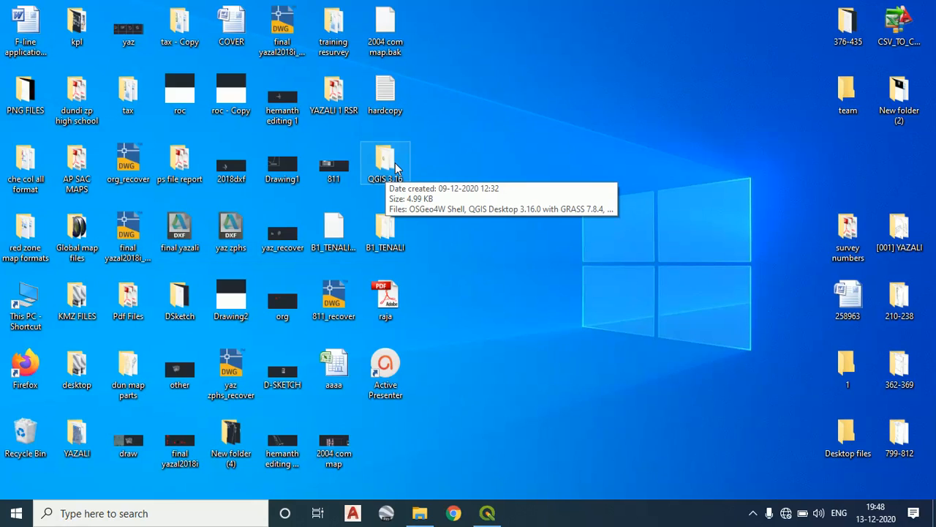
Launch QGIS Desktop 3.16.0 with GRASS 7.8.4 from the QGIS 3.16 folder on the desktop
{"action": "double_click", "coordinate": [385, 161]}
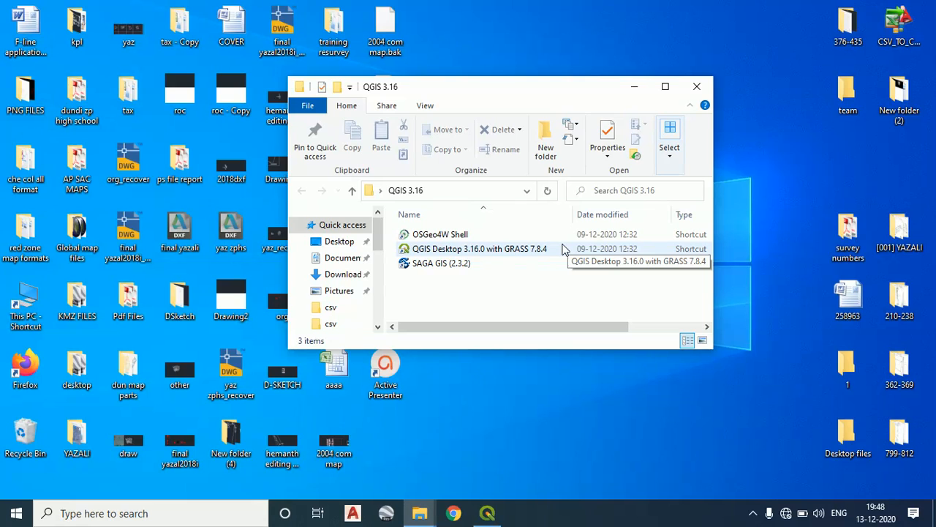
{"action": "double_click", "coordinate": [563, 250]}
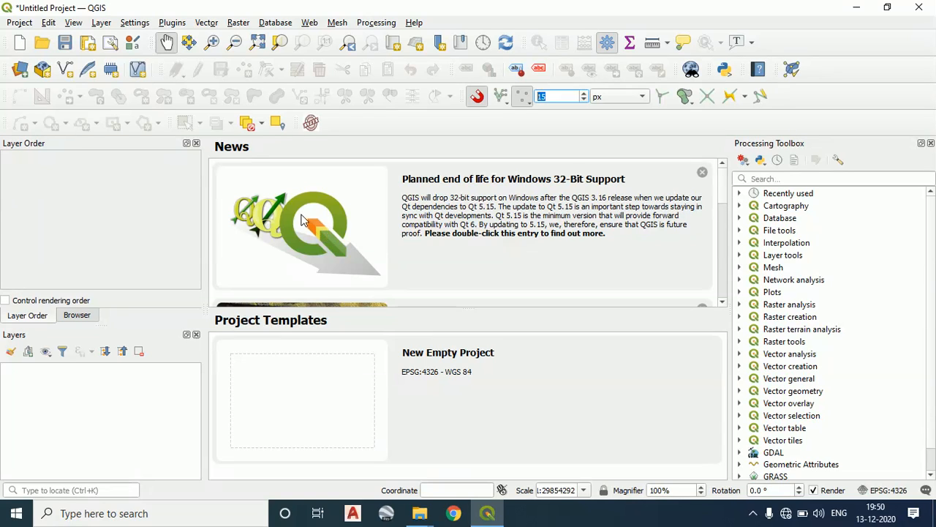
Minimize QGIS and close the QGIS 3.16 folder window to clear the desktop
{"action": "left_click", "coordinate": [863, 9]}
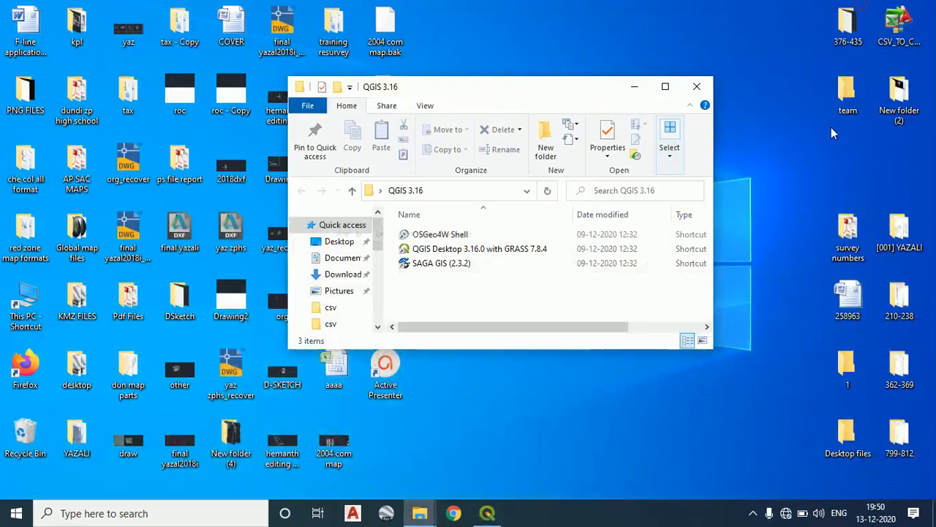
{"action": "left_click", "coordinate": [649, 97]}
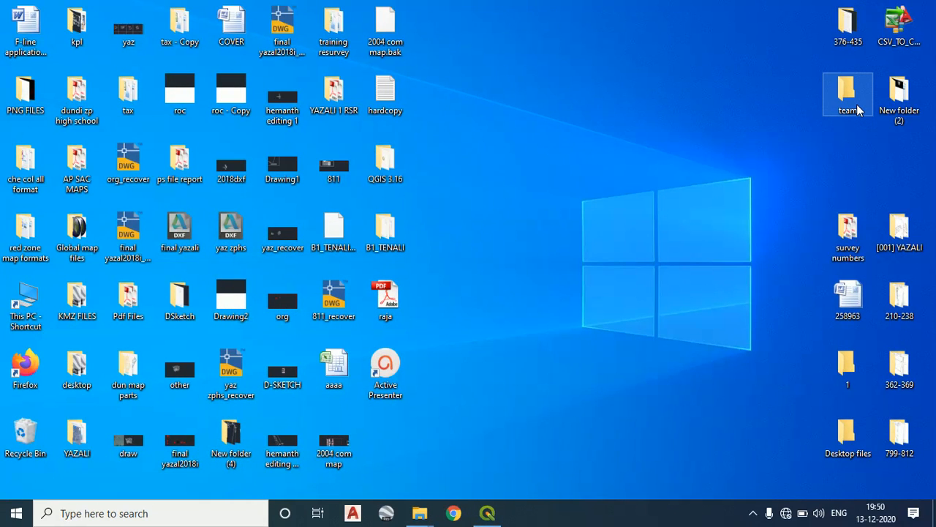
{"action": "double_click", "coordinate": [395, 169]}
{"action": "left_click", "coordinate": [699, 87]}
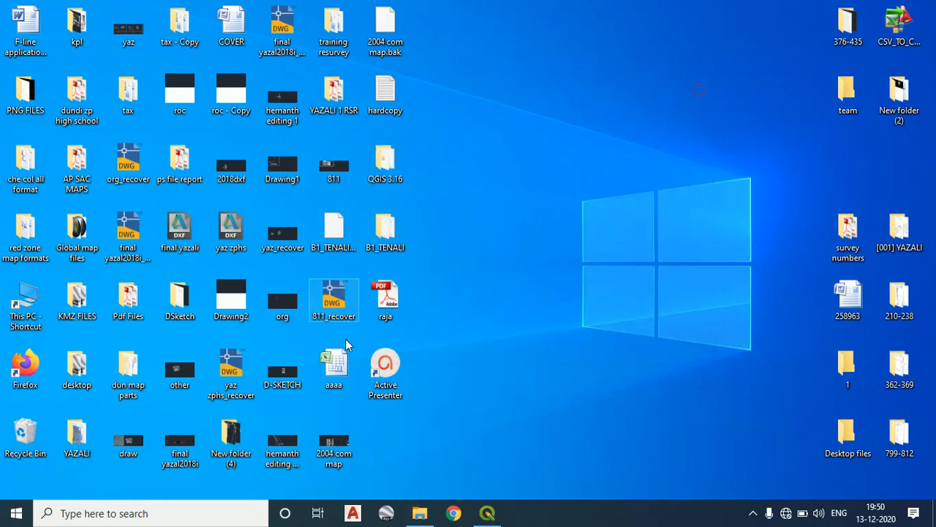
Open the B1_TENALI folder from the desktop and maximize its window
{"action": "double_click", "coordinate": [392, 241]}
{"action": "scroll", "coordinate": [544, 273], "scroll_direction": "down", "scroll_amount": 3}
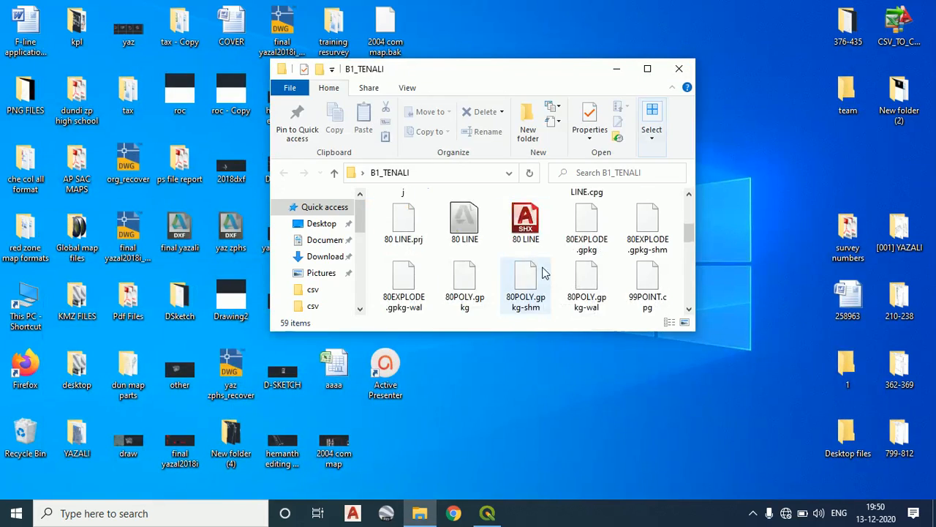
{"action": "left_click", "coordinate": [647, 68]}
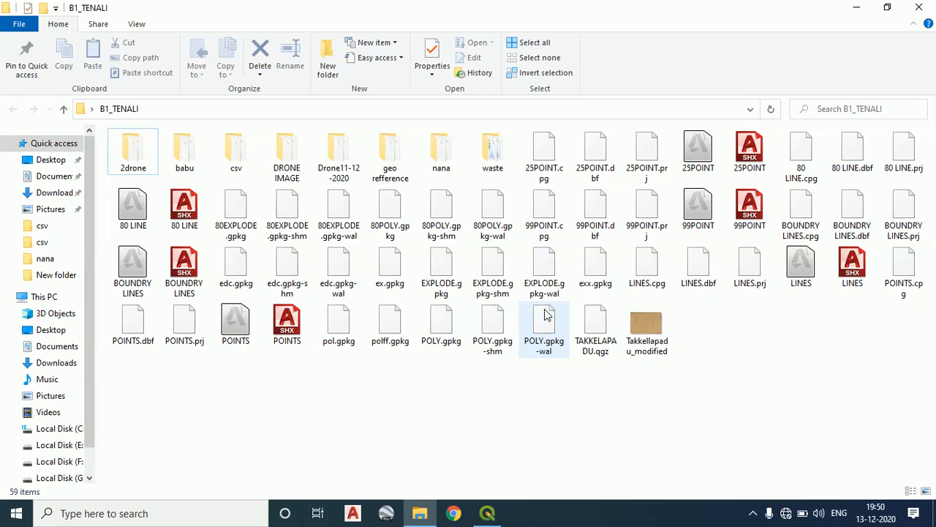
Examine the Takkellapadu_modified map image in B1_TENALI up close, then close the preview and minimize the folder
{"action": "left_click", "coordinate": [651, 333]}
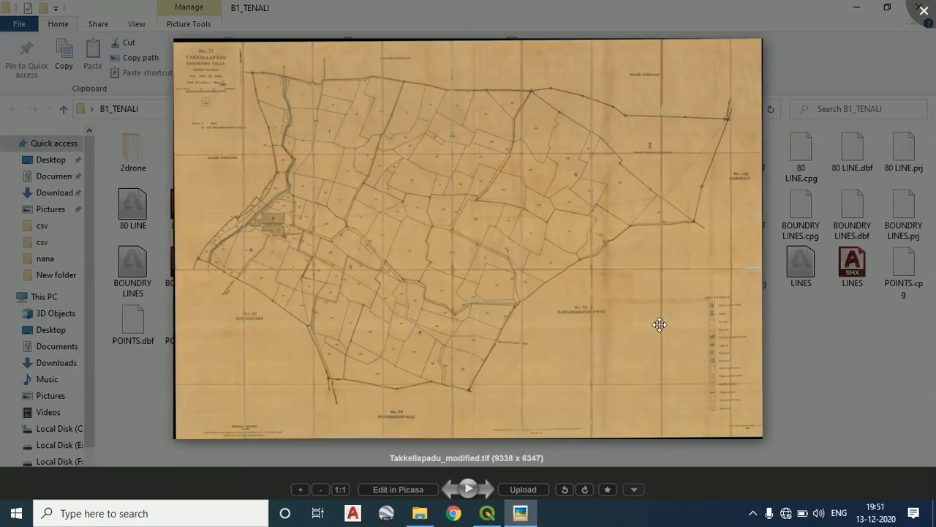
{"action": "scroll", "coordinate": [659, 324], "scroll_direction": "up", "scroll_amount": 2}
{"action": "scroll", "coordinate": [423, 243], "scroll_direction": "up", "scroll_amount": 3}
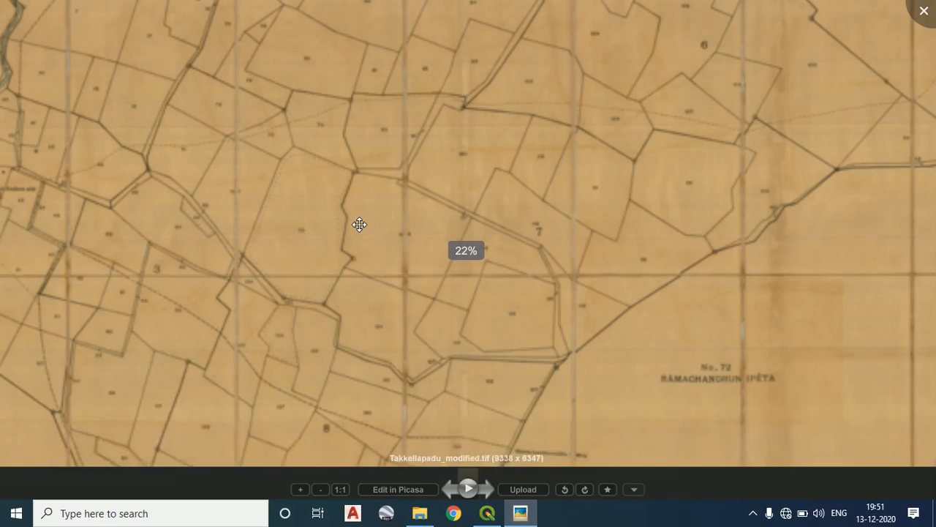
{"action": "scroll", "coordinate": [360, 226], "scroll_direction": "up", "scroll_amount": 2}
{"action": "left_click_drag", "start_coordinate": [397, 239], "coordinate": [448, 293]}
{"action": "left_click", "coordinate": [924, 21]}
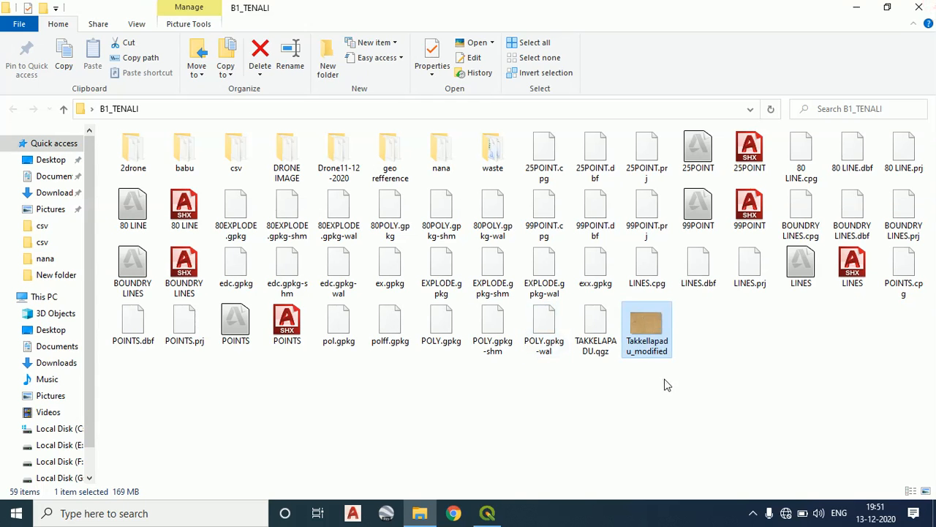
{"action": "left_click", "coordinate": [857, 7]}
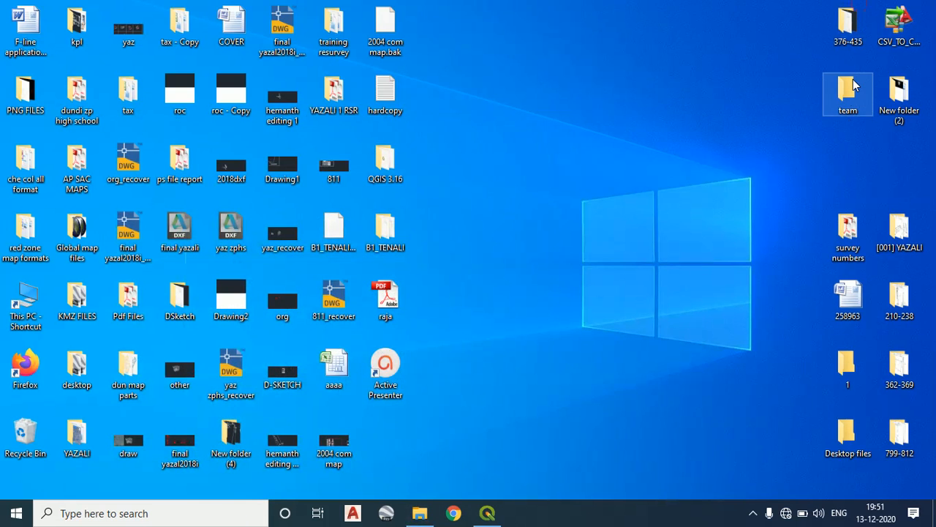
Create a new folder named TAKKELAPADU inside the team folder on the desktop
{"action": "double_click", "coordinate": [850, 88]}
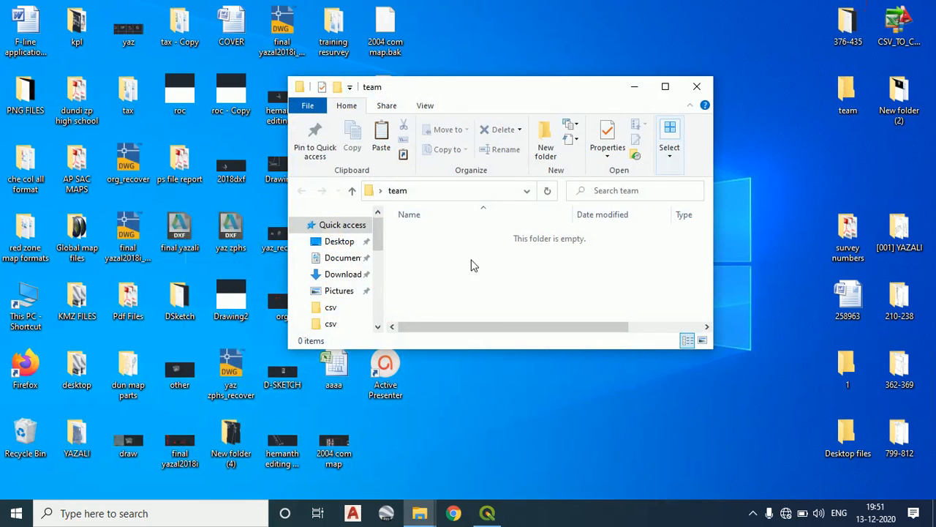
{"action": "right_click", "coordinate": [499, 317]}
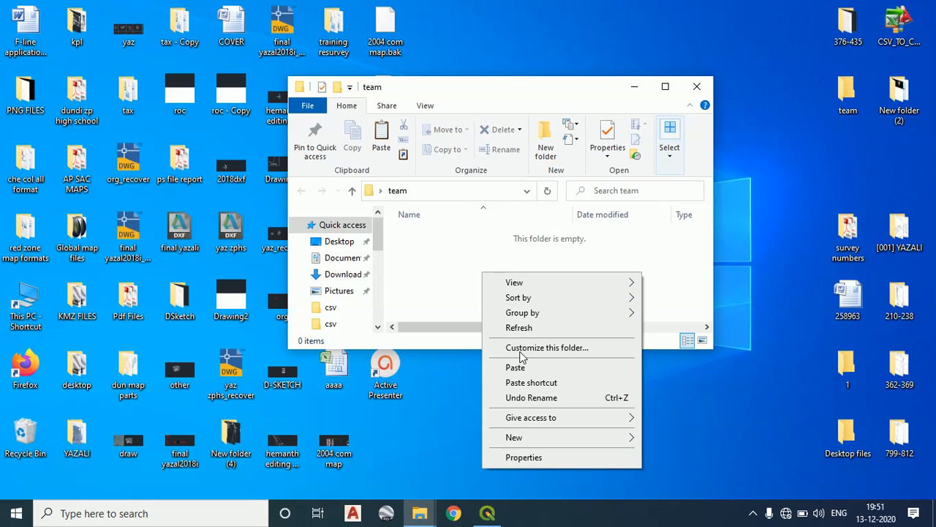
{"action": "mouse_move", "coordinate": [514, 447]}
{"action": "left_click", "coordinate": [733, 264]}
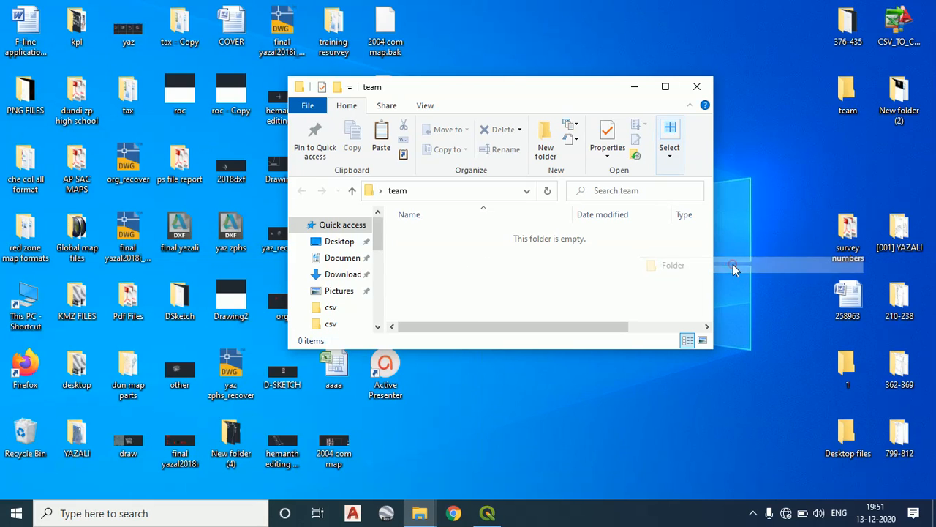
{"action": "type", "text": "TAKS"}
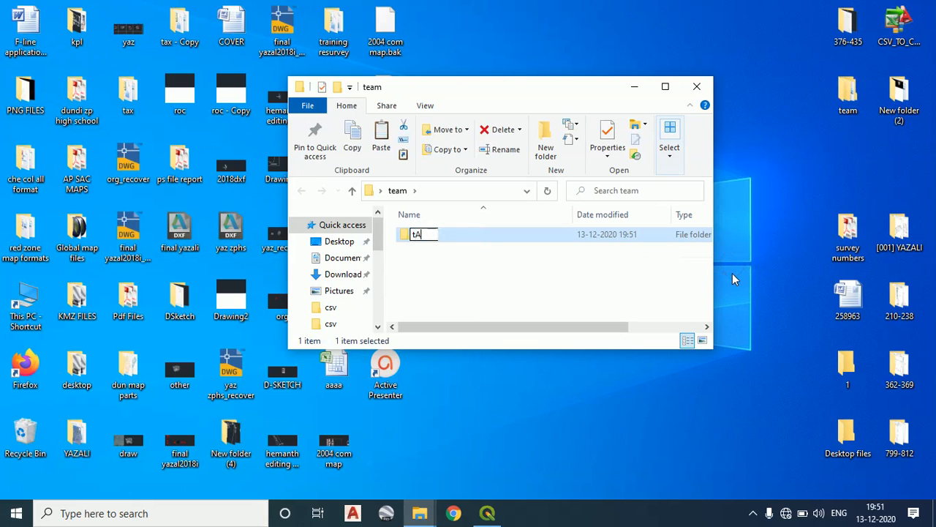
{"action": "key", "text": "BackSpace"}
{"action": "key", "text": "BackSpace"}
{"action": "key", "text": "BackSpace"}
{"action": "key", "text": "BackSpace"}
{"action": "type", "text": "TAKKELAPAD"}
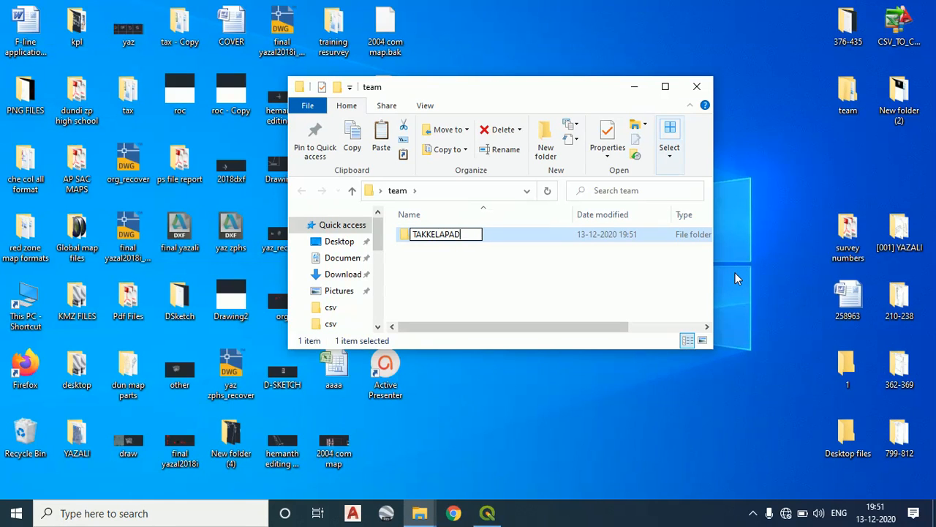
{"action": "type", "text": "U"}
{"action": "key", "text": "Return"}
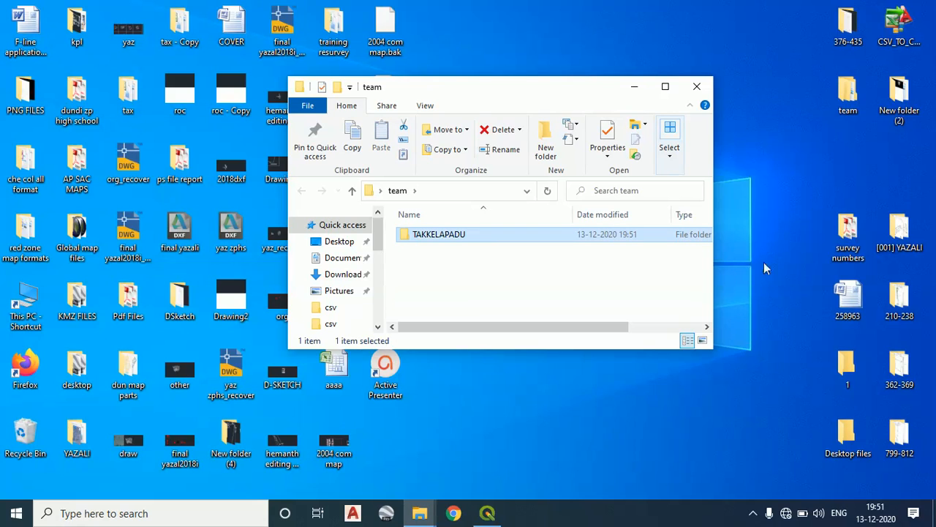
Place a copy of the Takkellapadu_modified image in the TAKKELAPADU folder, check the folder path and close the window
{"action": "double_click", "coordinate": [587, 236]}
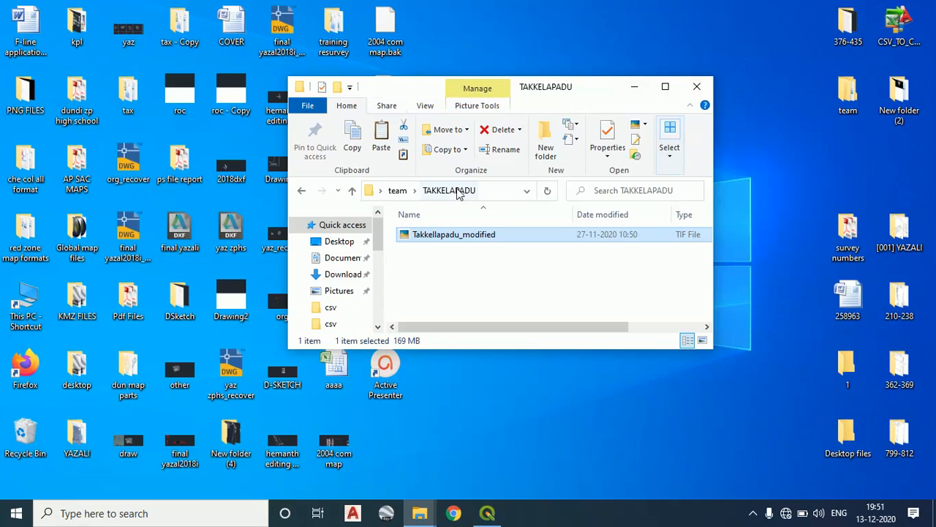
{"action": "left_click", "coordinate": [407, 194]}
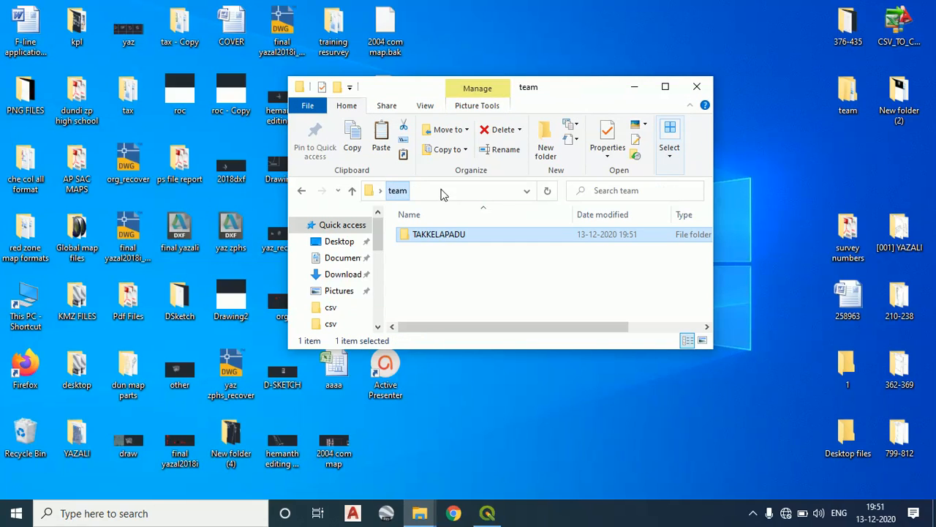
{"action": "double_click", "coordinate": [455, 239]}
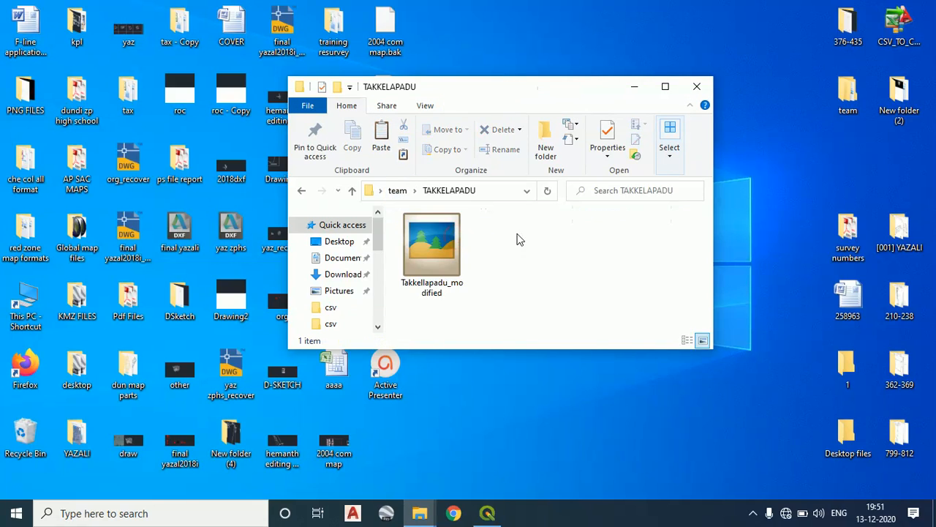
{"action": "left_click", "coordinate": [400, 191]}
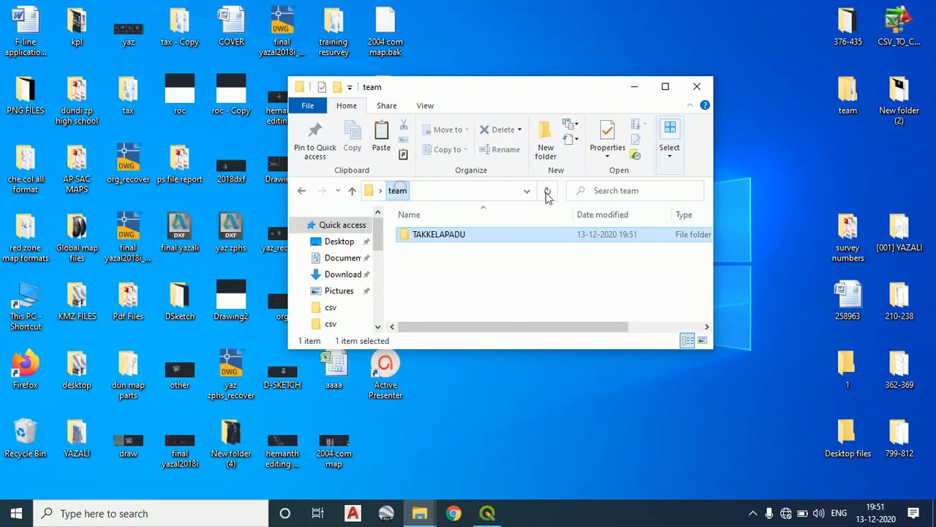
{"action": "left_click", "coordinate": [622, 146]}
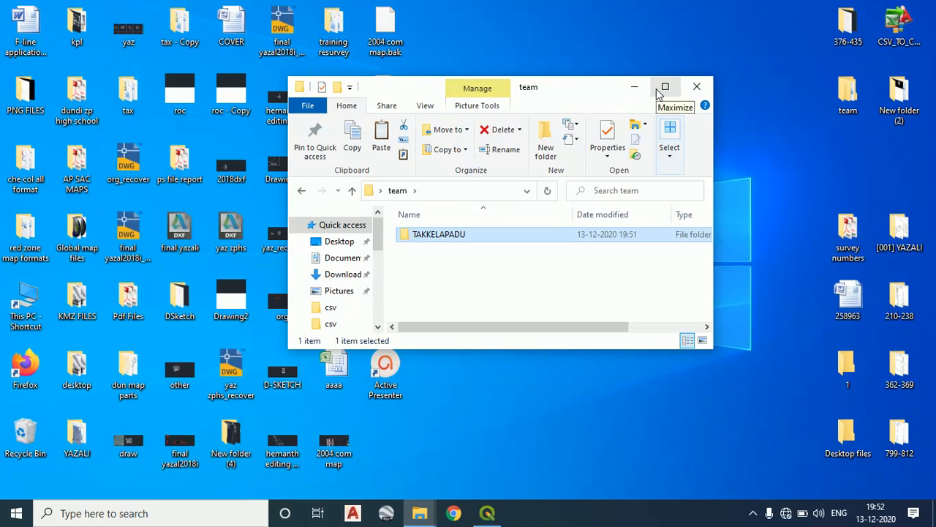
{"action": "left_click", "coordinate": [697, 88]}
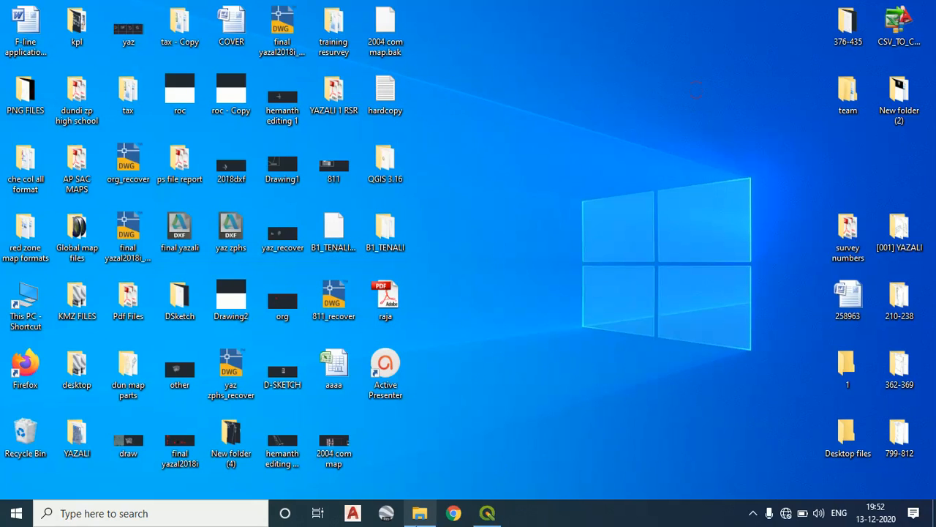
Switch to QGIS and open the Data Source Manager for adding a raster layer, moving it clear of the window's centre
{"action": "left_click", "coordinate": [488, 513]}
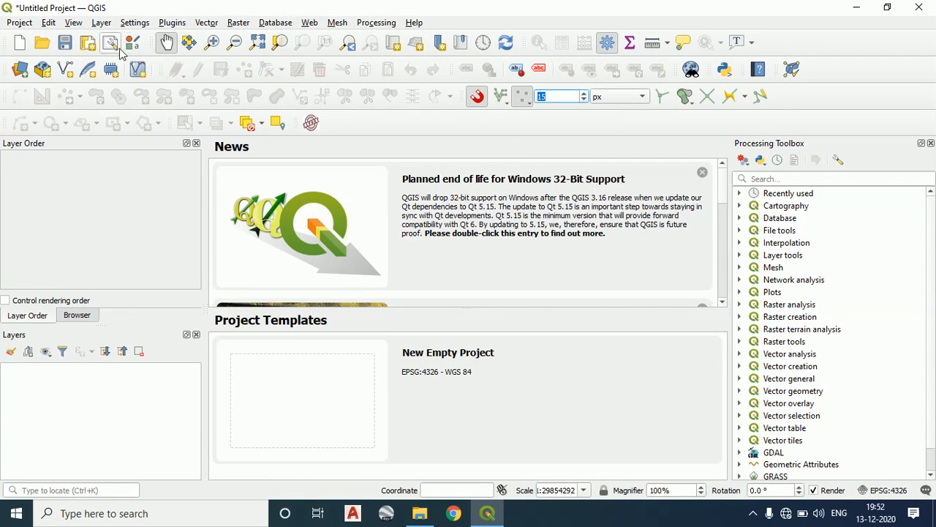
{"action": "left_click", "coordinate": [112, 24]}
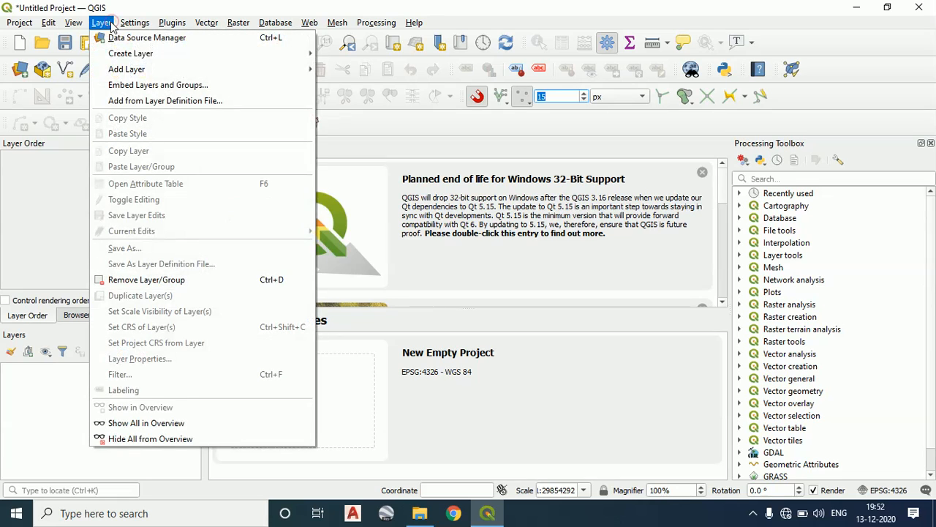
{"action": "mouse_move", "coordinate": [132, 73]}
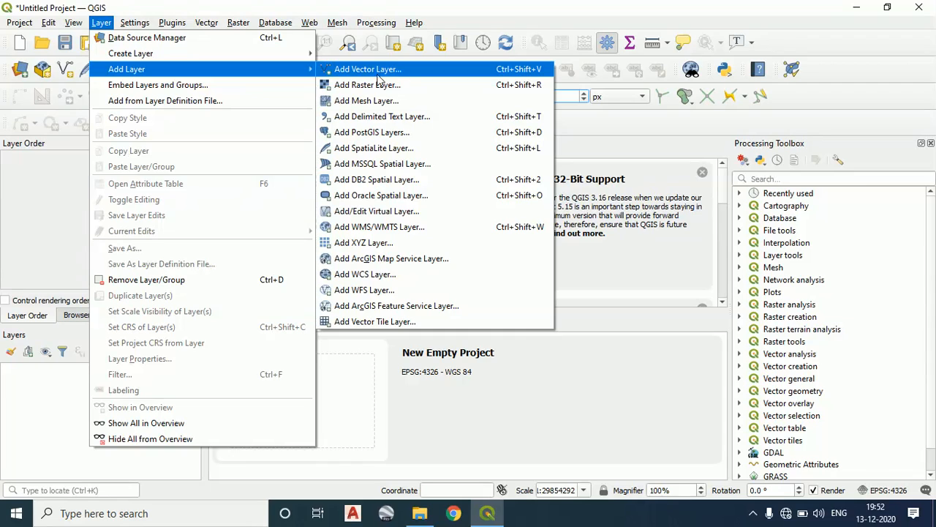
{"action": "mouse_move", "coordinate": [297, 58]}
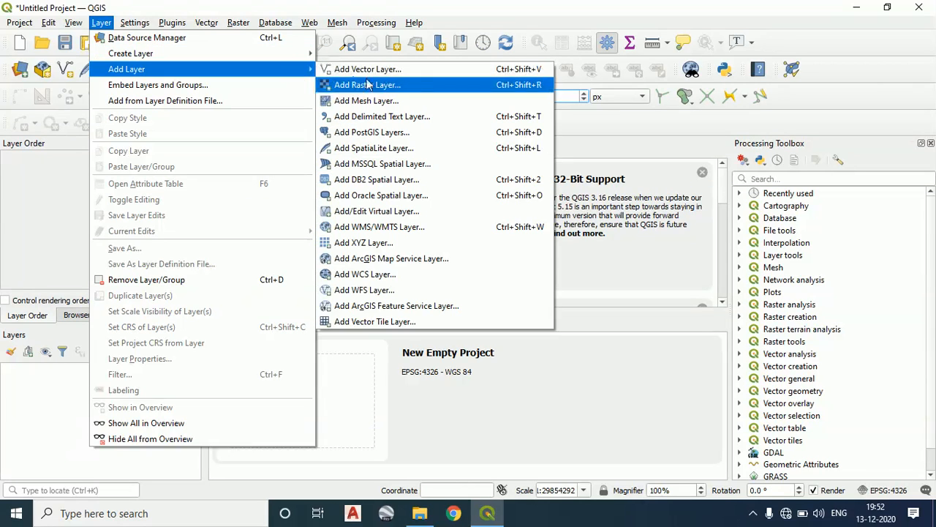
{"action": "left_click", "coordinate": [409, 87]}
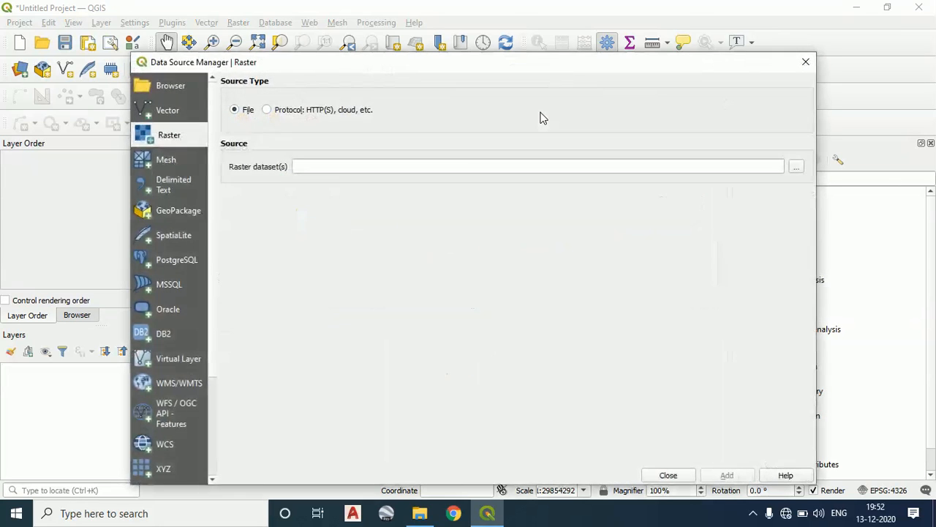
{"action": "left_click_drag", "start_coordinate": [591, 65], "coordinate": [541, 13]}
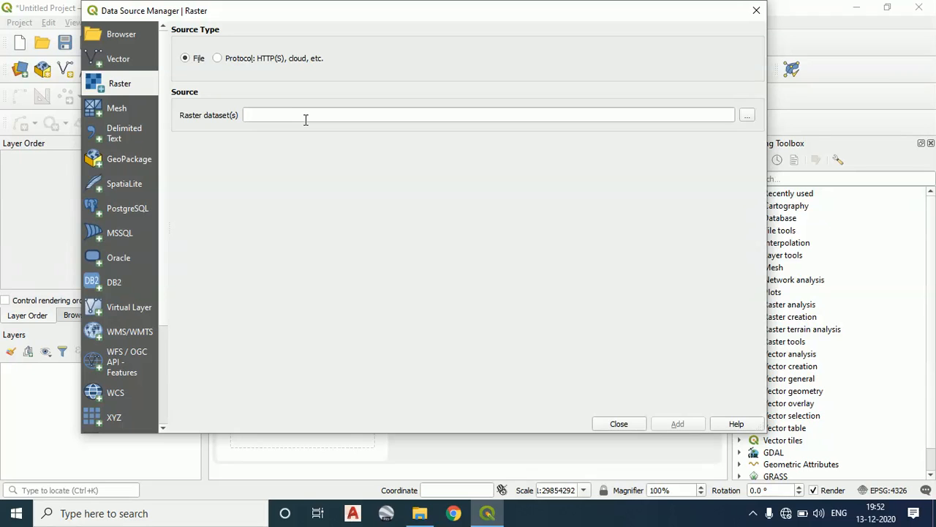
Add the Takkellapadu_modified image from the desktop's team\TAKKELAPADU folder as a raster layer and close the Data Source Manager
{"action": "left_click", "coordinate": [748, 115]}
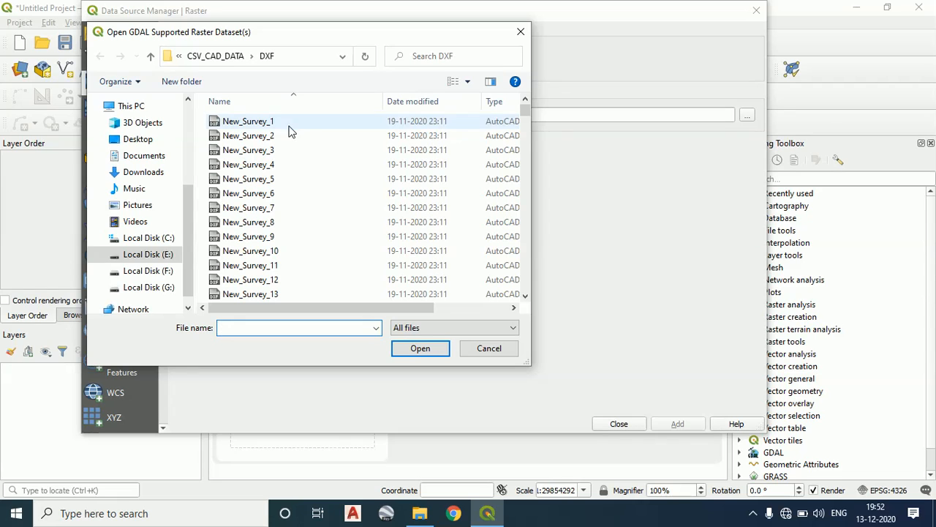
{"action": "left_click", "coordinate": [148, 139]}
{"action": "scroll", "coordinate": [434, 220], "scroll_direction": "down", "scroll_amount": 10}
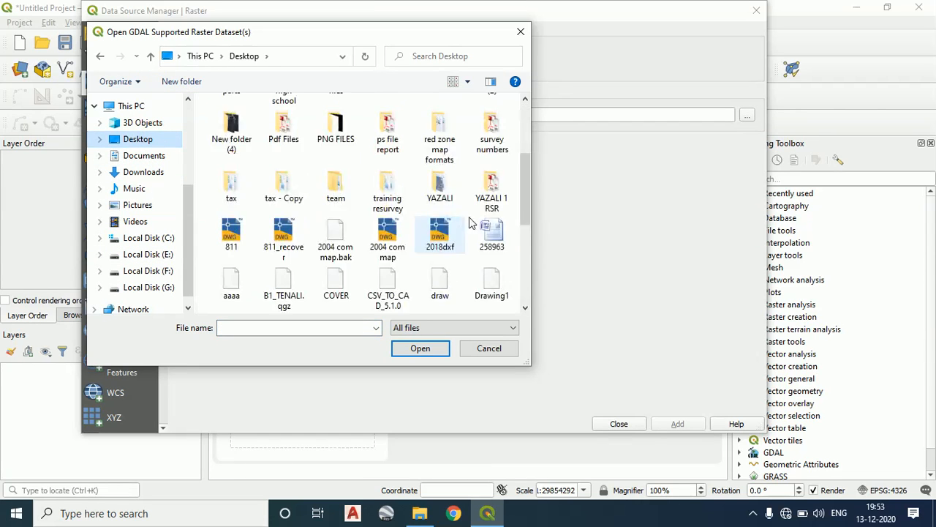
{"action": "scroll", "coordinate": [475, 221], "scroll_direction": "up", "scroll_amount": 10}
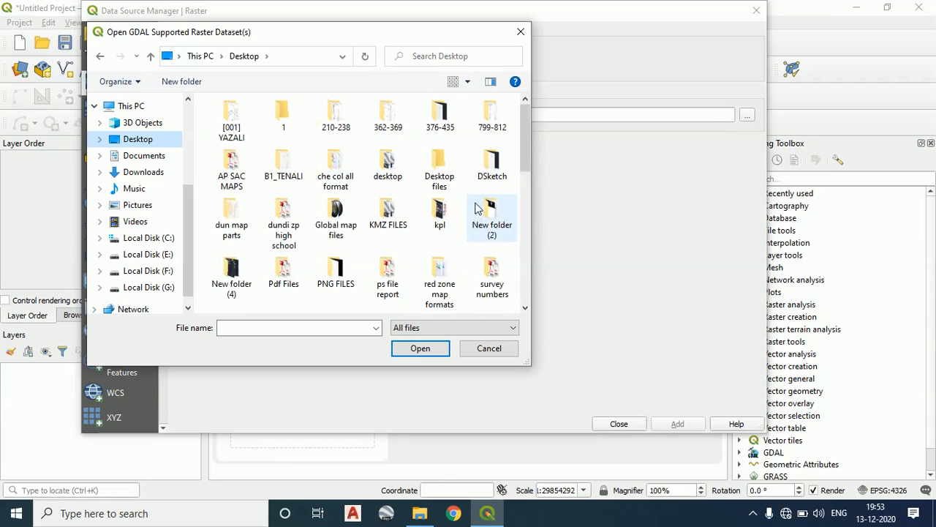
{"action": "scroll", "coordinate": [440, 192], "scroll_direction": "down", "scroll_amount": 5}
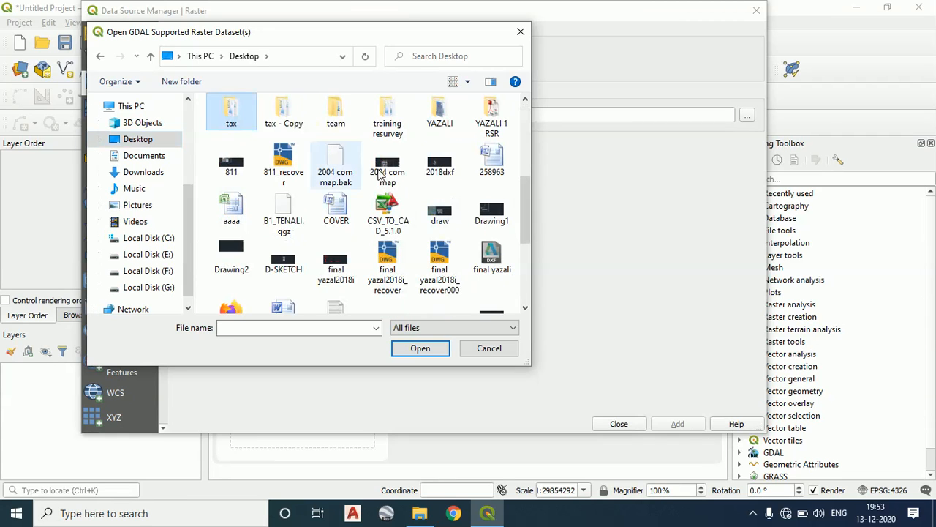
{"action": "double_click", "coordinate": [333, 121]}
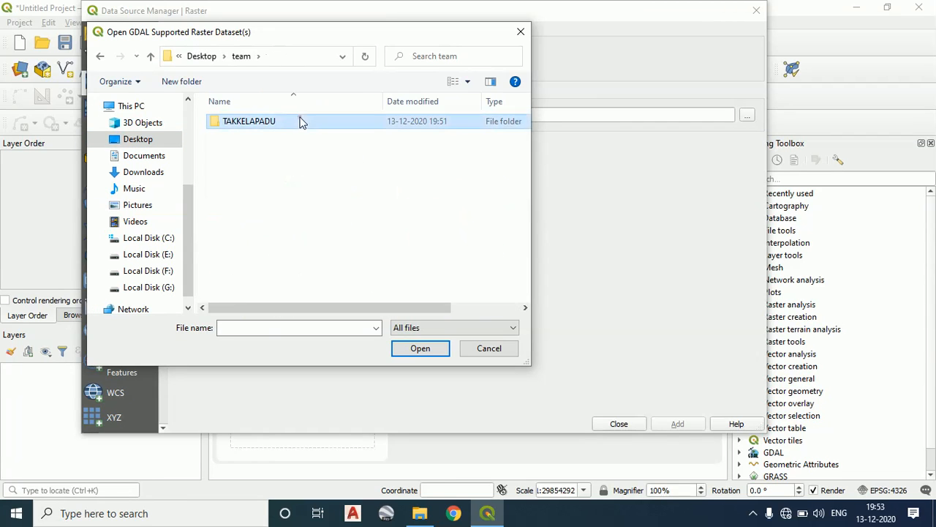
{"action": "double_click", "coordinate": [303, 122]}
{"action": "left_click", "coordinate": [262, 140]}
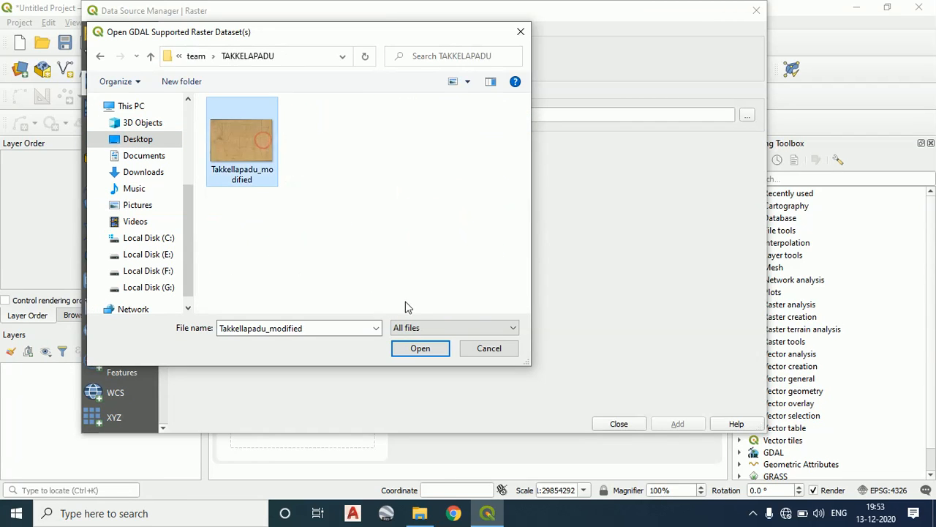
{"action": "left_click", "coordinate": [436, 348]}
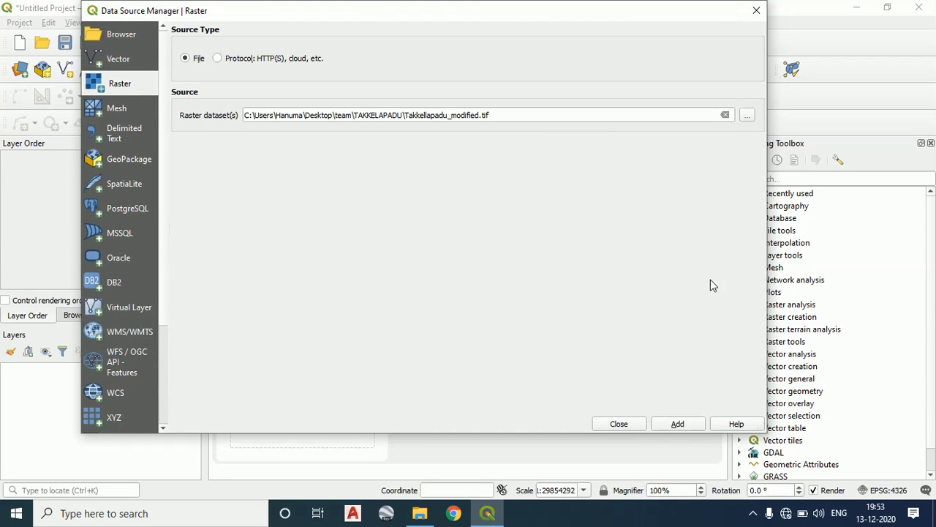
{"action": "left_click", "coordinate": [676, 424]}
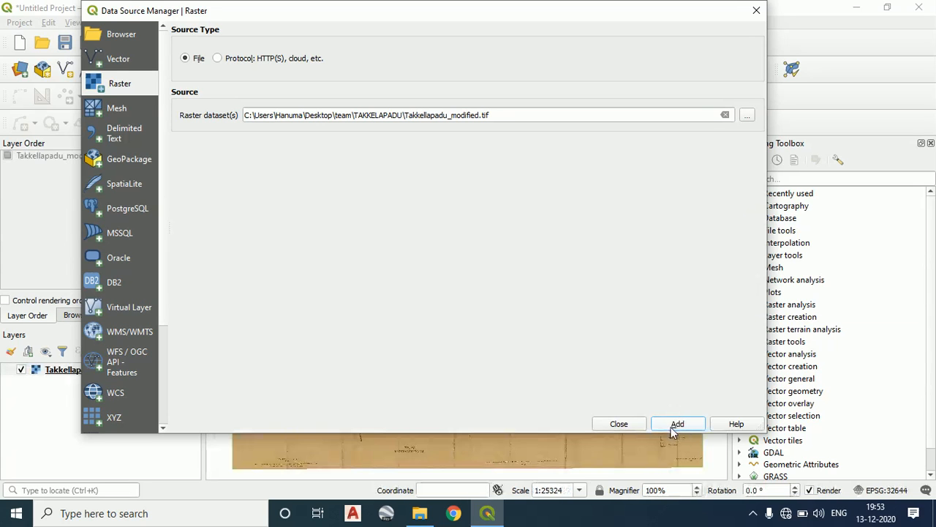
{"action": "left_click", "coordinate": [618, 424]}
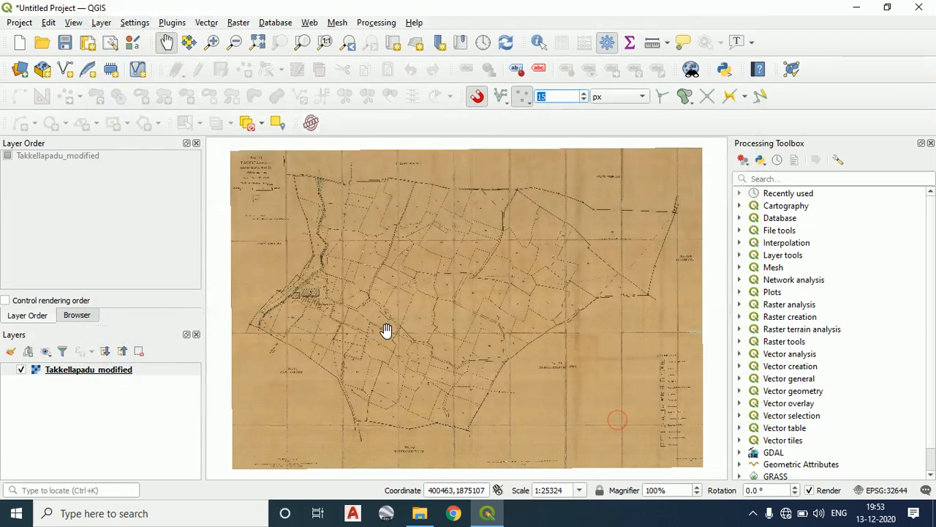
Examine the loaded Takkellapadu_modified village map up close, checking its parcel boundaries, survey numbers and overall extent
{"action": "scroll", "coordinate": [441, 263], "scroll_direction": "up", "scroll_amount": 3}
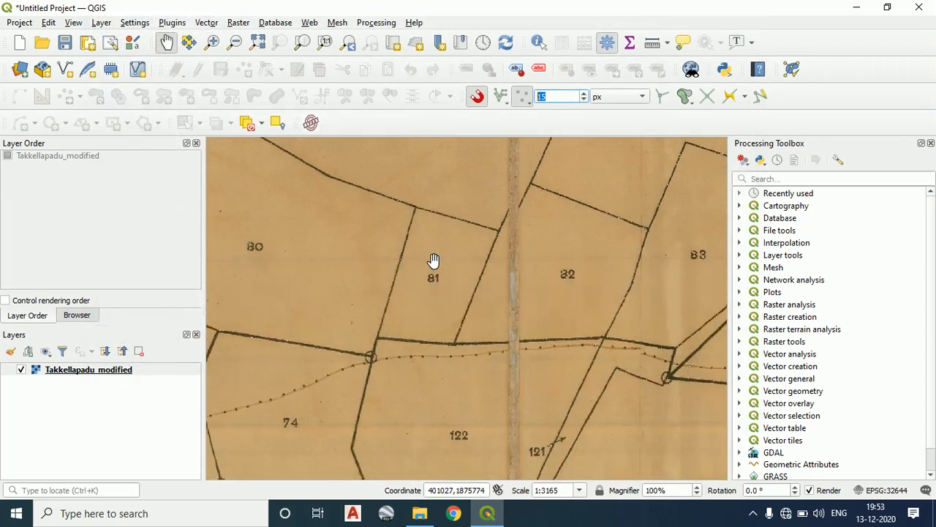
{"action": "scroll", "coordinate": [428, 265], "scroll_direction": "down", "scroll_amount": 7}
{"action": "scroll", "coordinate": [425, 270], "scroll_direction": "up", "scroll_amount": 3}
{"action": "left_click_drag", "start_coordinate": [331, 269], "coordinate": [439, 273]}
{"action": "scroll", "coordinate": [497, 286], "scroll_direction": "up", "scroll_amount": 3}
{"action": "left_click_drag", "start_coordinate": [492, 303], "coordinate": [394, 270]}
{"action": "scroll", "coordinate": [458, 299], "scroll_direction": "up", "scroll_amount": 1}
{"action": "scroll", "coordinate": [505, 316], "scroll_direction": "down", "scroll_amount": 2}
{"action": "left_click_drag", "start_coordinate": [503, 316], "coordinate": [412, 263]}
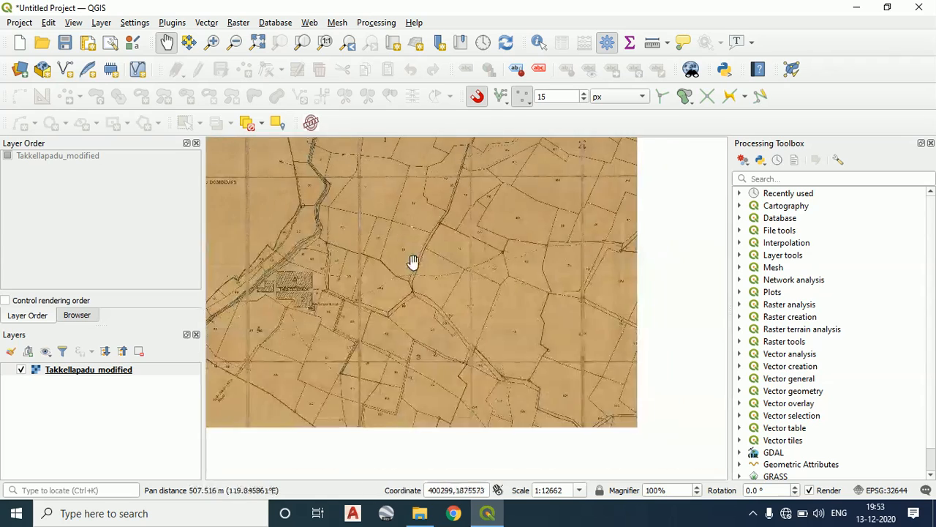
{"action": "scroll", "coordinate": [373, 265], "scroll_direction": "down", "scroll_amount": 1}
{"action": "scroll", "coordinate": [309, 286], "scroll_direction": "up", "scroll_amount": 1}
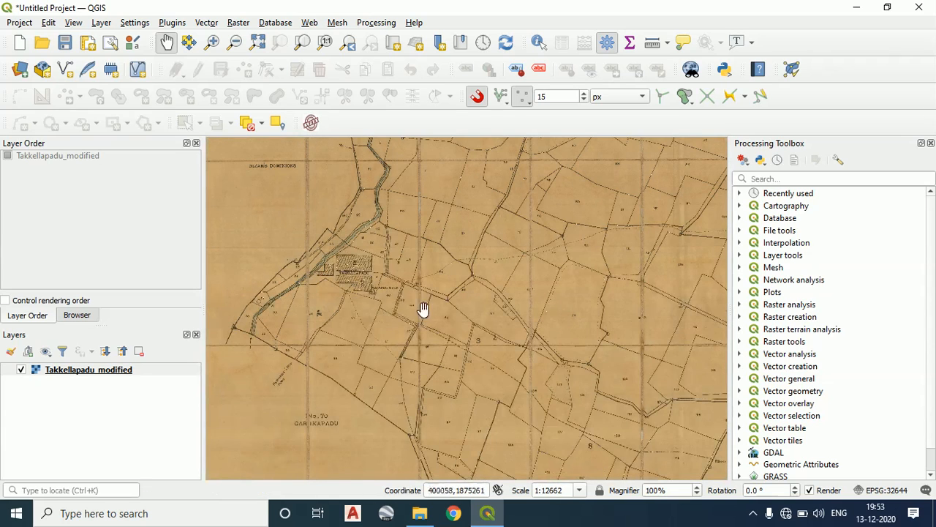
{"action": "left_click_drag", "start_coordinate": [480, 253], "coordinate": [416, 271]}
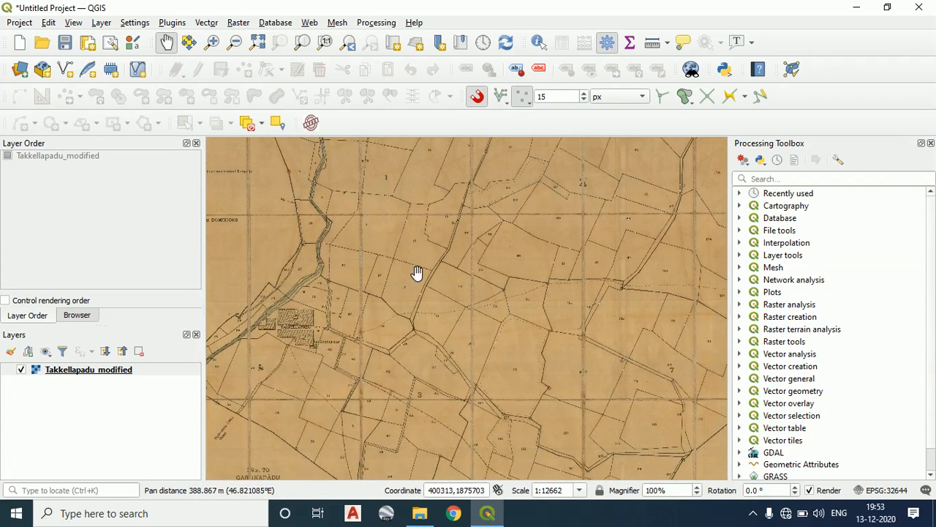
{"action": "scroll", "coordinate": [416, 271], "scroll_direction": "down", "scroll_amount": 1}
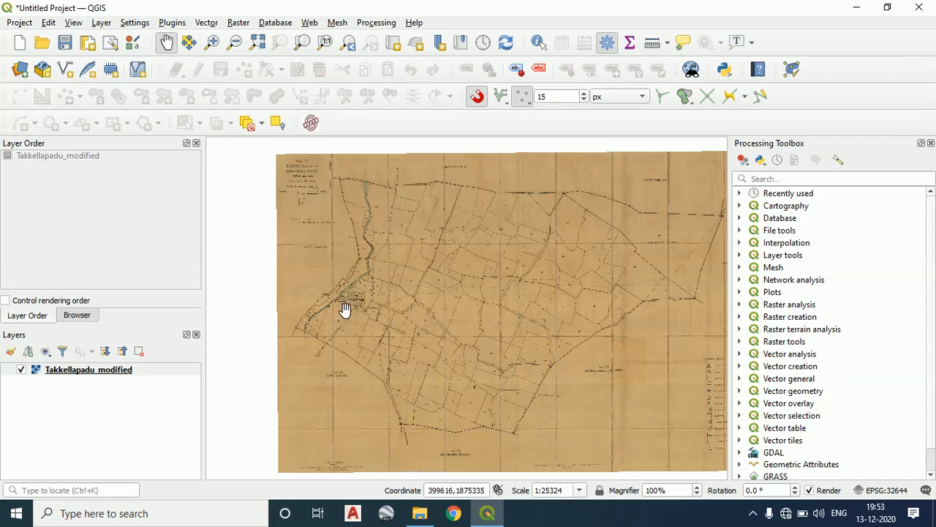
{"action": "left_click", "coordinate": [658, 216]}
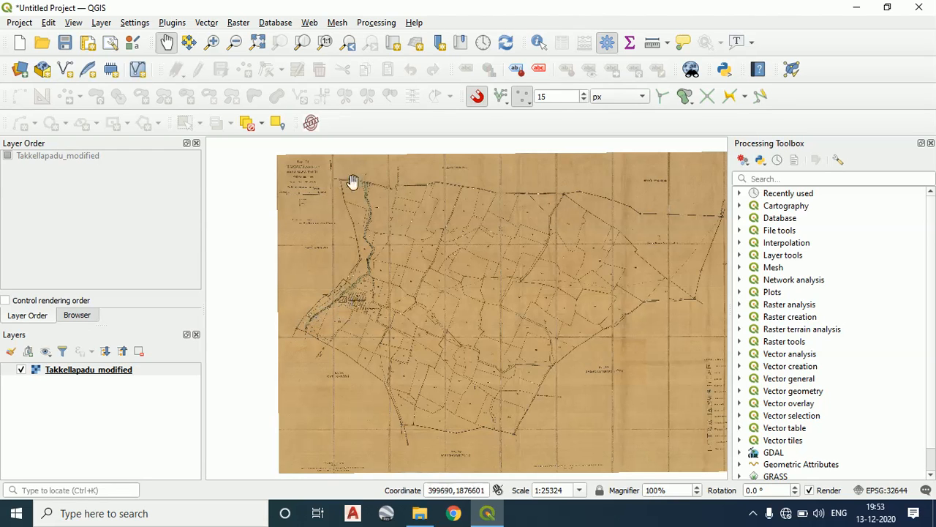
{"action": "scroll", "coordinate": [505, 212], "scroll_direction": "up", "scroll_amount": 1}
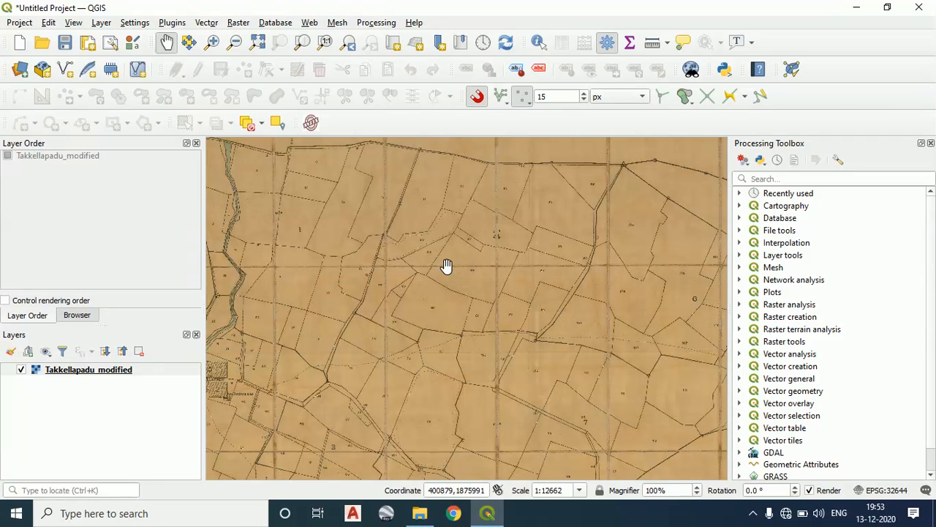
{"action": "scroll", "coordinate": [428, 287], "scroll_direction": "down", "scroll_amount": 1}
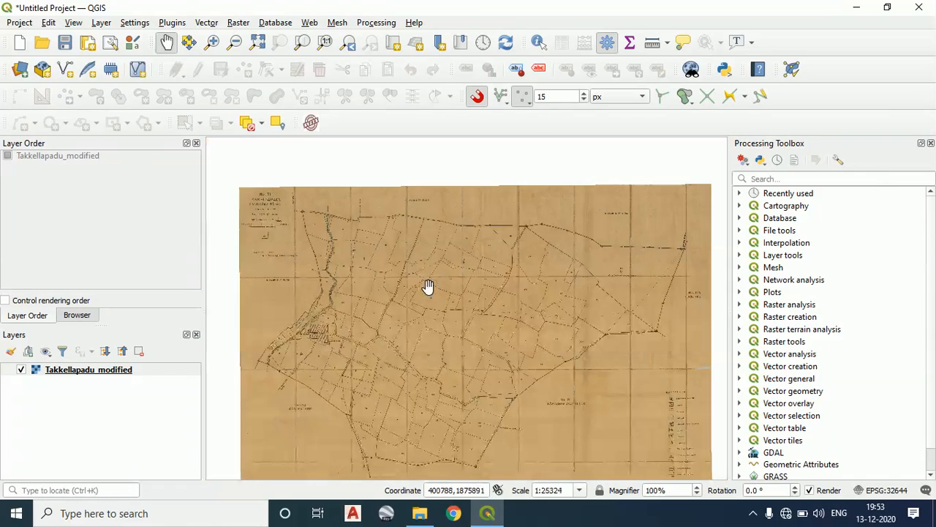
{"action": "left_click_drag", "start_coordinate": [427, 286], "coordinate": [429, 255]}
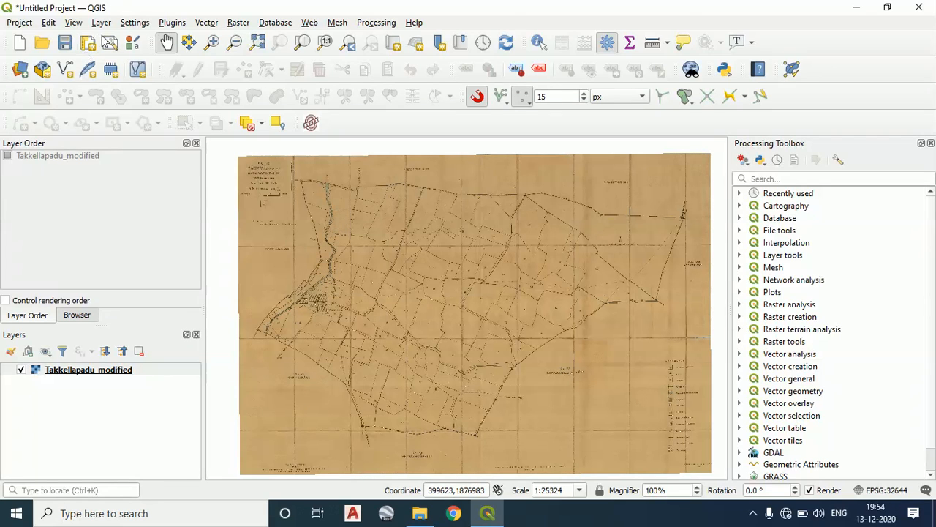
{"action": "scroll", "coordinate": [549, 307], "scroll_direction": "up", "scroll_amount": 1}
{"action": "left_click_drag", "start_coordinate": [550, 308], "coordinate": [426, 293]}
{"action": "scroll", "coordinate": [427, 293], "scroll_direction": "down", "scroll_amount": 1}
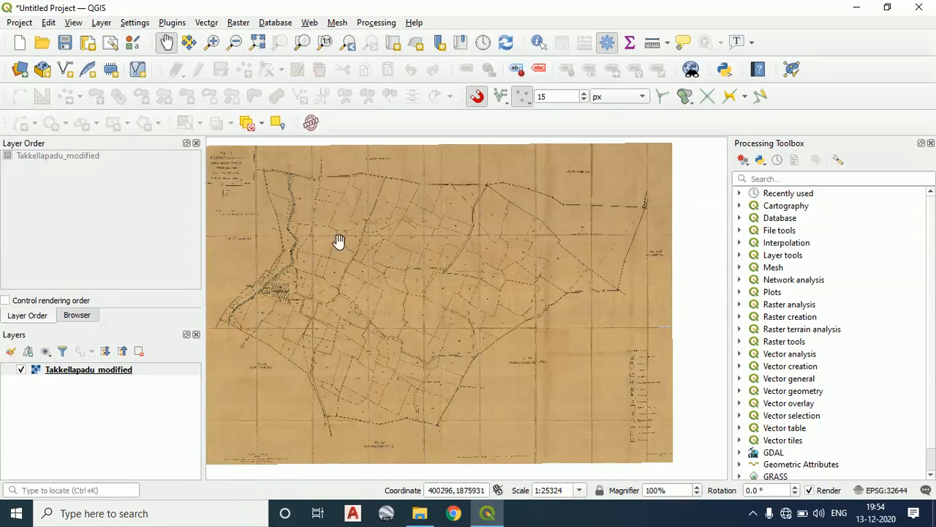
{"action": "left_click", "coordinate": [101, 22]}
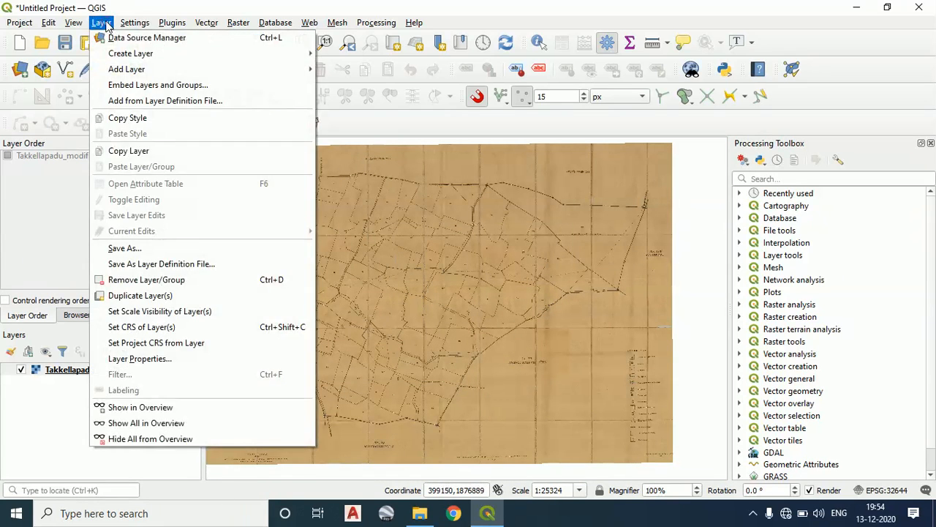
{"action": "mouse_move", "coordinate": [167, 57]}
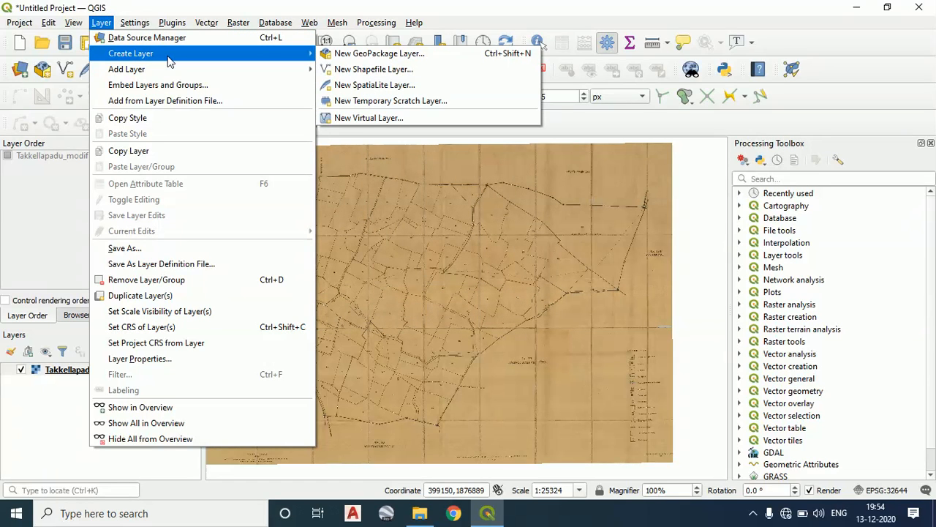
{"action": "left_click", "coordinate": [393, 71]}
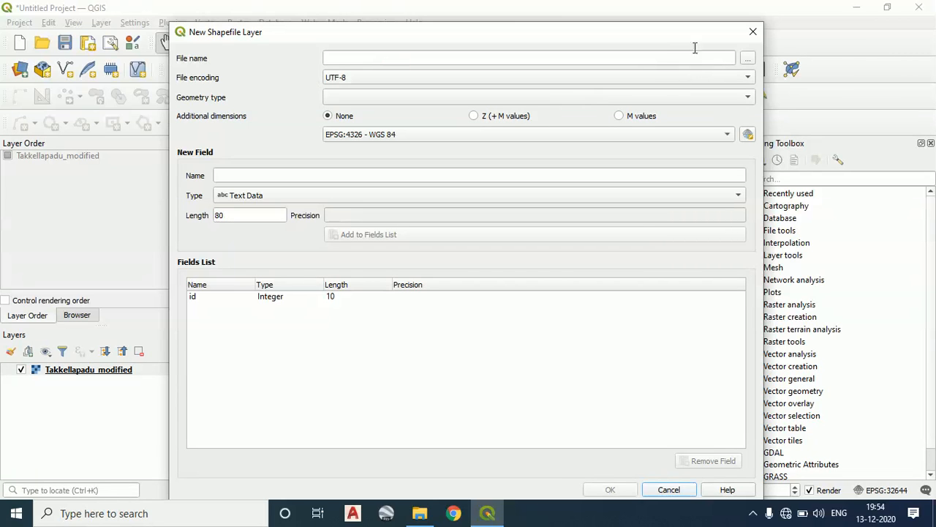
{"action": "left_click", "coordinate": [751, 33]}
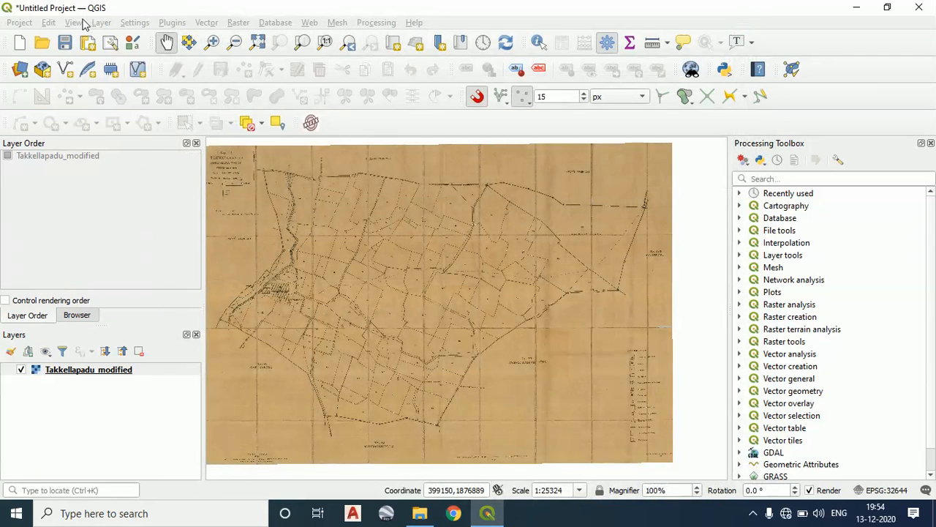
{"action": "left_click", "coordinate": [76, 22]}
{"action": "left_click", "coordinate": [686, 124]}
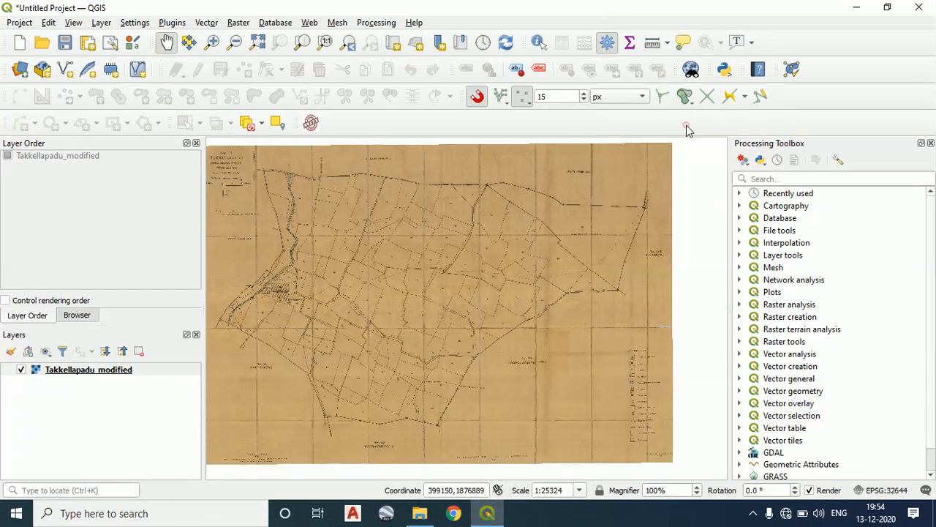
Start creating a new shapefile layer
{"action": "left_click", "coordinate": [103, 23]}
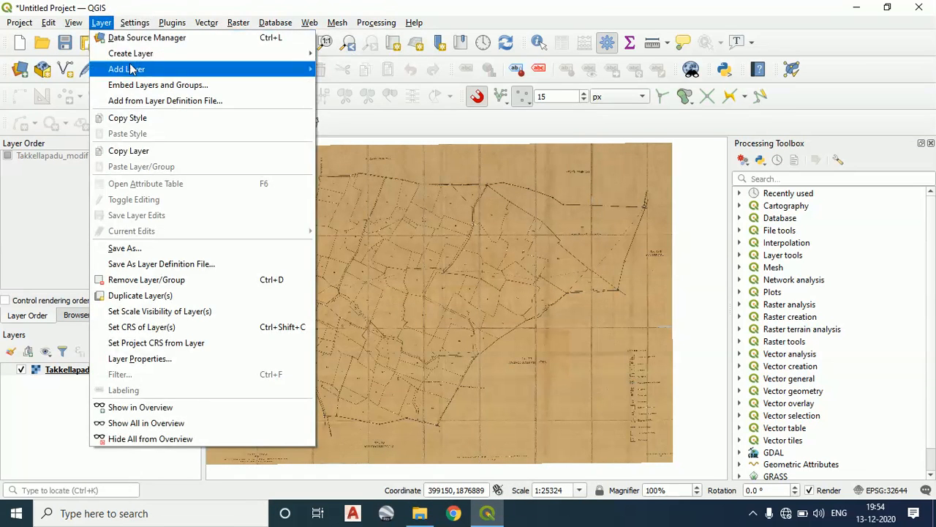
{"action": "mouse_move", "coordinate": [133, 71]}
{"action": "mouse_move", "coordinate": [139, 55]}
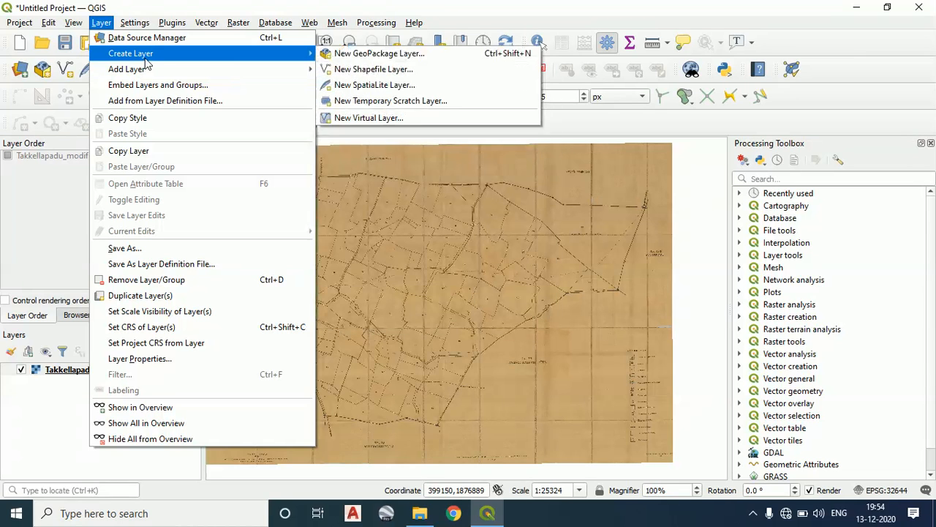
{"action": "left_click", "coordinate": [410, 70]}
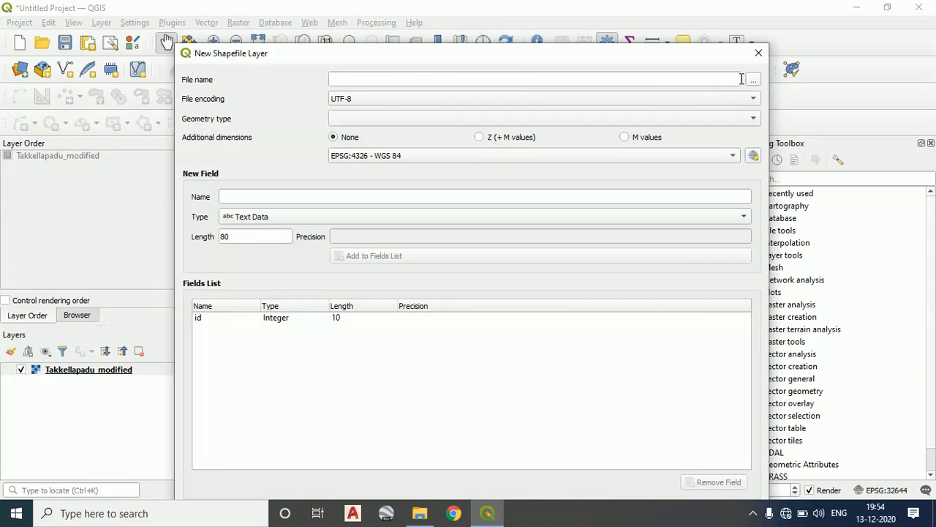
{"action": "left_click", "coordinate": [754, 79]}
{"action": "left_click", "coordinate": [613, 74]}
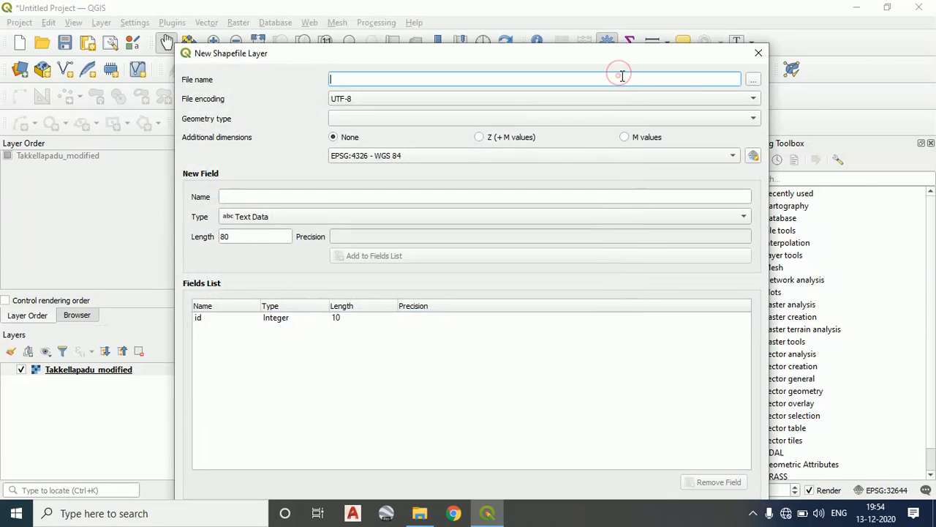
Browse to the desktop's team\TAKKELAPADU folder as the save location for the new shapefile
{"action": "left_click", "coordinate": [754, 81]}
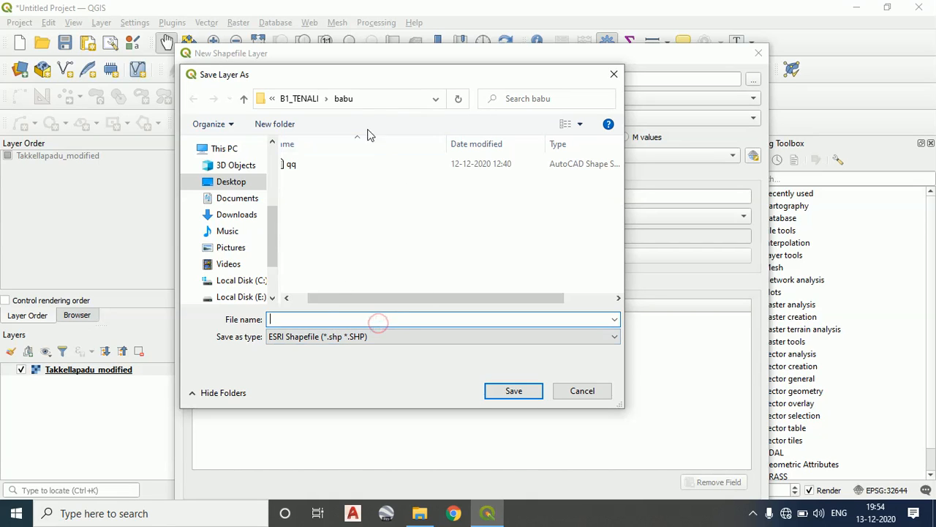
{"action": "left_click", "coordinate": [286, 103]}
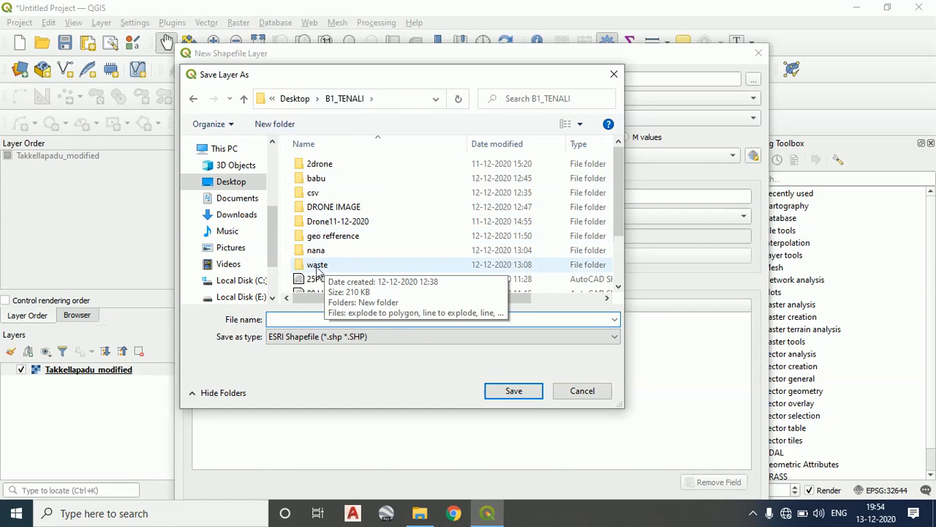
{"action": "left_click", "coordinate": [296, 100]}
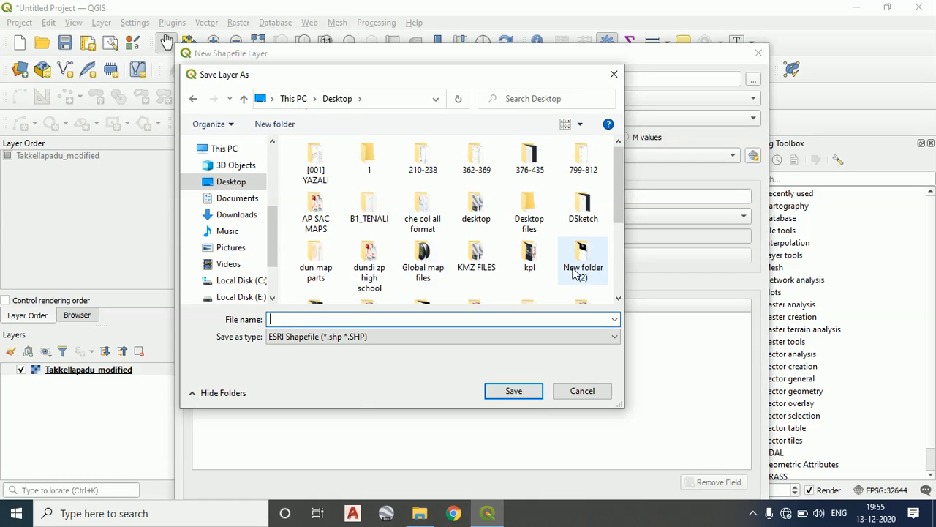
{"action": "left_click", "coordinate": [529, 212]}
{"action": "key", "text": "t"}
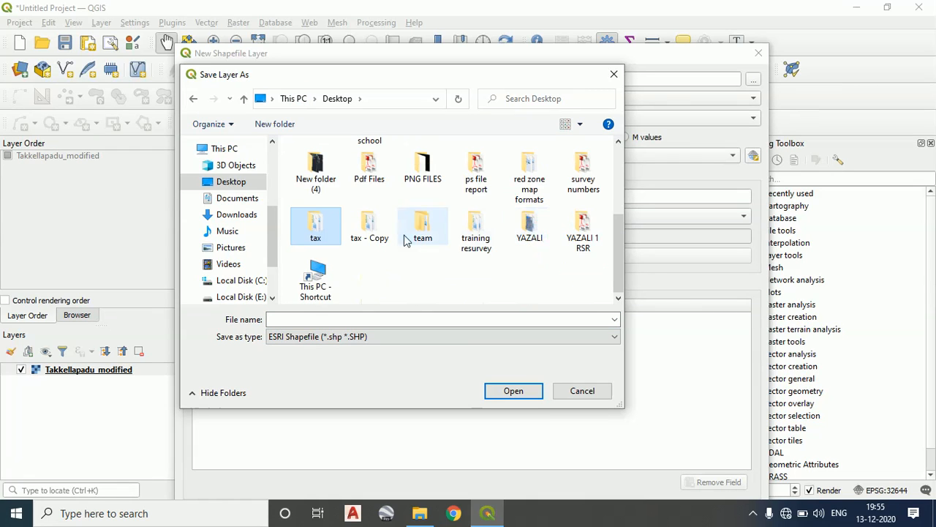
{"action": "double_click", "coordinate": [424, 229]}
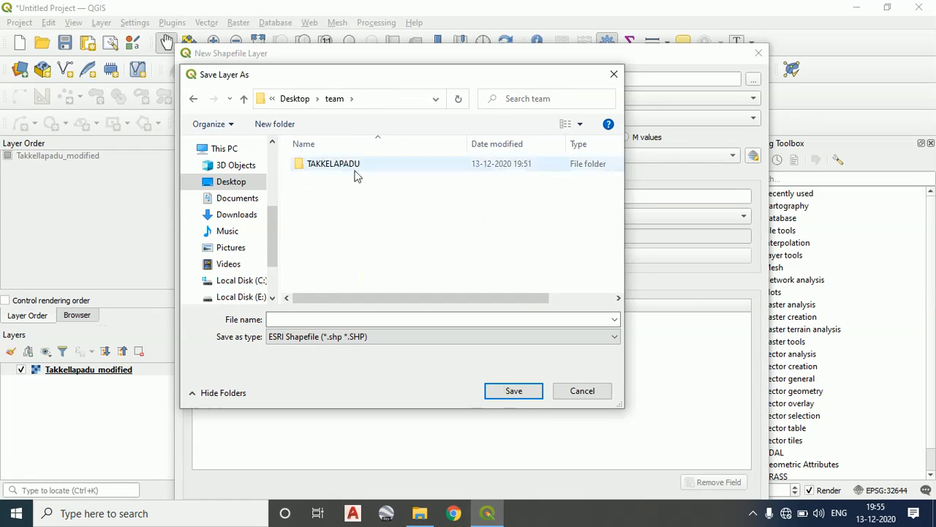
{"action": "left_click", "coordinate": [358, 171]}
{"action": "double_click", "coordinate": [358, 173]}
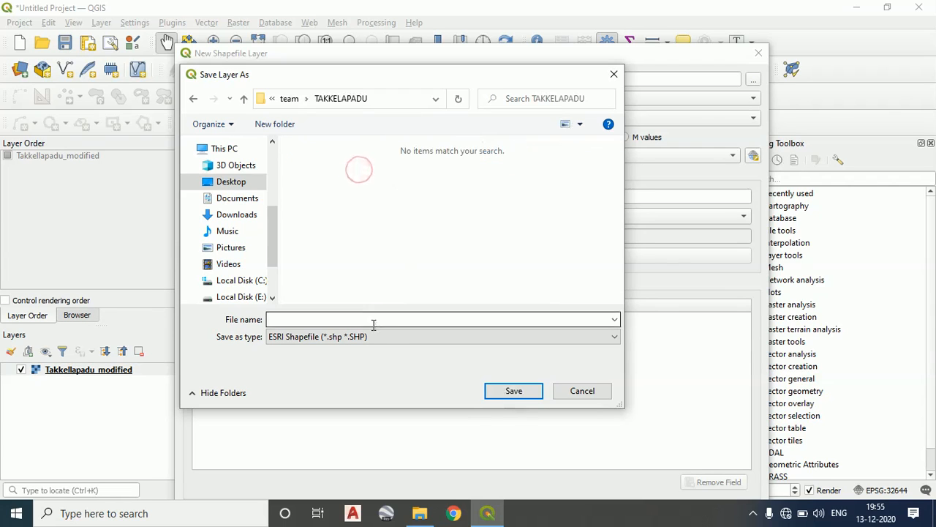
Name the new layer file POINTS and save it as an ESRI Shapefile in the TAKKELAPADU folder
{"action": "left_click", "coordinate": [417, 338]}
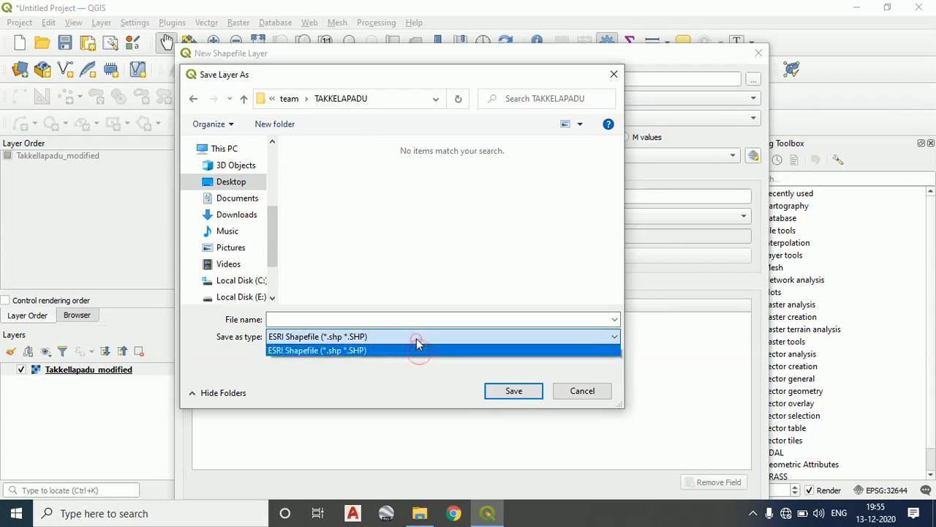
{"action": "left_click", "coordinate": [417, 348]}
{"action": "left_click", "coordinate": [399, 319]}
{"action": "type", "text": "PO"}
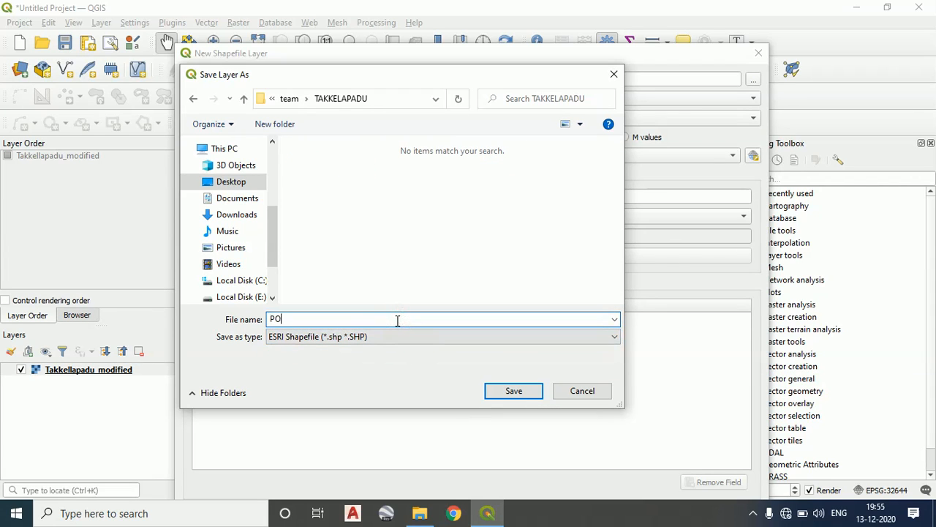
{"action": "type", "text": "INTS"}
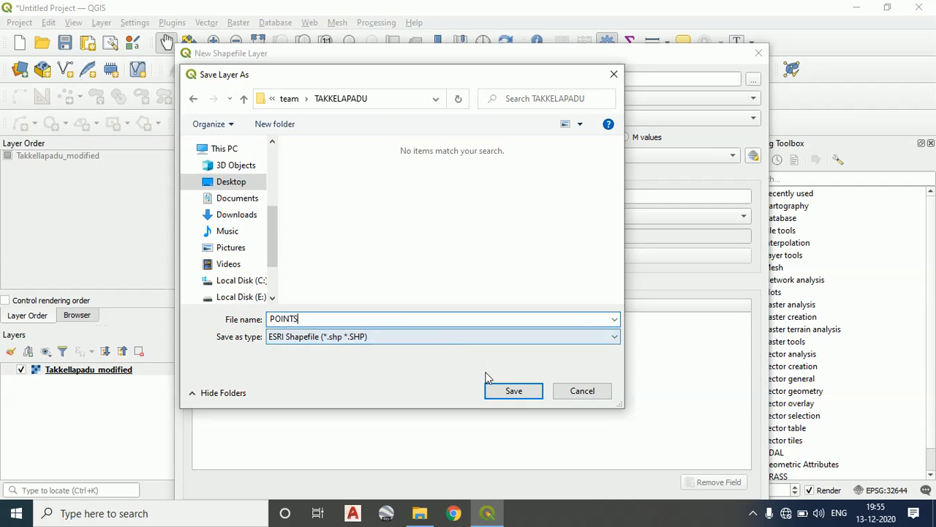
{"action": "left_click", "coordinate": [505, 389]}
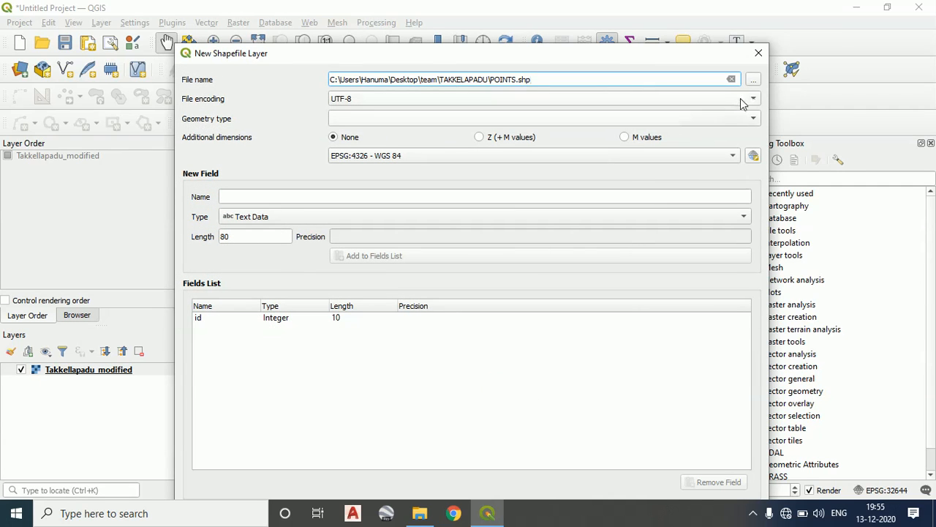
Review the file encoding choices without changing them and set the new layer's geometry type to Point
{"action": "left_click", "coordinate": [752, 100]}
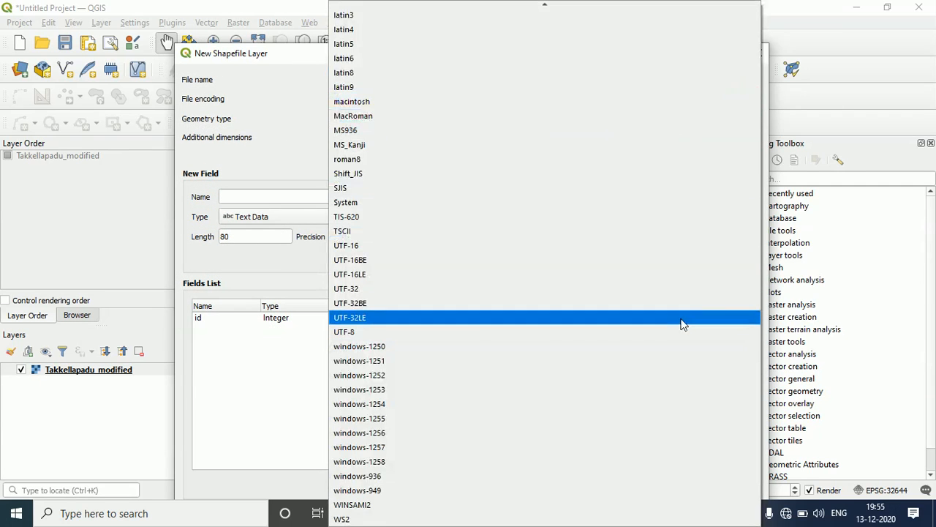
{"action": "left_click", "coordinate": [827, 199]}
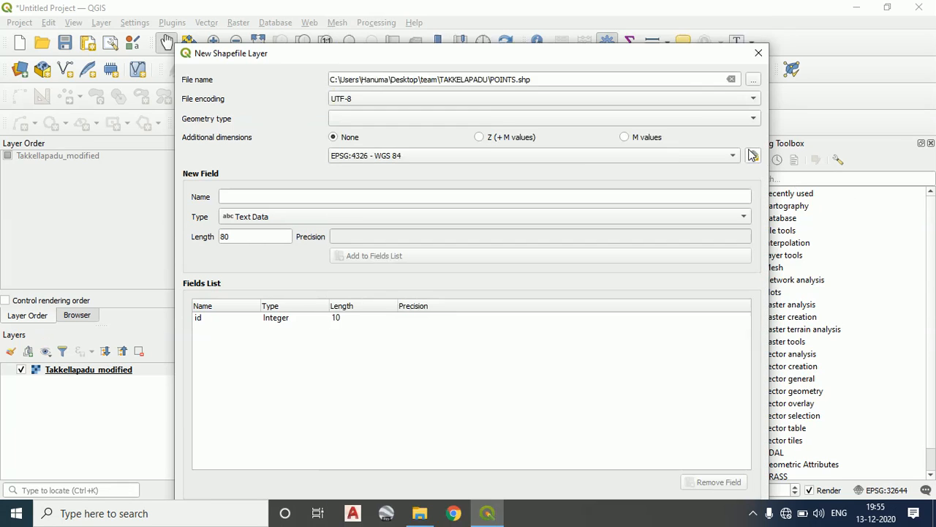
{"action": "left_click", "coordinate": [549, 120]}
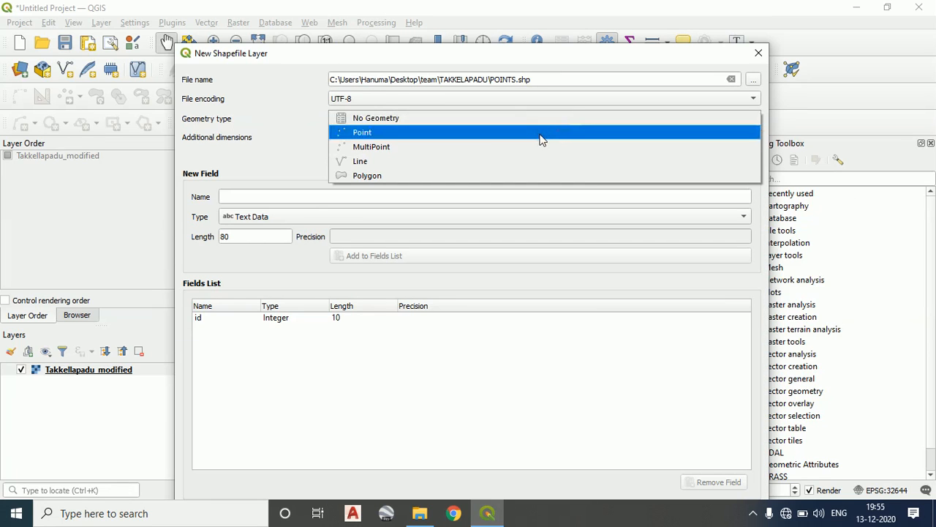
{"action": "left_click", "coordinate": [301, 143]}
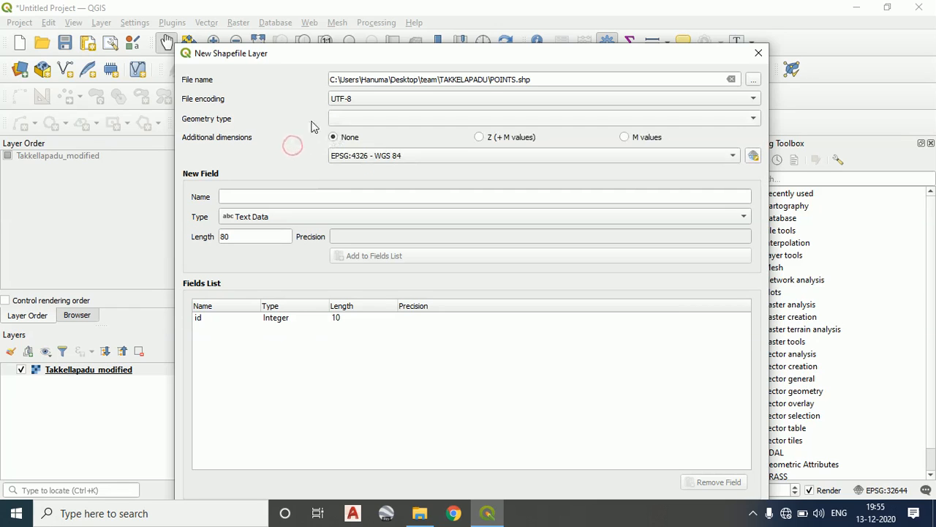
{"action": "left_click", "coordinate": [377, 119]}
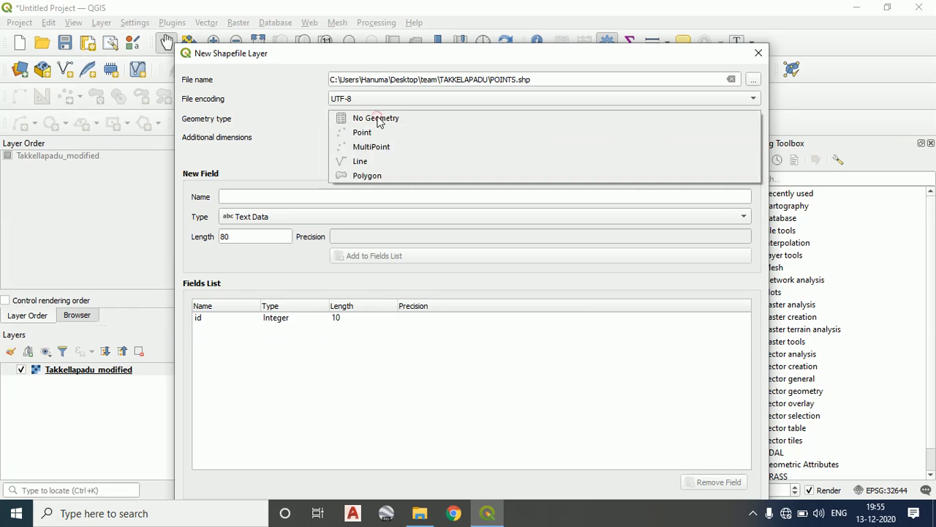
{"action": "left_click", "coordinate": [410, 136]}
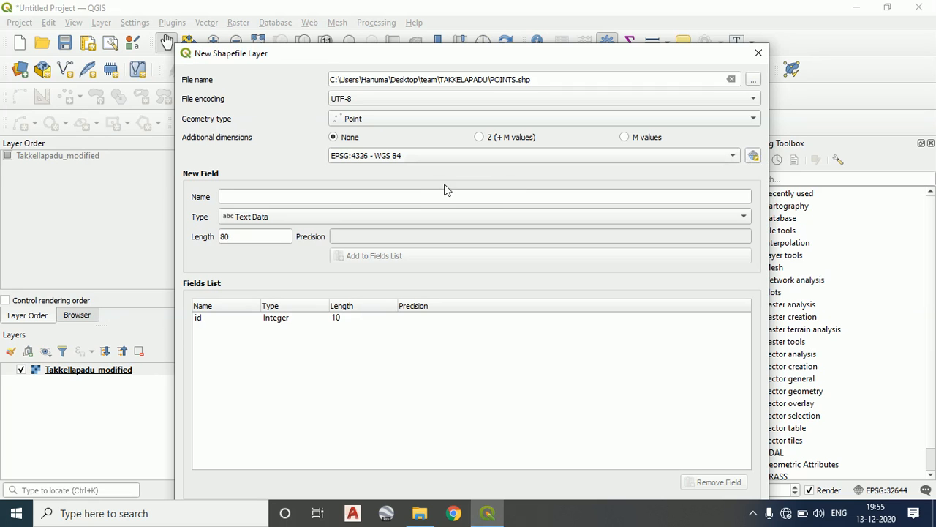
Filter the coordinate reference systems by 44N and assign WGS 84 / UTM zone 44N (EPSG:32644) to the new layer
{"action": "left_click", "coordinate": [753, 156]}
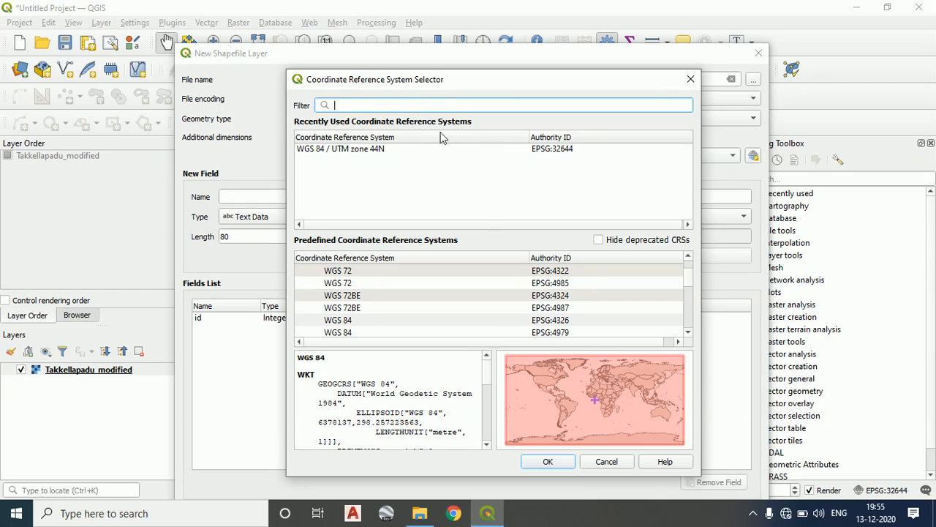
{"action": "type", "text": "44"}
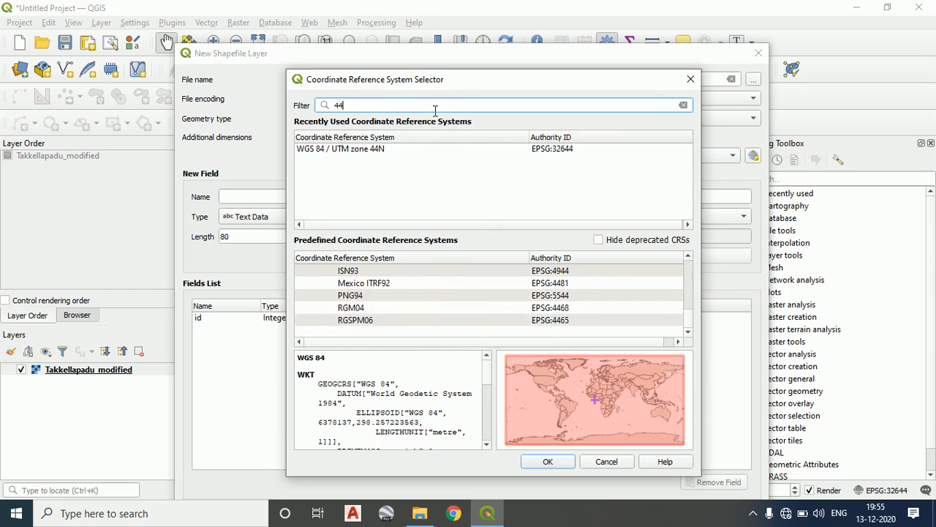
{"action": "type", "text": "N"}
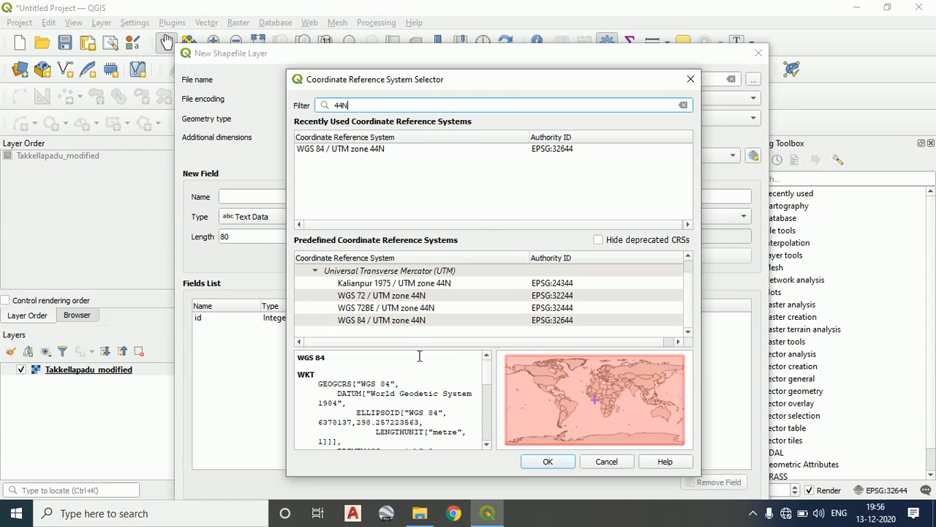
{"action": "left_click", "coordinate": [408, 324]}
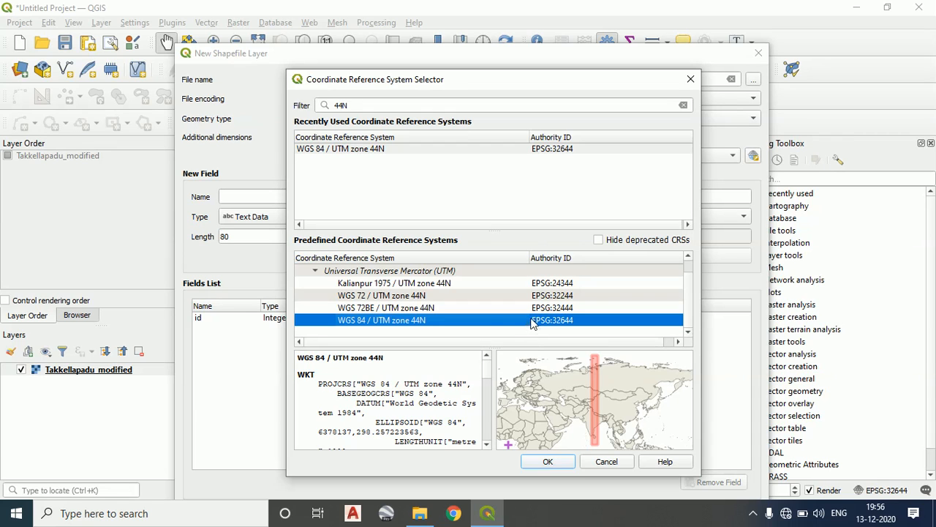
{"action": "left_click", "coordinate": [495, 295]}
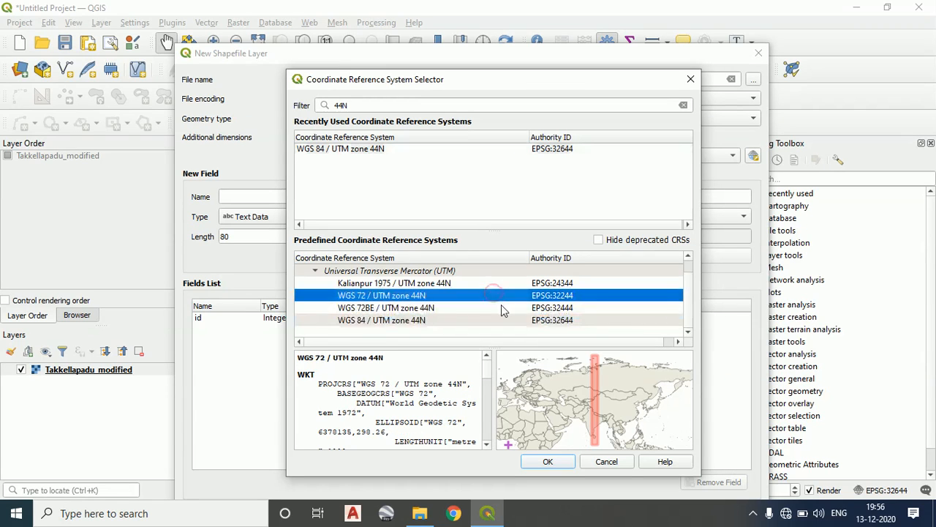
{"action": "left_click", "coordinate": [501, 307]}
{"action": "left_click", "coordinate": [469, 319]}
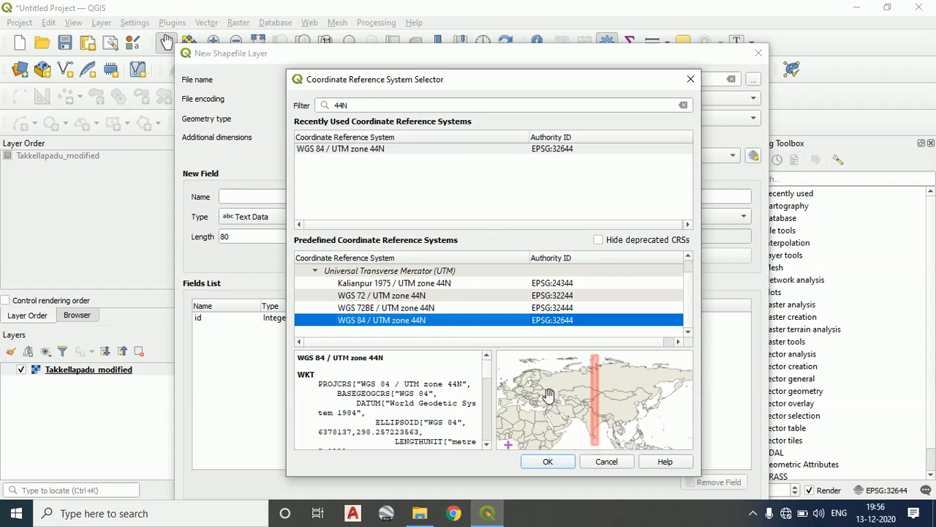
{"action": "left_click", "coordinate": [548, 462]}
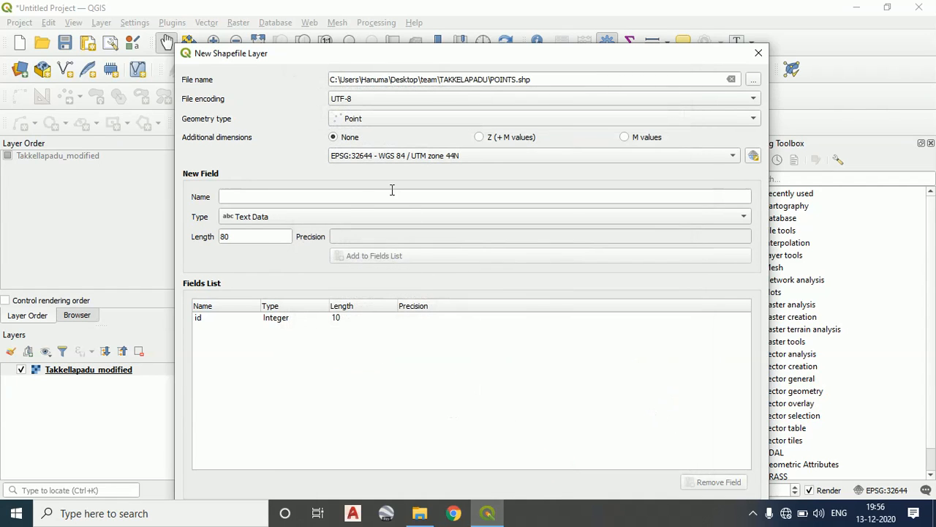
Remove the default id field from the fields list and enter POINT as the new field's name
{"action": "left_click", "coordinate": [203, 321]}
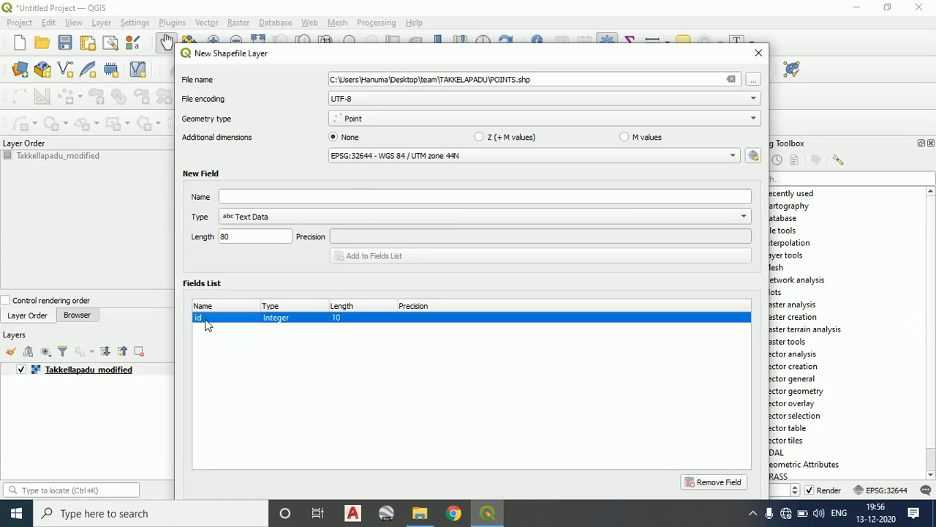
{"action": "left_click", "coordinate": [725, 482]}
{"action": "left_click", "coordinate": [322, 197]}
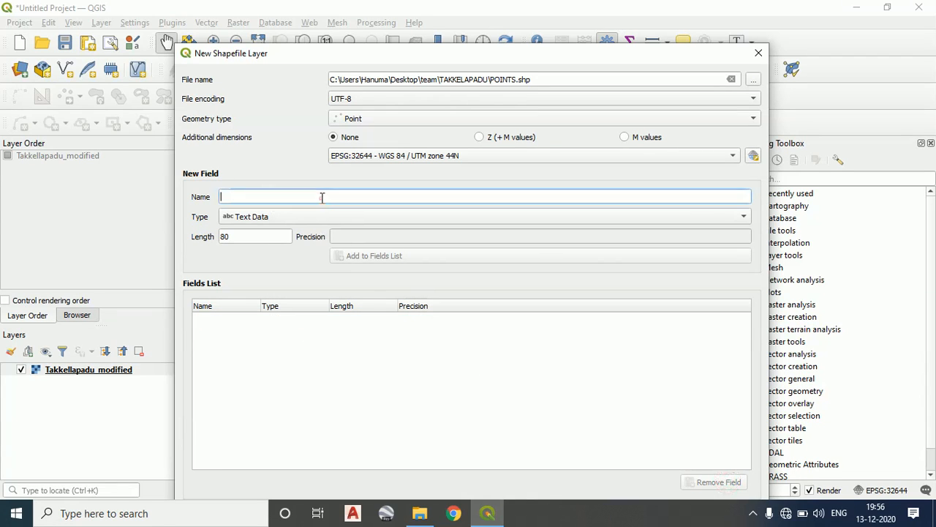
{"action": "type", "text": "POINT"}
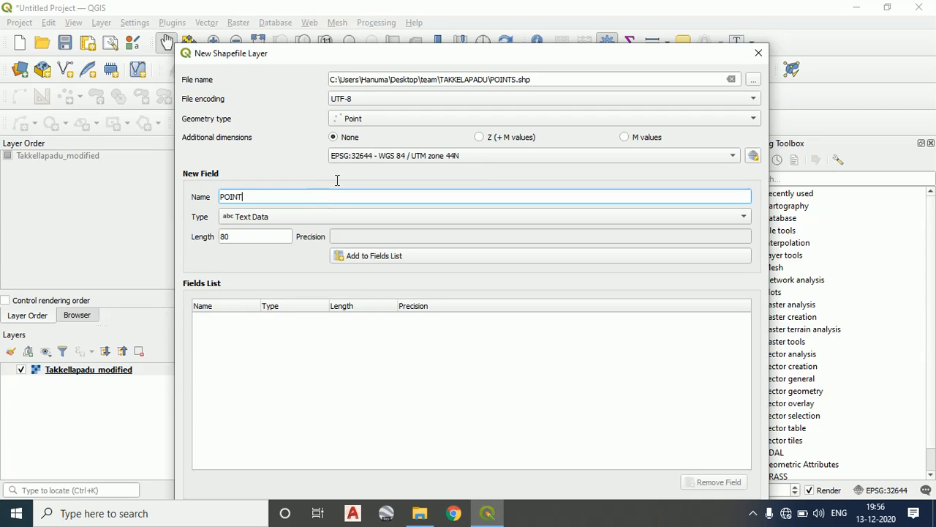
{"action": "left_click", "coordinate": [343, 216]}
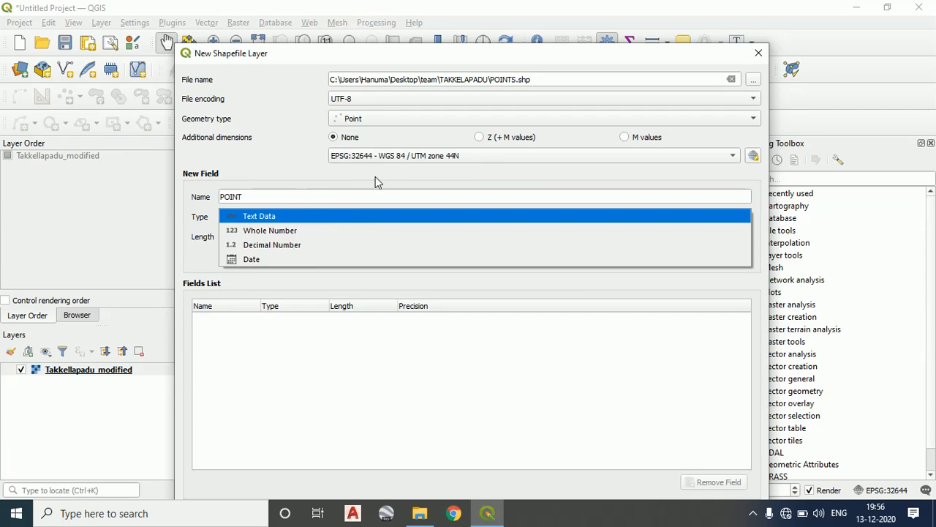
Change the shapefile's file name to STONE in the same TAKKELAPADU folder
{"action": "left_click", "coordinate": [757, 79]}
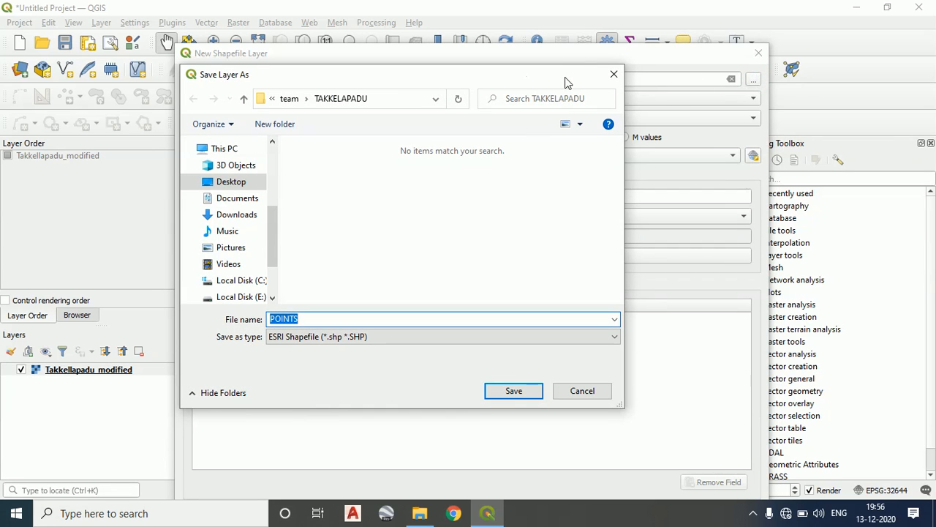
{"action": "type", "text": "STONE"}
{"action": "left_click", "coordinate": [512, 390]}
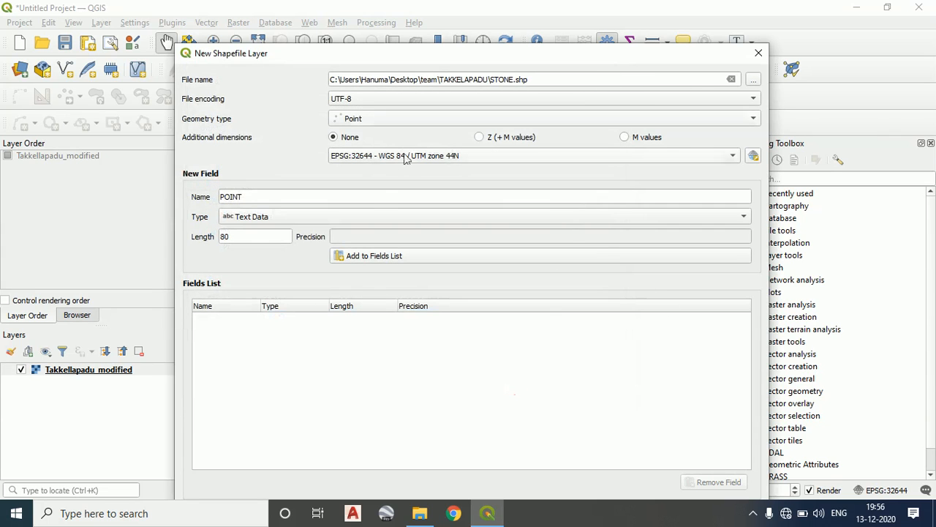
Rename the new field STONE, set its type to Whole Number and add it to the fields list
{"action": "left_click", "coordinate": [296, 197]}
{"action": "double_click", "coordinate": [296, 197]}
{"action": "type", "text": "STONE"}
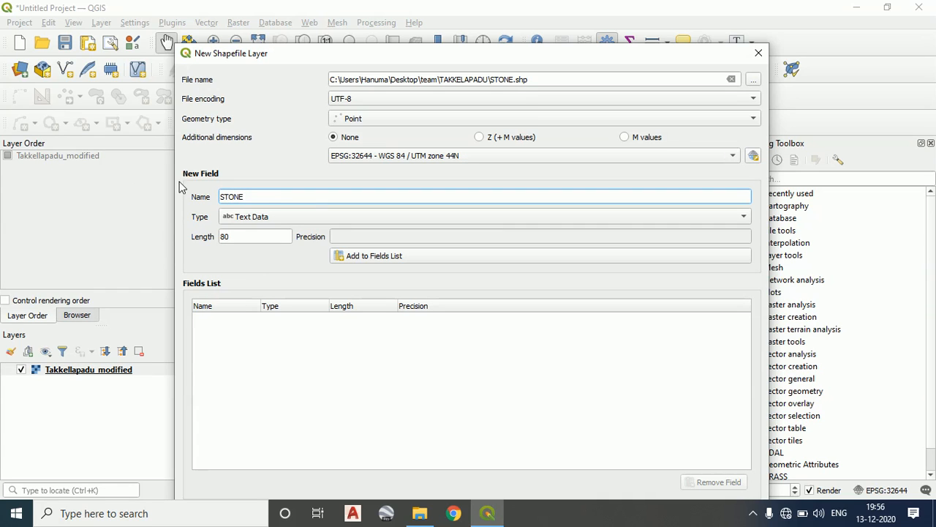
{"action": "left_click", "coordinate": [275, 217]}
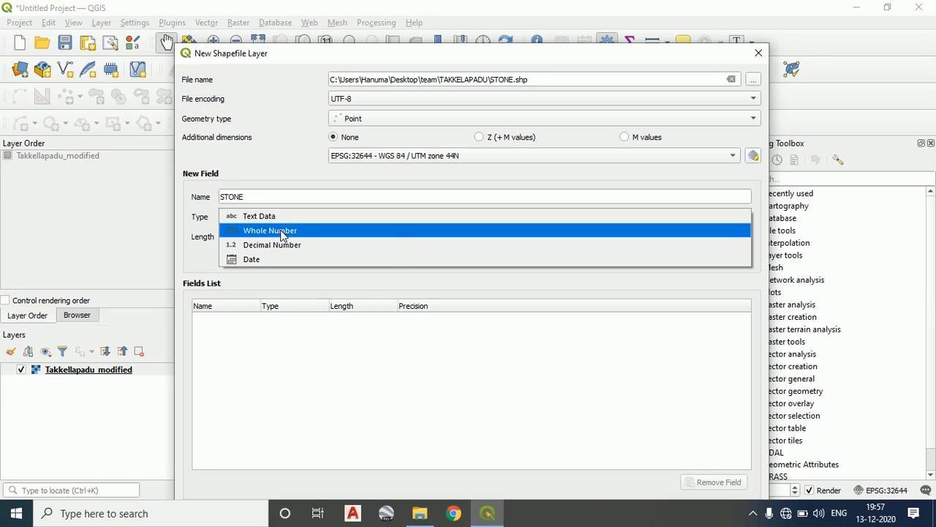
{"action": "left_click", "coordinate": [280, 230]}
{"action": "left_click", "coordinate": [369, 256]}
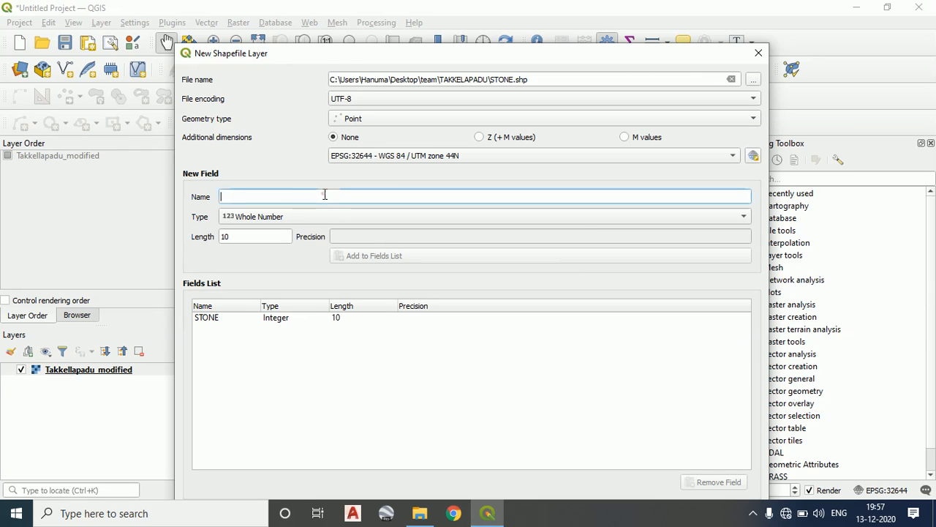
Add a Text Data field named CLASS with length 10 to the fields list and create the STONE shapefile layer
{"action": "type", "text": "CLS"}
{"action": "key", "text": "BackSpace"}
{"action": "key", "text": "BackSpace"}
{"action": "key", "text": "BackSpace"}
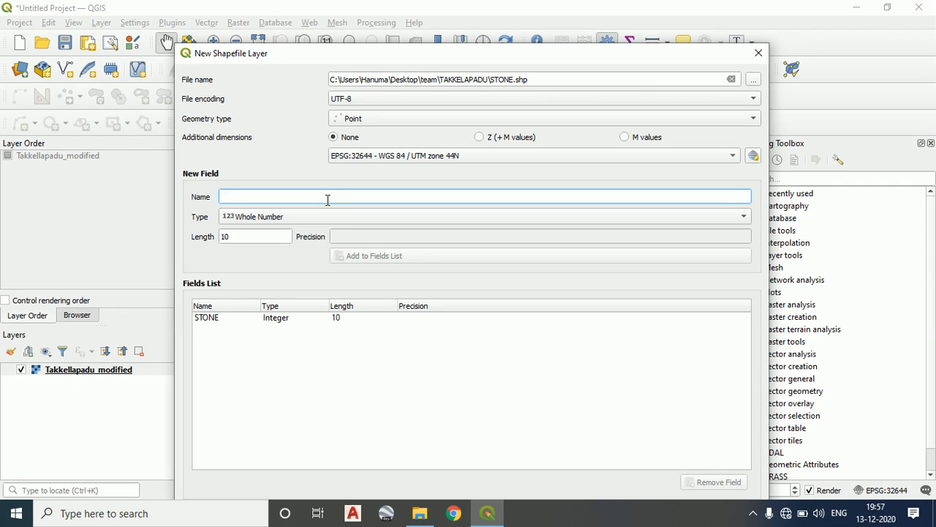
{"action": "type", "text": "CLA"}
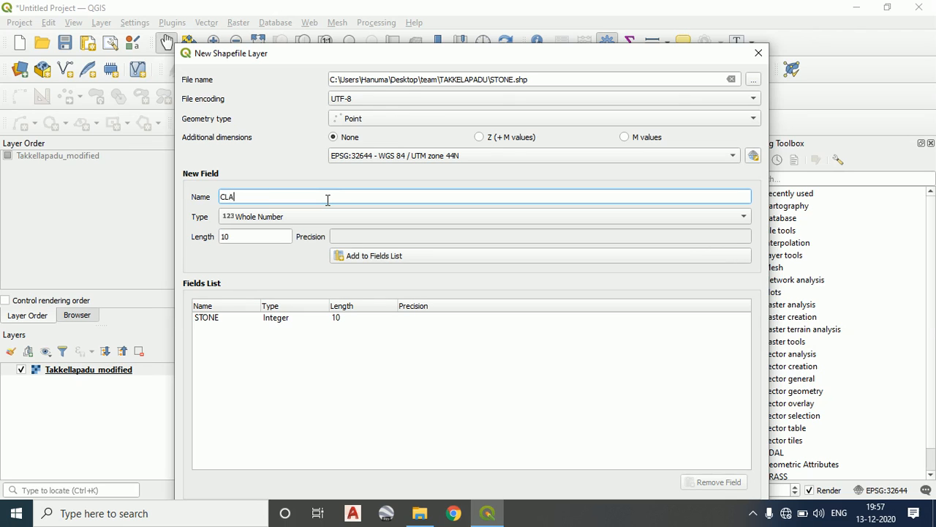
{"action": "left_click", "coordinate": [320, 217]}
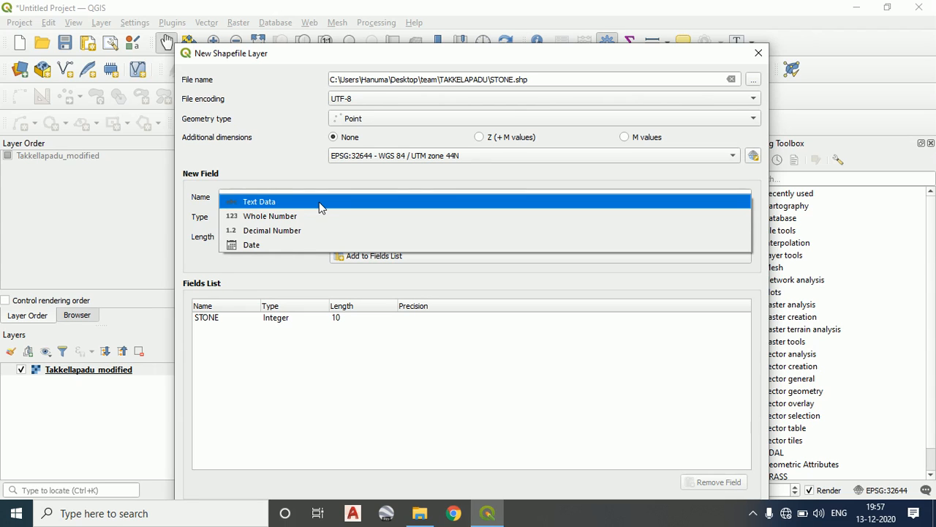
{"action": "left_click", "coordinate": [319, 204]}
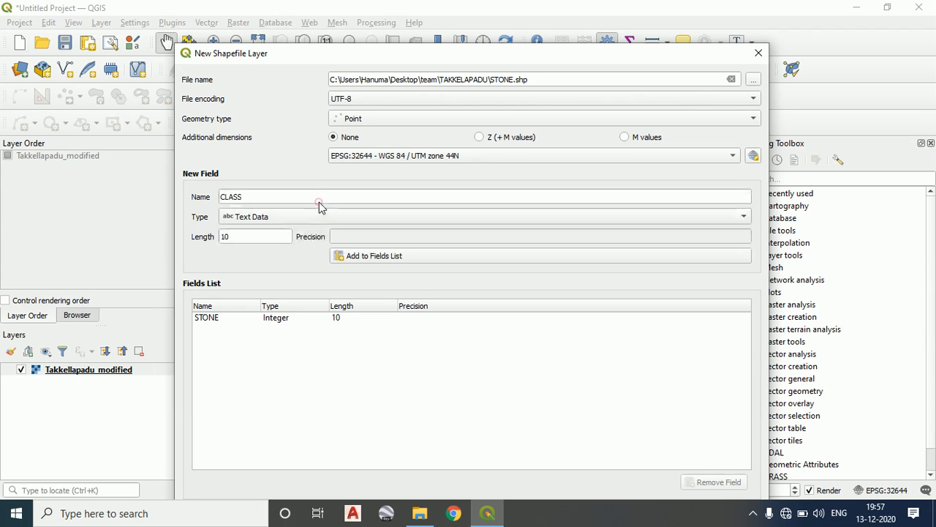
{"action": "left_click", "coordinate": [394, 257]}
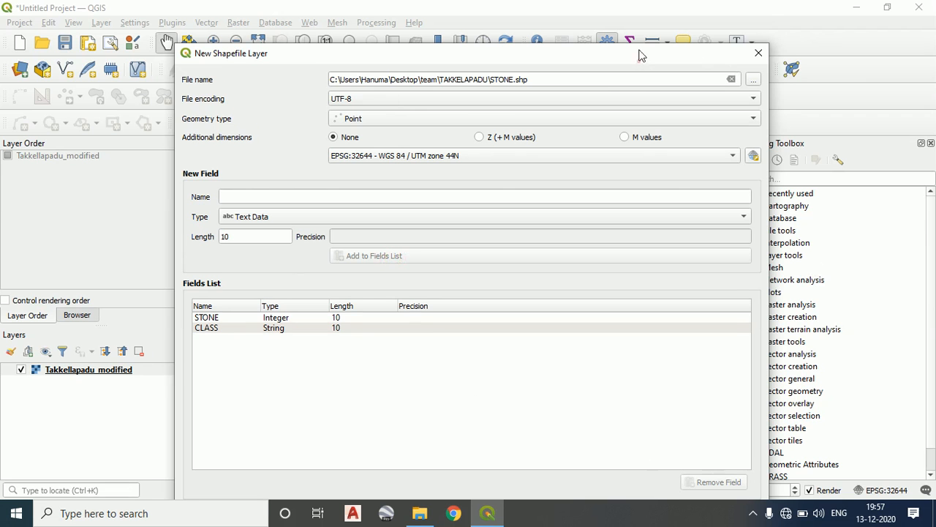
{"action": "left_click_drag", "start_coordinate": [638, 56], "coordinate": [633, 13]}
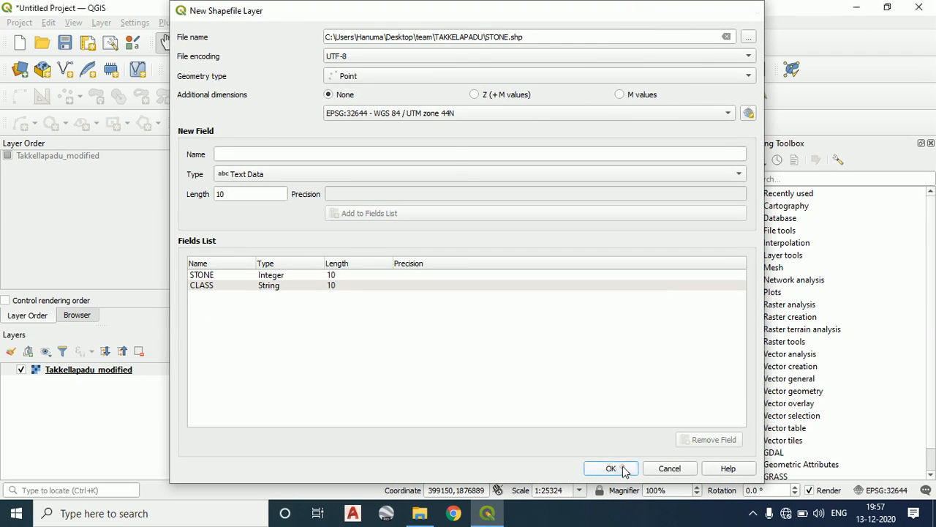
{"action": "left_click", "coordinate": [611, 468]}
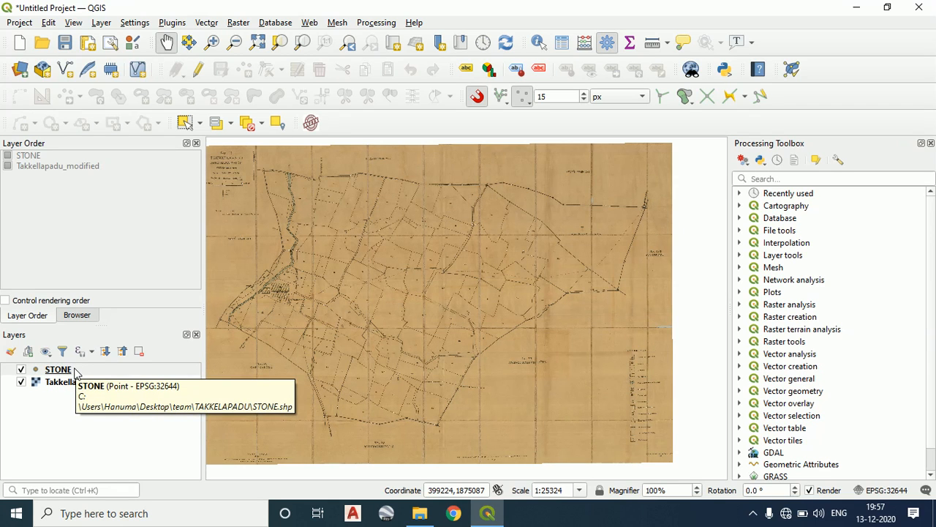
Switch the Takkellapadu_modified and STONE layers off and back on one after the other to compare the map display
{"action": "left_click", "coordinate": [20, 382]}
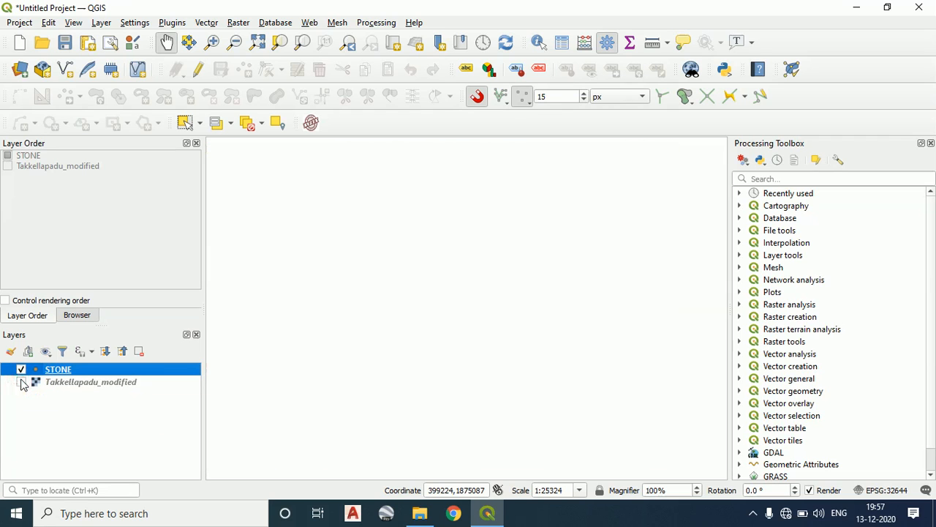
{"action": "left_click", "coordinate": [20, 383]}
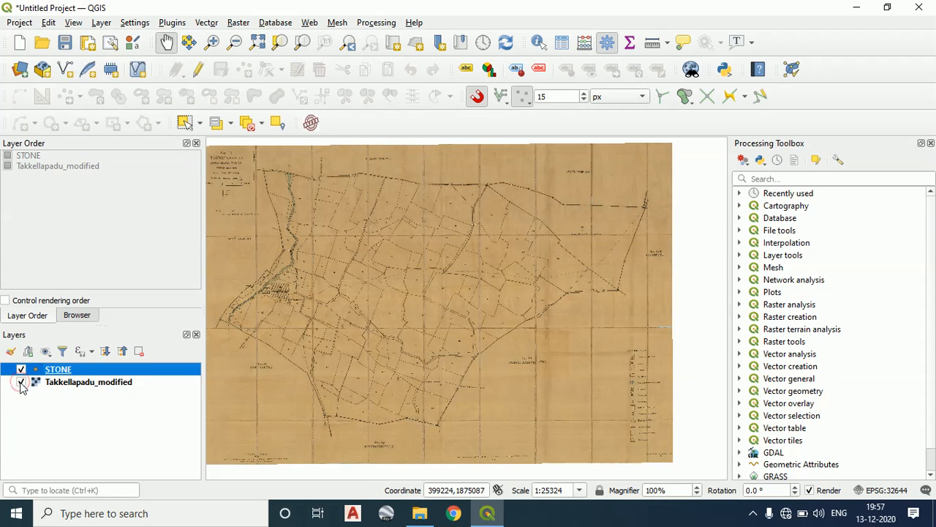
{"action": "left_click", "coordinate": [21, 369]}
{"action": "left_click", "coordinate": [21, 370]}
Inspect the parcels around the GARIKAPADU boundary and look through the available snapping types
{"action": "scroll", "coordinate": [226, 390], "scroll_direction": "up", "scroll_amount": 1}
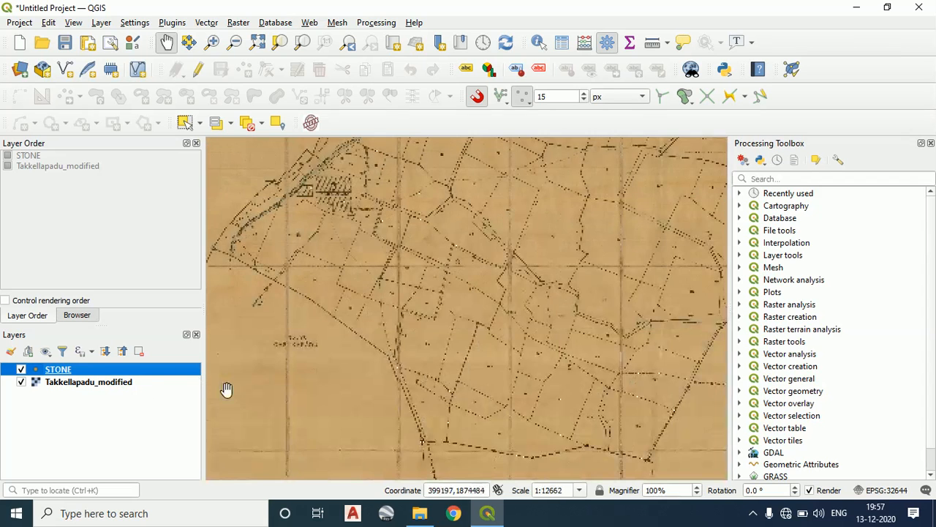
{"action": "scroll", "coordinate": [299, 370], "scroll_direction": "up", "scroll_amount": 1}
{"action": "left_click_drag", "start_coordinate": [303, 262], "coordinate": [349, 313]}
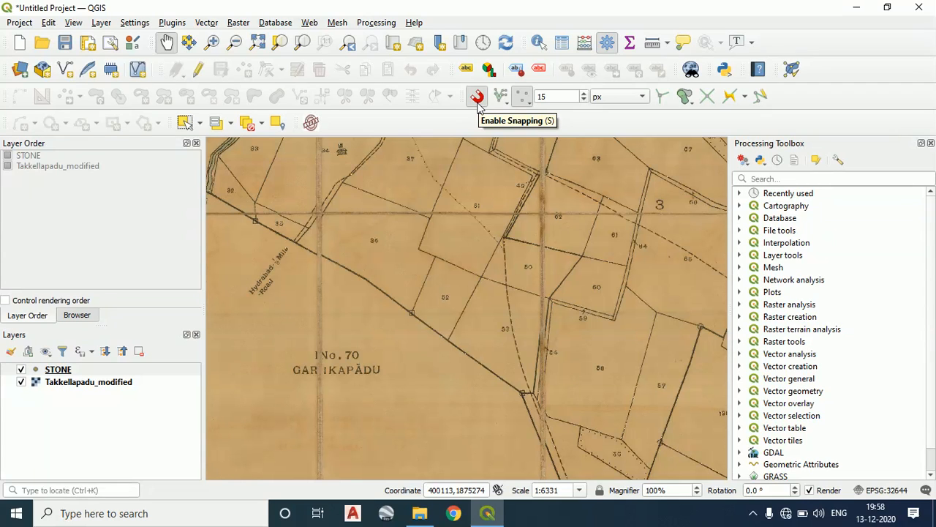
{"action": "left_click", "coordinate": [520, 100]}
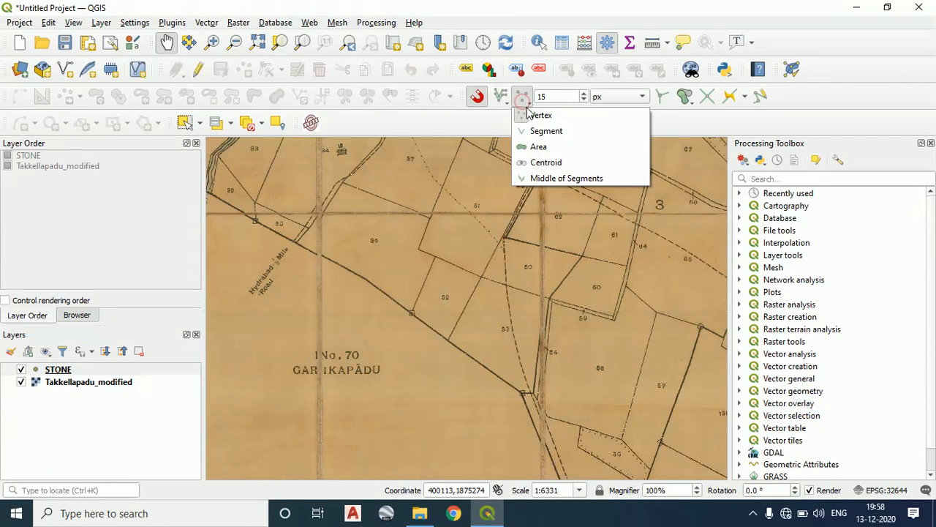
{"action": "left_click", "coordinate": [484, 114]}
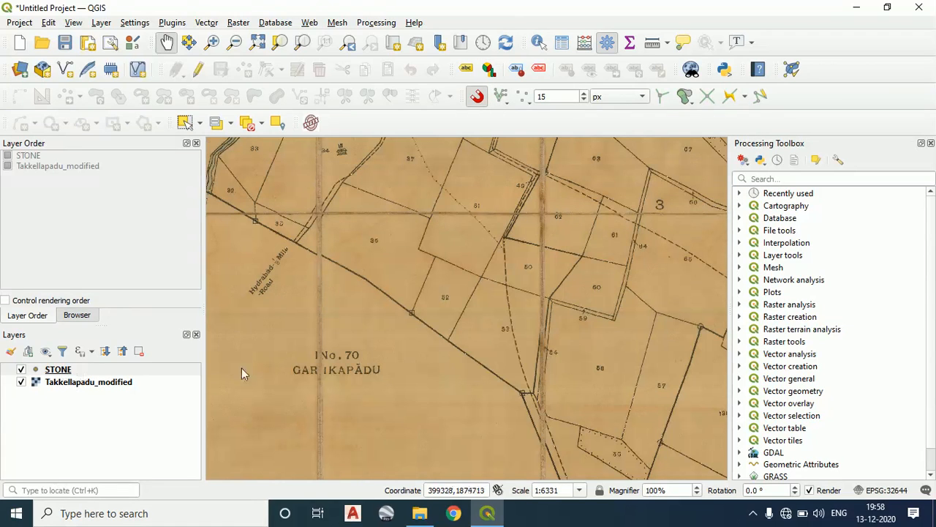
Examine the parcel boundaries, corner junctions and circled stone marks across the village map around parcels 73, 80, 81 and 82
{"action": "left_click_drag", "start_coordinate": [526, 338], "coordinate": [358, 388]}
{"action": "scroll", "coordinate": [490, 226], "scroll_direction": "down", "scroll_amount": 2}
{"action": "left_click_drag", "start_coordinate": [413, 199], "coordinate": [352, 326]}
{"action": "left_click_drag", "start_coordinate": [704, 242], "coordinate": [571, 256]}
{"action": "left_click_drag", "start_coordinate": [376, 406], "coordinate": [488, 374]}
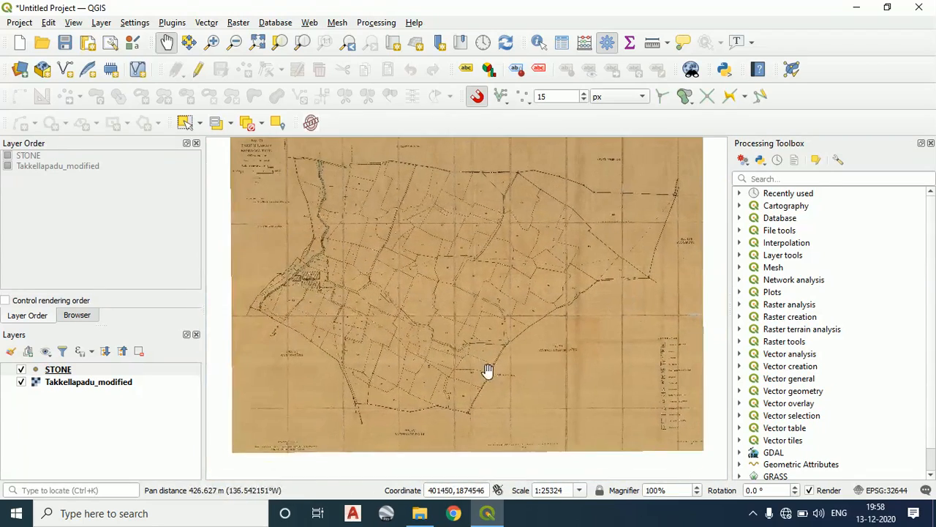
{"action": "scroll", "coordinate": [402, 338], "scroll_direction": "up", "scroll_amount": 3}
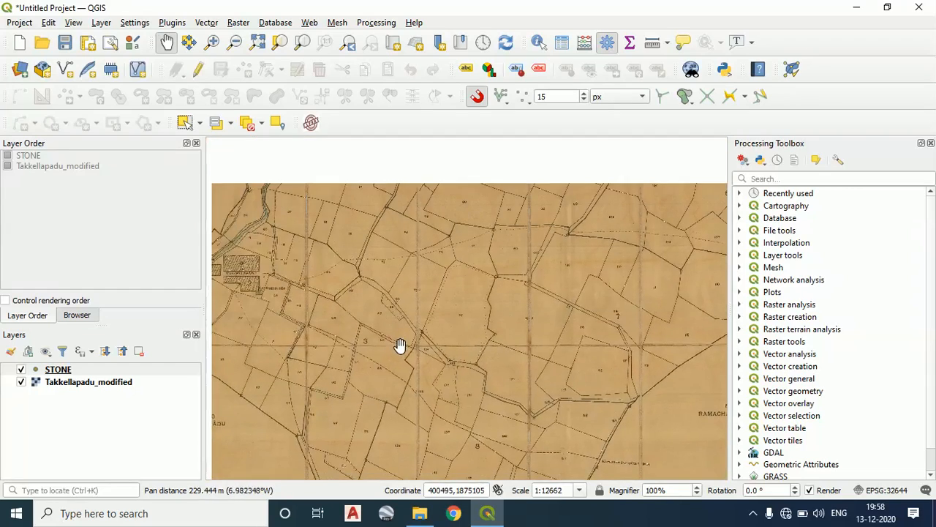
{"action": "left_click_drag", "start_coordinate": [444, 230], "coordinate": [445, 229]}
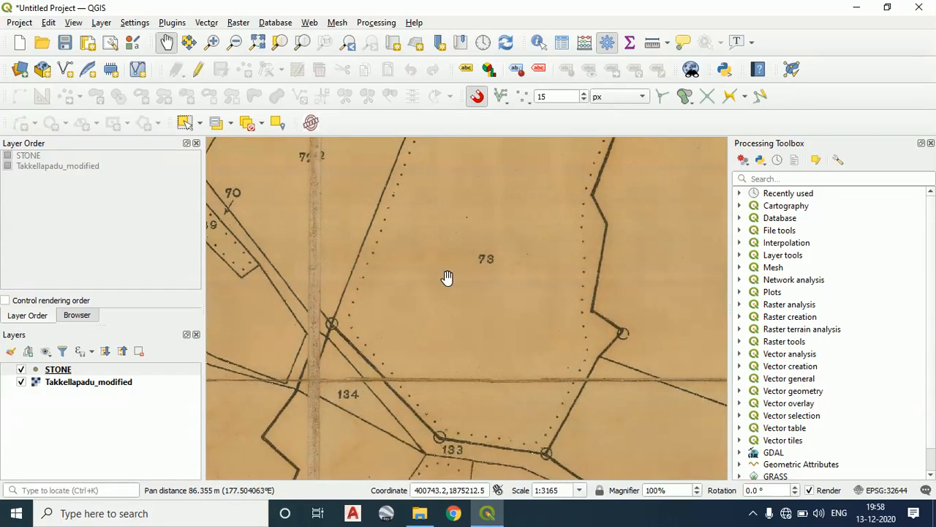
{"action": "scroll", "coordinate": [446, 277], "scroll_direction": "down", "scroll_amount": 1}
{"action": "left_click_drag", "start_coordinate": [547, 344], "coordinate": [427, 348]}
{"action": "left_click_drag", "start_coordinate": [547, 318], "coordinate": [528, 348]}
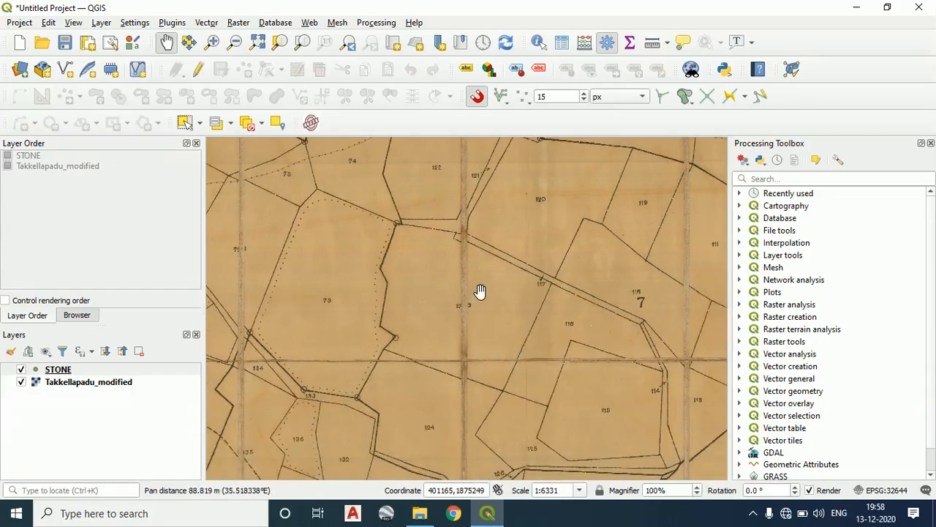
{"action": "left_click_drag", "start_coordinate": [481, 220], "coordinate": [481, 363]}
{"action": "scroll", "coordinate": [480, 361], "scroll_direction": "down", "scroll_amount": 1}
{"action": "scroll", "coordinate": [402, 248], "scroll_direction": "up", "scroll_amount": 1}
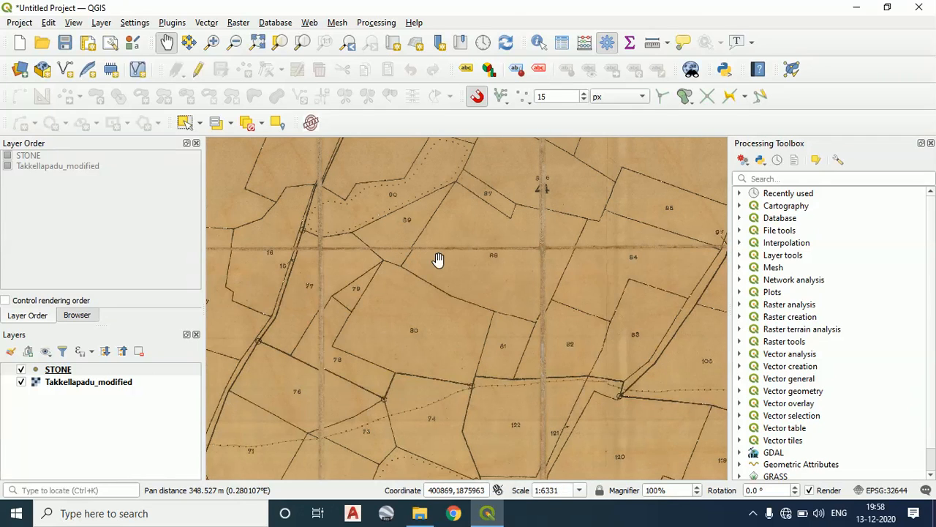
{"action": "left_click_drag", "start_coordinate": [385, 319], "coordinate": [410, 300]}
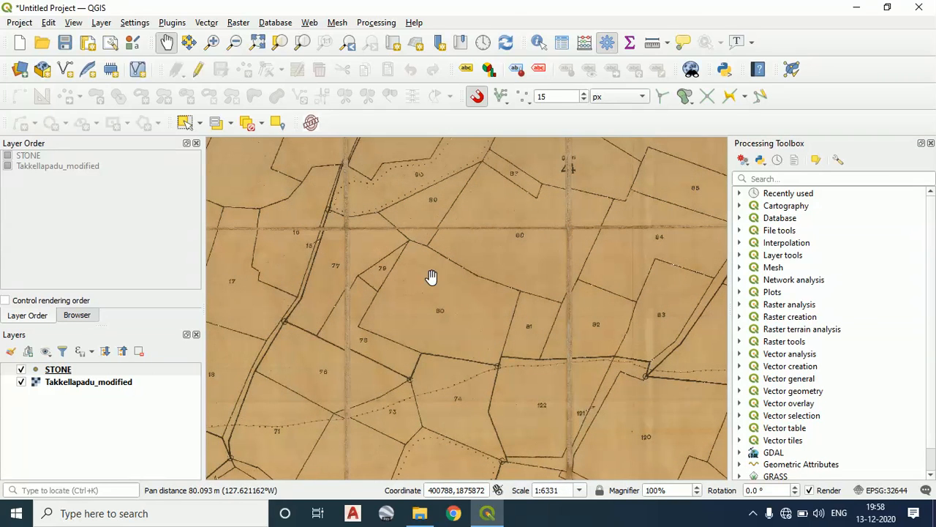
{"action": "scroll", "coordinate": [505, 334], "scroll_direction": "up", "scroll_amount": 1}
{"action": "left_click_drag", "start_coordinate": [544, 352], "coordinate": [517, 351]}
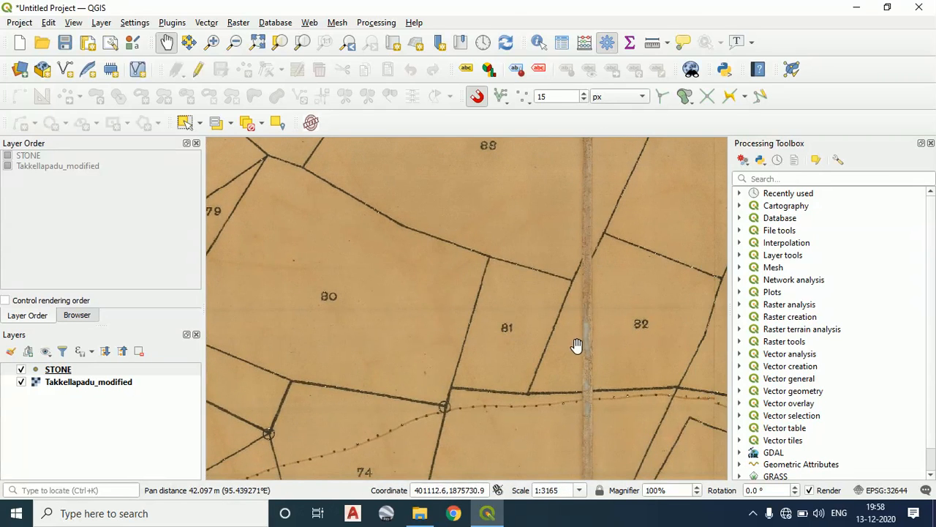
{"action": "left_click_drag", "start_coordinate": [418, 298], "coordinate": [435, 294]}
{"action": "scroll", "coordinate": [418, 290], "scroll_direction": "down", "scroll_amount": 1}
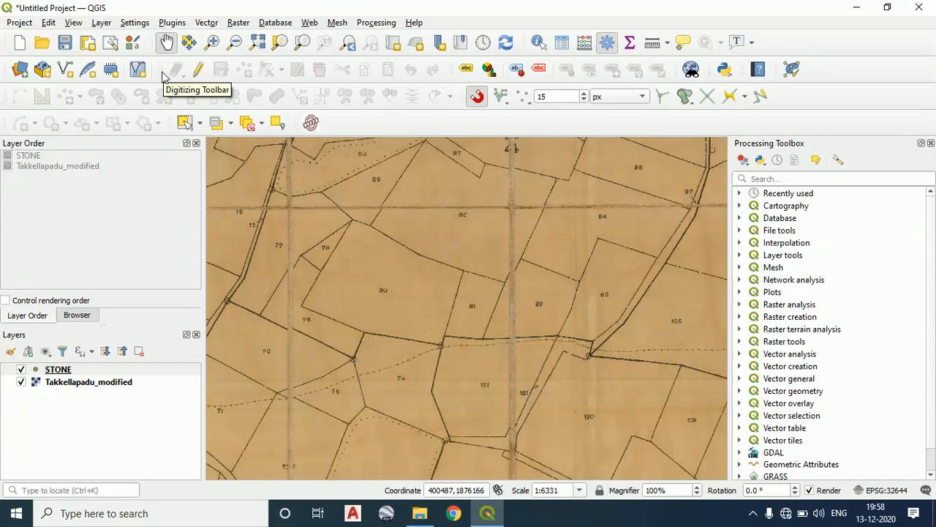
Check which toolbars are enabled and turn on editing for the STONE layer
{"action": "right_click", "coordinate": [600, 131]}
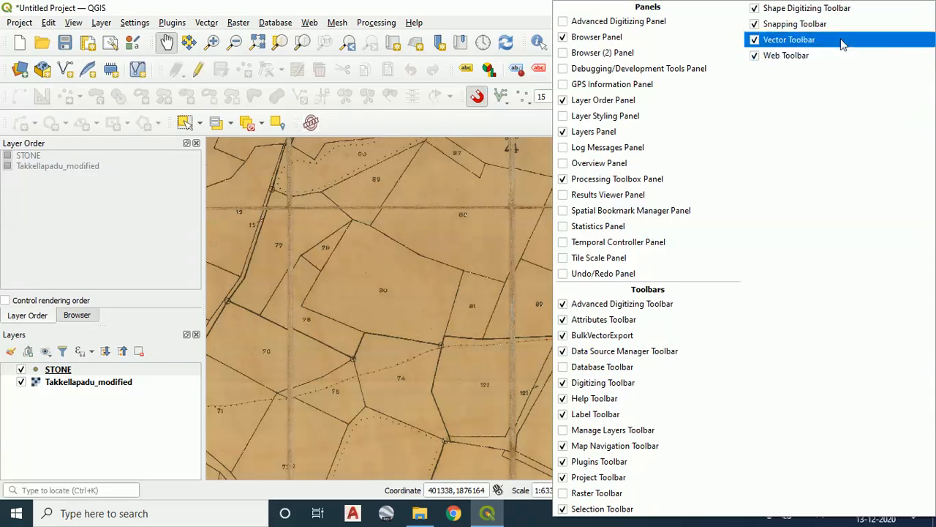
{"action": "left_click", "coordinate": [512, 123]}
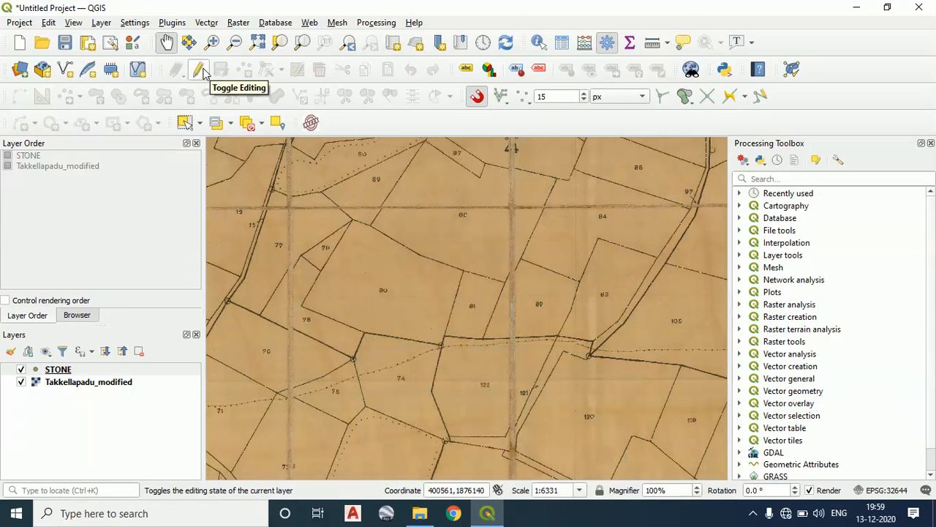
{"action": "left_click", "coordinate": [201, 70]}
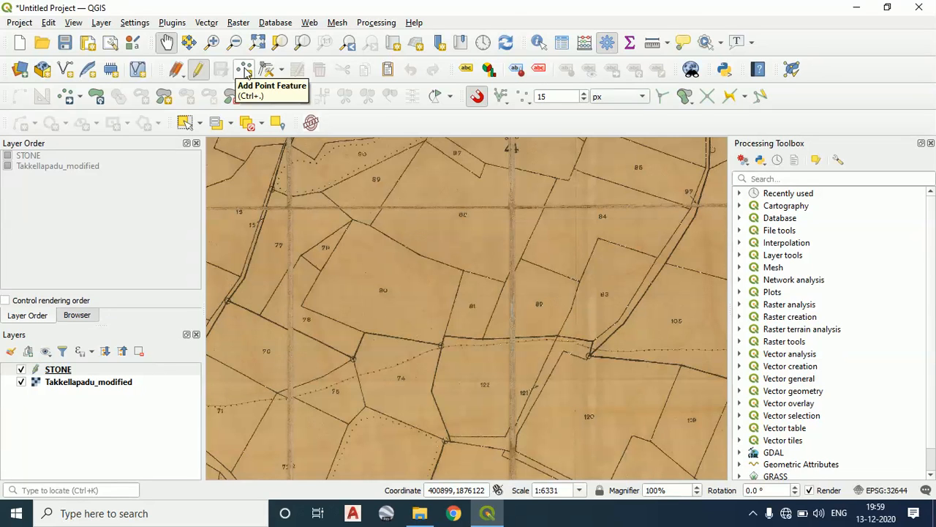
Add a point feature at the boundary junction on parcel 79's upper corner, with STONE 1 and CLASS B
{"action": "left_click", "coordinate": [245, 69]}
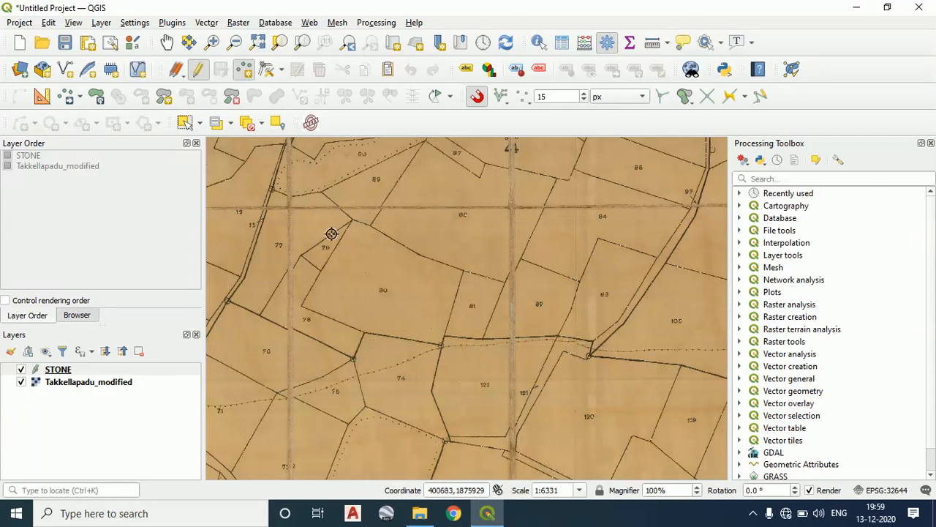
{"action": "scroll", "coordinate": [340, 224], "scroll_direction": "up", "scroll_amount": 2}
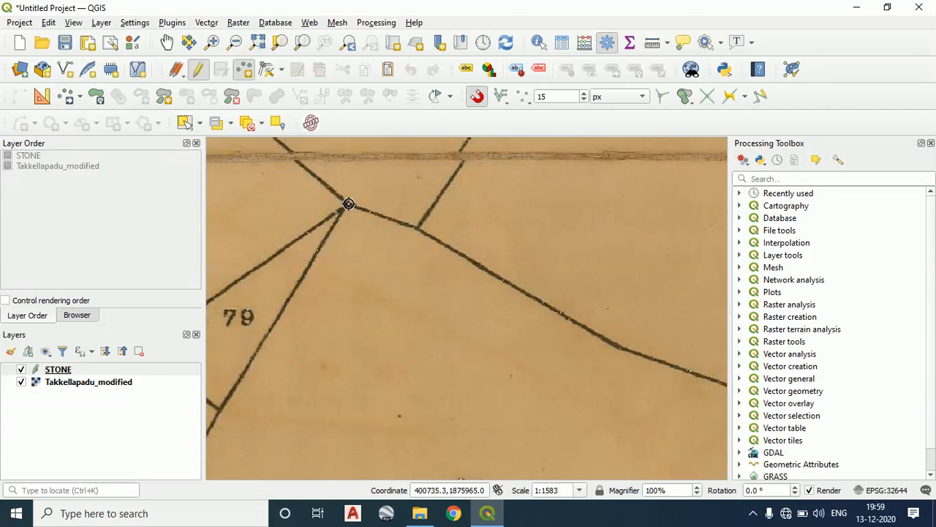
{"action": "scroll", "coordinate": [348, 204], "scroll_direction": "up", "scroll_amount": 2}
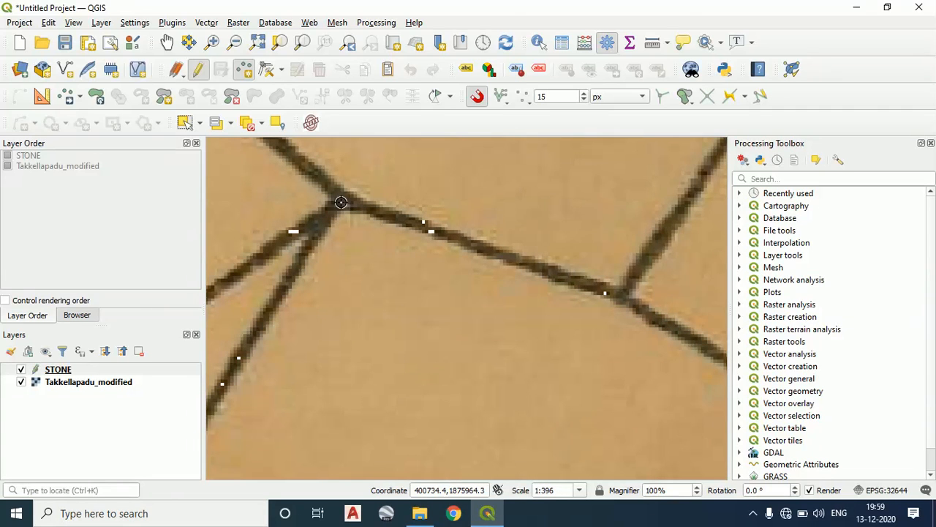
{"action": "left_click", "coordinate": [452, 229]}
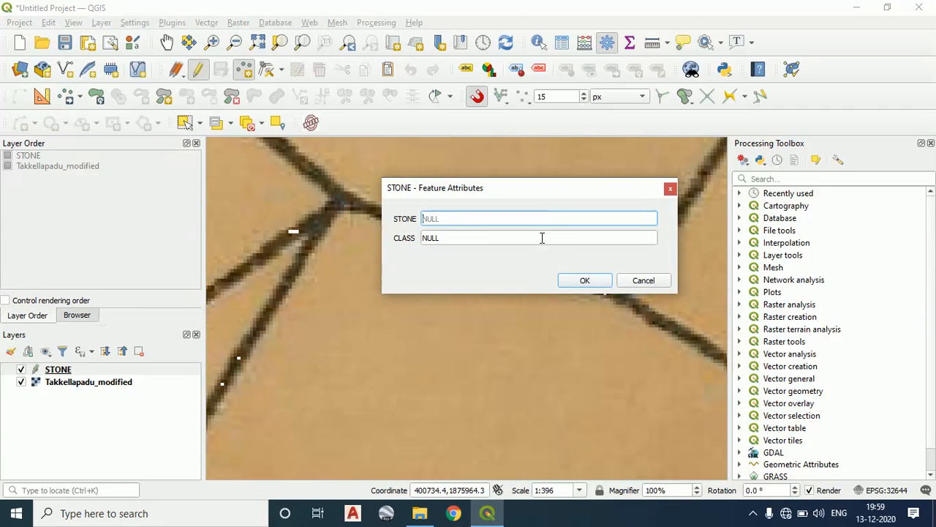
{"action": "type", "text": "1"}
{"action": "left_click", "coordinate": [502, 236]}
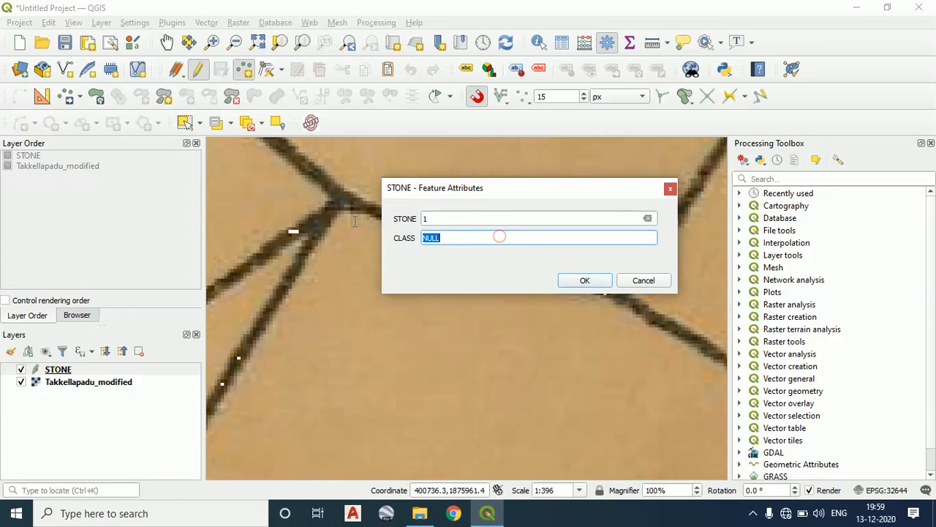
{"action": "type", "text": "B"}
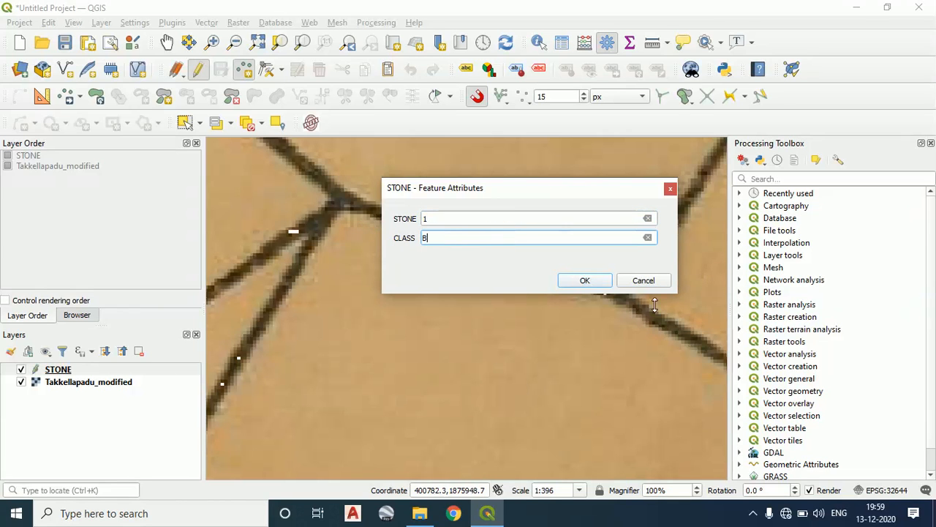
{"action": "left_click", "coordinate": [585, 281]}
Add a point at the next boundary junction to the east along parcel 80's northern edge, with STONE 2 and CLASS B
{"action": "scroll", "coordinate": [362, 208], "scroll_direction": "down", "scroll_amount": 2}
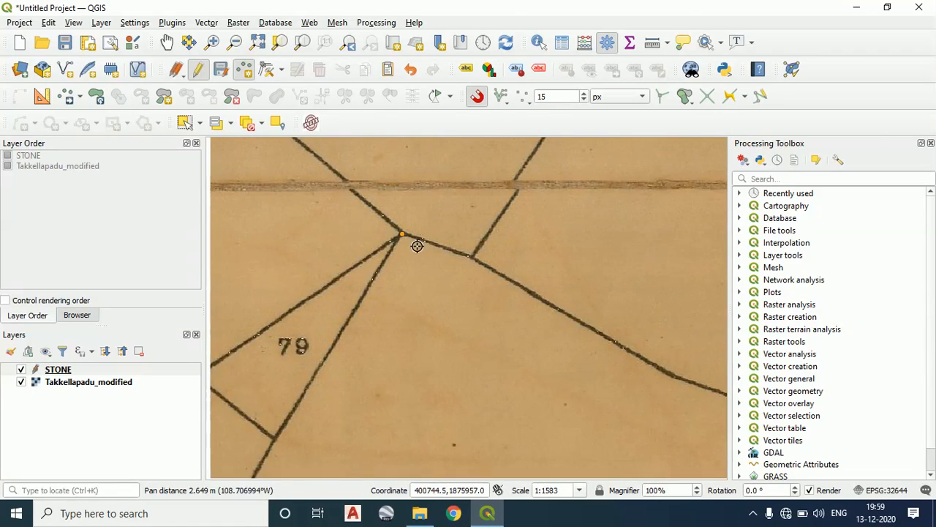
{"action": "scroll", "coordinate": [410, 219], "scroll_direction": "up", "scroll_amount": 1}
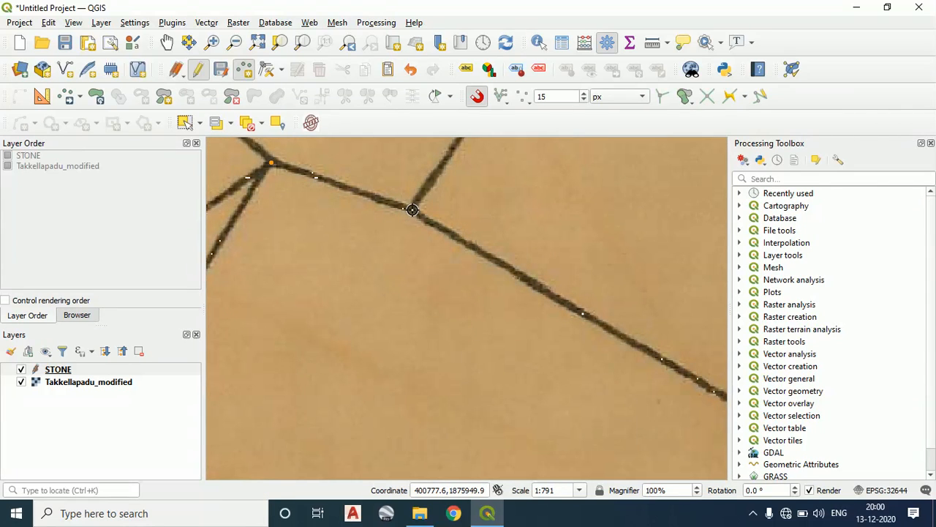
{"action": "left_click", "coordinate": [412, 210]}
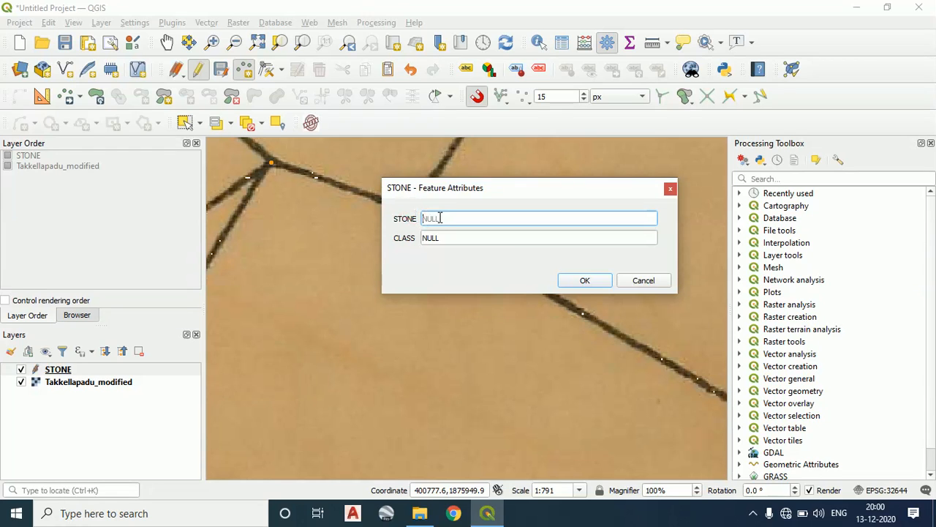
{"action": "left_click", "coordinate": [452, 238]}
{"action": "left_click", "coordinate": [452, 238]}
{"action": "left_click_drag", "start_coordinate": [480, 240], "coordinate": [295, 217]}
{"action": "type", "text": "B"}
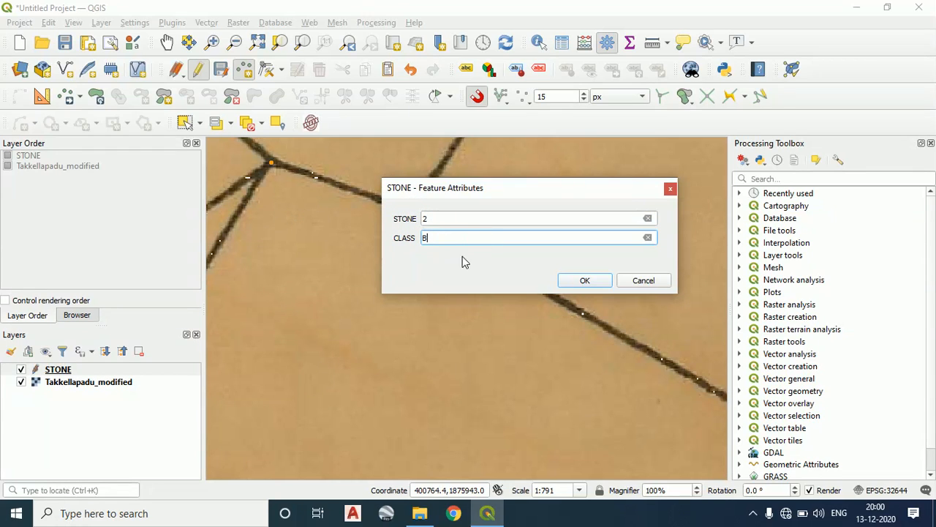
{"action": "left_click", "coordinate": [585, 283]}
{"action": "scroll", "coordinate": [535, 276], "scroll_direction": "down", "scroll_amount": 2}
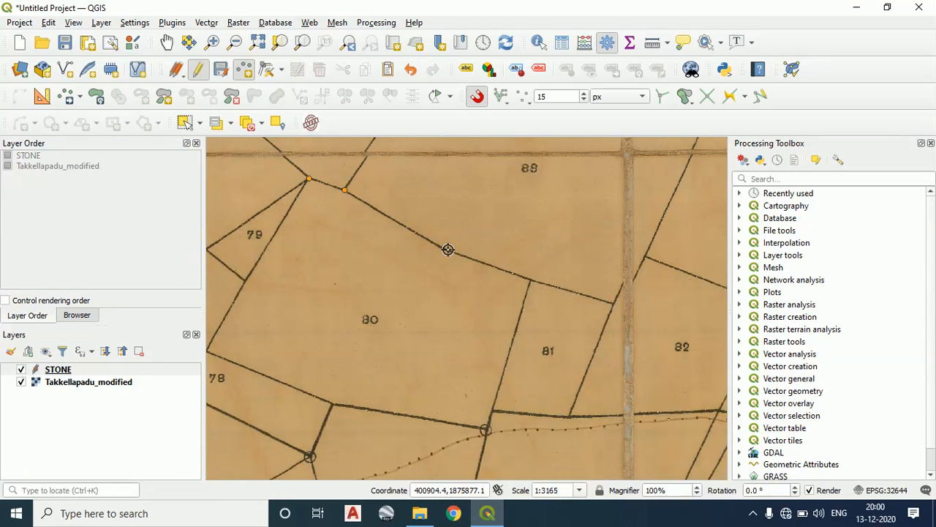
Add a point feature at the bend in parcel 80's northern boundary, with STONE 3 and CLASS B
{"action": "scroll", "coordinate": [448, 249], "scroll_direction": "up", "scroll_amount": 2}
{"action": "scroll", "coordinate": [491, 263], "scroll_direction": "down", "scroll_amount": 2}
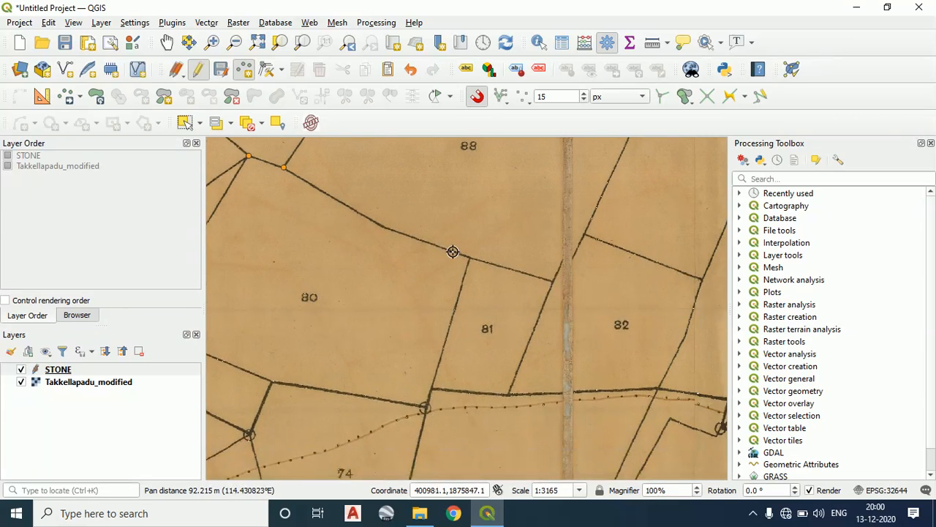
{"action": "scroll", "coordinate": [348, 223], "scroll_direction": "up", "scroll_amount": 1}
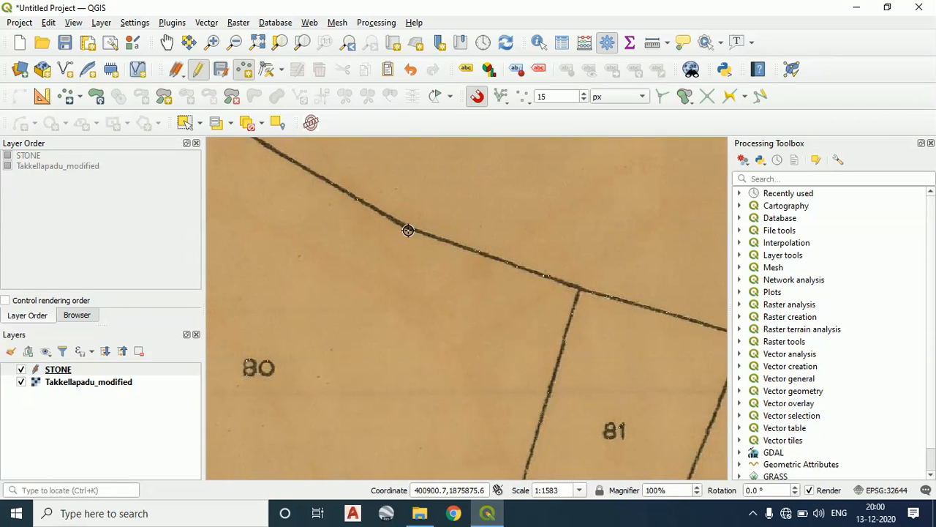
{"action": "scroll", "coordinate": [406, 228], "scroll_direction": "up", "scroll_amount": 2}
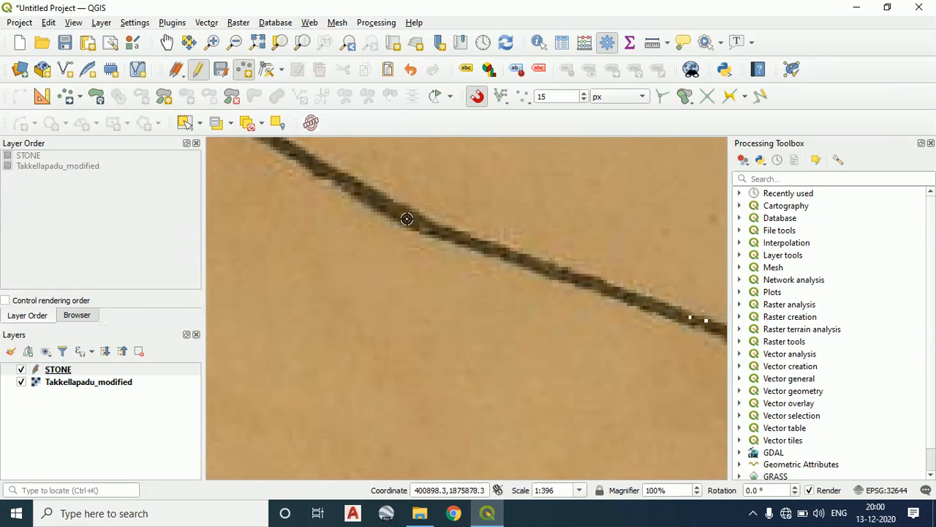
{"action": "left_click", "coordinate": [407, 218]}
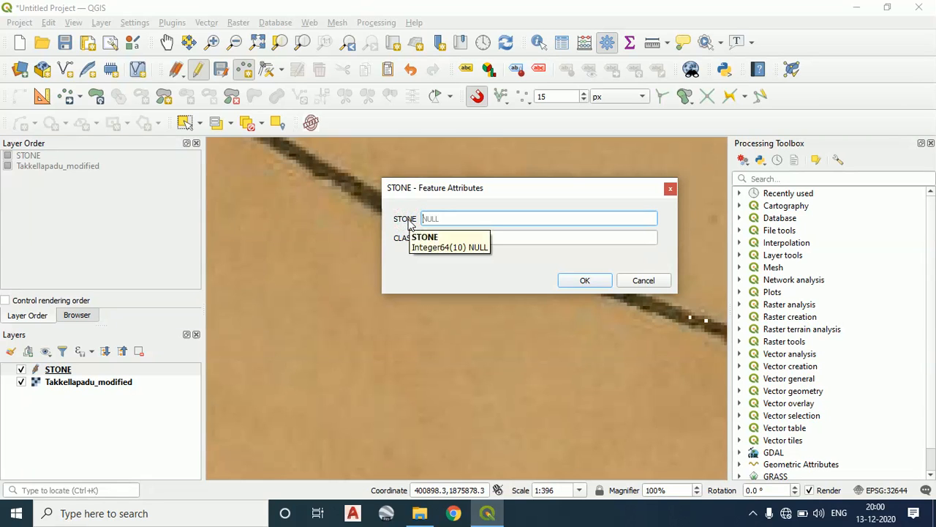
{"action": "type", "text": "3"}
{"action": "left_click", "coordinate": [447, 234]}
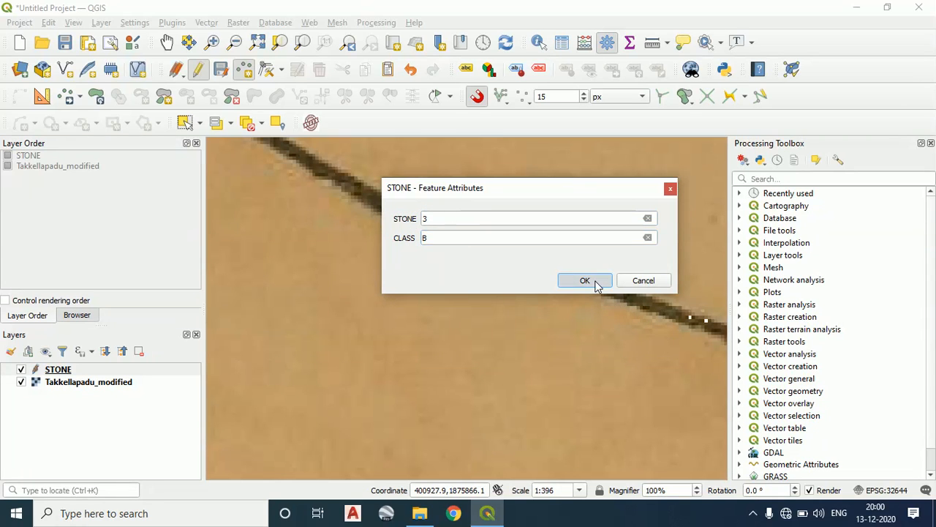
{"action": "left_click", "coordinate": [594, 281]}
Add a point at the northern boundary junction between parcels 80 and 81, with STONE 4 and CLASS B
{"action": "scroll", "coordinate": [585, 289], "scroll_direction": "down", "scroll_amount": 2}
{"action": "left_click_drag", "start_coordinate": [569, 297], "coordinate": [408, 232]}
{"action": "scroll", "coordinate": [545, 280], "scroll_direction": "down", "scroll_amount": 1}
{"action": "scroll", "coordinate": [540, 279], "scroll_direction": "up", "scroll_amount": 1}
{"action": "scroll", "coordinate": [537, 273], "scroll_direction": "up", "scroll_amount": 1}
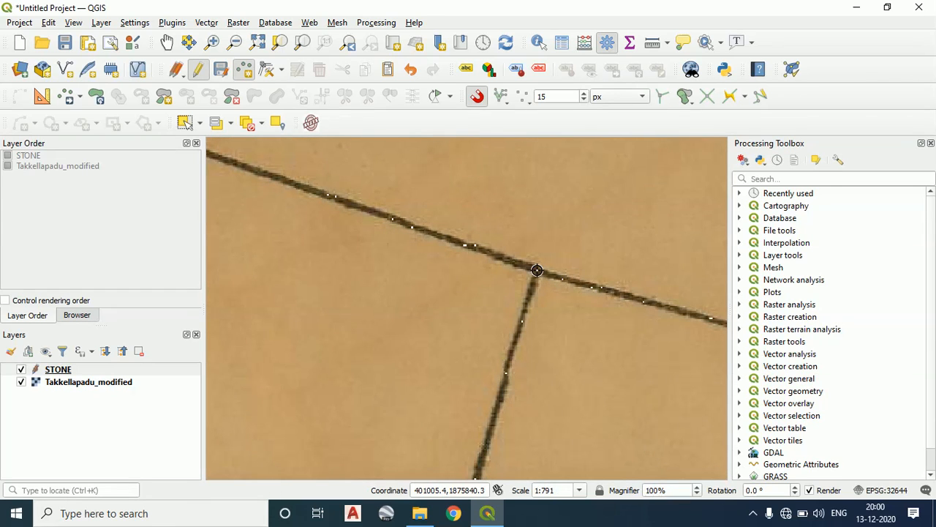
{"action": "left_click", "coordinate": [537, 270]}
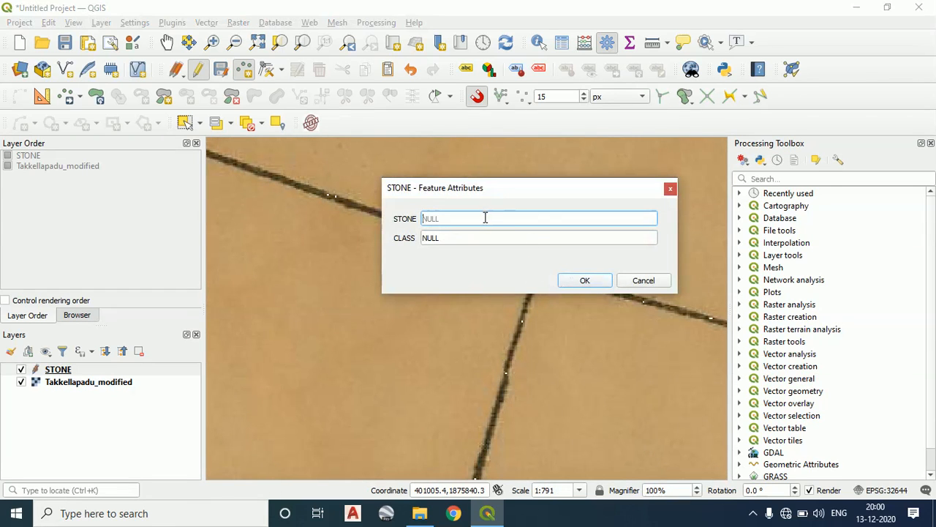
{"action": "type", "text": "4"}
{"action": "left_click", "coordinate": [476, 239]}
{"action": "type", "text": "B"}
{"action": "left_click", "coordinate": [584, 280]}
Add a point at parcel 81's northeast corner and fill in its stone attributes
{"action": "scroll", "coordinate": [505, 292], "scroll_direction": "down", "scroll_amount": 2}
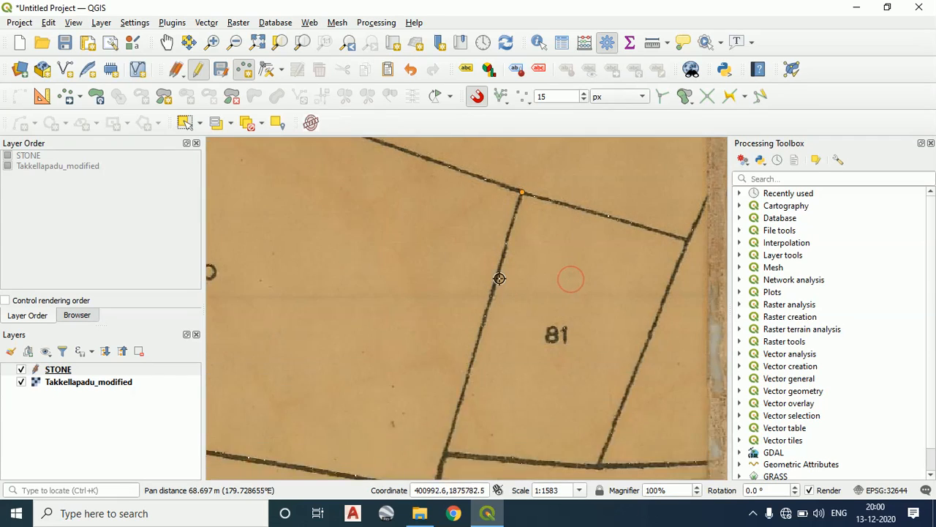
{"action": "scroll", "coordinate": [480, 348], "scroll_direction": "up", "scroll_amount": 1}
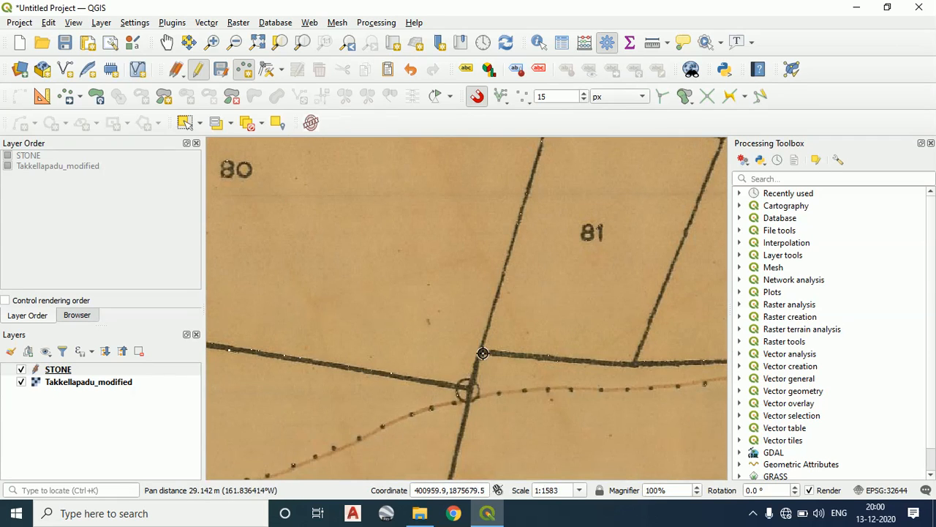
{"action": "left_click_drag", "start_coordinate": [611, 212], "coordinate": [463, 284]}
{"action": "scroll", "coordinate": [587, 224], "scroll_direction": "up", "scroll_amount": 1}
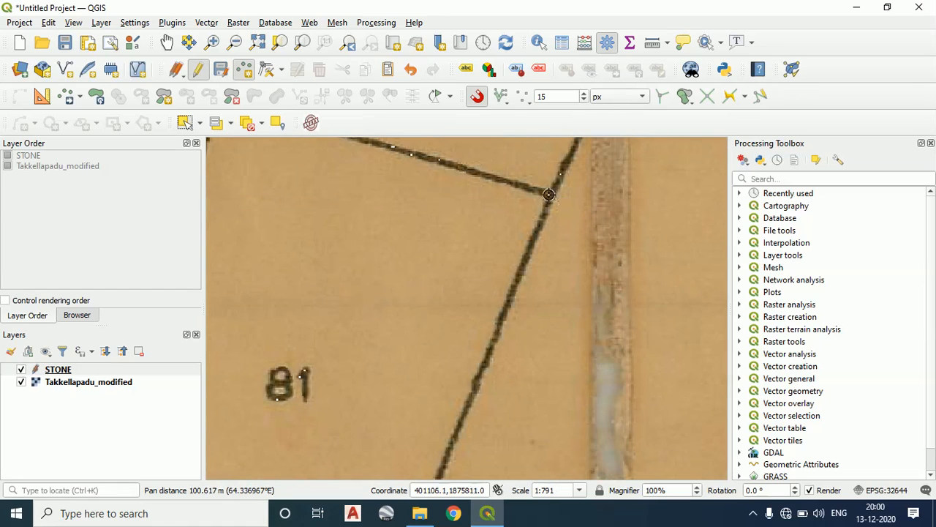
{"action": "left_click", "coordinate": [551, 192]}
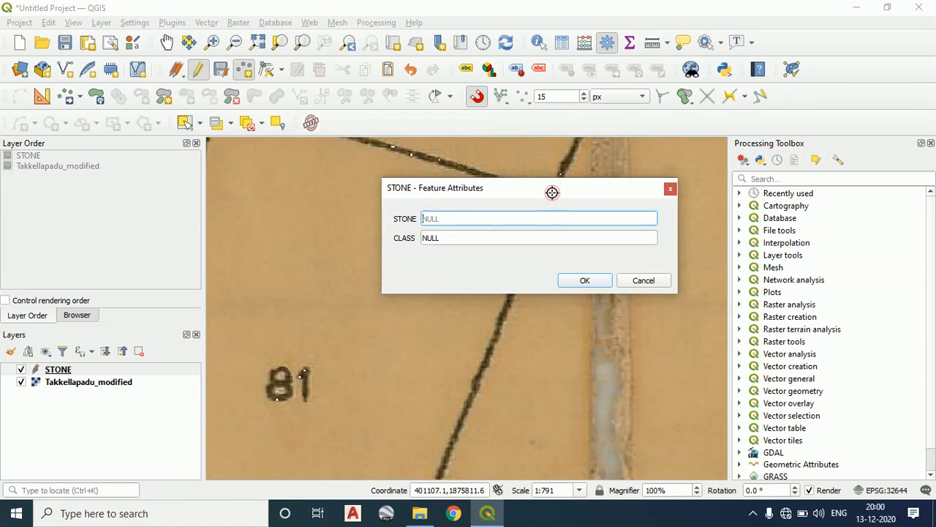
{"action": "left_click", "coordinate": [516, 236]}
{"action": "double_click", "coordinate": [527, 235]}
{"action": "type", "text": "0"}
{"action": "left_click", "coordinate": [585, 282]}
Add a point at parcel 82's northwest corner junction, with STONE 6 and CLASS B
{"action": "scroll", "coordinate": [585, 264], "scroll_direction": "down", "scroll_amount": 3}
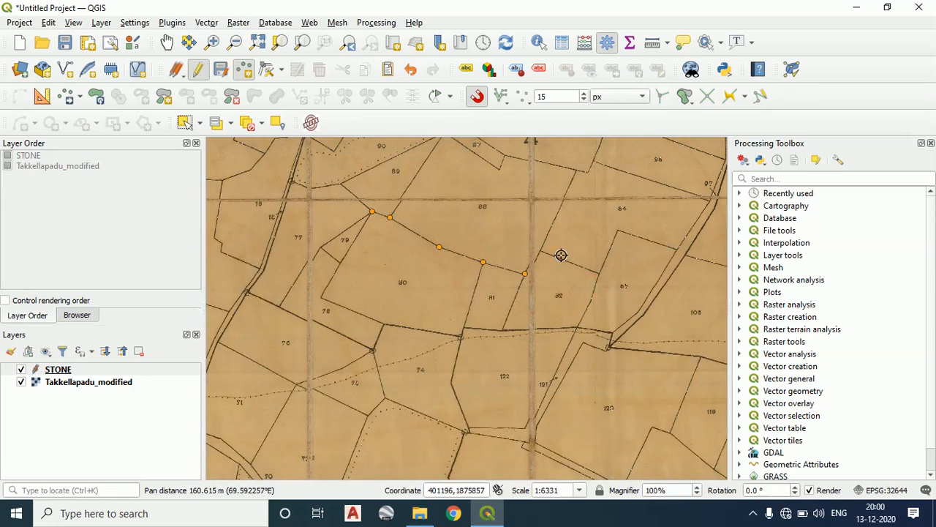
{"action": "scroll", "coordinate": [548, 256], "scroll_direction": "up", "scroll_amount": 2}
{"action": "scroll", "coordinate": [521, 219], "scroll_direction": "up", "scroll_amount": 1}
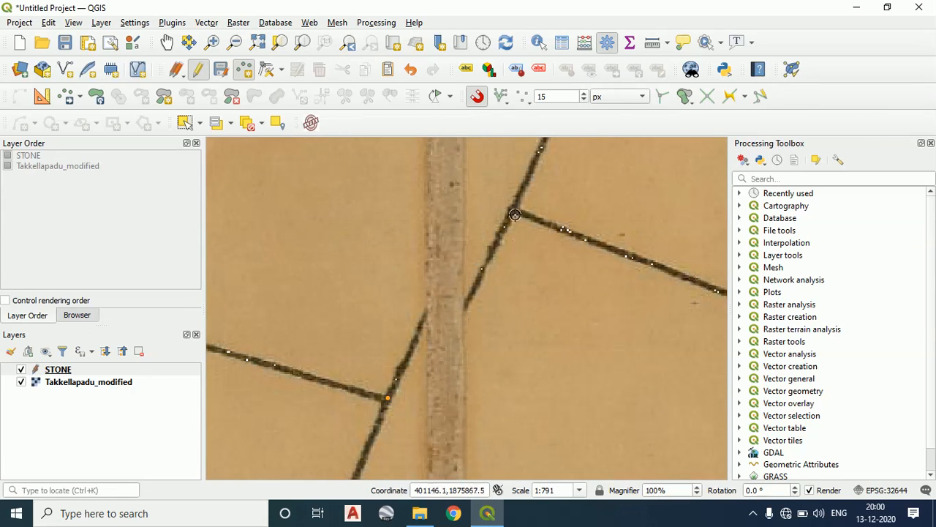
{"action": "scroll", "coordinate": [448, 343], "scroll_direction": "down", "scroll_amount": 2}
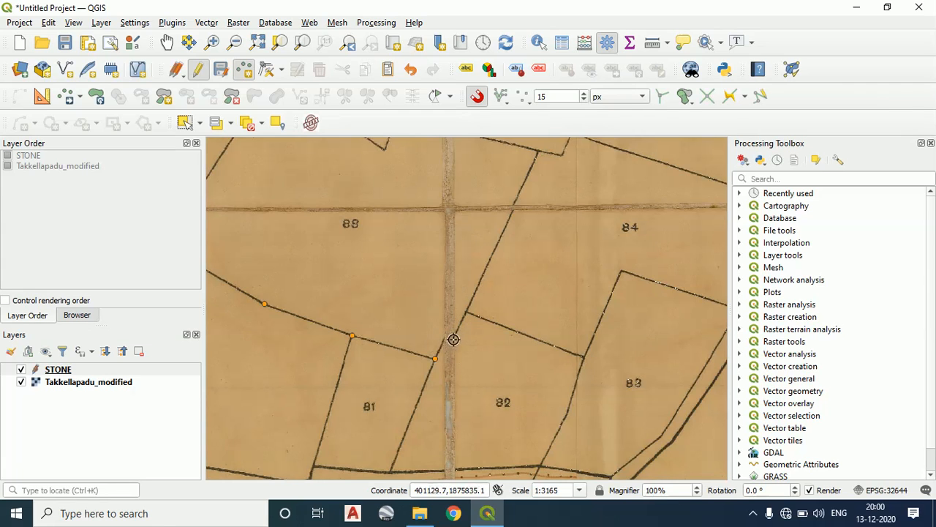
{"action": "scroll", "coordinate": [470, 316], "scroll_direction": "up", "scroll_amount": 1}
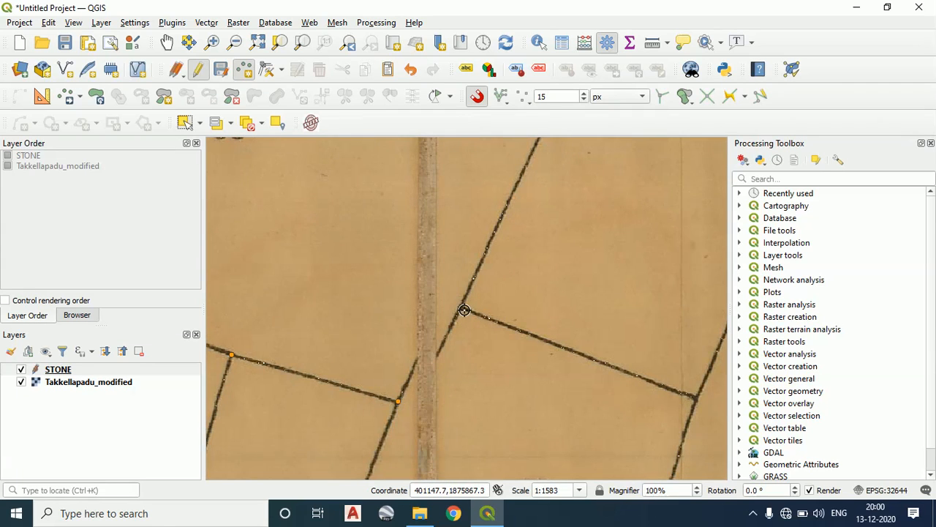
{"action": "scroll", "coordinate": [463, 308], "scroll_direction": "up", "scroll_amount": 2}
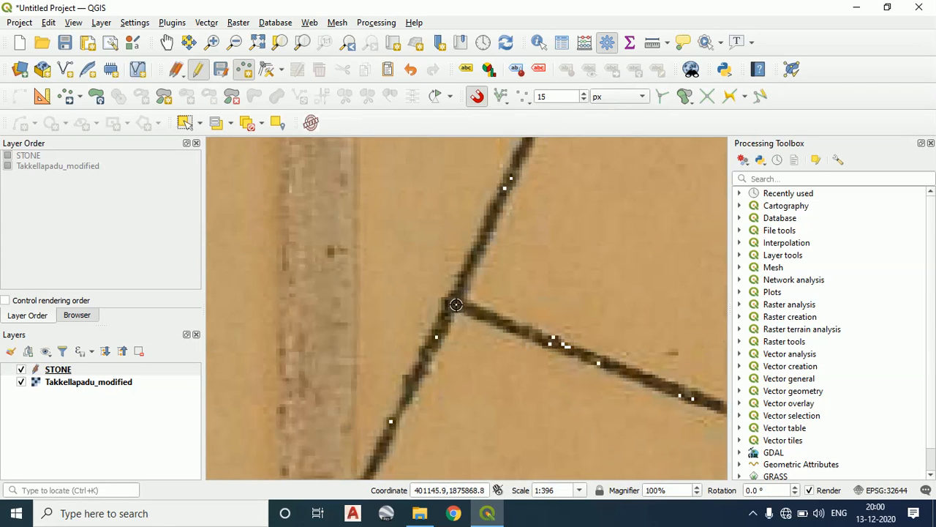
{"action": "left_click", "coordinate": [456, 304]}
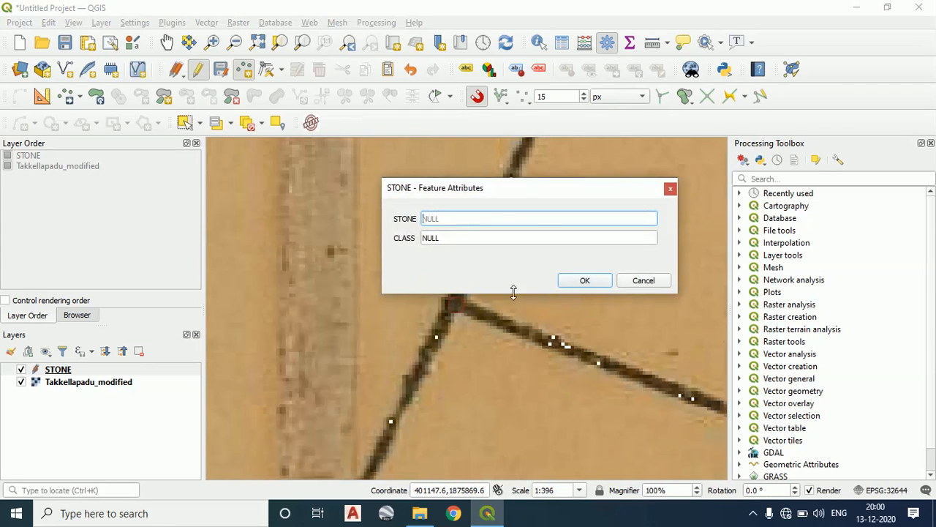
{"action": "left_click", "coordinate": [480, 241]}
{"action": "key", "text": "BackSpace"}
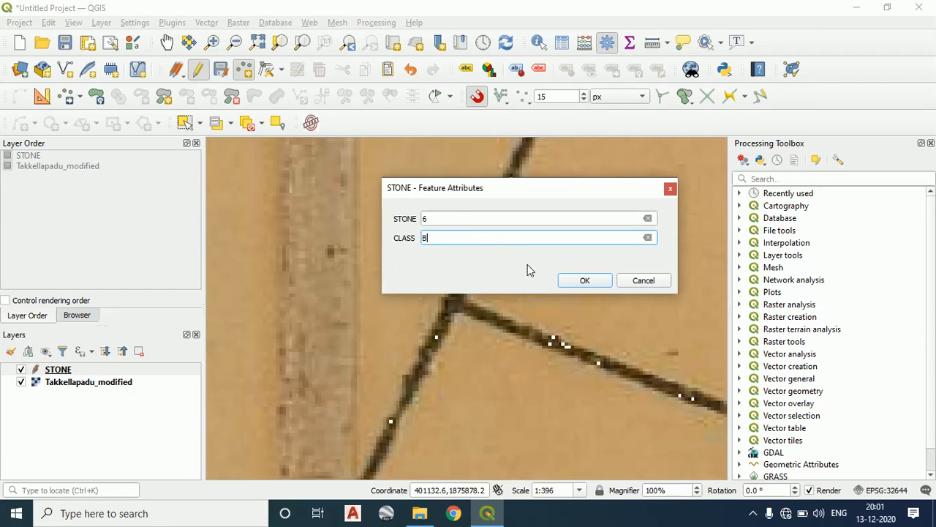
{"action": "left_click", "coordinate": [569, 281]}
Add a point at parcel 82's northeast corner, where it meets parcel 83, with STONE 7 and CLASS B
{"action": "scroll", "coordinate": [417, 263], "scroll_direction": "down", "scroll_amount": 3}
{"action": "scroll", "coordinate": [545, 301], "scroll_direction": "up", "scroll_amount": 1}
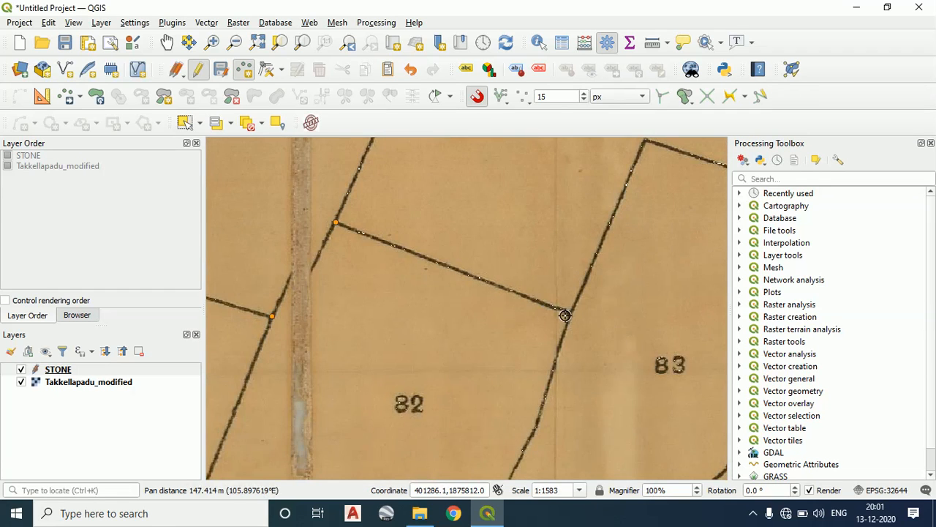
{"action": "scroll", "coordinate": [569, 315], "scroll_direction": "up", "scroll_amount": 2}
{"action": "left_click", "coordinate": [577, 306]}
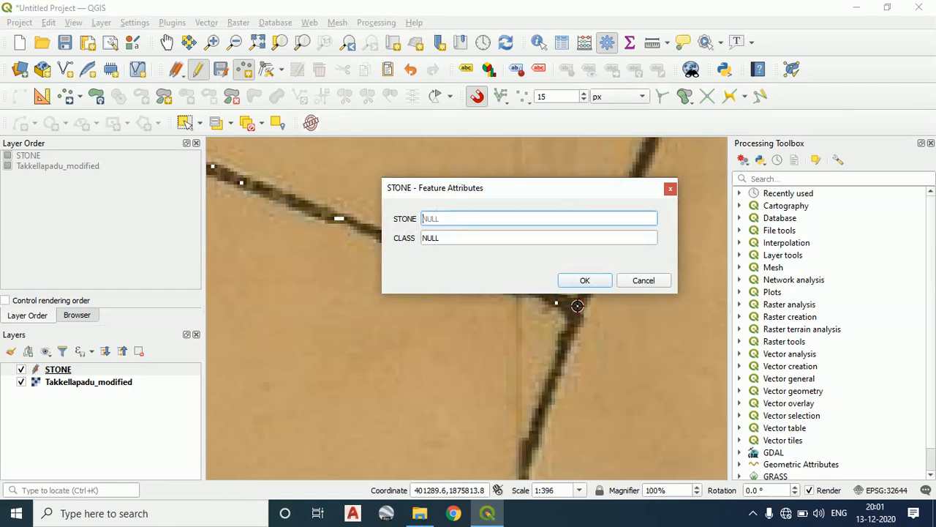
{"action": "type", "text": "7"}
{"action": "left_click", "coordinate": [468, 241]}
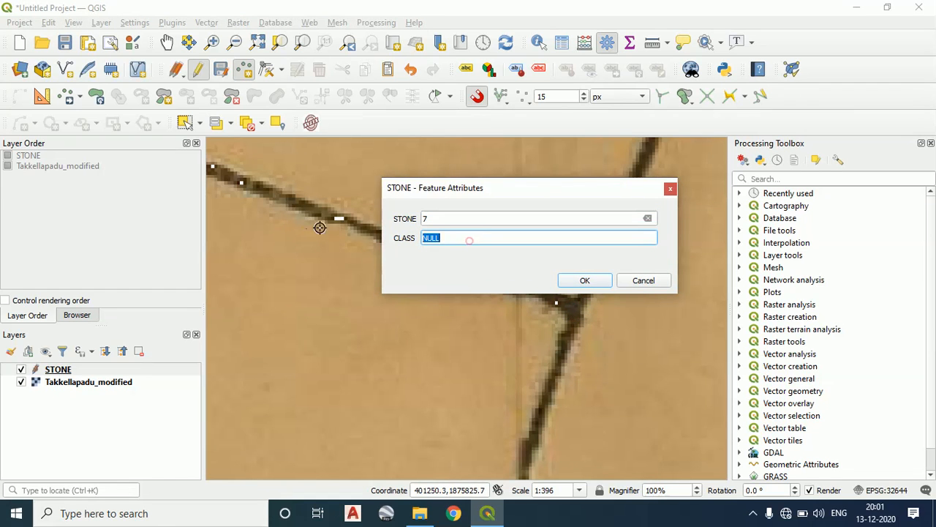
{"action": "type", "text": "B"}
{"action": "left_click", "coordinate": [584, 281]}
Add a point at parcel 82's southeast corner on the thick southern boundary, with STONE 8 and CLASS B
{"action": "scroll", "coordinate": [579, 349], "scroll_direction": "down", "scroll_amount": 4}
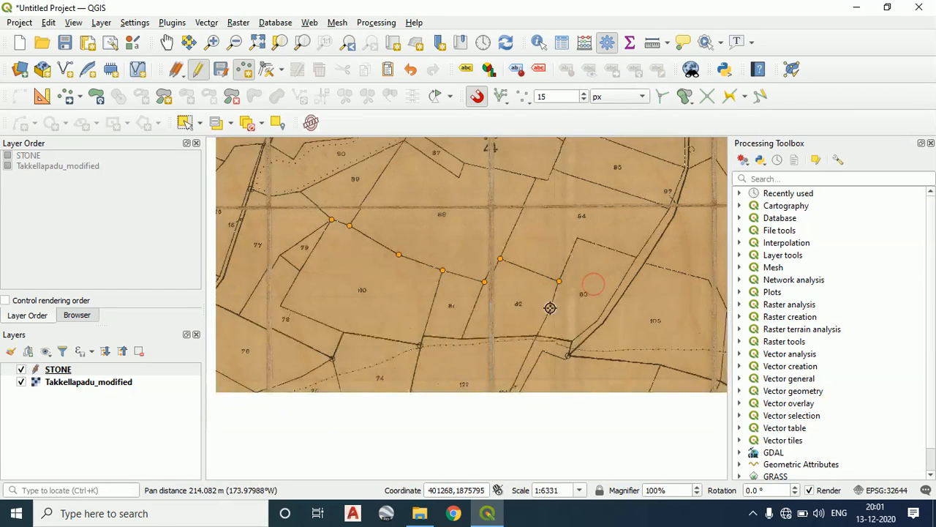
{"action": "scroll", "coordinate": [540, 338], "scroll_direction": "up", "scroll_amount": 1}
{"action": "scroll", "coordinate": [541, 340], "scroll_direction": "up", "scroll_amount": 3}
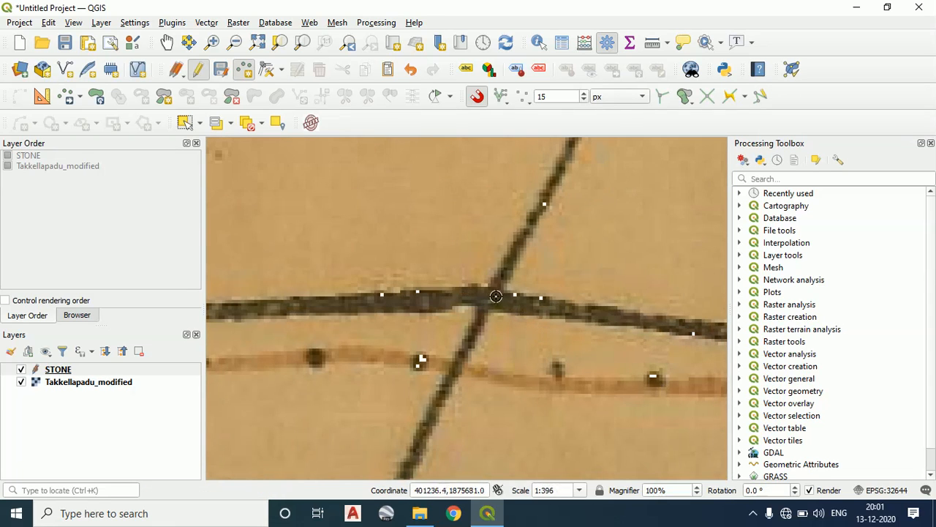
{"action": "left_click", "coordinate": [495, 299]}
{"action": "type", "text": "8"}
{"action": "left_click", "coordinate": [481, 235]}
{"action": "type", "text": "B"}
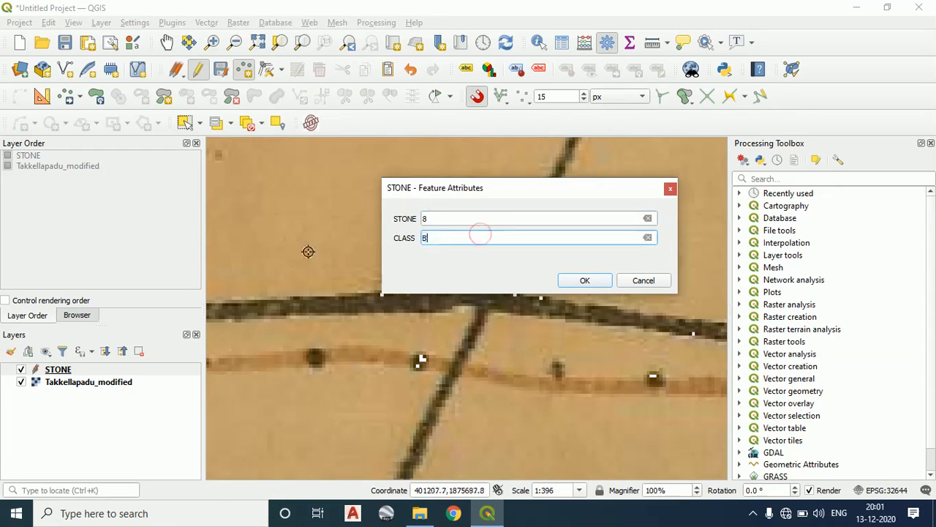
{"action": "left_click", "coordinate": [562, 279]}
Add a point at the southern boundary junction between parcels 81 and 82, with STONE 9 and CLASS B
{"action": "scroll", "coordinate": [532, 305], "scroll_direction": "down", "scroll_amount": 3}
{"action": "scroll", "coordinate": [395, 308], "scroll_direction": "up", "scroll_amount": 1}
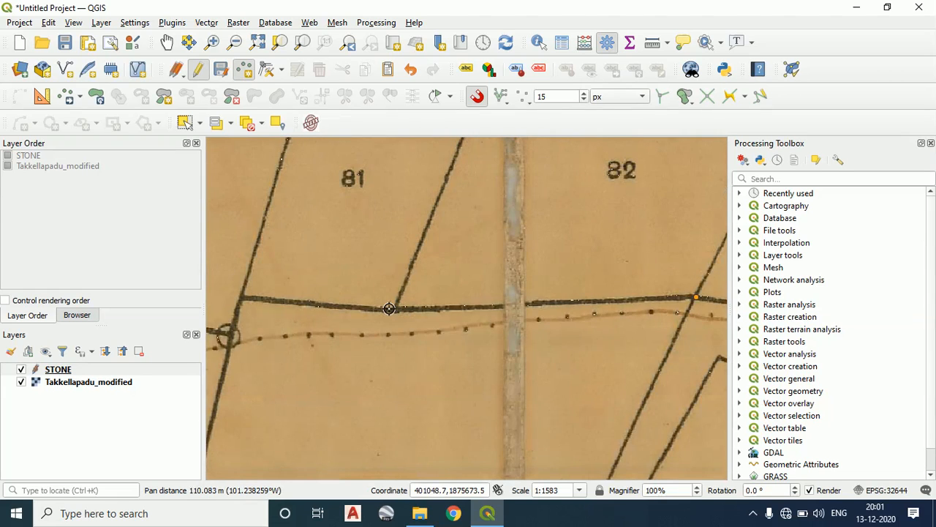
{"action": "scroll", "coordinate": [393, 308], "scroll_direction": "up", "scroll_amount": 2}
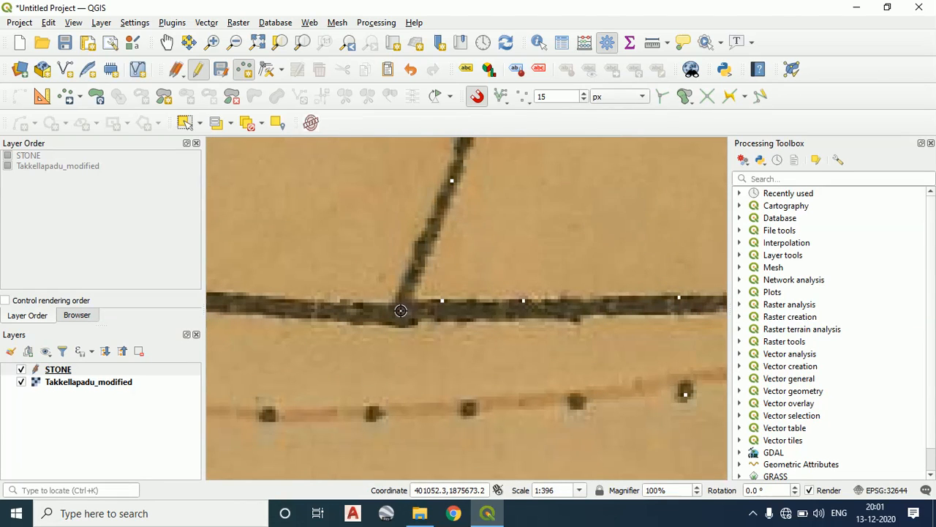
{"action": "left_click", "coordinate": [400, 310]}
{"action": "type", "text": "9"}
{"action": "left_click", "coordinate": [464, 238]}
{"action": "type", "text": "B"}
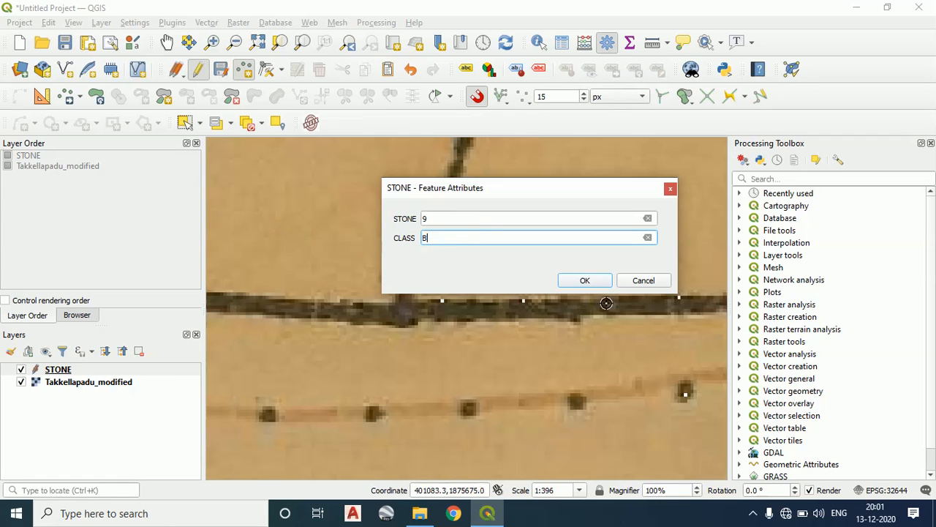
{"action": "left_click", "coordinate": [589, 284]}
Add a point at parcel 81's southwest corner on the boundary with parcel 80, with STONE 10
{"action": "scroll", "coordinate": [300, 335], "scroll_direction": "down", "scroll_amount": 4}
{"action": "left_click_drag", "start_coordinate": [364, 334], "coordinate": [452, 328]}
{"action": "scroll", "coordinate": [390, 328], "scroll_direction": "up", "scroll_amount": 1}
{"action": "scroll", "coordinate": [359, 327], "scroll_direction": "up", "scroll_amount": 2}
{"action": "left_click", "coordinate": [290, 299]}
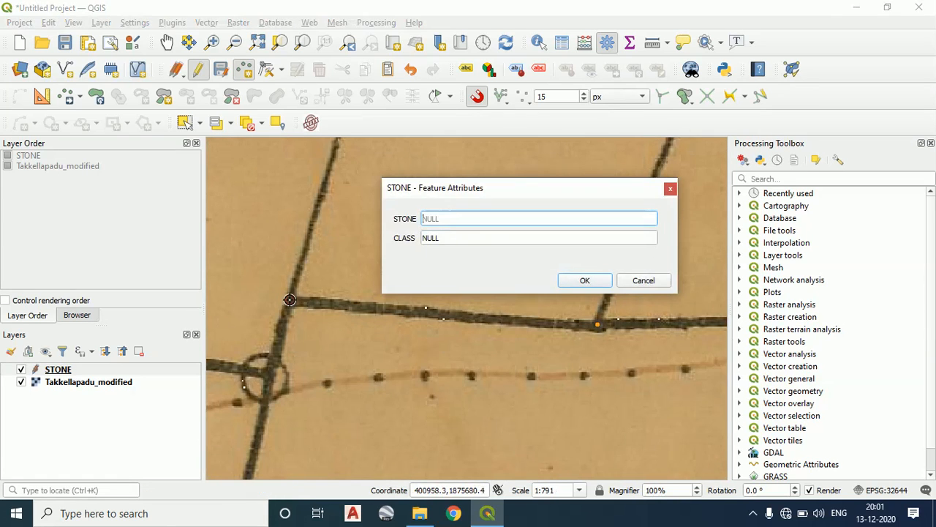
{"action": "type", "text": "1"}
{"action": "left_click", "coordinate": [461, 241]}
{"action": "type", "text": "10"}
{"action": "left_click", "coordinate": [589, 280]}
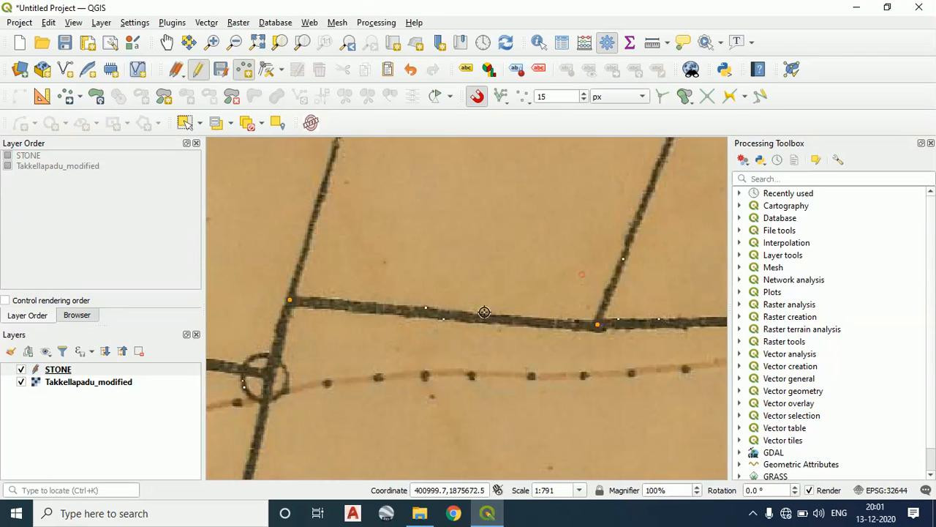
Add a point at the circled stone mark just below parcel 81's southwest corner, with STONE 11 and CLASS B
{"action": "scroll", "coordinate": [484, 312], "scroll_direction": "down", "scroll_amount": 2}
{"action": "scroll", "coordinate": [341, 353], "scroll_direction": "up", "scroll_amount": 2}
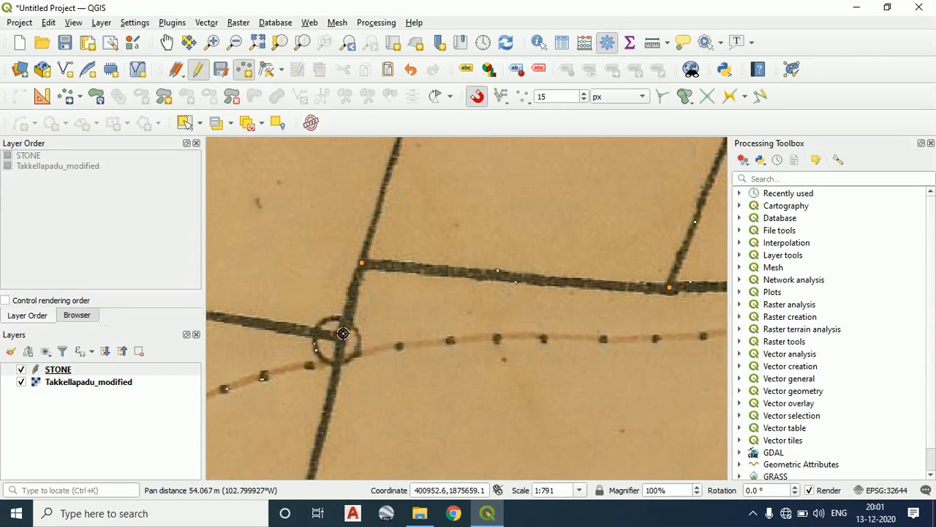
{"action": "left_click", "coordinate": [342, 335]}
{"action": "type", "text": "11"}
{"action": "left_click", "coordinate": [447, 237]}
{"action": "type", "text": "10"}
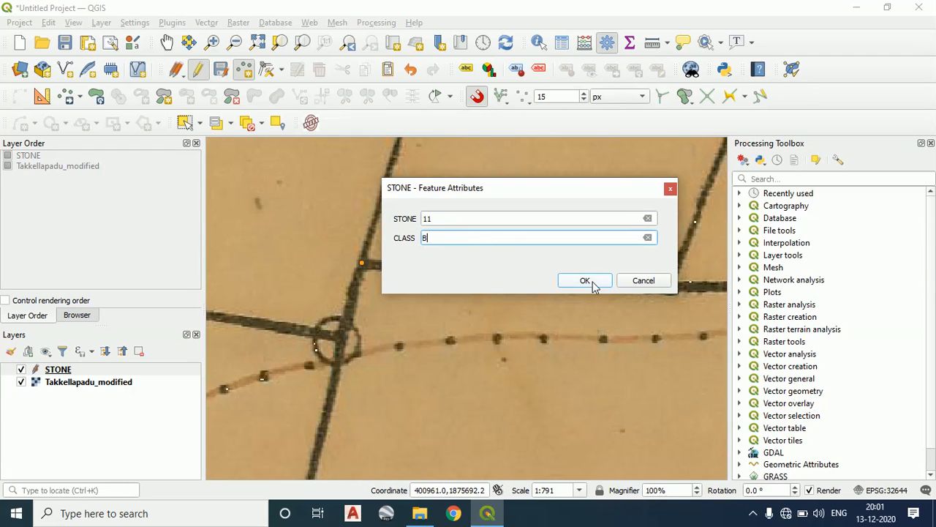
{"action": "left_click", "coordinate": [585, 281]}
Add a point at the junction on parcel 80's southern boundary between parcels 78 and 74, with STONE 12
{"action": "scroll", "coordinate": [458, 284], "scroll_direction": "down", "scroll_amount": 3}
{"action": "scroll", "coordinate": [445, 295], "scroll_direction": "up", "scroll_amount": 2}
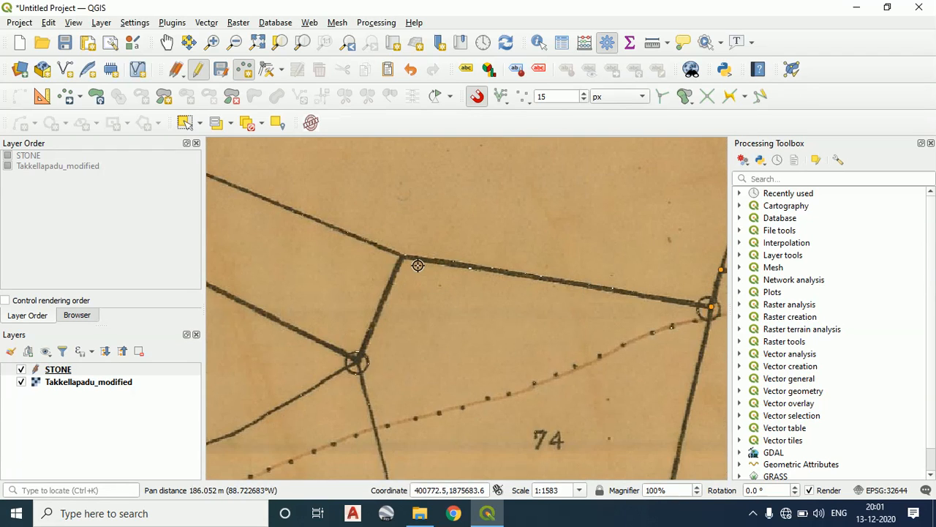
{"action": "scroll", "coordinate": [404, 259], "scroll_direction": "up", "scroll_amount": 3}
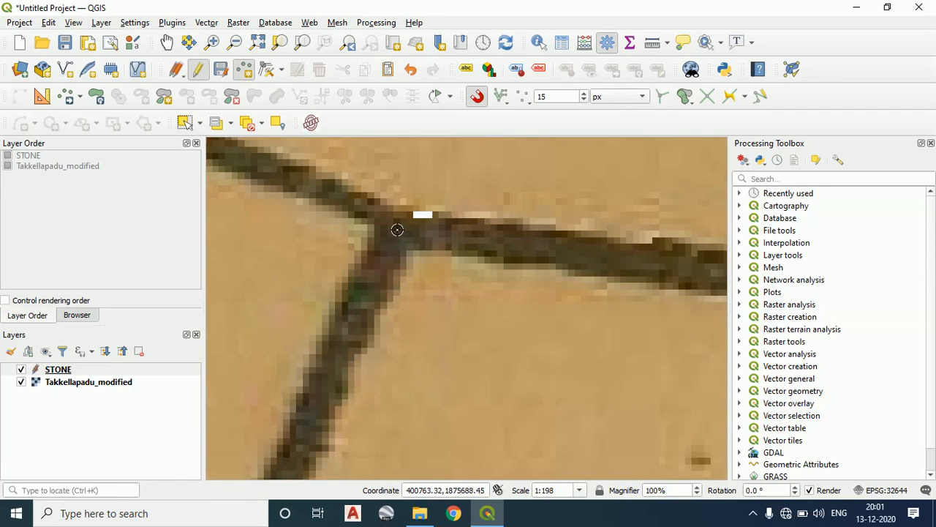
{"action": "left_click", "coordinate": [397, 229]}
{"action": "type", "text": "12"}
{"action": "left_click", "coordinate": [451, 238]}
{"action": "type", "text": "1"}
{"action": "left_click", "coordinate": [585, 283]}
Add a point at parcel 80's southwest corner on the boundary with parcel 78, with STONE 13 and CLASS B
{"action": "scroll", "coordinate": [479, 306], "scroll_direction": "down", "scroll_amount": 5}
{"action": "left_click_drag", "start_coordinate": [466, 304], "coordinate": [507, 327]}
{"action": "scroll", "coordinate": [447, 284], "scroll_direction": "up", "scroll_amount": 4}
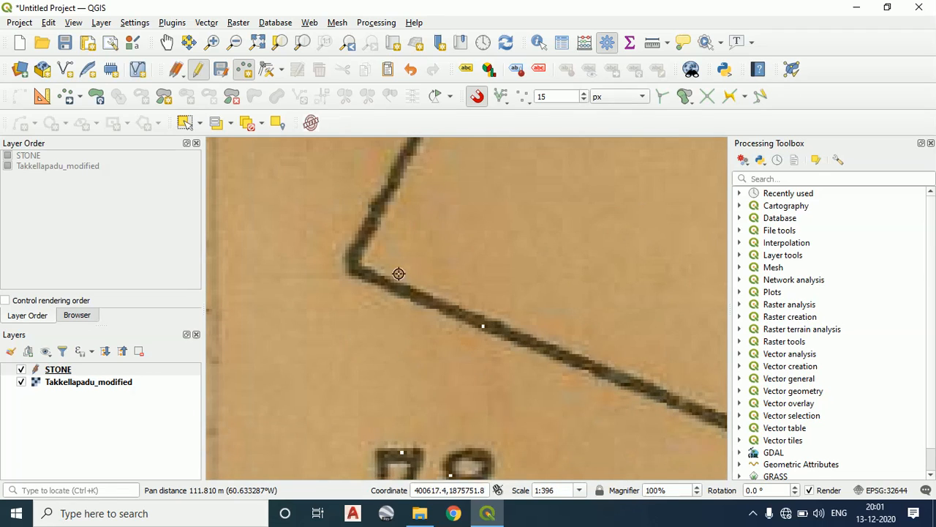
{"action": "left_click", "coordinate": [350, 260]}
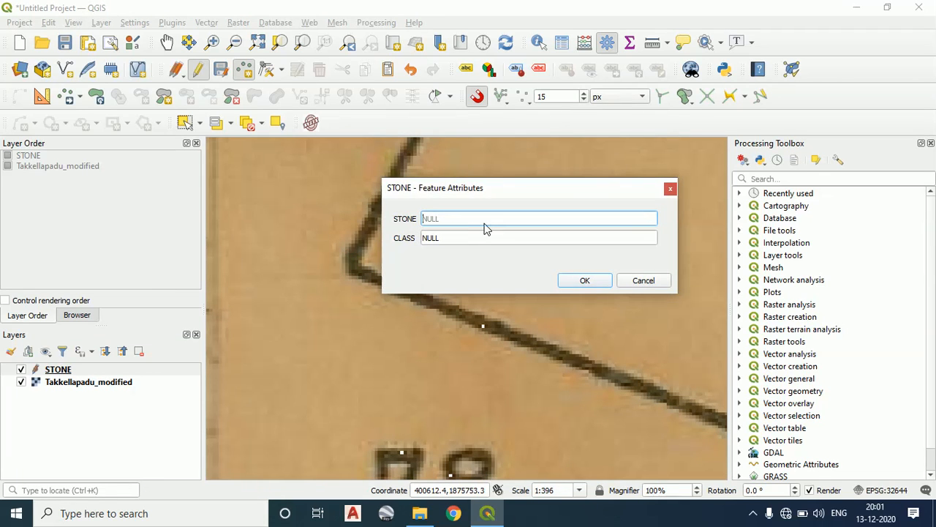
{"action": "type", "text": "13"}
{"action": "left_click", "coordinate": [473, 241]}
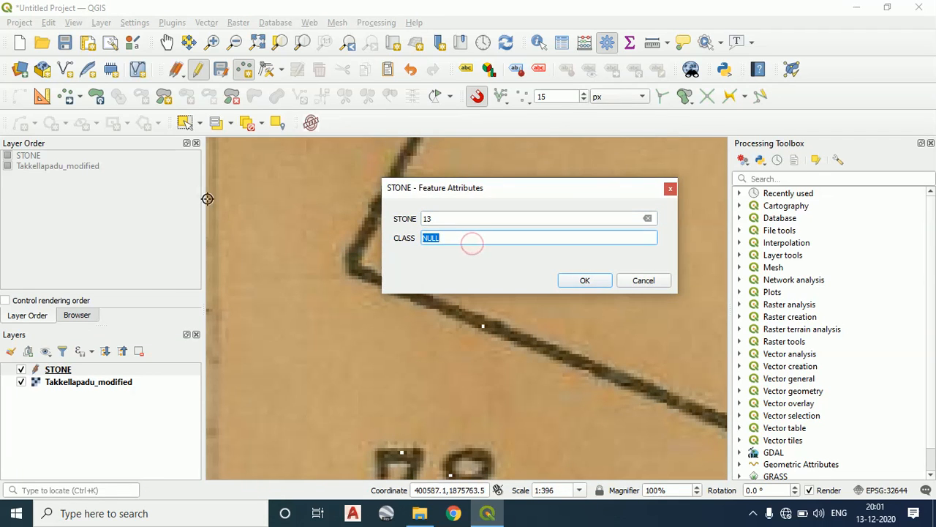
{"action": "type", "text": "B"}
{"action": "left_click", "coordinate": [576, 278]}
Add a point at the junction on parcel 80's western boundary between parcels 78 and 79, with STONE 14 and CLASS B
{"action": "scroll", "coordinate": [575, 278], "scroll_direction": "down", "scroll_amount": 3}
{"action": "left_click_drag", "start_coordinate": [573, 278], "coordinate": [475, 320]}
{"action": "left_click_drag", "start_coordinate": [538, 256], "coordinate": [483, 307]}
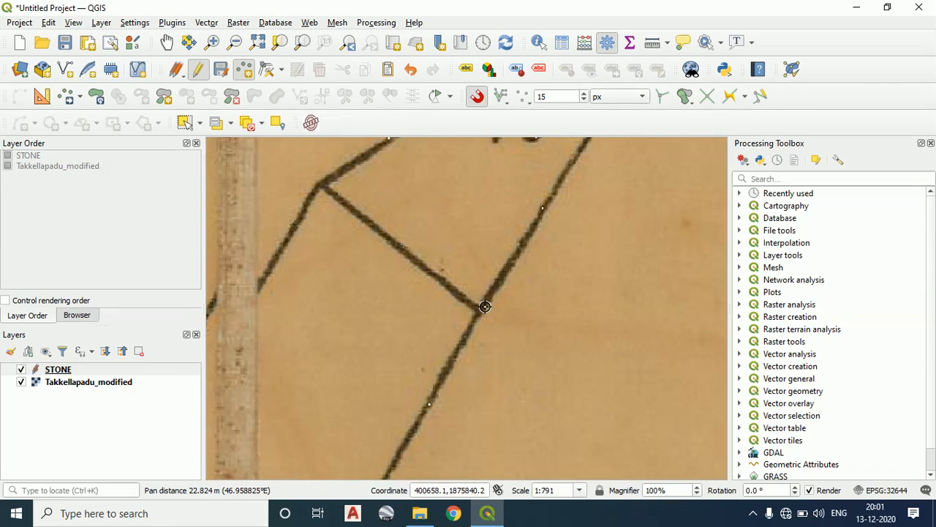
{"action": "left_click", "coordinate": [481, 310]}
{"action": "type", "text": "14"}
{"action": "left_click", "coordinate": [466, 239]}
{"action": "type", "text": "B"}
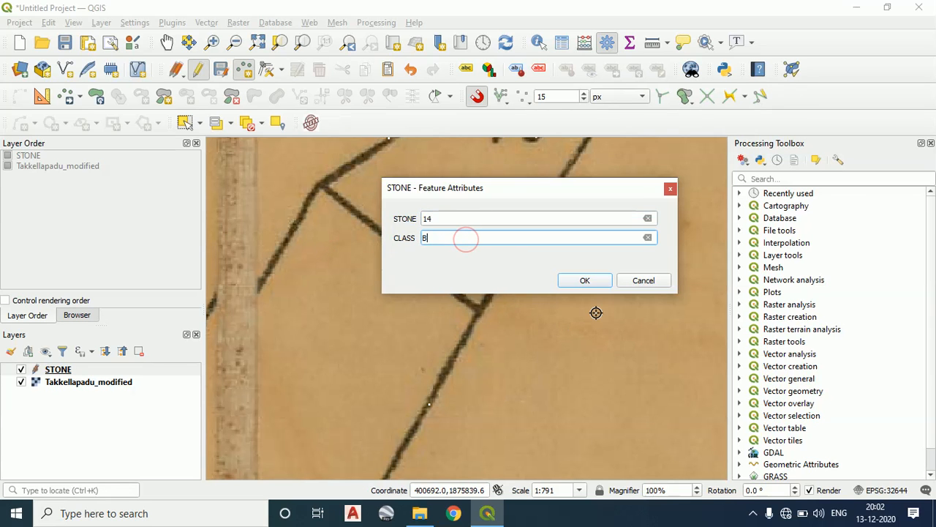
{"action": "left_click", "coordinate": [586, 285]}
Add a point inside parcel 88, north of parcel 80, with STONE 16 and CLASS B
{"action": "scroll", "coordinate": [560, 313], "scroll_direction": "down", "scroll_amount": 3}
{"action": "left_click_drag", "start_coordinate": [579, 303], "coordinate": [507, 315]}
{"action": "left_click_drag", "start_coordinate": [541, 343], "coordinate": [443, 305]}
{"action": "scroll", "coordinate": [470, 332], "scroll_direction": "up", "scroll_amount": 1}
{"action": "left_click_drag", "start_coordinate": [587, 328], "coordinate": [368, 304]}
{"action": "scroll", "coordinate": [499, 305], "scroll_direction": "down", "scroll_amount": 1}
{"action": "left_click_drag", "start_coordinate": [297, 297], "coordinate": [354, 303]}
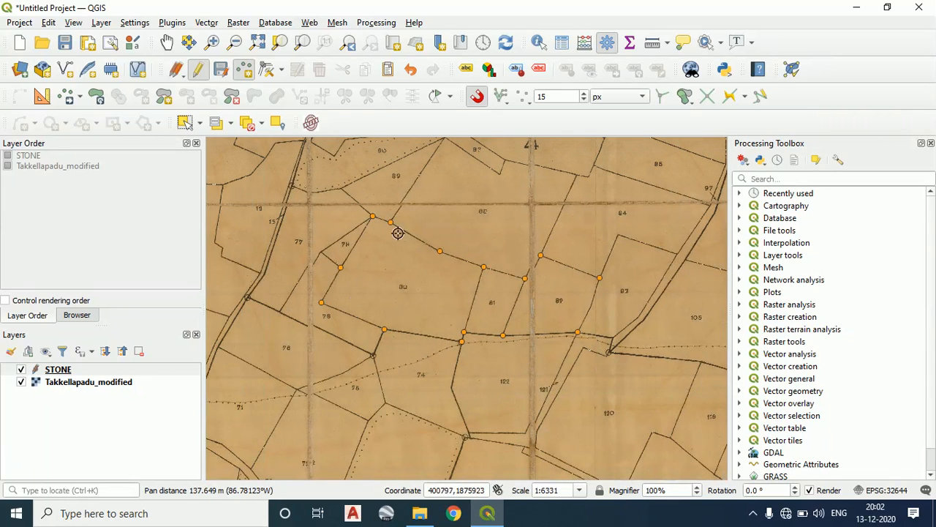
{"action": "left_click", "coordinate": [443, 212]}
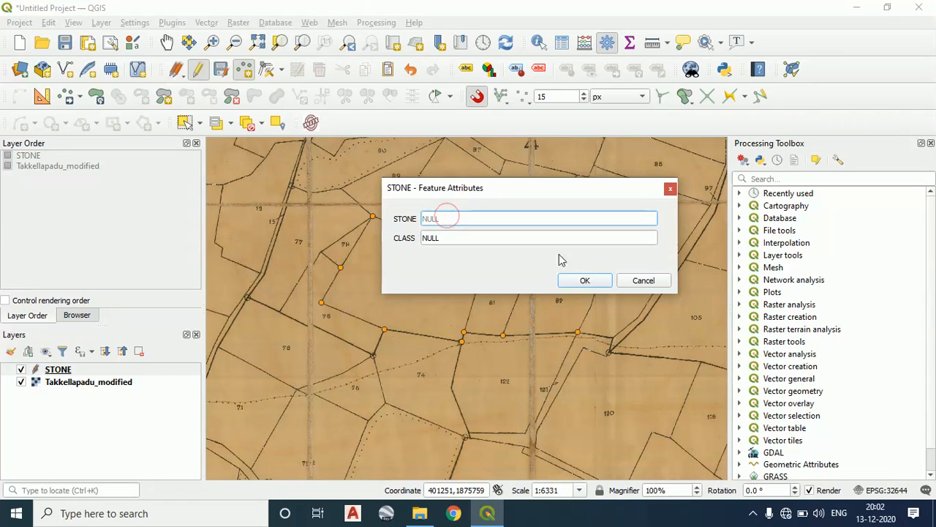
{"action": "type", "text": "14"}
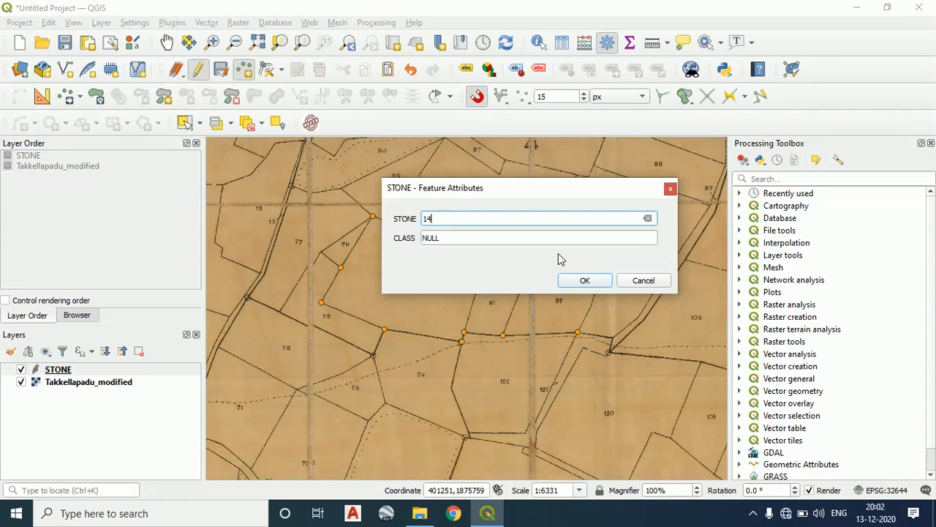
{"action": "double_click", "coordinate": [528, 218]}
{"action": "type", "text": "42"}
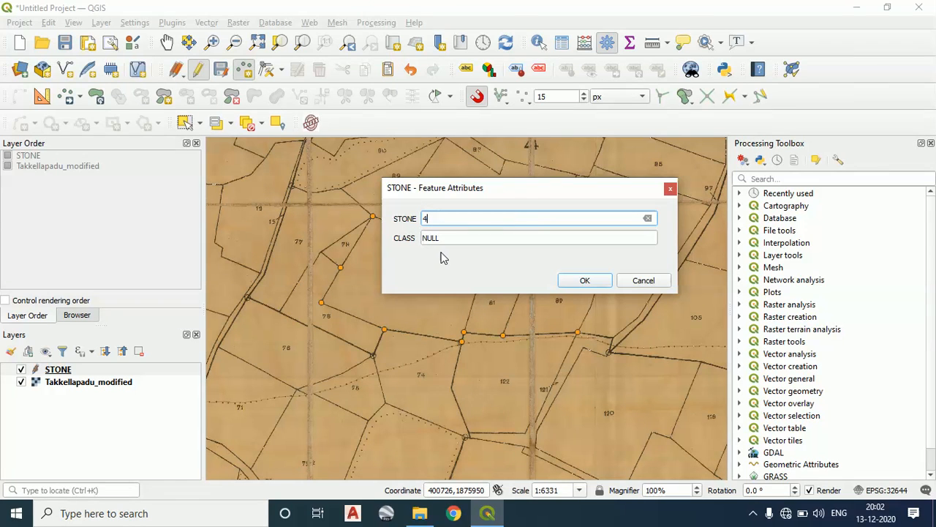
{"action": "left_click", "coordinate": [483, 238]}
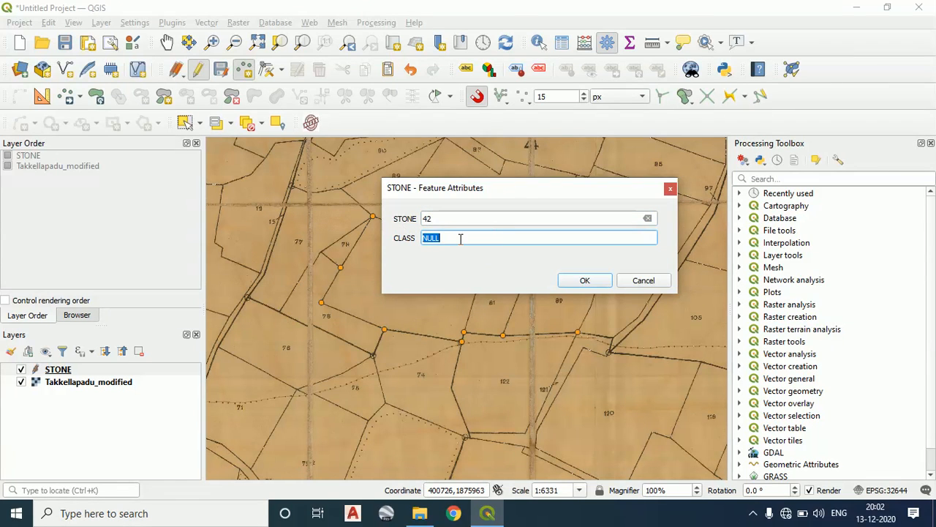
{"action": "key", "text": "BackSpace"}
{"action": "double_click", "coordinate": [457, 220]}
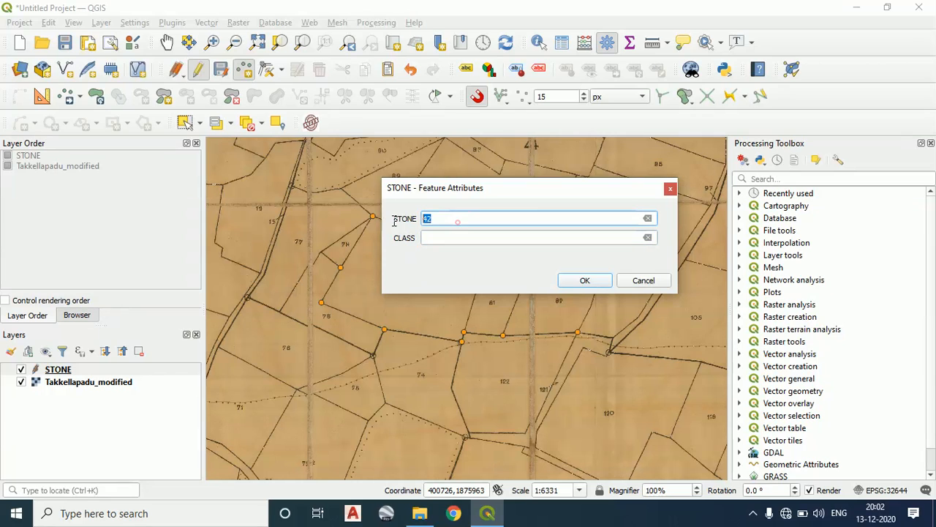
{"action": "type", "text": "16"}
{"action": "left_click", "coordinate": [459, 238]}
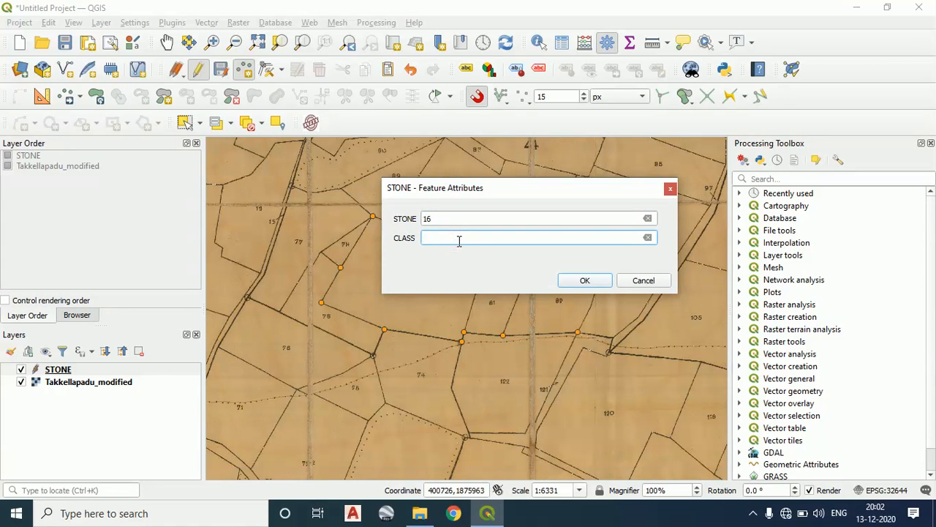
{"action": "type", "text": "B"}
{"action": "left_click", "coordinate": [594, 284]}
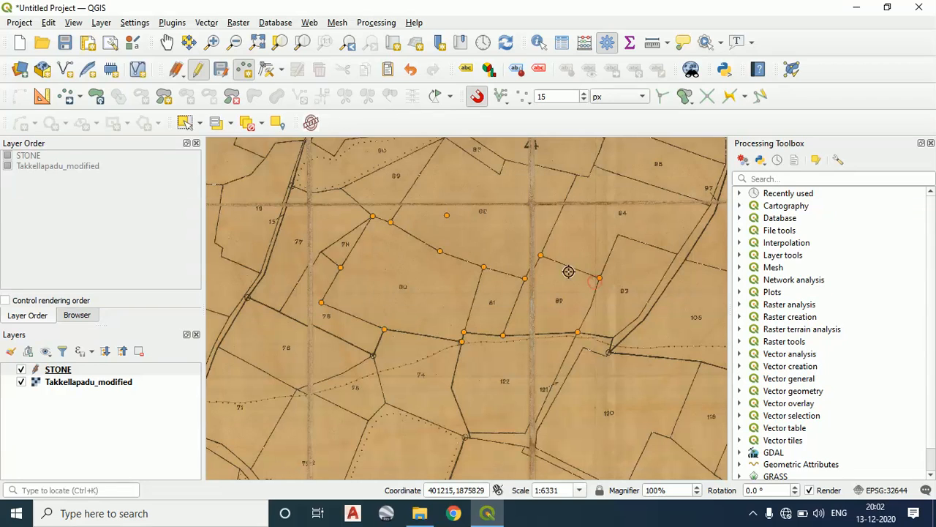
Add a second point inside parcel 88, east of its parcel number, without entering attribute values
{"action": "scroll", "coordinate": [438, 224], "scroll_direction": "up", "scroll_amount": 1}
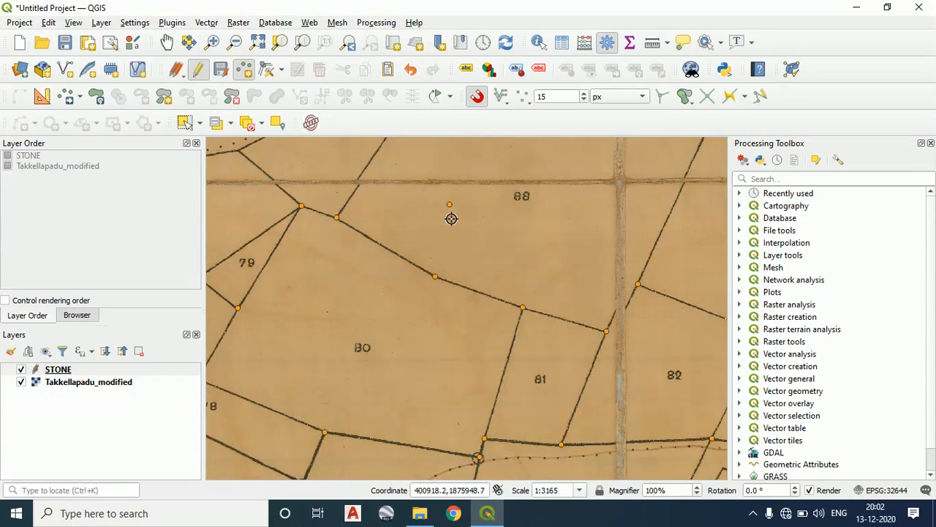
{"action": "left_click", "coordinate": [590, 228]}
{"action": "left_click", "coordinate": [603, 282]}
{"action": "left_click", "coordinate": [589, 228]}
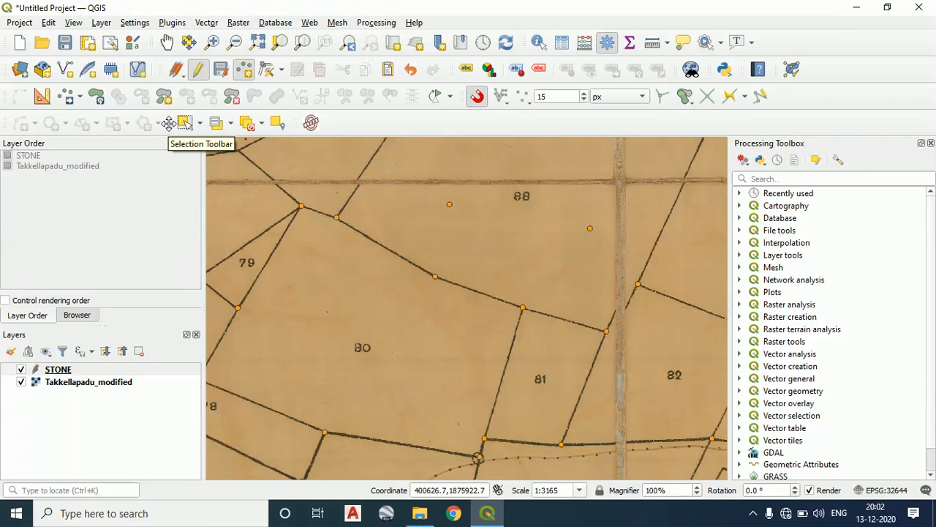
Select and delete the two stray points inside parcel 88, one after the other
{"action": "left_click", "coordinate": [200, 125]}
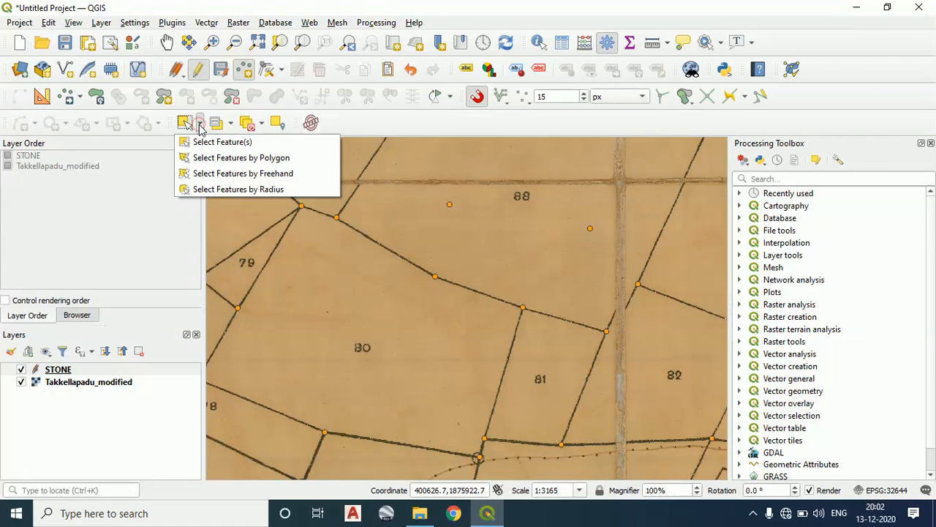
{"action": "left_click", "coordinate": [205, 143]}
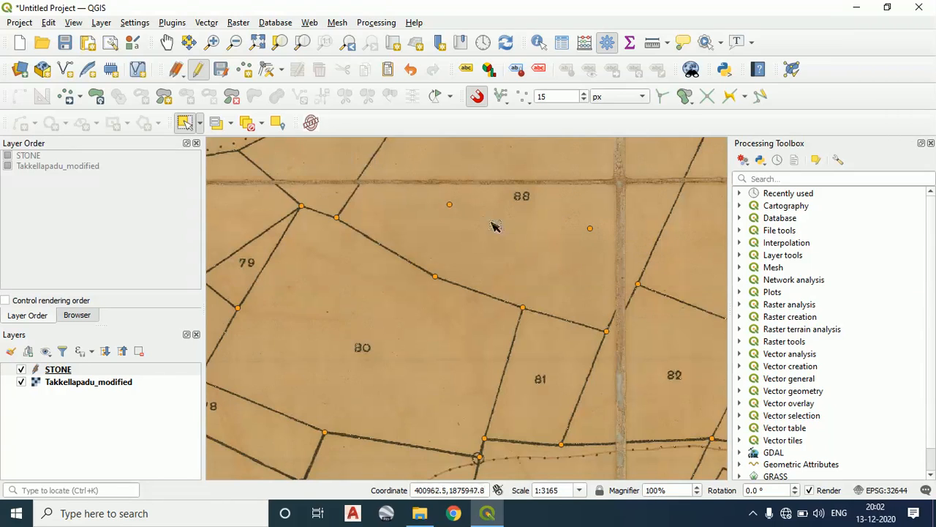
{"action": "left_click", "coordinate": [450, 204]}
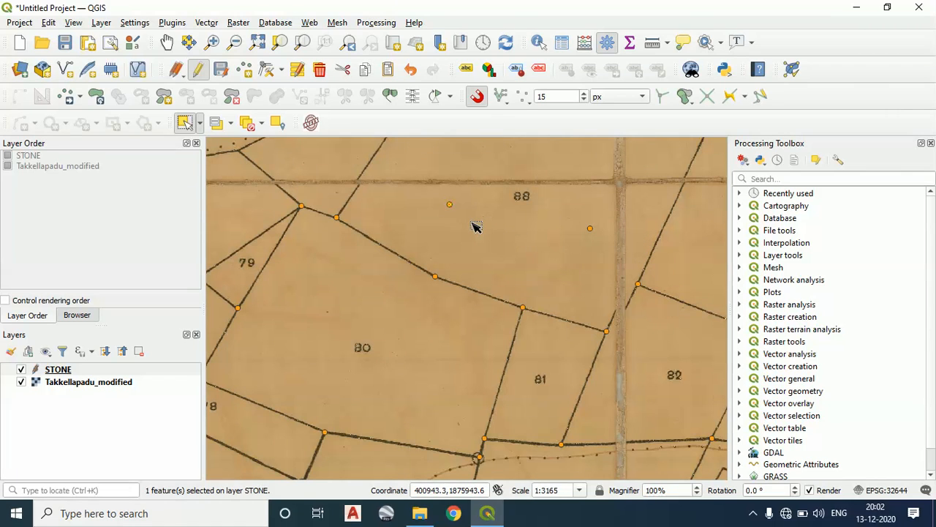
{"action": "left_click", "coordinate": [320, 70]}
{"action": "left_click", "coordinate": [592, 230]}
{"action": "scroll", "coordinate": [607, 226], "scroll_direction": "up", "scroll_amount": 3}
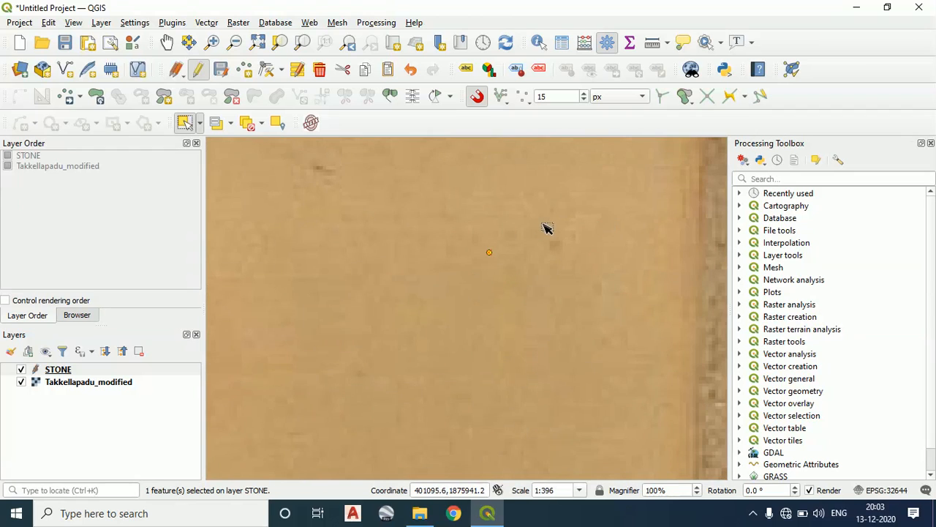
{"action": "scroll", "coordinate": [512, 254], "scroll_direction": "down", "scroll_amount": 2}
{"action": "left_click", "coordinate": [326, 72]}
{"action": "scroll", "coordinate": [424, 234], "scroll_direction": "down", "scroll_amount": 3}
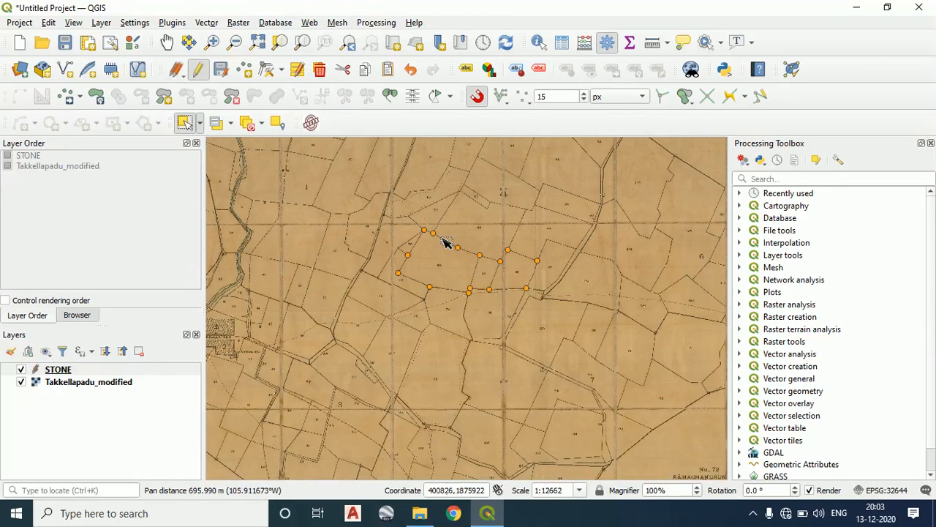
{"action": "scroll", "coordinate": [448, 242], "scroll_direction": "up", "scroll_amount": 1}
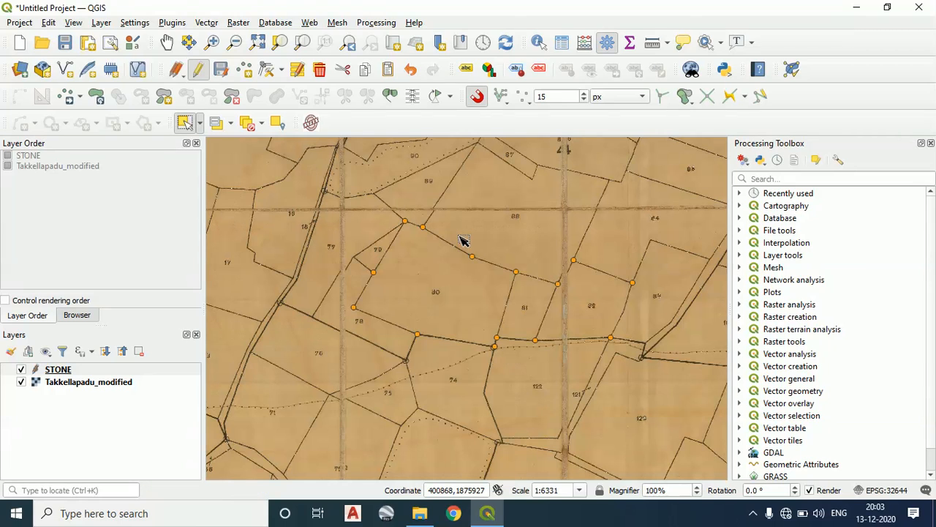
{"action": "left_click", "coordinate": [231, 126]}
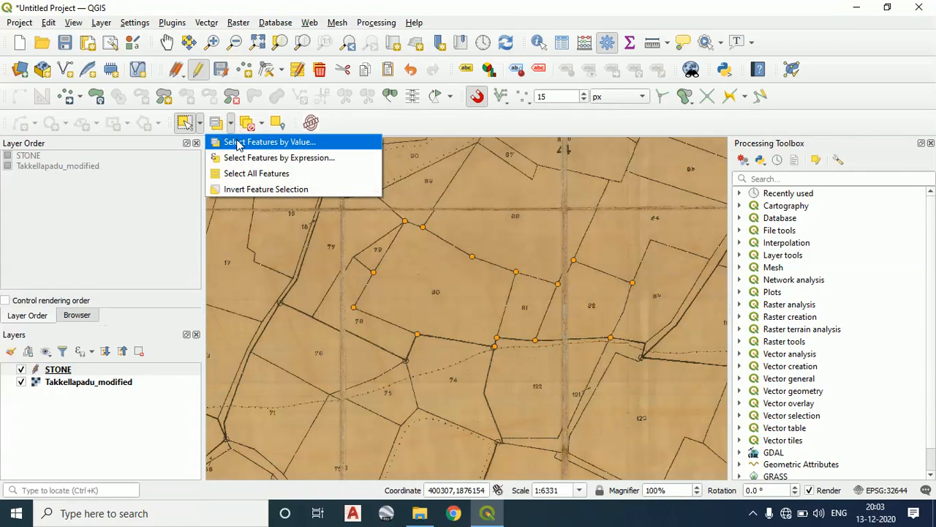
{"action": "left_click", "coordinate": [236, 142]}
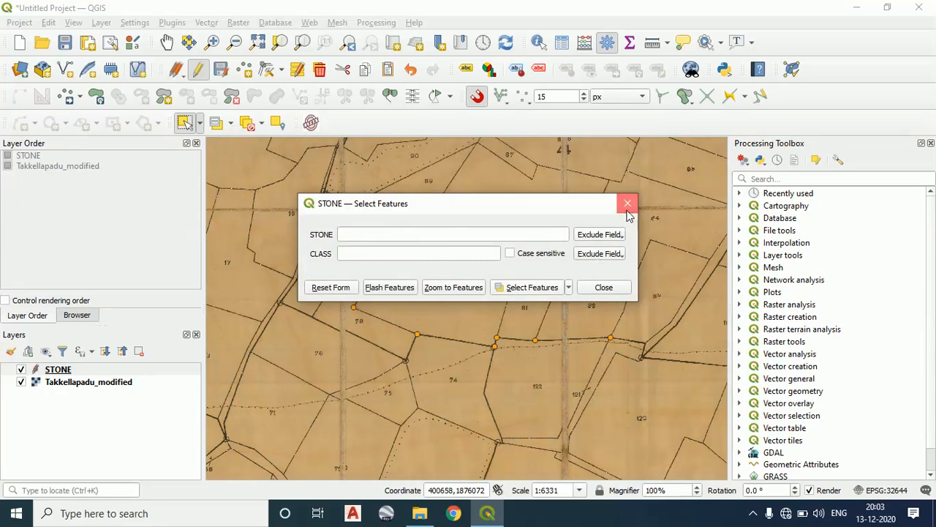
{"action": "left_click", "coordinate": [626, 206]}
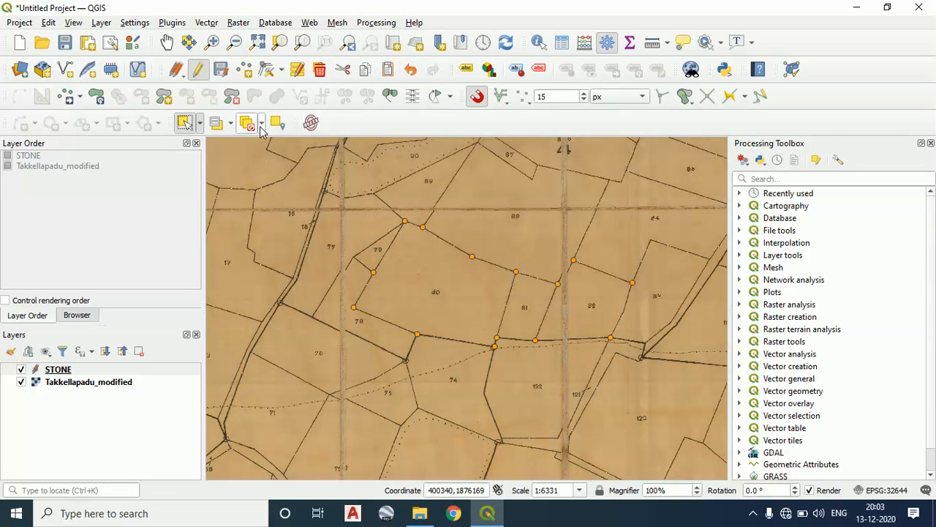
{"action": "left_click_drag", "start_coordinate": [493, 314], "coordinate": [439, 292]}
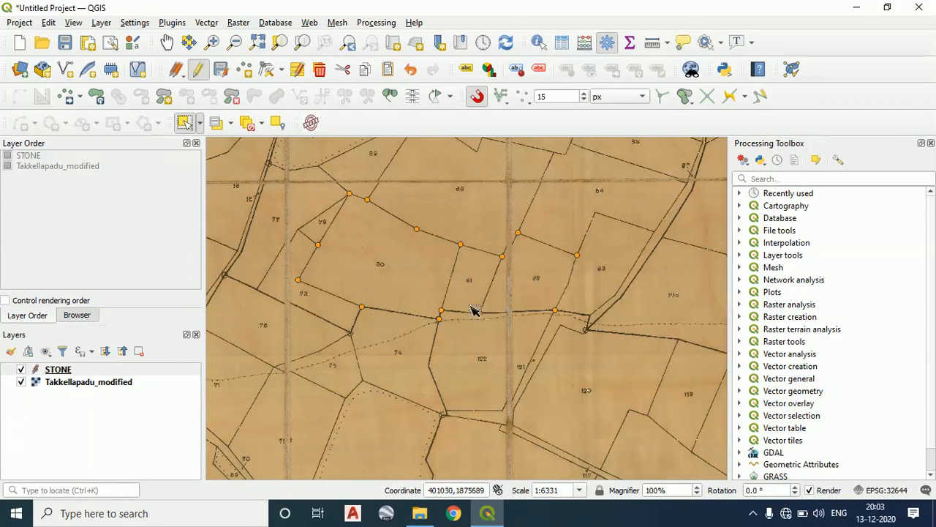
{"action": "scroll", "coordinate": [455, 306], "scroll_direction": "up", "scroll_amount": 1}
{"action": "left_click_drag", "start_coordinate": [435, 270], "coordinate": [458, 291]}
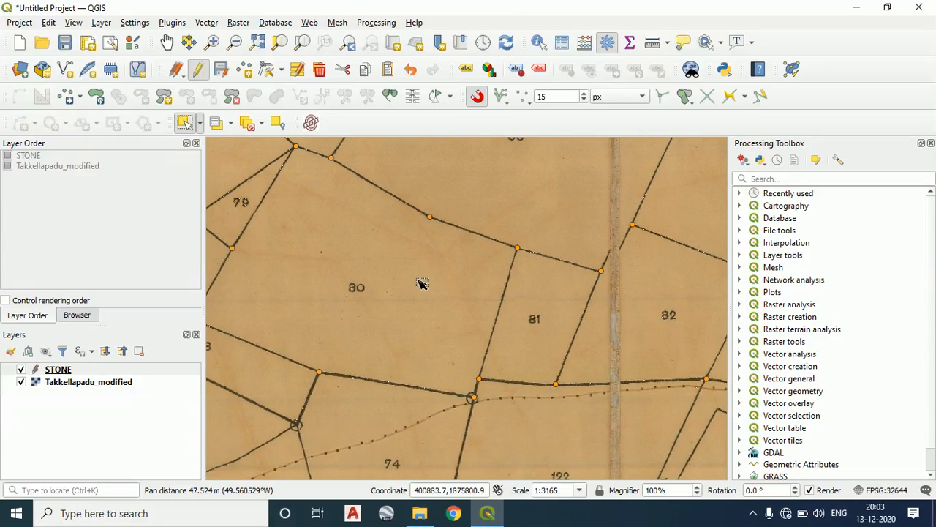
{"action": "scroll", "coordinate": [402, 300], "scroll_direction": "down", "scroll_amount": 1}
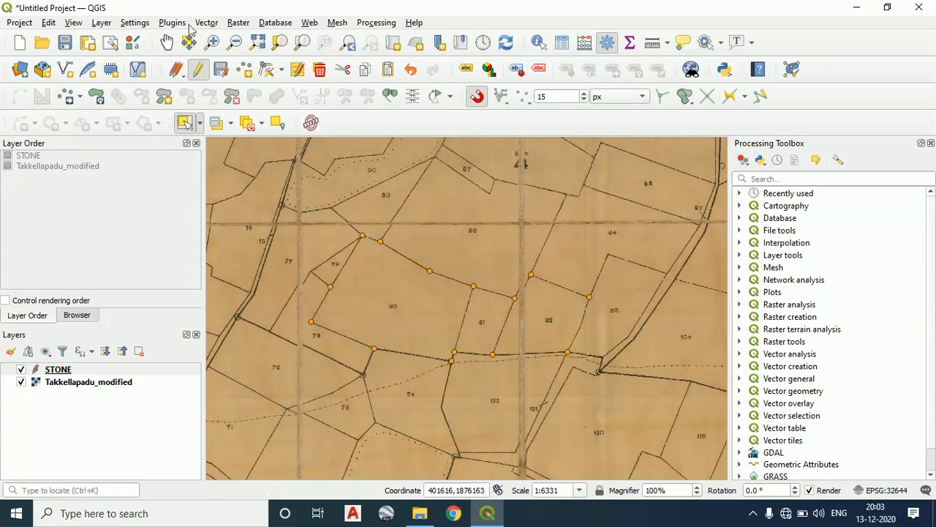
Start a new shapefile layer and set its file to LINE as an ESRI Shapefile in the TAKKELAPADU folder
{"action": "left_click", "coordinate": [101, 22]}
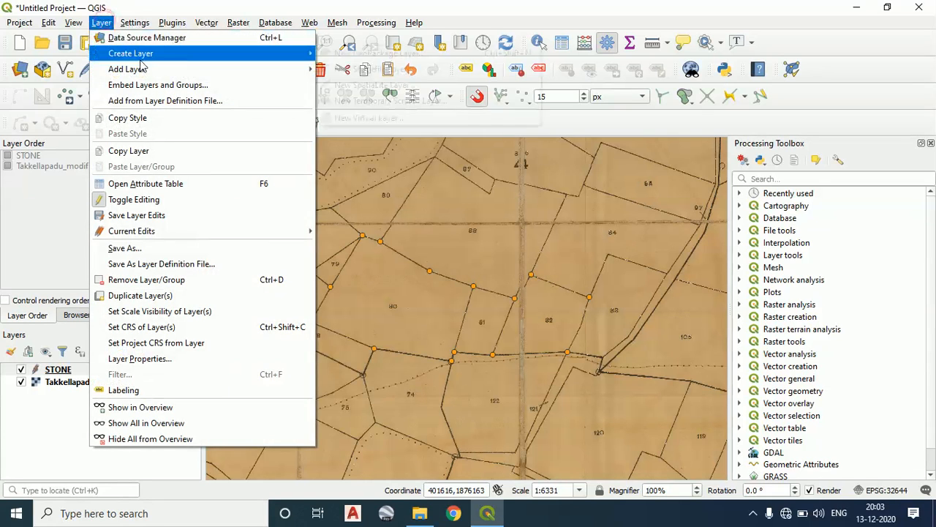
{"action": "mouse_move", "coordinate": [158, 69]}
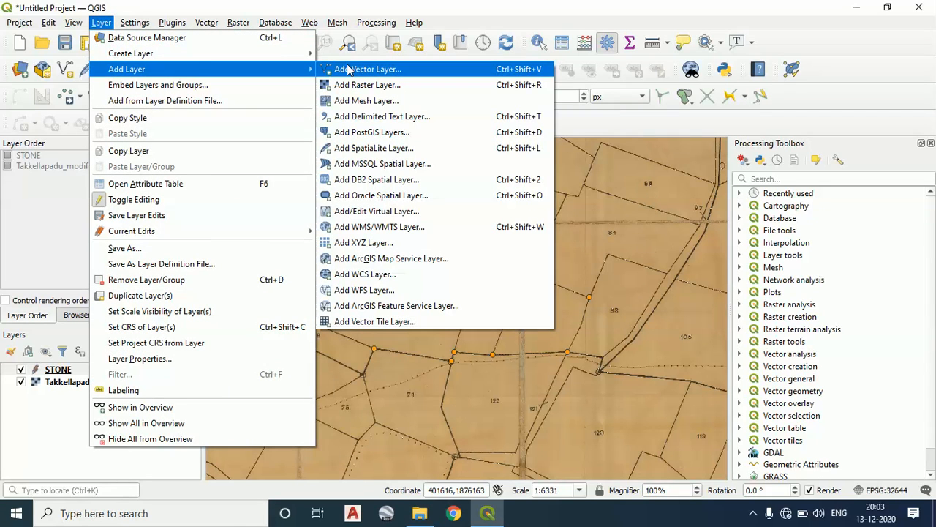
{"action": "mouse_move", "coordinate": [264, 57]}
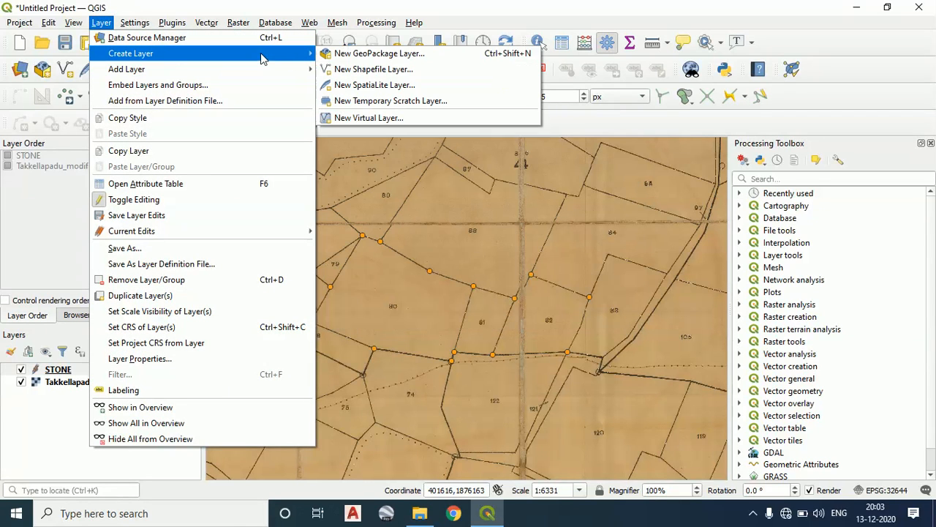
{"action": "left_click", "coordinate": [380, 70]}
{"action": "left_click", "coordinate": [644, 34]}
{"action": "left_click", "coordinate": [749, 36]}
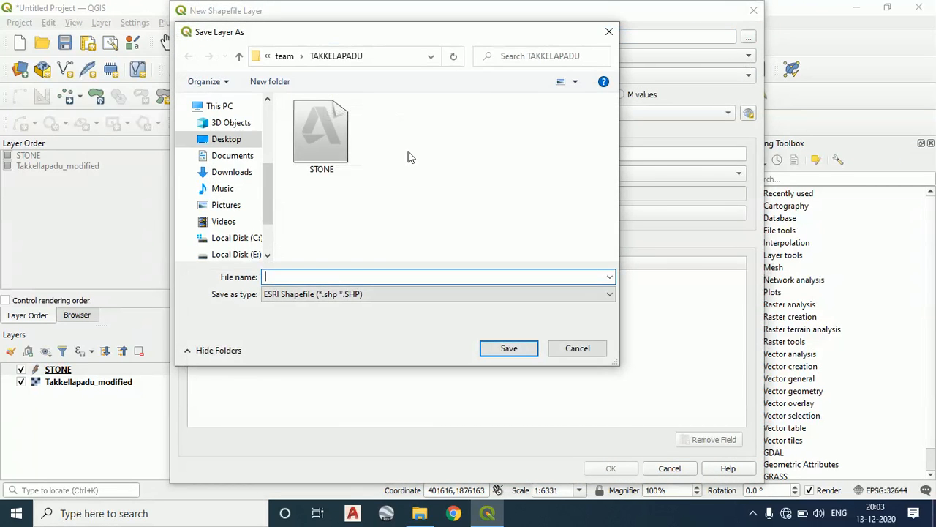
{"action": "left_click", "coordinate": [326, 276]}
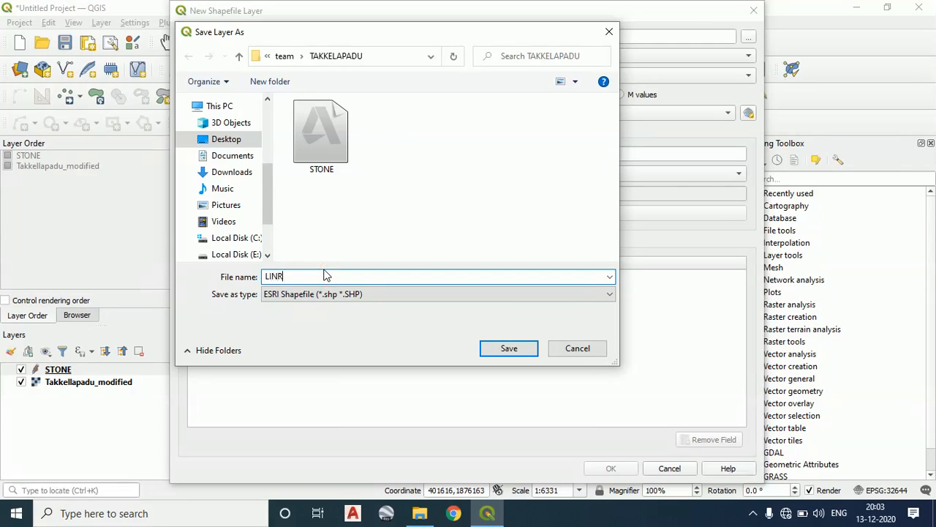
{"action": "left_click", "coordinate": [358, 294]}
{"action": "left_click", "coordinate": [358, 294]}
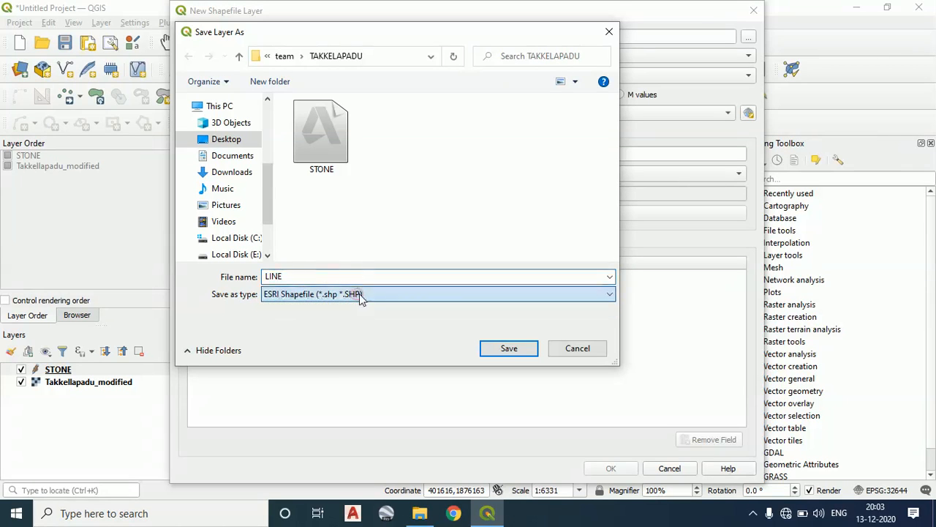
{"action": "left_click", "coordinate": [507, 351]}
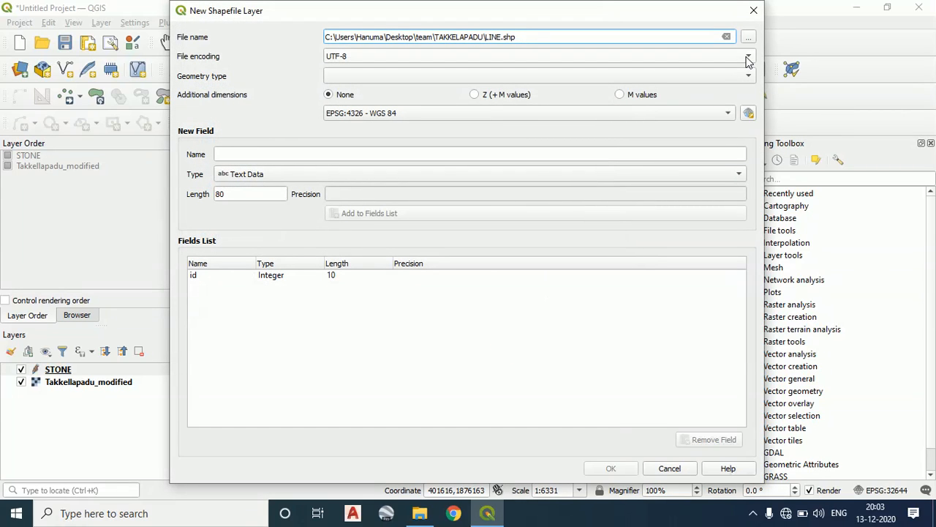
Set the new layer's geometry type to Line and its coordinate system to WGS 84 / UTM zone 44N (EPSG:32644)
{"action": "left_click", "coordinate": [748, 76]}
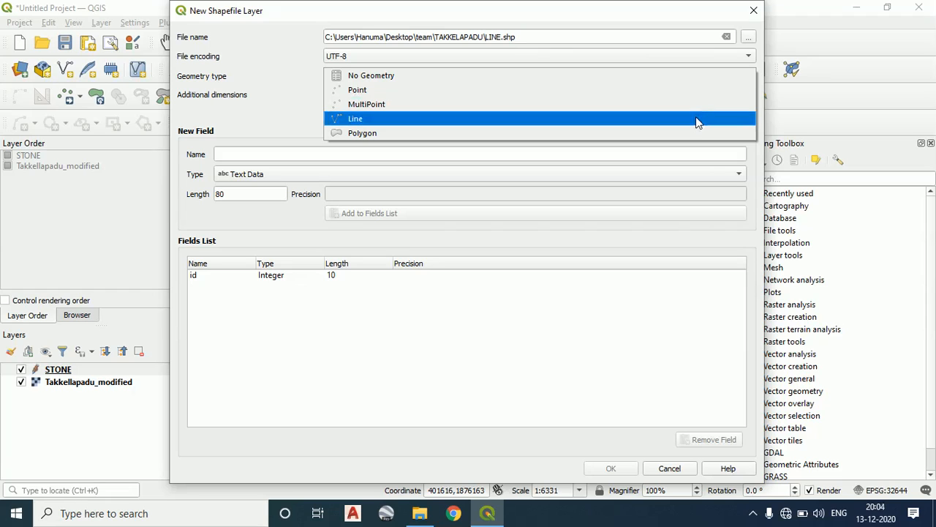
{"action": "left_click", "coordinate": [695, 118]}
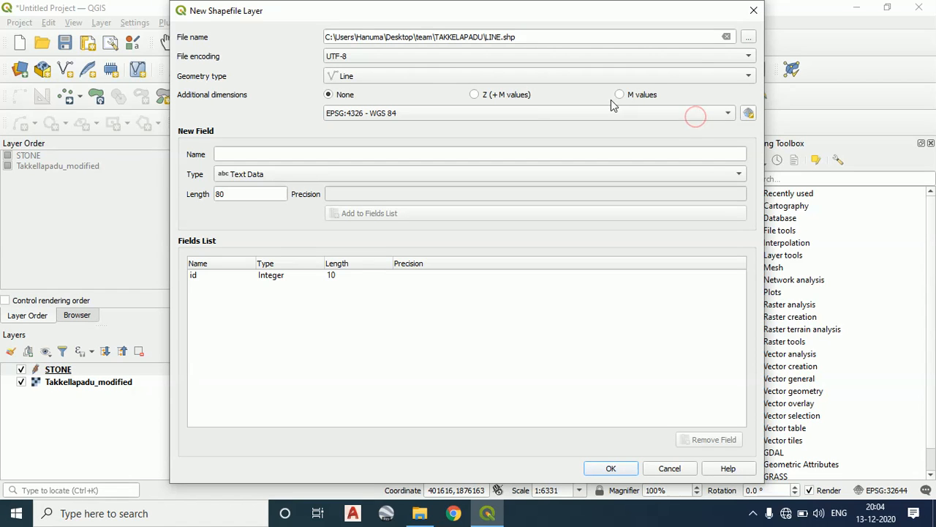
{"action": "left_click", "coordinate": [749, 112]}
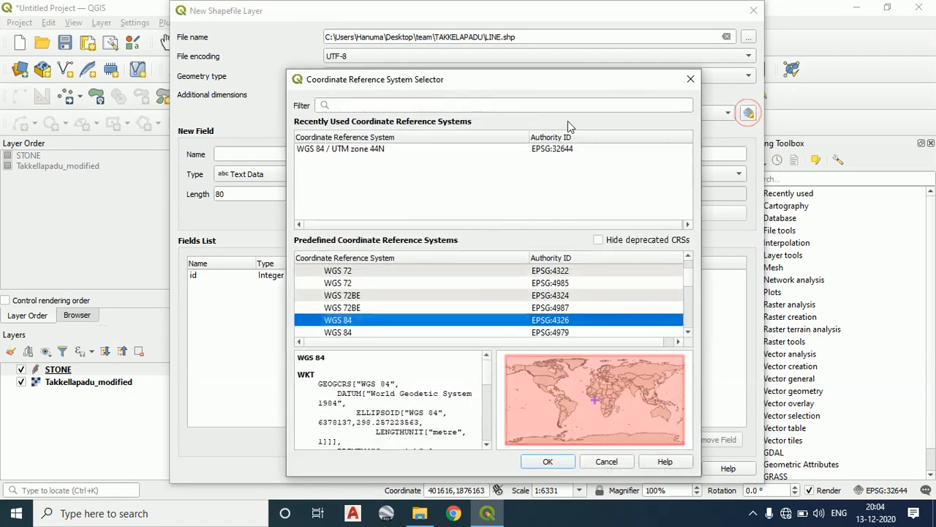
{"action": "left_click", "coordinate": [483, 103]}
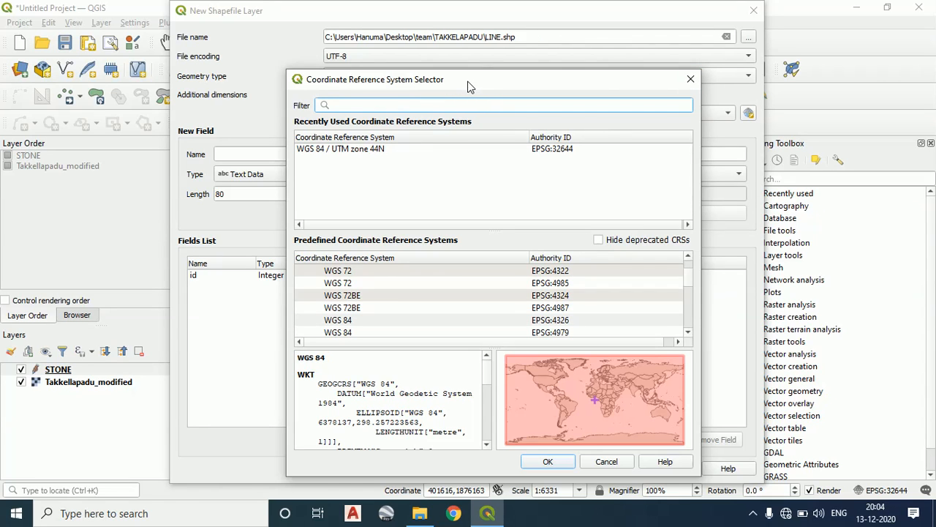
{"action": "type", "text": "44N"}
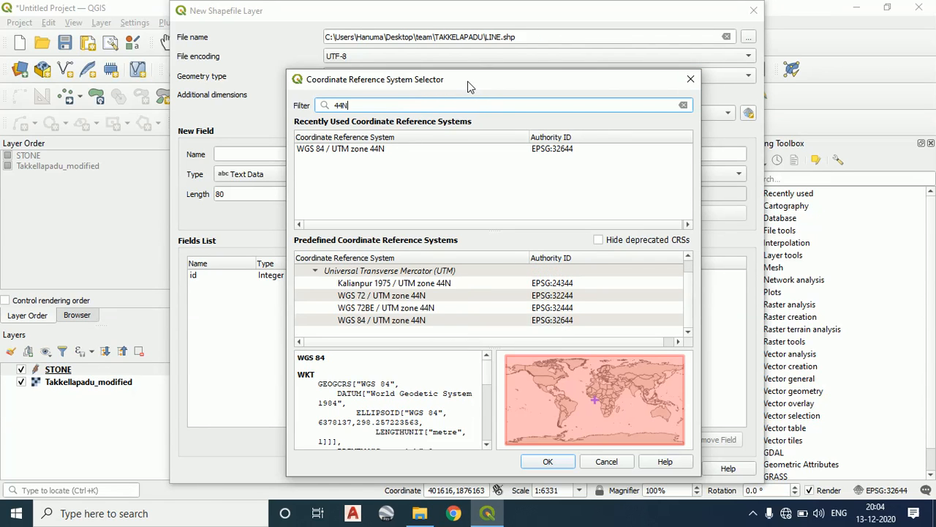
{"action": "left_click", "coordinate": [420, 322]}
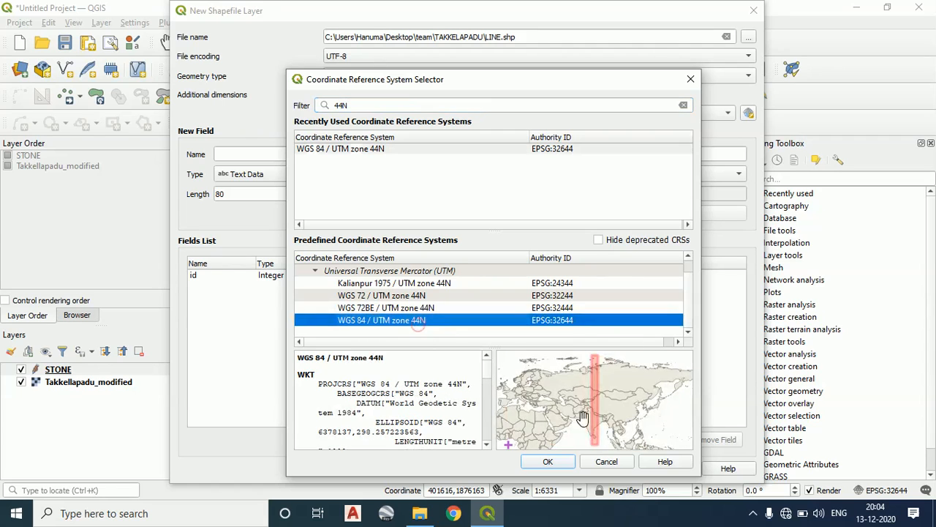
{"action": "left_click", "coordinate": [548, 462]}
Remove the default id field and add a text field named LINE with length 80 to the new layer
{"action": "left_click", "coordinate": [345, 150]}
{"action": "type", "text": "LINE"}
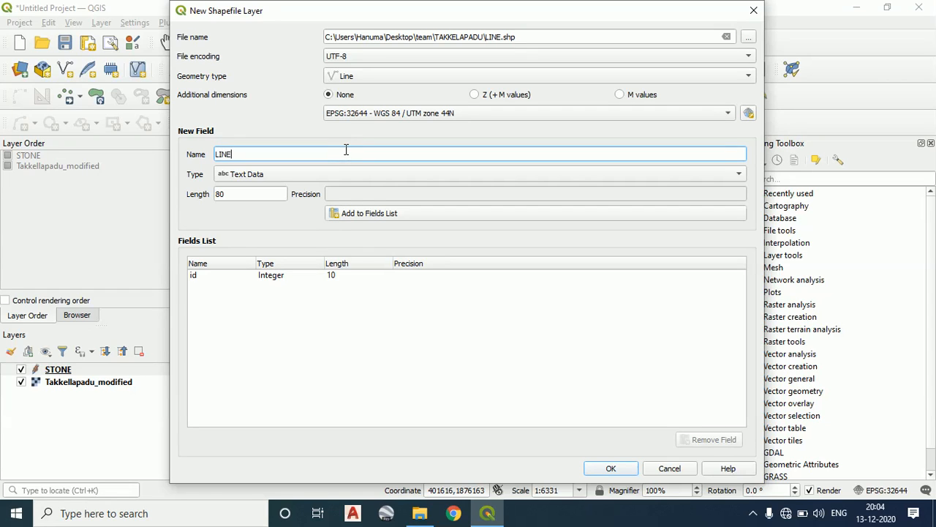
{"action": "left_click", "coordinate": [282, 275]}
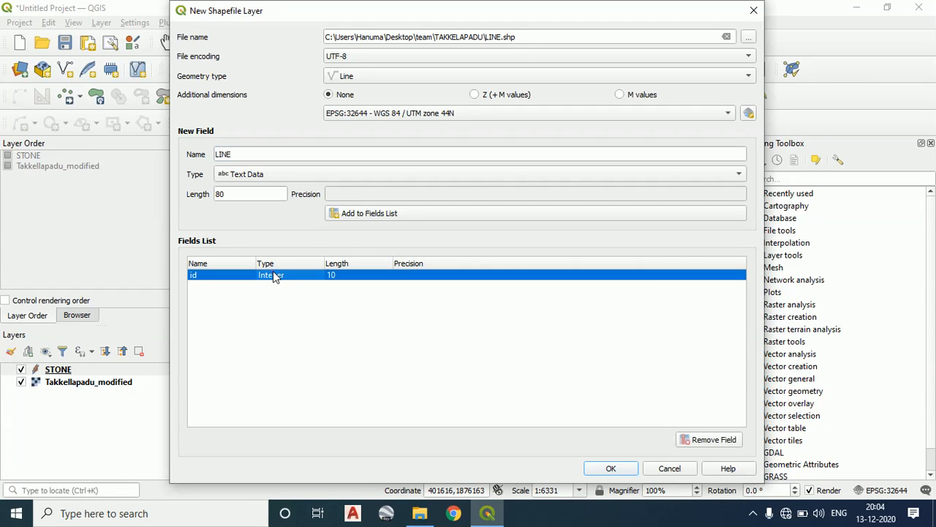
{"action": "left_click", "coordinate": [728, 440]}
{"action": "left_click", "coordinate": [387, 155]}
{"action": "left_click", "coordinate": [382, 173]}
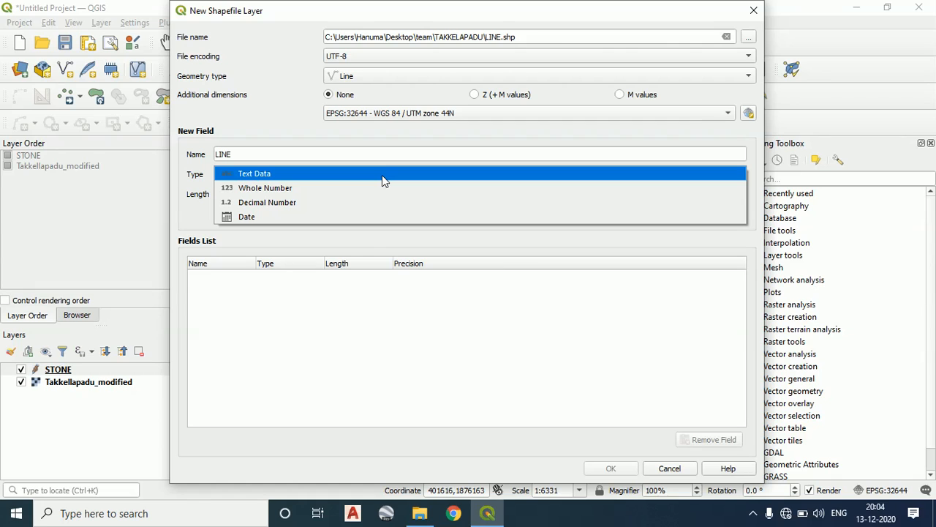
{"action": "left_click", "coordinate": [382, 174]}
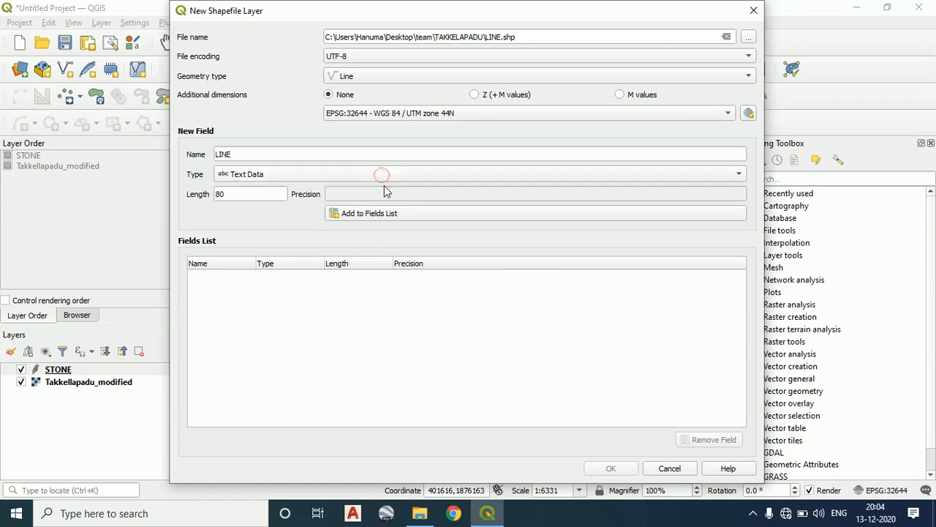
{"action": "left_click", "coordinate": [373, 180]}
{"action": "left_click", "coordinate": [372, 177]}
{"action": "left_click", "coordinate": [428, 217]}
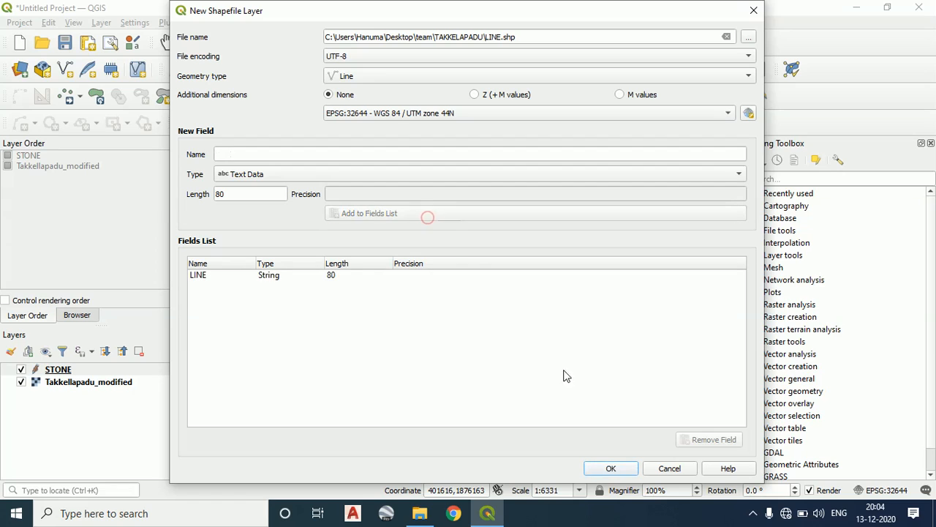
Recheck the file location, geometry type and field settings, create the LINE layer and select it
{"action": "left_click_drag", "start_coordinate": [246, 200], "coordinate": [174, 191]}
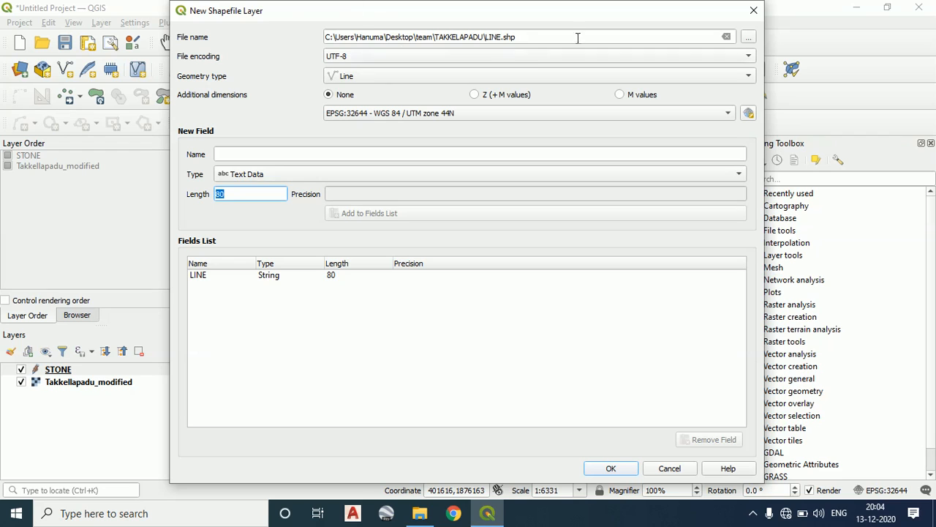
{"action": "left_click", "coordinate": [747, 37]}
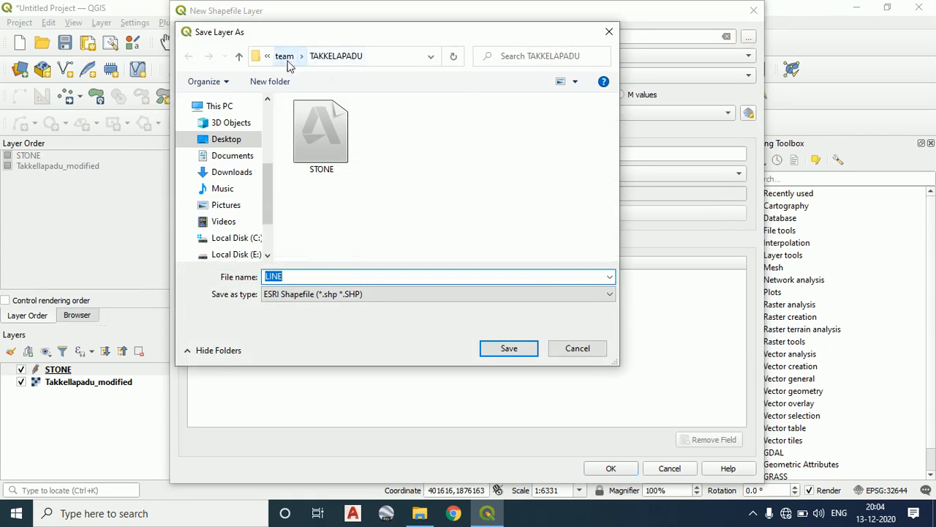
{"action": "left_click", "coordinate": [511, 347]}
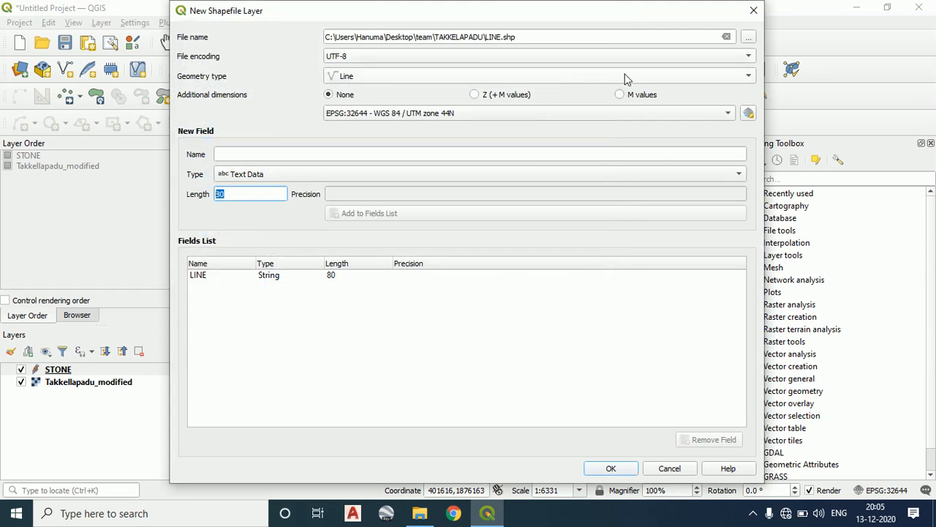
{"action": "left_click", "coordinate": [704, 78]}
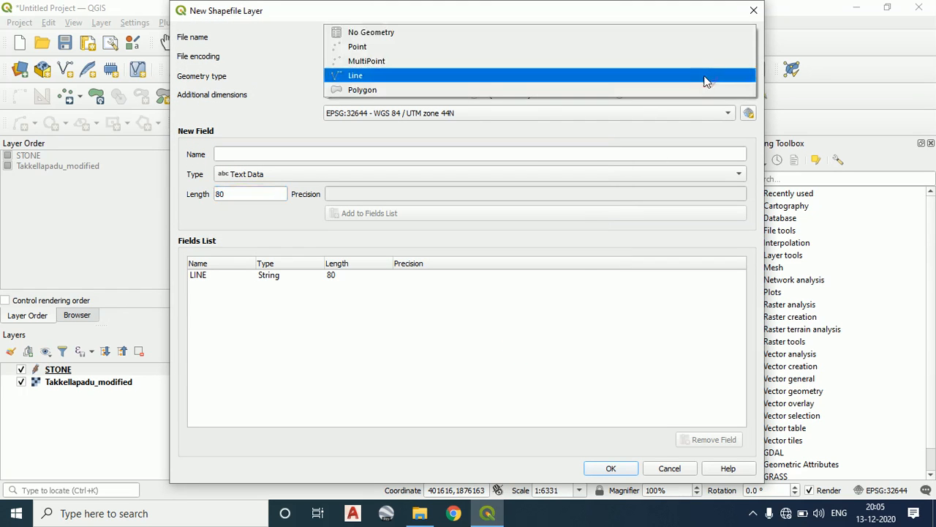
{"action": "left_click", "coordinate": [686, 139]}
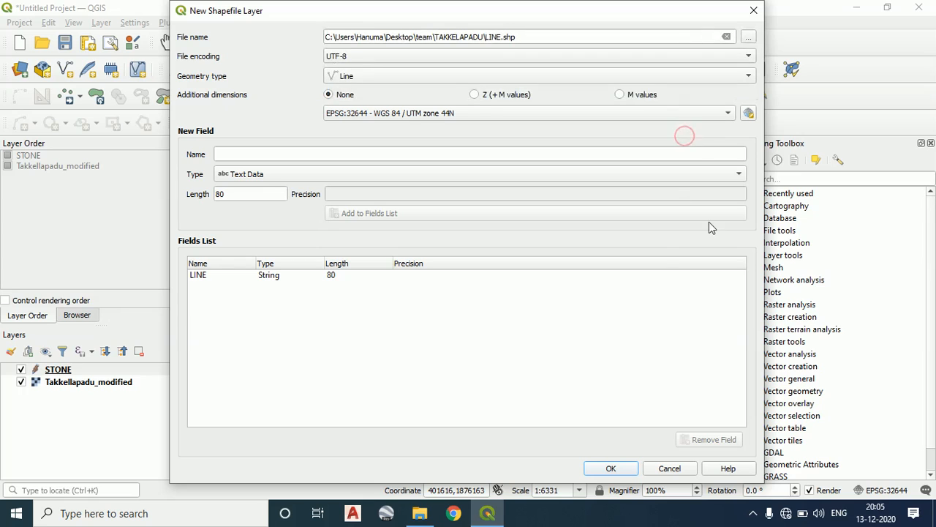
{"action": "left_click", "coordinate": [416, 150]}
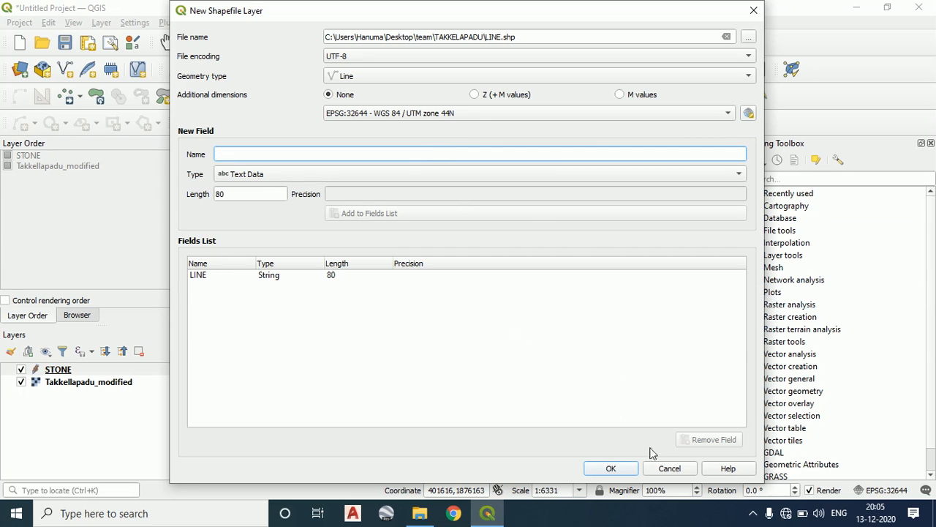
{"action": "left_click", "coordinate": [611, 469]}
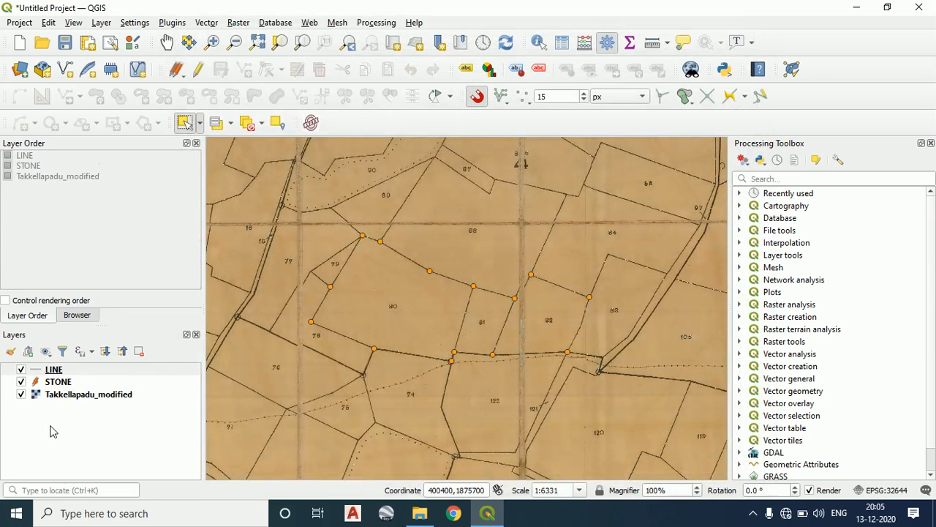
{"action": "left_click", "coordinate": [53, 372]}
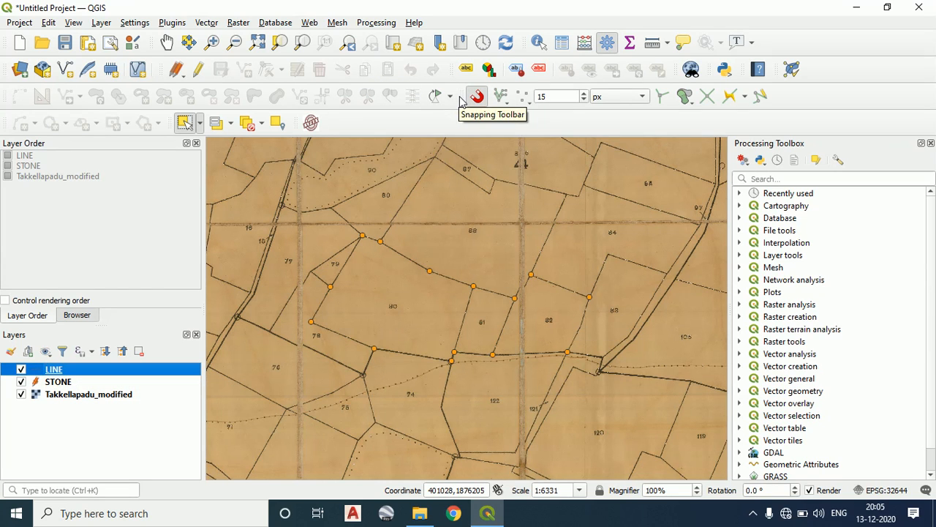
Hide the Snapping Toolbar and show it again
{"action": "right_click", "coordinate": [576, 129]}
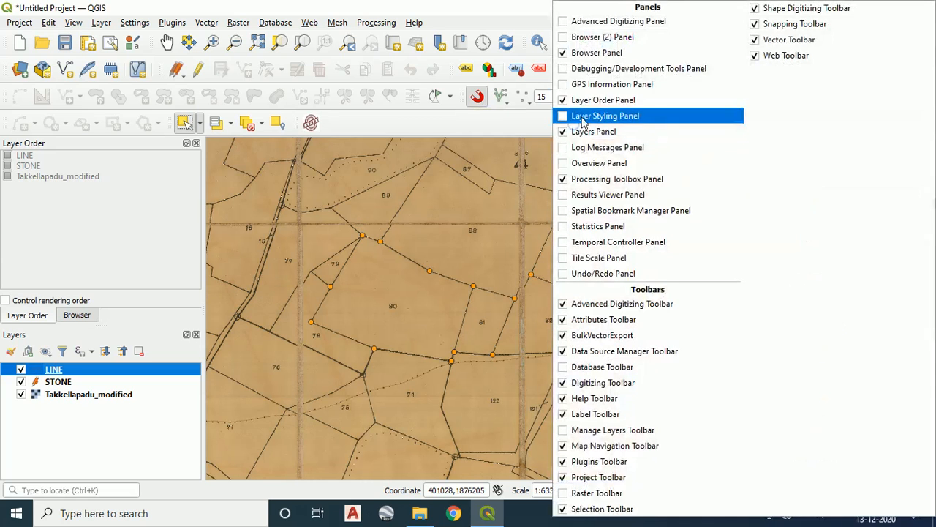
{"action": "left_click", "coordinate": [799, 24]}
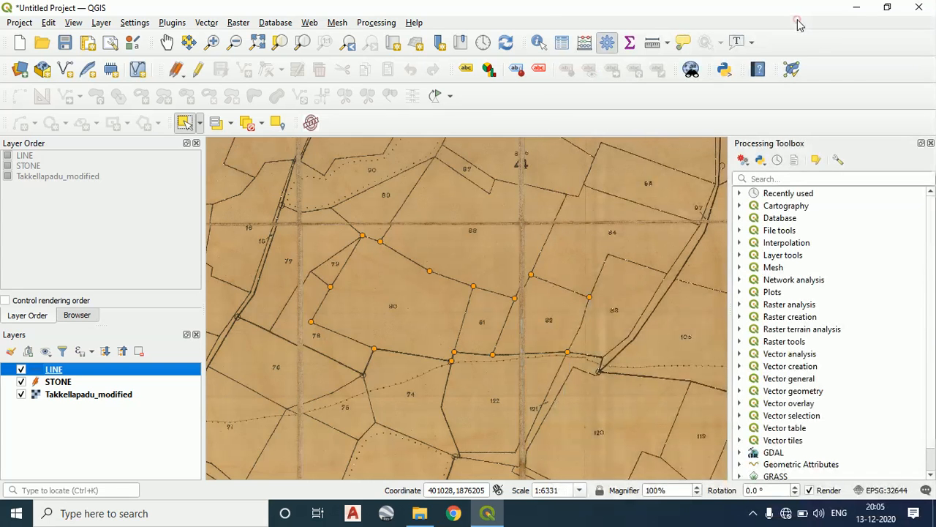
{"action": "right_click", "coordinate": [632, 132]}
{"action": "left_click", "coordinate": [799, 25]}
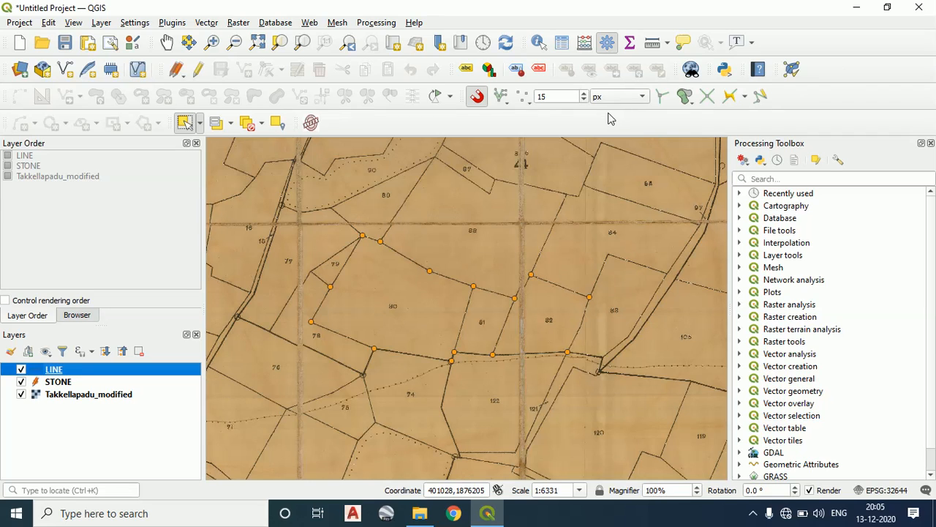
Examine the snapping types on offer, such as Vertex, Segment and Centroid, without changing the choice
{"action": "left_click", "coordinate": [477, 96]}
{"action": "left_click", "coordinate": [530, 98]}
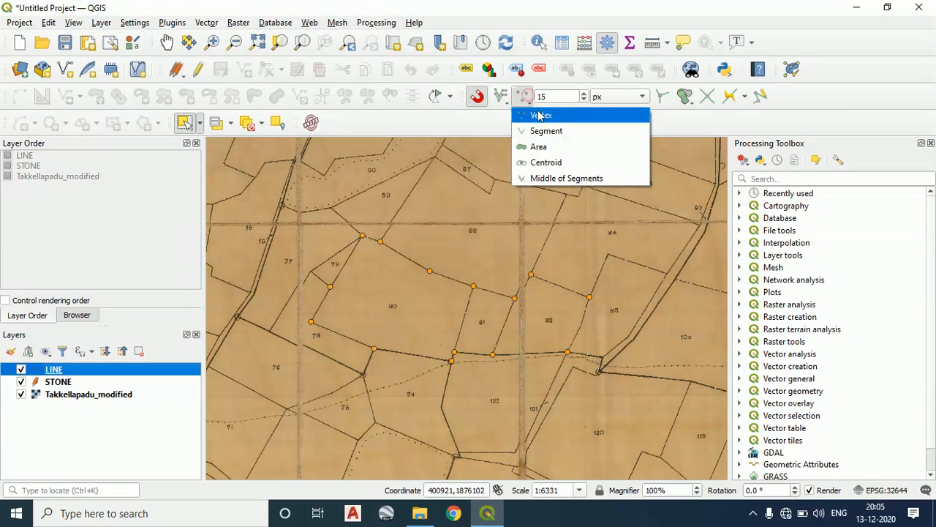
{"action": "left_click", "coordinate": [500, 124]}
Examine up close the two stone points on parcel 80's northern boundary, at its junctions with parcels 79, 88 and 89
{"action": "left_click", "coordinate": [362, 234]}
{"action": "double_click", "coordinate": [381, 242]}
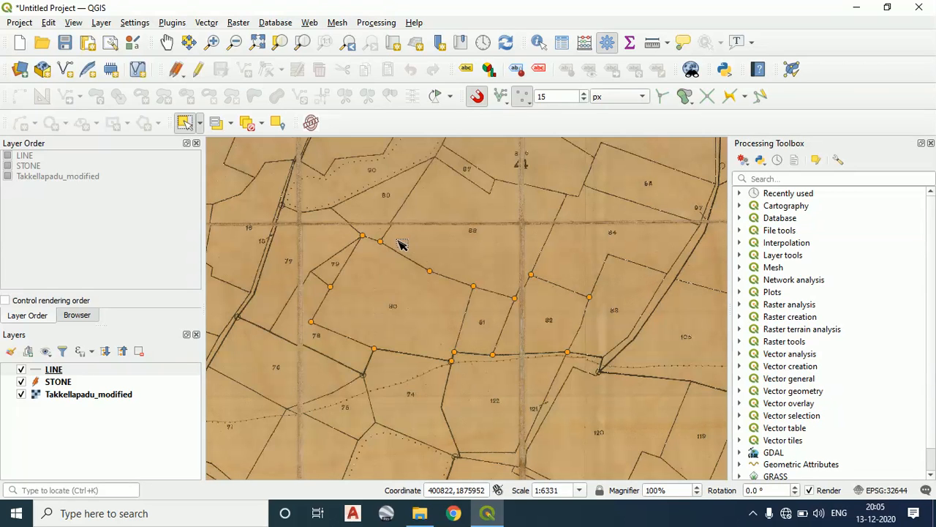
{"action": "scroll", "coordinate": [359, 244], "scroll_direction": "up", "scroll_amount": 4}
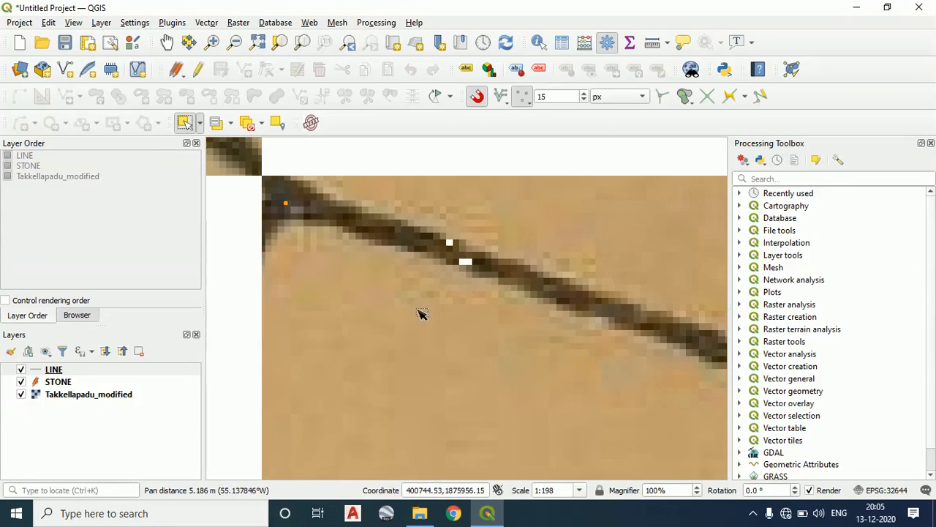
{"action": "scroll", "coordinate": [416, 295], "scroll_direction": "down", "scroll_amount": 3}
{"action": "left_click_drag", "start_coordinate": [444, 295], "coordinate": [408, 271]}
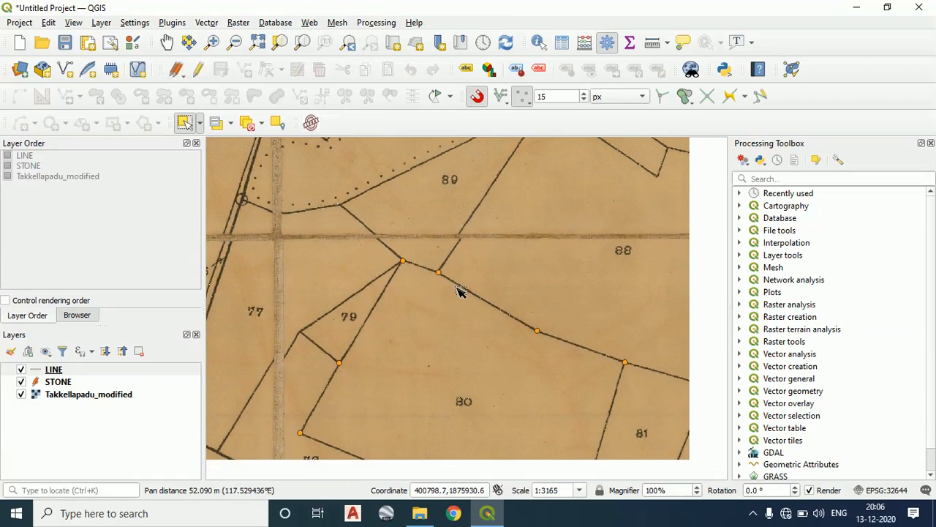
{"action": "scroll", "coordinate": [413, 268], "scroll_direction": "up", "scroll_amount": 5}
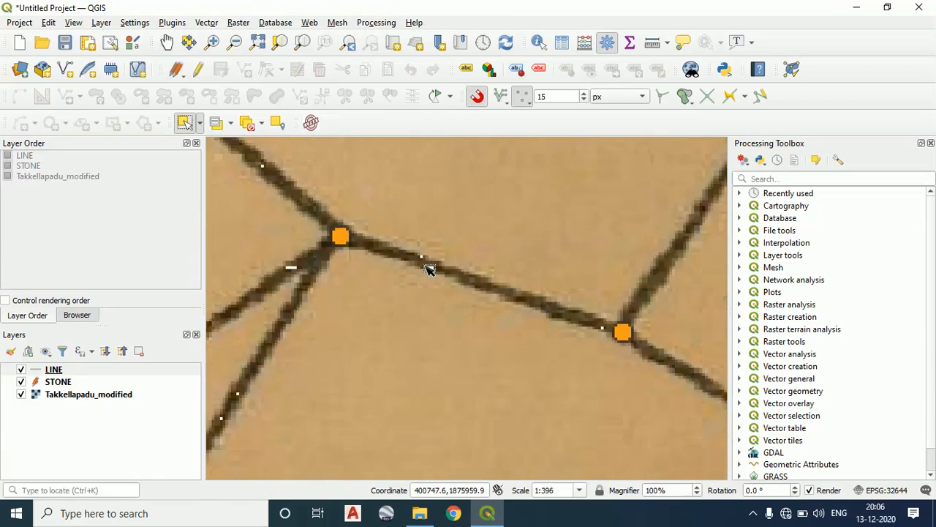
{"action": "scroll", "coordinate": [567, 356], "scroll_direction": "down", "scroll_amount": 3}
{"action": "left_click_drag", "start_coordinate": [554, 344], "coordinate": [424, 290]}
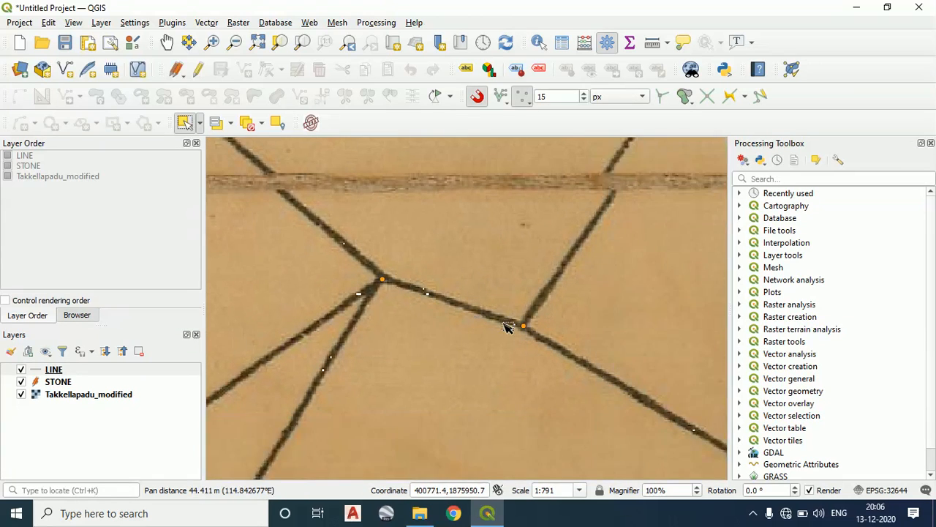
{"action": "left_click_drag", "start_coordinate": [520, 330], "coordinate": [462, 296]}
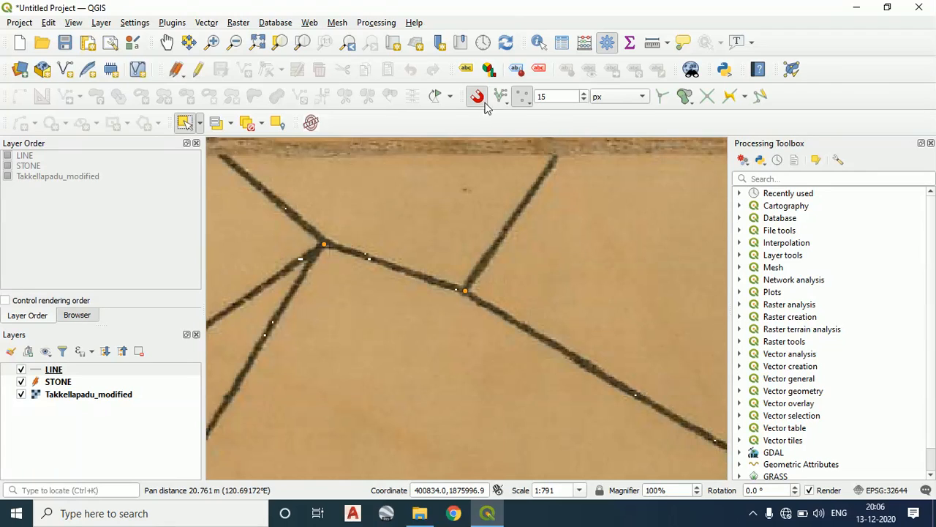
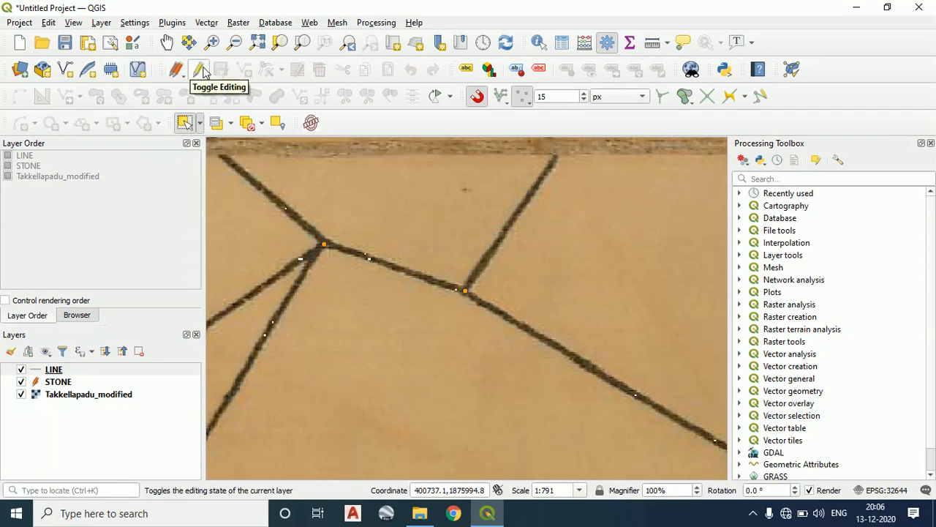
Enable editing on the LINE layer and draw parcel 80's northern boundary line between the stones at the parcel 79 and 88 junctions, accepting the default attributes
{"action": "left_click", "coordinate": [201, 69]}
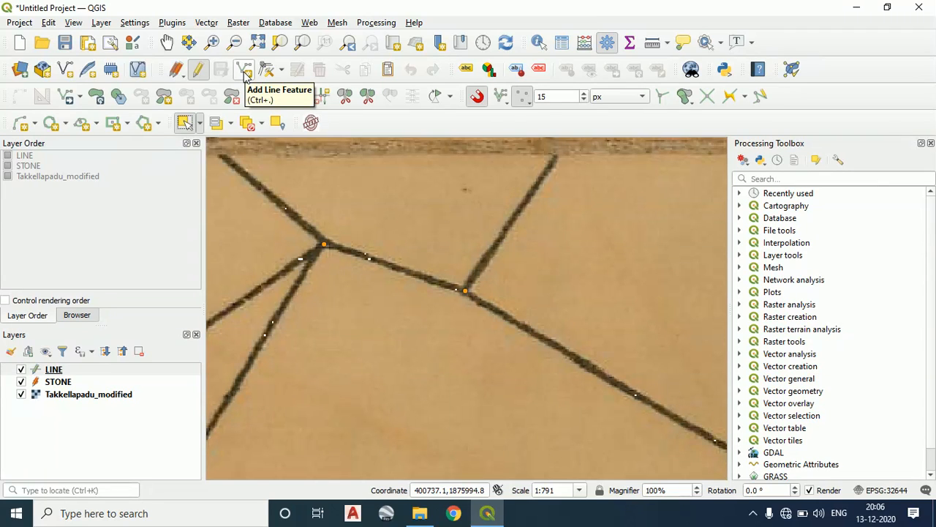
{"action": "left_click", "coordinate": [244, 70]}
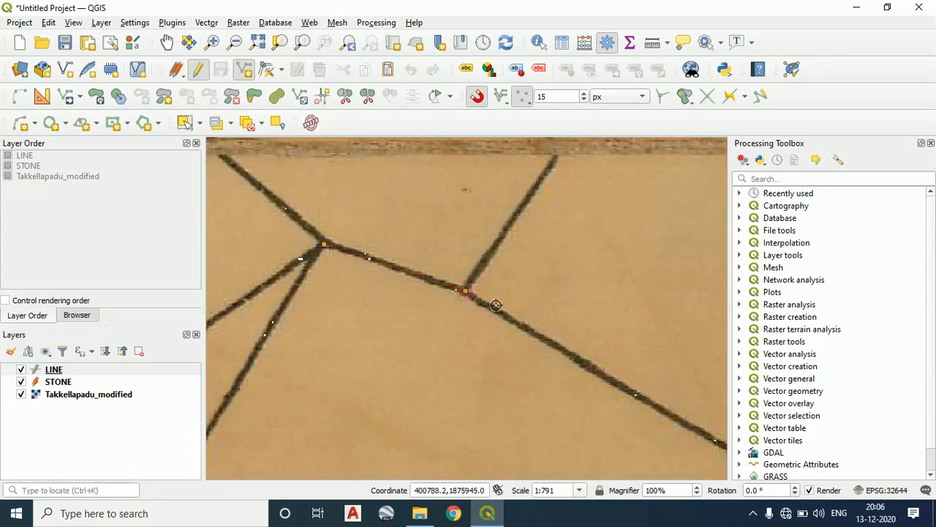
{"action": "left_click", "coordinate": [466, 293]}
{"action": "right_click", "coordinate": [465, 293]}
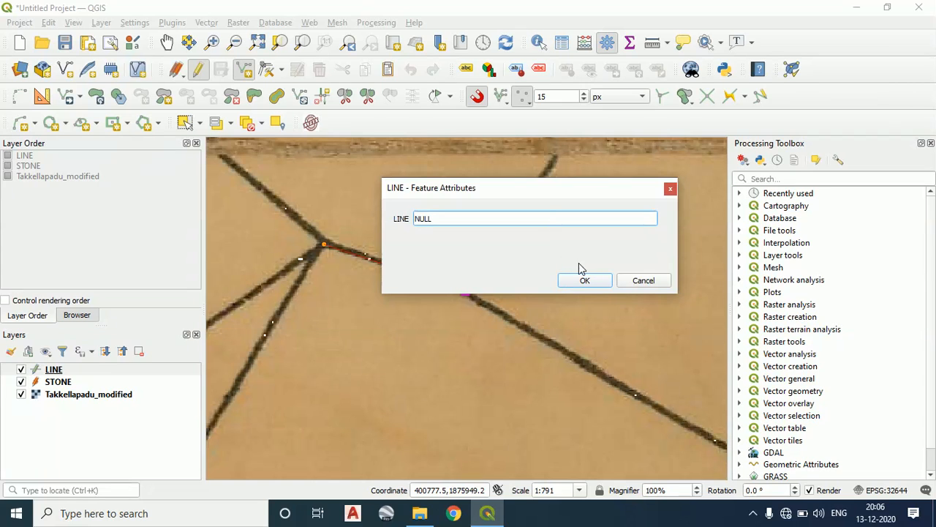
{"action": "left_click", "coordinate": [584, 280]}
{"action": "scroll", "coordinate": [542, 294], "scroll_direction": "down", "scroll_amount": 3}
{"action": "scroll", "coordinate": [533, 292], "scroll_direction": "up", "scroll_amount": 5}
{"action": "scroll", "coordinate": [501, 283], "scroll_direction": "down", "scroll_amount": 2}
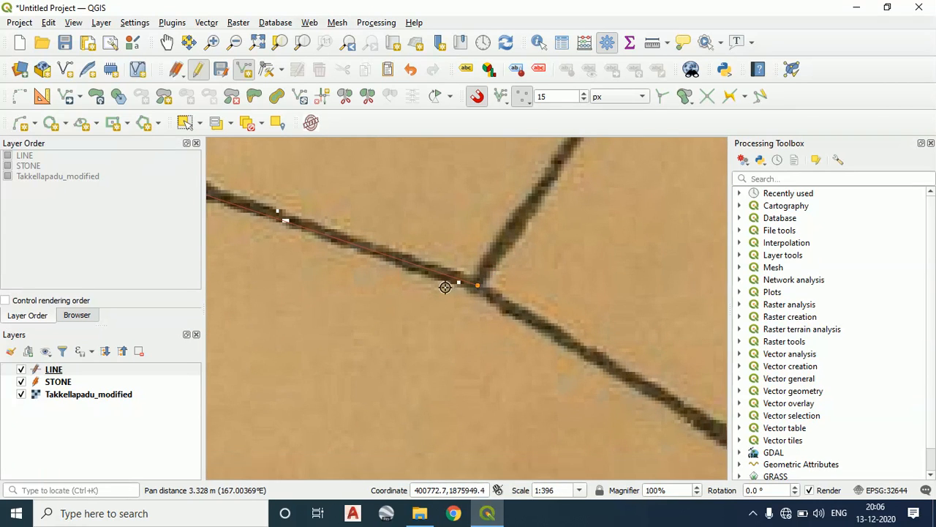
{"action": "scroll", "coordinate": [485, 292], "scroll_direction": "down", "scroll_amount": 1}
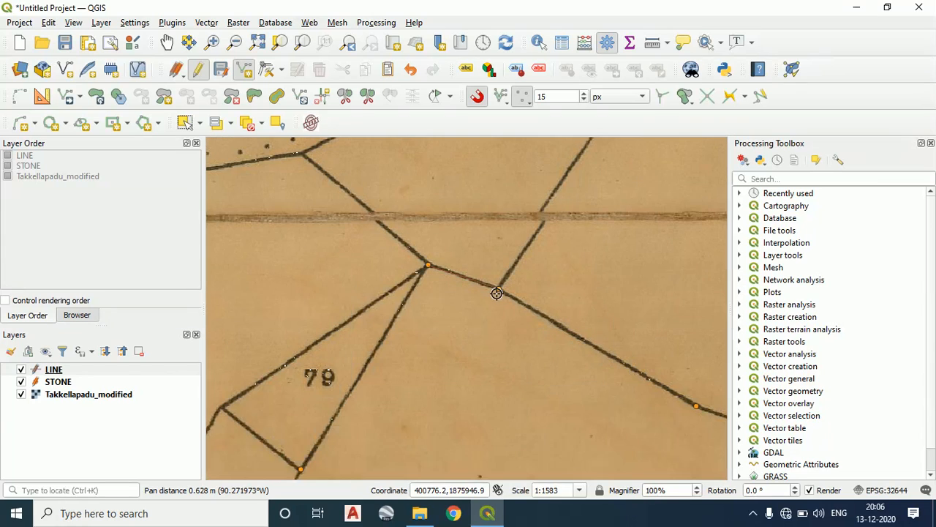
In the LINE layer's symbology properties, set the line width to 0.8 mm
{"action": "left_click", "coordinate": [63, 374]}
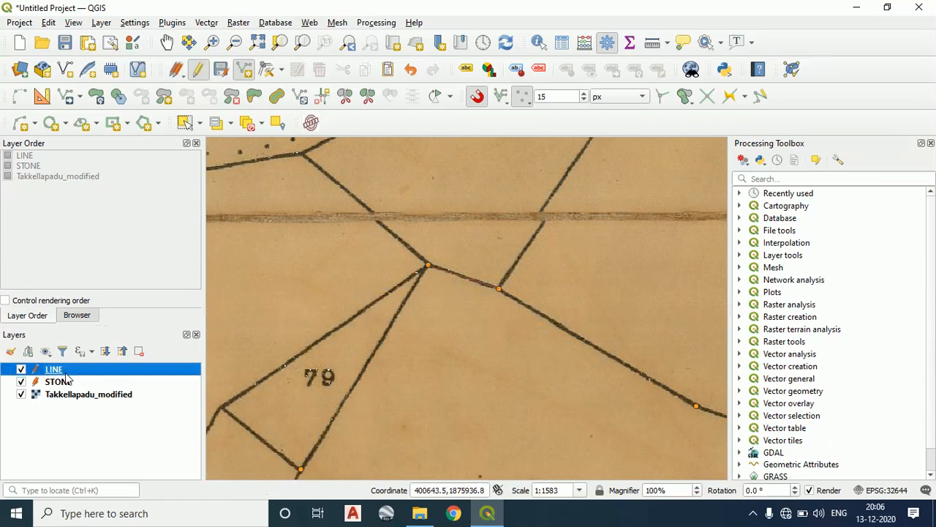
{"action": "right_click", "coordinate": [64, 371]}
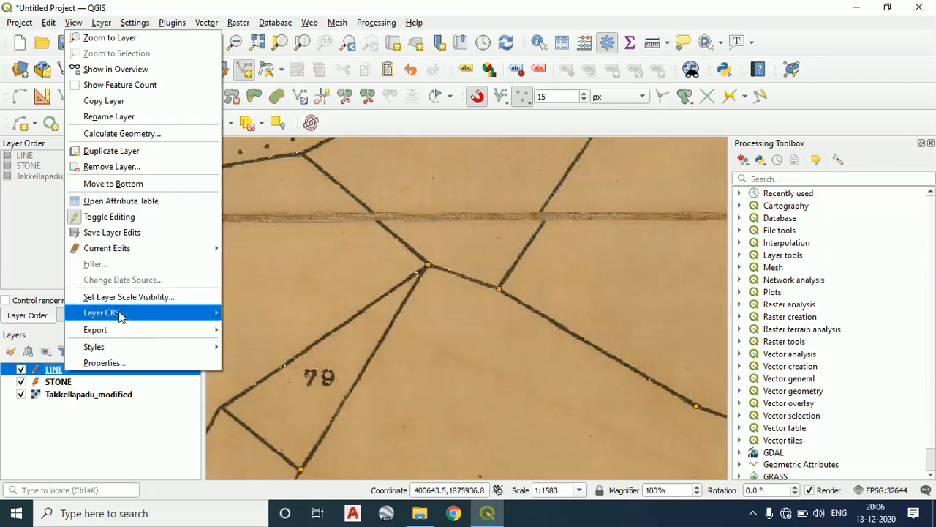
{"action": "left_click", "coordinate": [118, 439]}
{"action": "right_click", "coordinate": [52, 371]}
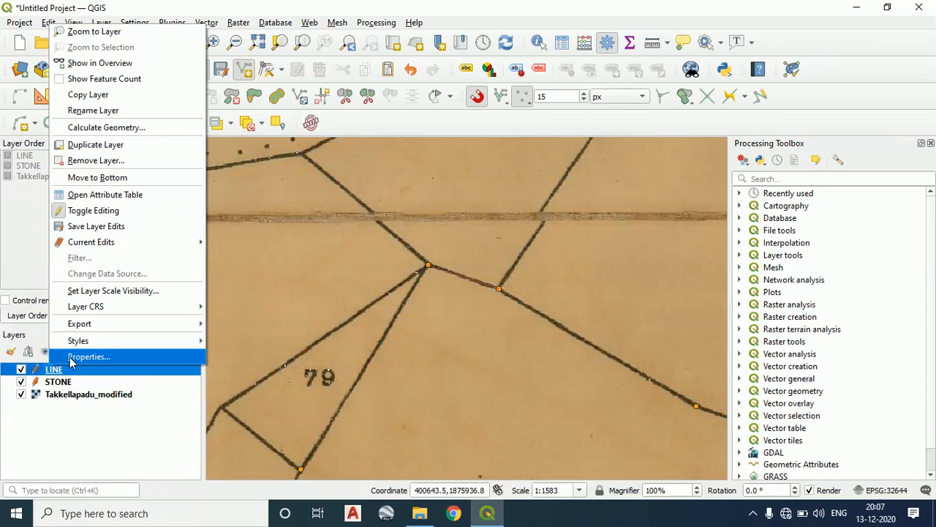
{"action": "left_click", "coordinate": [70, 359]}
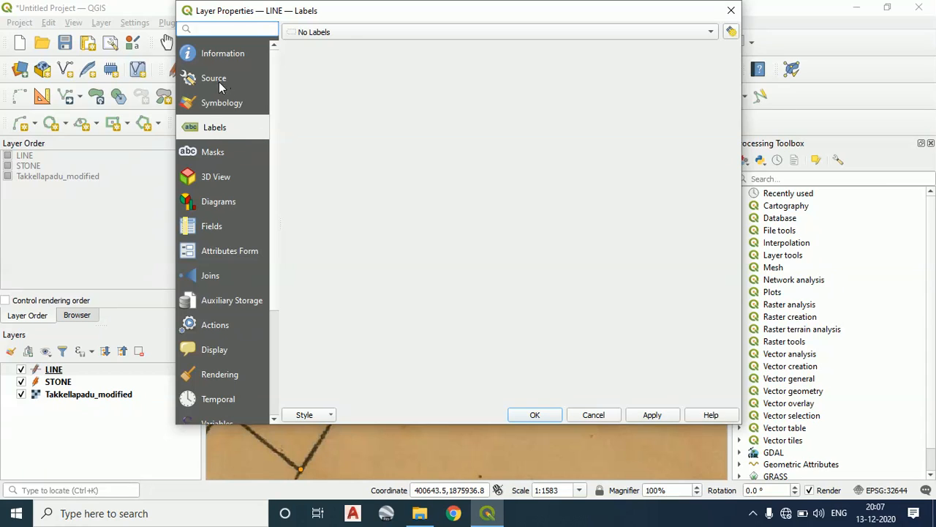
{"action": "left_click", "coordinate": [222, 105]}
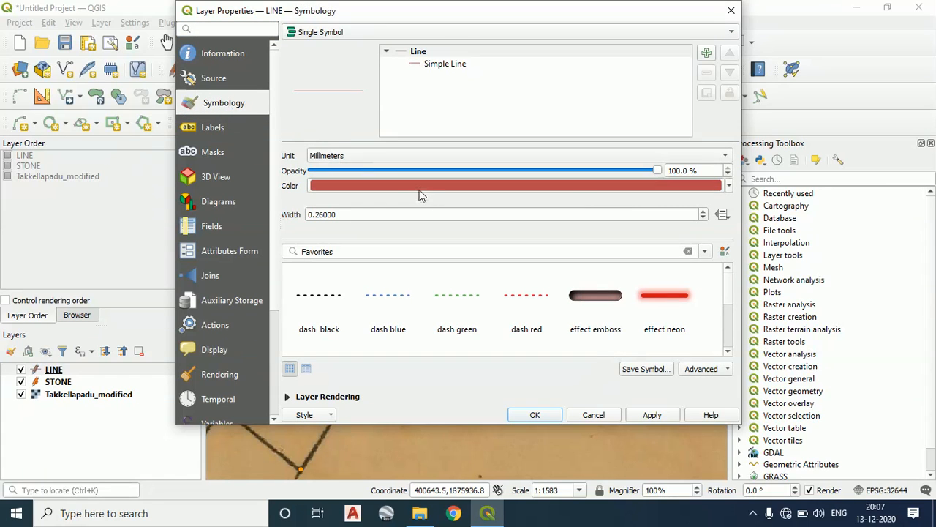
{"action": "double_click", "coordinate": [371, 212]}
{"action": "type", "text": "0"}
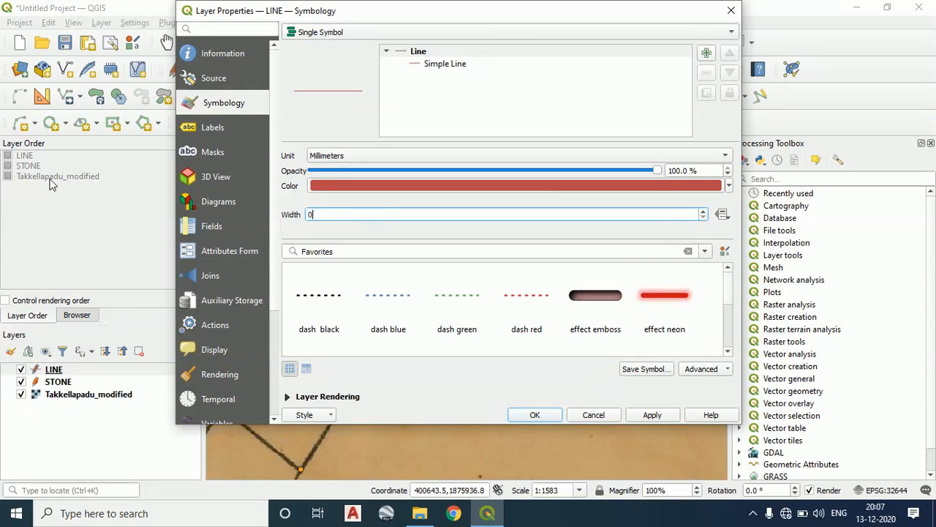
{"action": "type", "text": ".8"}
Set the LINE layer's colour to the recent green #14fa00 and apply the symbology
{"action": "left_click", "coordinate": [552, 193]}
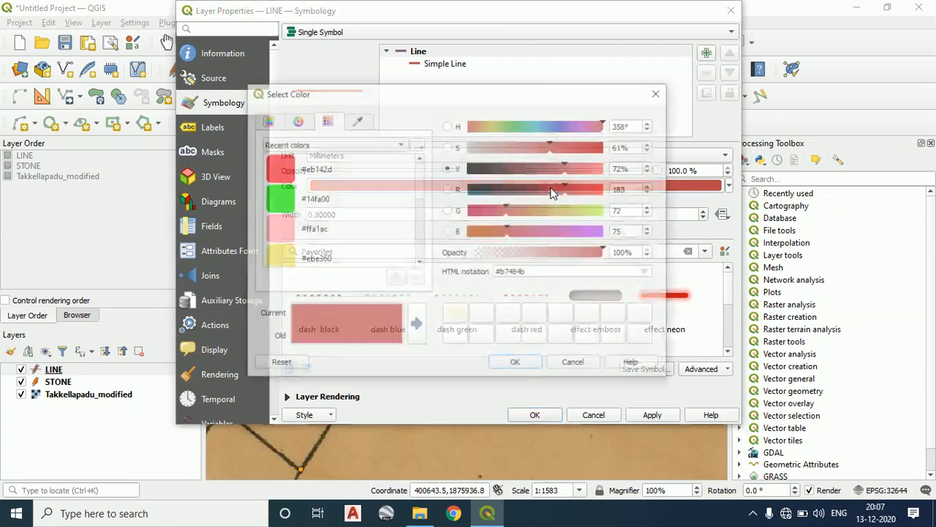
{"action": "left_click", "coordinate": [285, 199]}
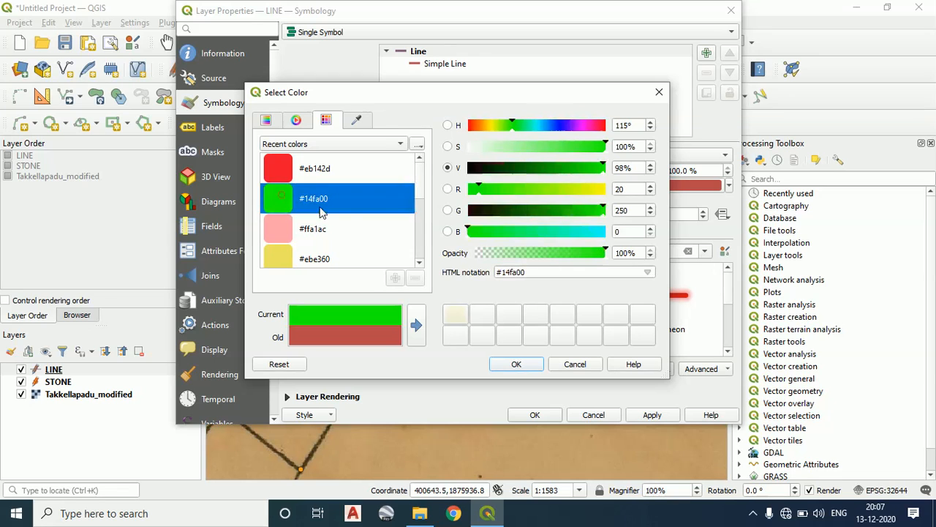
{"action": "left_click", "coordinate": [517, 364]}
{"action": "left_click", "coordinate": [650, 413]}
{"action": "left_click_drag", "start_coordinate": [474, 18], "coordinate": [359, 27]}
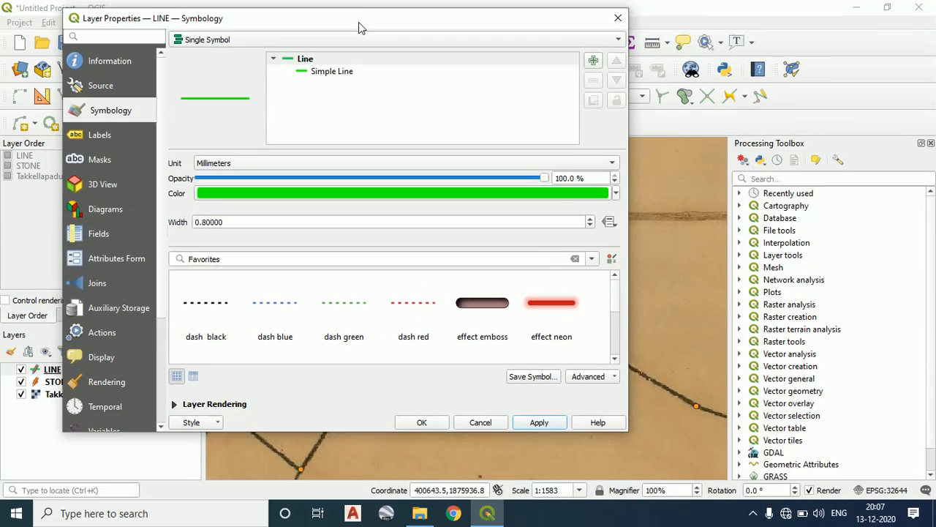
{"action": "left_click", "coordinate": [409, 424]}
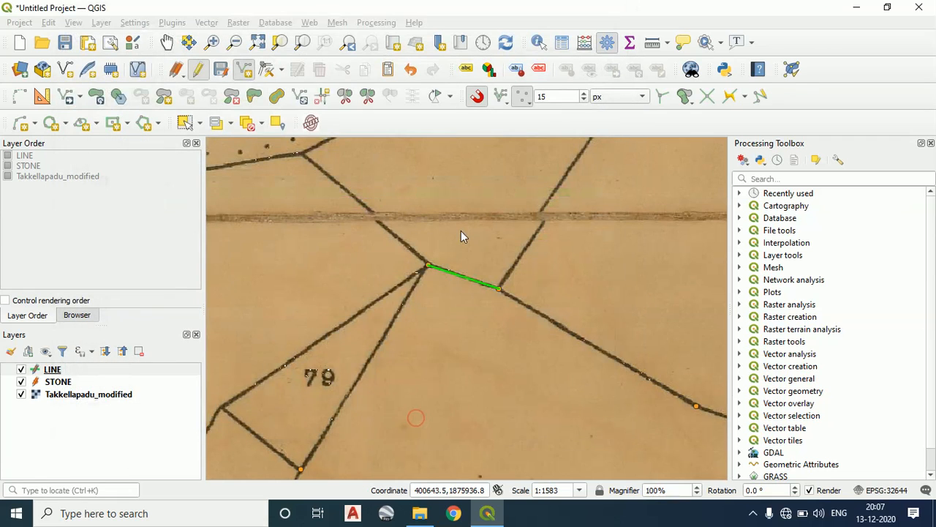
Draw the next boundary line between parcels 80 and 88, from the first line's eastern end stone to the stone at the bend, keeping default attributes
{"action": "scroll", "coordinate": [443, 292], "scroll_direction": "down", "scroll_amount": 3}
{"action": "left_click_drag", "start_coordinate": [449, 293], "coordinate": [378, 285]}
{"action": "scroll", "coordinate": [334, 274], "scroll_direction": "up", "scroll_amount": 3}
{"action": "left_click", "coordinate": [335, 264]}
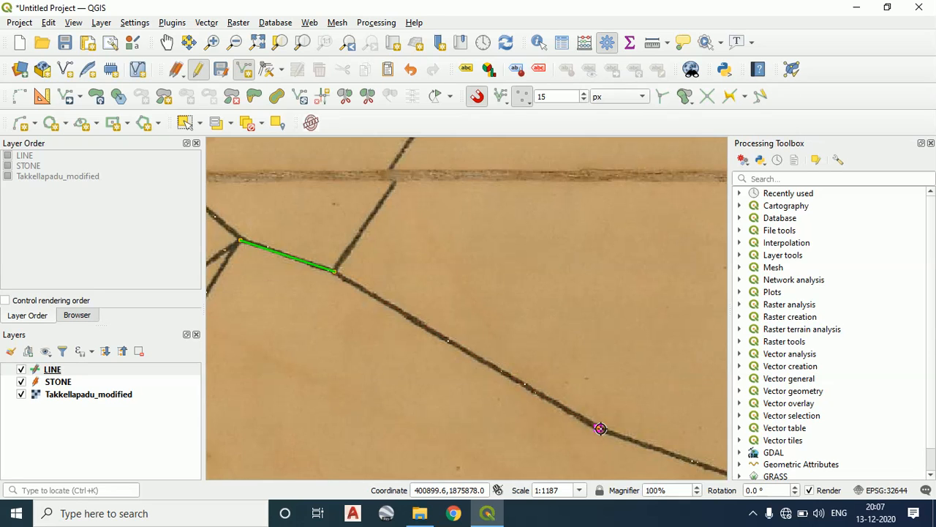
{"action": "scroll", "coordinate": [573, 403], "scroll_direction": "up", "scroll_amount": 1}
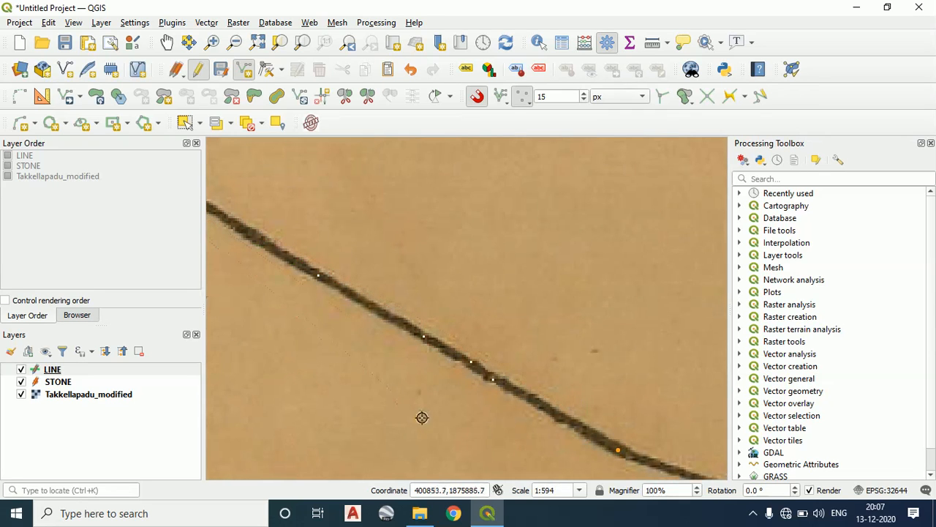
{"action": "scroll", "coordinate": [613, 430], "scroll_direction": "down", "scroll_amount": 1}
{"action": "left_click_drag", "start_coordinate": [614, 429], "coordinate": [629, 407]}
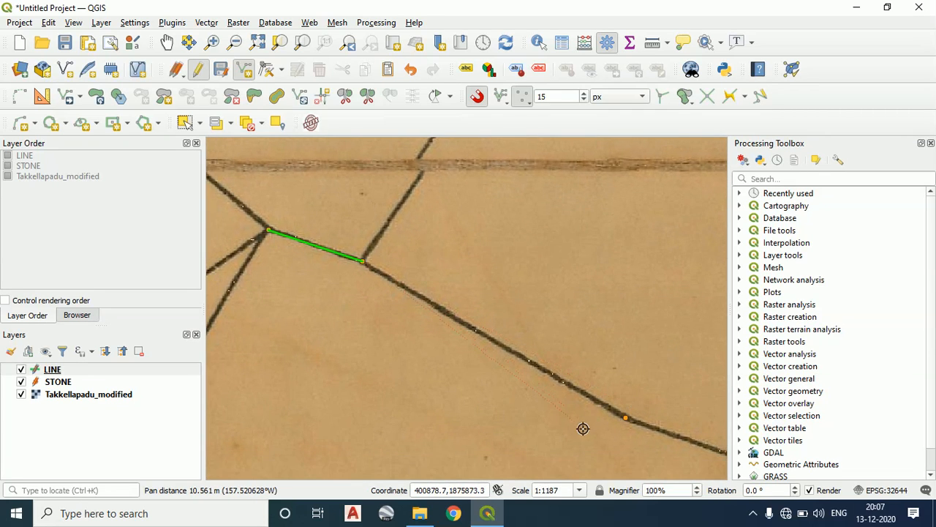
{"action": "scroll", "coordinate": [619, 422], "scroll_direction": "up", "scroll_amount": 1}
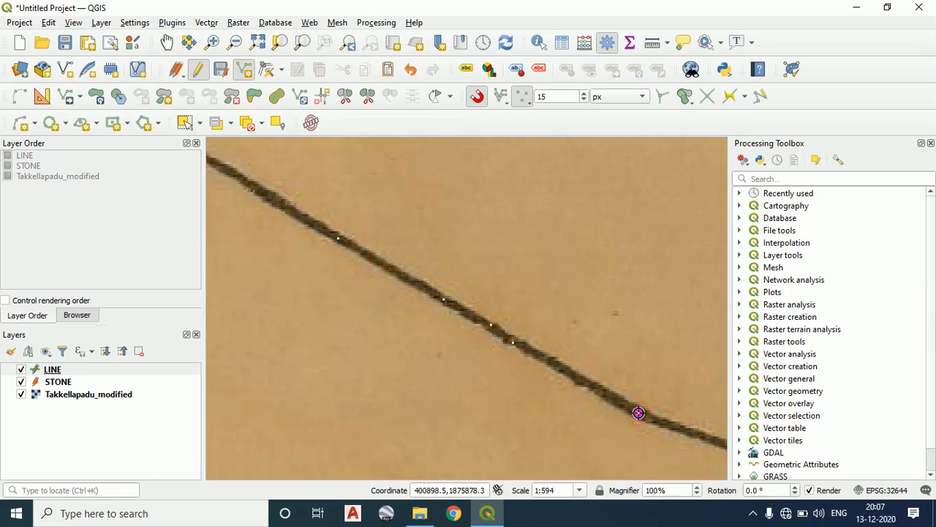
{"action": "scroll", "coordinate": [602, 328], "scroll_direction": "down", "scroll_amount": 2}
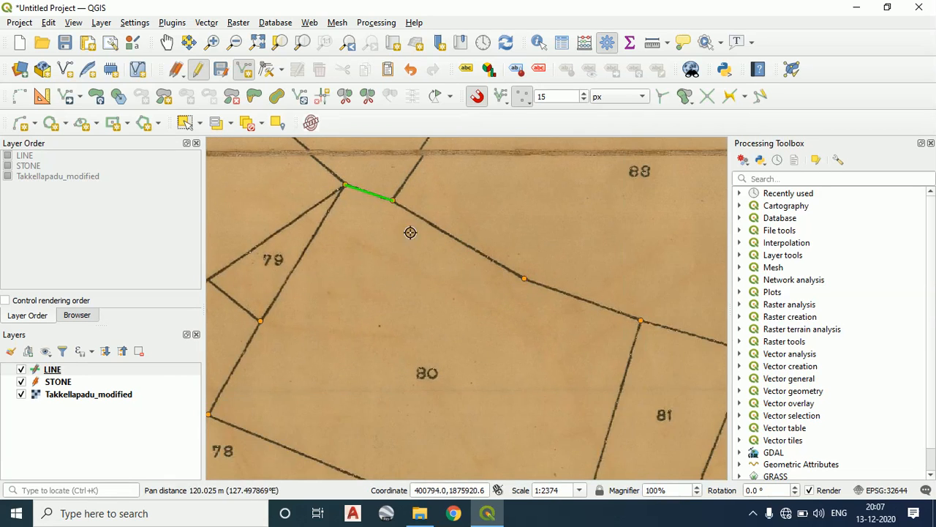
{"action": "scroll", "coordinate": [470, 278], "scroll_direction": "up", "scroll_amount": 2}
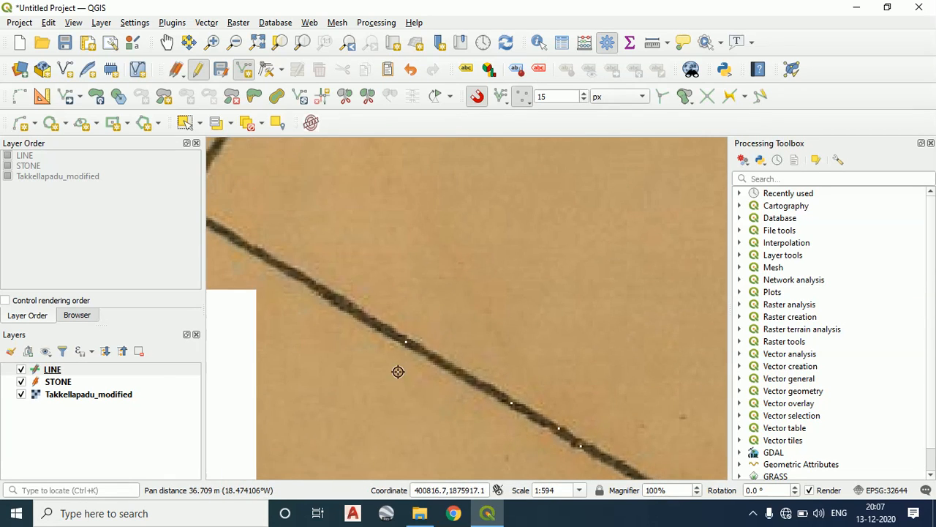
{"action": "scroll", "coordinate": [414, 307], "scroll_direction": "down", "scroll_amount": 2}
{"action": "scroll", "coordinate": [351, 271], "scroll_direction": "up", "scroll_amount": 2}
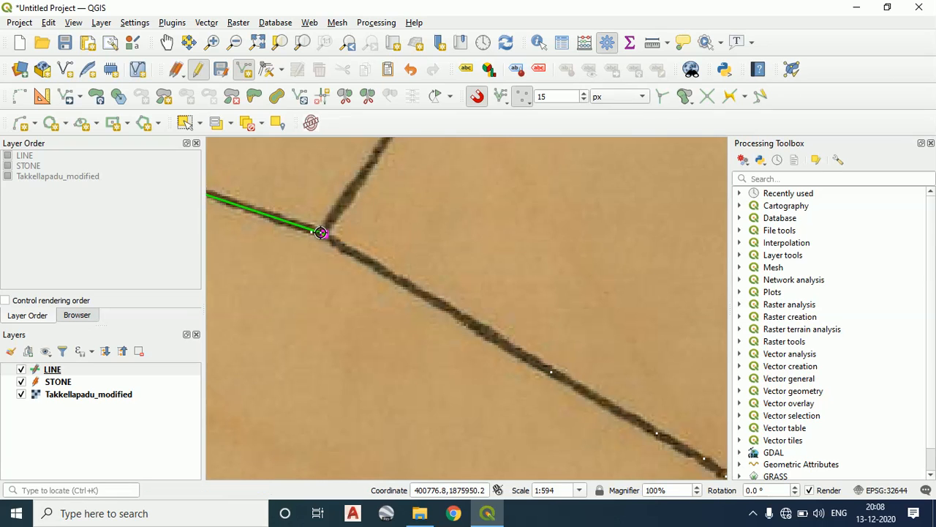
{"action": "scroll", "coordinate": [539, 341], "scroll_direction": "down", "scroll_amount": 1}
{"action": "left_click_drag", "start_coordinate": [539, 341], "coordinate": [430, 262]}
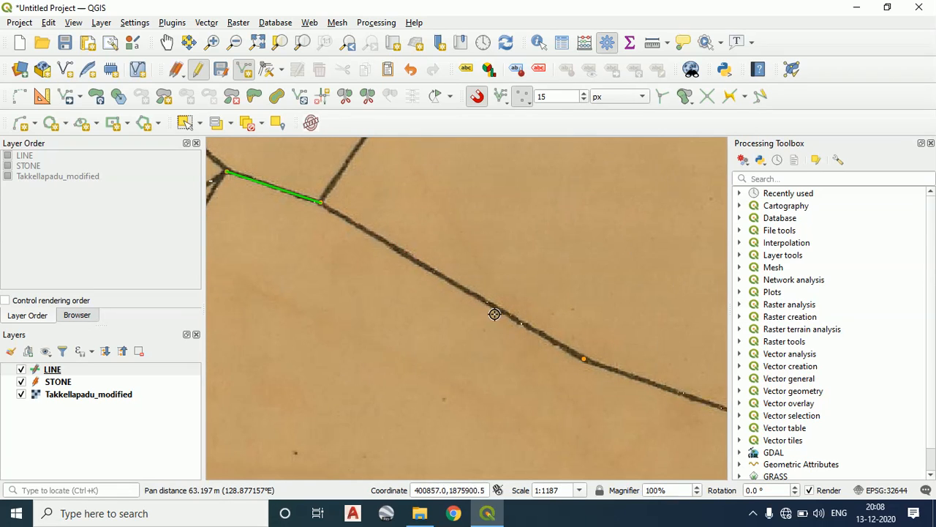
{"action": "left_click", "coordinate": [585, 360]}
{"action": "right_click", "coordinate": [586, 359]}
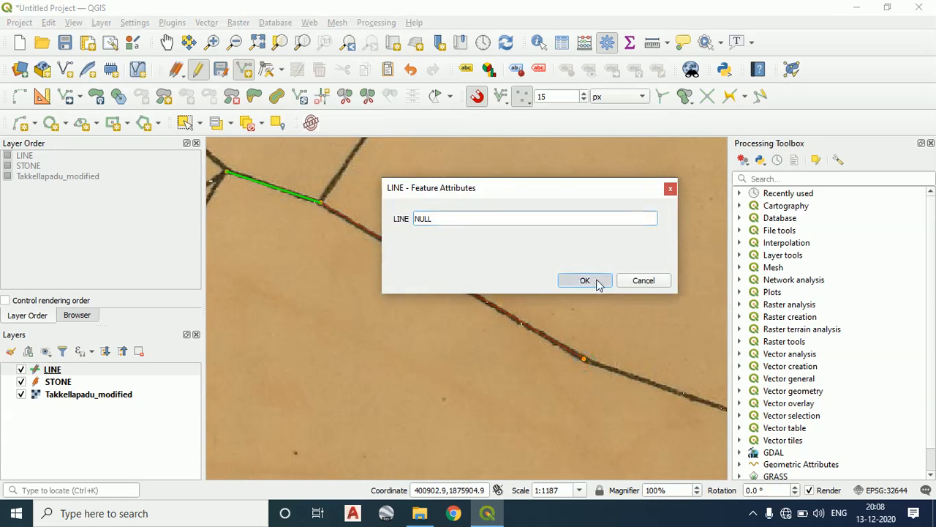
{"action": "left_click", "coordinate": [586, 280]}
Draw the boundary line from the bend stone to the stone where parcels 80, 81 and 88 meet, accepting the default attributes
{"action": "scroll", "coordinate": [598, 383], "scroll_direction": "down", "scroll_amount": 1}
{"action": "scroll", "coordinate": [482, 311], "scroll_direction": "up", "scroll_amount": 2}
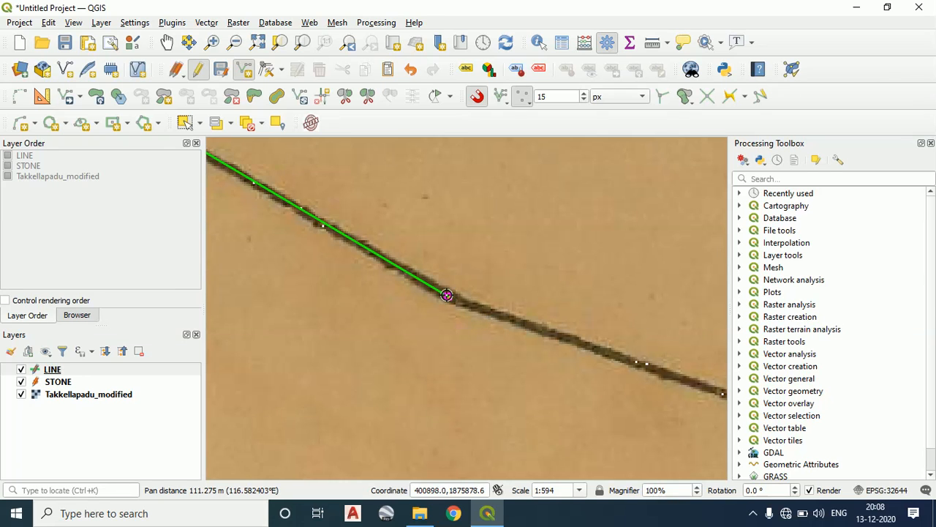
{"action": "scroll", "coordinate": [600, 352], "scroll_direction": "down", "scroll_amount": 3}
{"action": "left_click_drag", "start_coordinate": [596, 351], "coordinate": [414, 297]}
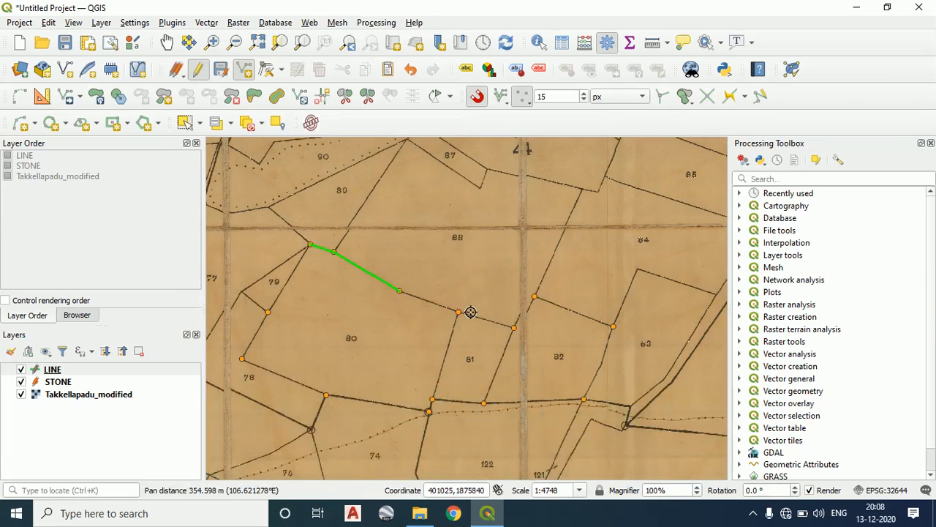
{"action": "scroll", "coordinate": [468, 312], "scroll_direction": "up", "scroll_amount": 2}
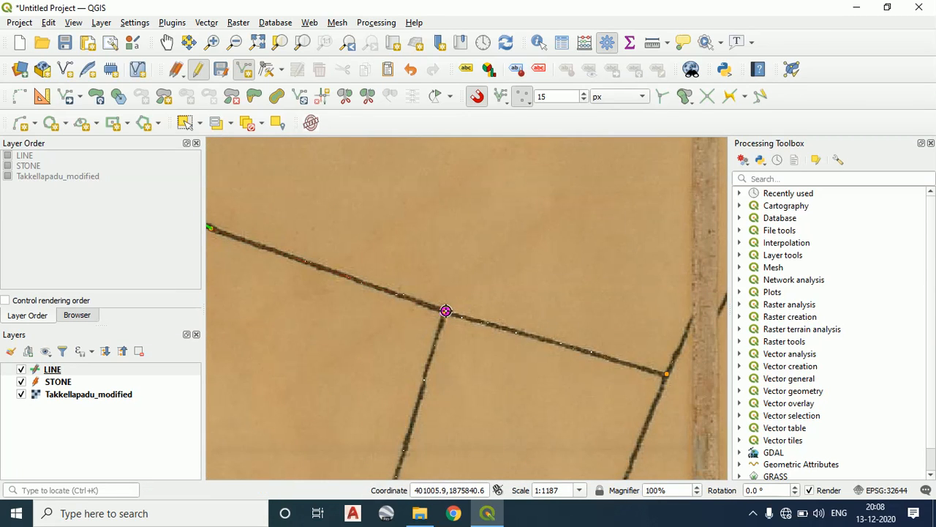
{"action": "left_click", "coordinate": [446, 311]}
{"action": "right_click", "coordinate": [445, 311]}
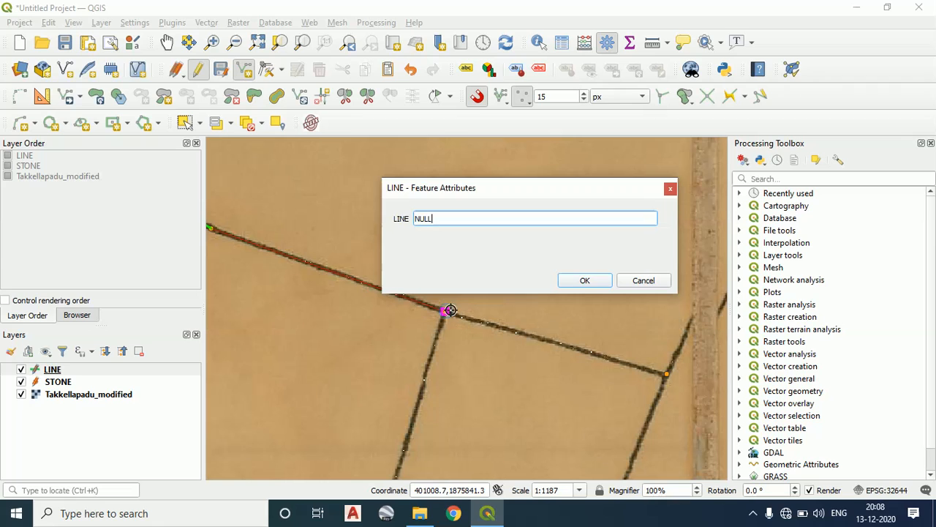
{"action": "left_click", "coordinate": [585, 284]}
Draw parcel 81's northern boundary line between its two northern corner stones, accepting the default attributes
{"action": "scroll", "coordinate": [479, 347], "scroll_direction": "down", "scroll_amount": 2}
{"action": "left_click_drag", "start_coordinate": [472, 350], "coordinate": [507, 266]}
{"action": "scroll", "coordinate": [518, 263], "scroll_direction": "up", "scroll_amount": 2}
{"action": "left_click", "coordinate": [503, 225]}
{"action": "scroll", "coordinate": [627, 257], "scroll_direction": "down", "scroll_amount": 1}
{"action": "left_click_drag", "start_coordinate": [626, 257], "coordinate": [403, 264]}
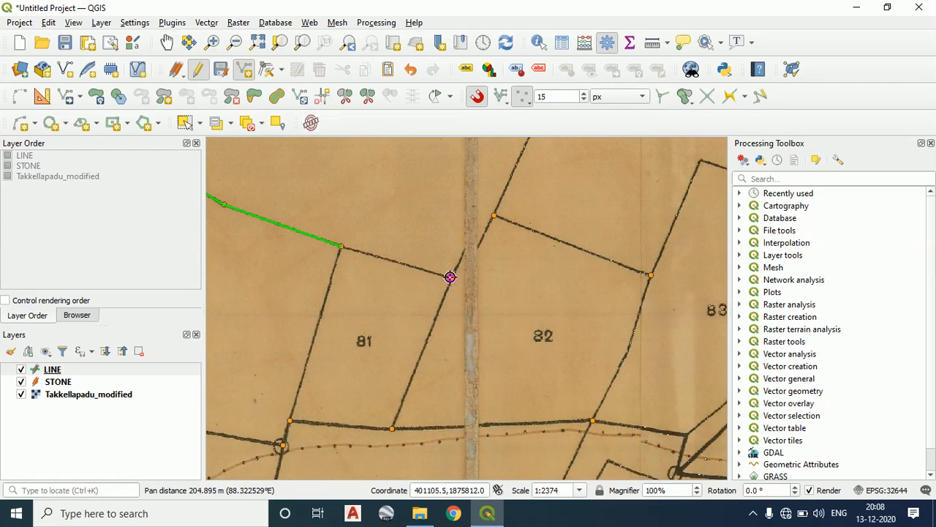
{"action": "left_click", "coordinate": [450, 278]}
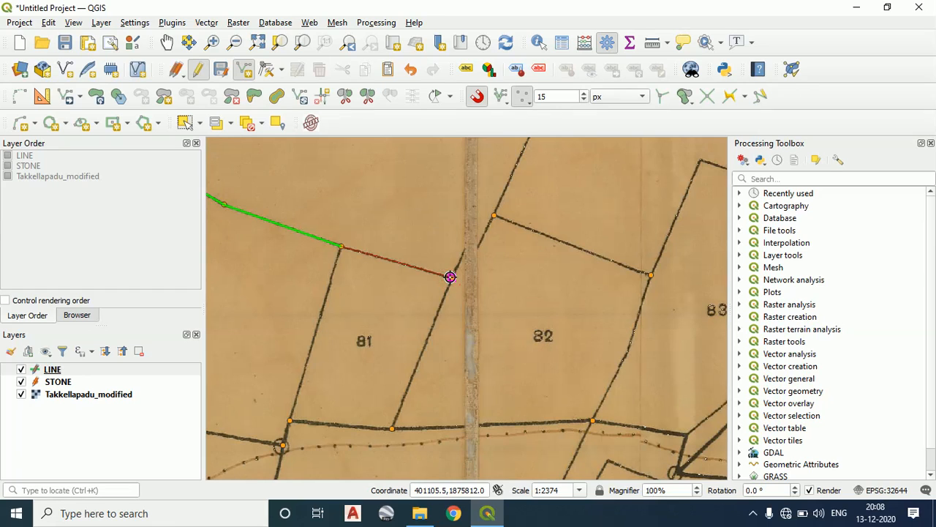
{"action": "right_click", "coordinate": [450, 277]}
{"action": "left_click", "coordinate": [588, 280]}
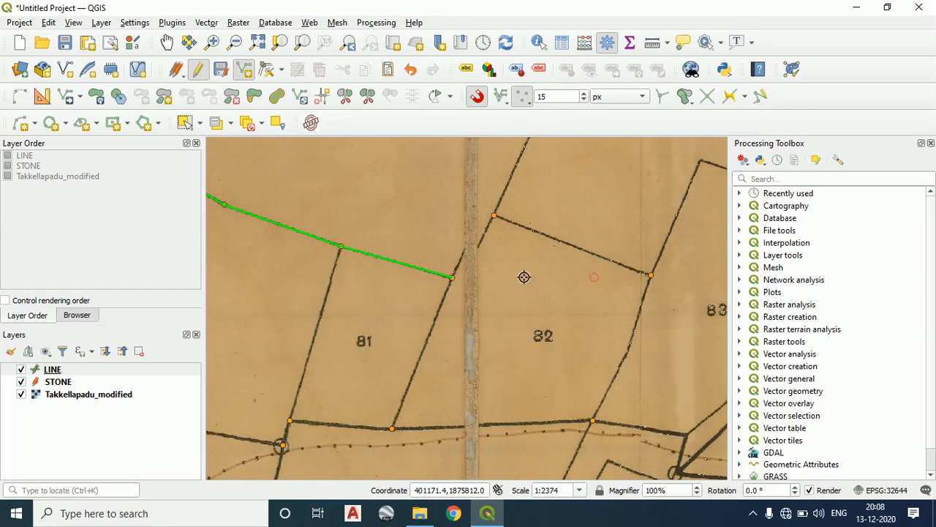
Draw a line from parcel 81's northeast corner stone to parcel 82's northwest corner stone, accepting the default attributes
{"action": "left_click", "coordinate": [453, 279]}
{"action": "left_click", "coordinate": [493, 217]}
{"action": "right_click", "coordinate": [492, 217]}
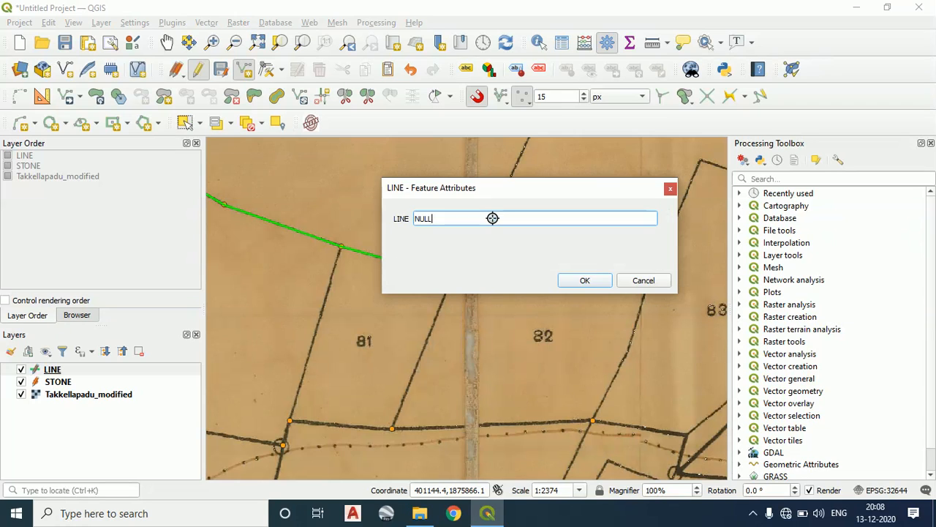
{"action": "left_click", "coordinate": [589, 278]}
Draw parcel 82's northern boundary line from its northwest corner stone to the stone bordering parcel 83, accepting the default attributes
{"action": "scroll", "coordinate": [510, 220], "scroll_direction": "down", "scroll_amount": 1}
{"action": "left_click_drag", "start_coordinate": [509, 220], "coordinate": [380, 207]}
{"action": "scroll", "coordinate": [379, 207], "scroll_direction": "up", "scroll_amount": 1}
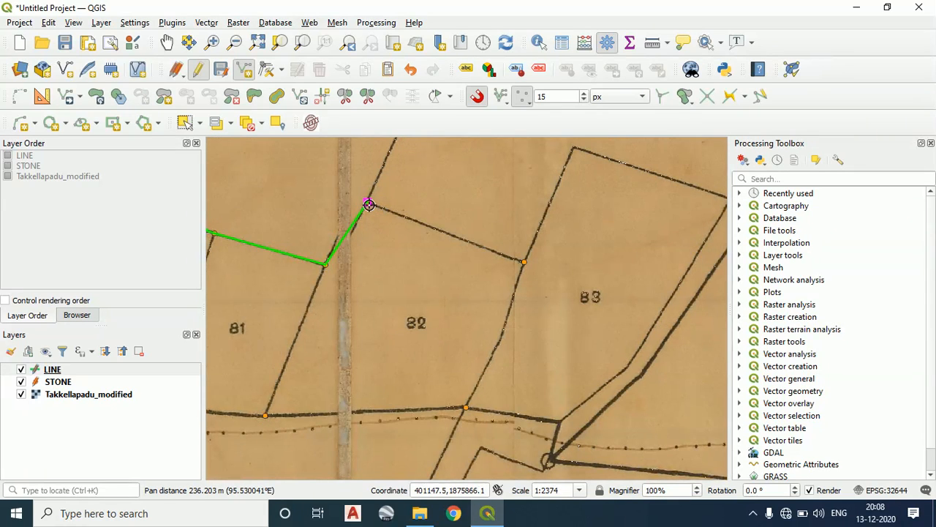
{"action": "left_click", "coordinate": [518, 261]}
{"action": "right_click", "coordinate": [524, 245]}
{"action": "left_click", "coordinate": [583, 281]}
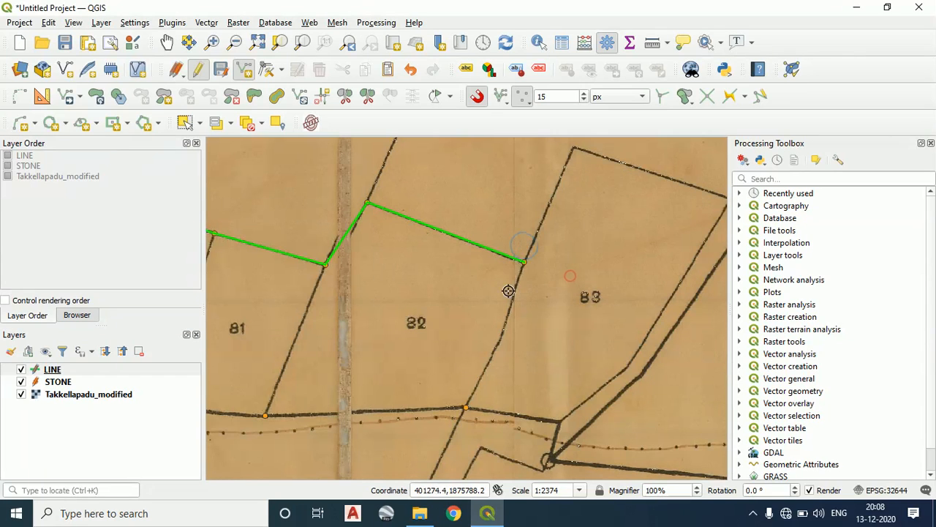
{"action": "left_click", "coordinate": [465, 404]}
{"action": "right_click", "coordinate": [464, 405]}
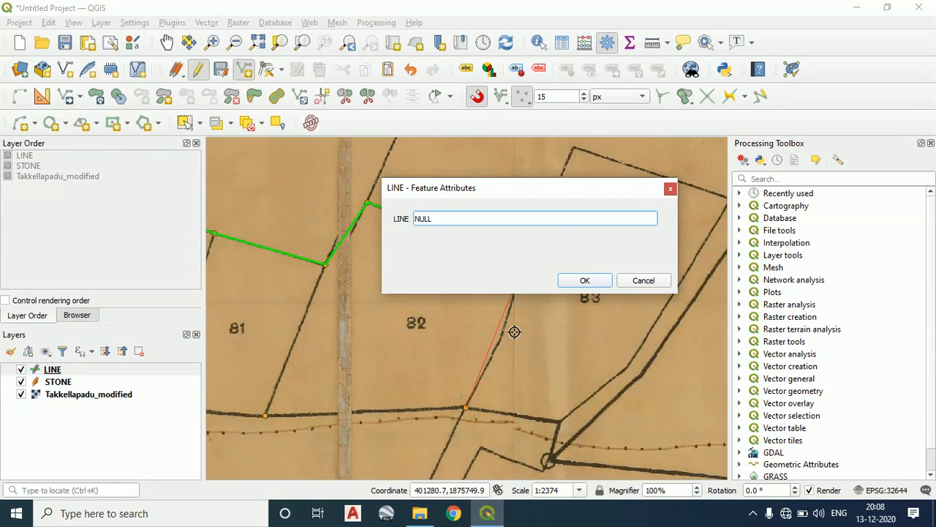
{"action": "left_click_drag", "start_coordinate": [544, 194], "coordinate": [734, 120]}
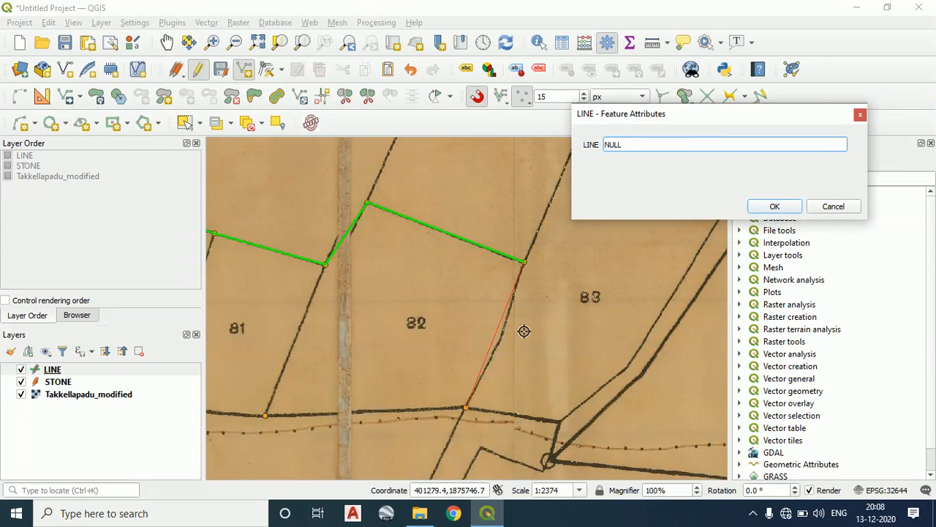
{"action": "left_click", "coordinate": [824, 210]}
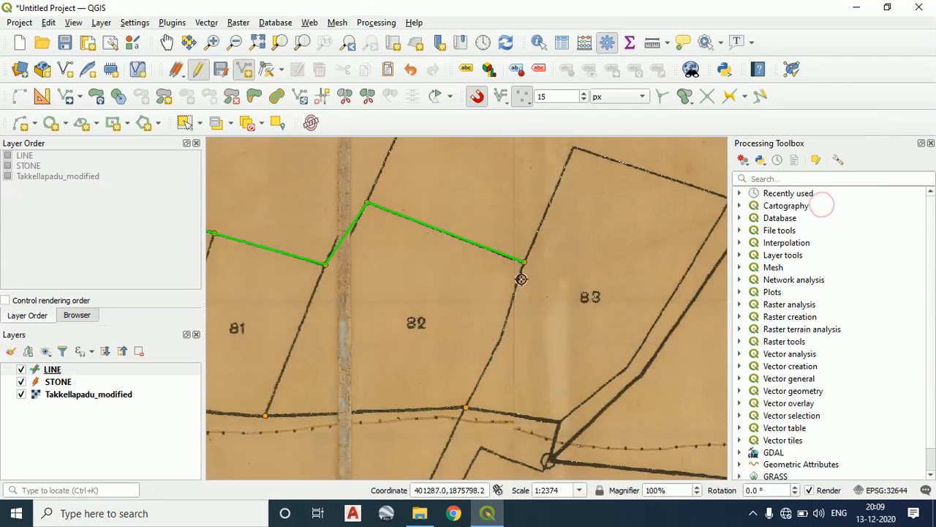
Draw the upper part of parcel 82's eastern boundary from its northeast corner stone to the bend, accepting the default attributes
{"action": "scroll", "coordinate": [521, 272], "scroll_direction": "up", "scroll_amount": 2}
{"action": "left_click", "coordinate": [533, 213]}
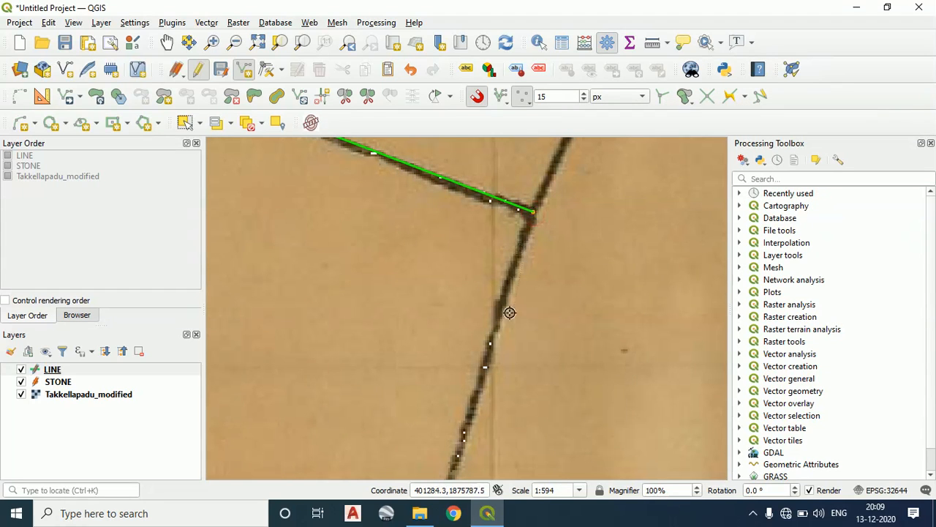
{"action": "scroll", "coordinate": [491, 388], "scroll_direction": "down", "scroll_amount": 2}
{"action": "scroll", "coordinate": [496, 331], "scroll_direction": "up", "scroll_amount": 1}
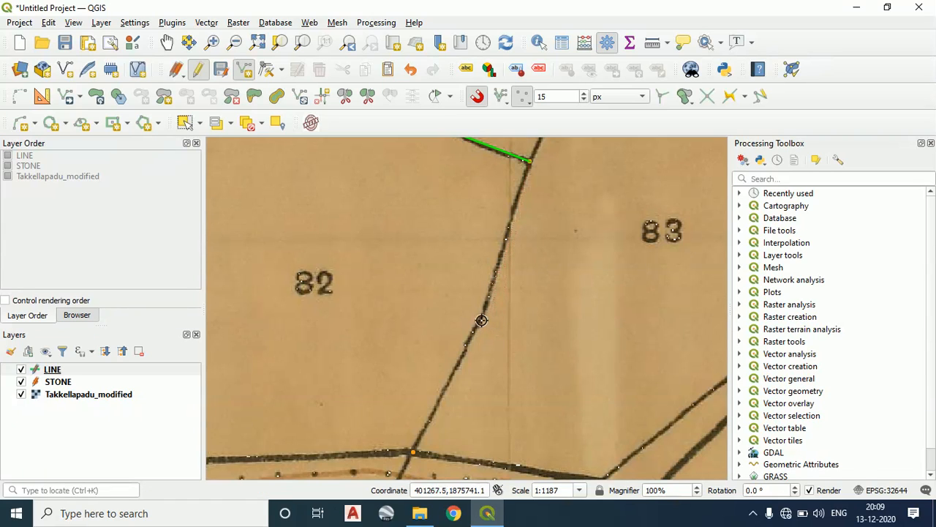
{"action": "left_click", "coordinate": [482, 320]}
{"action": "right_click", "coordinate": [481, 320]}
{"action": "left_click", "coordinate": [773, 208]}
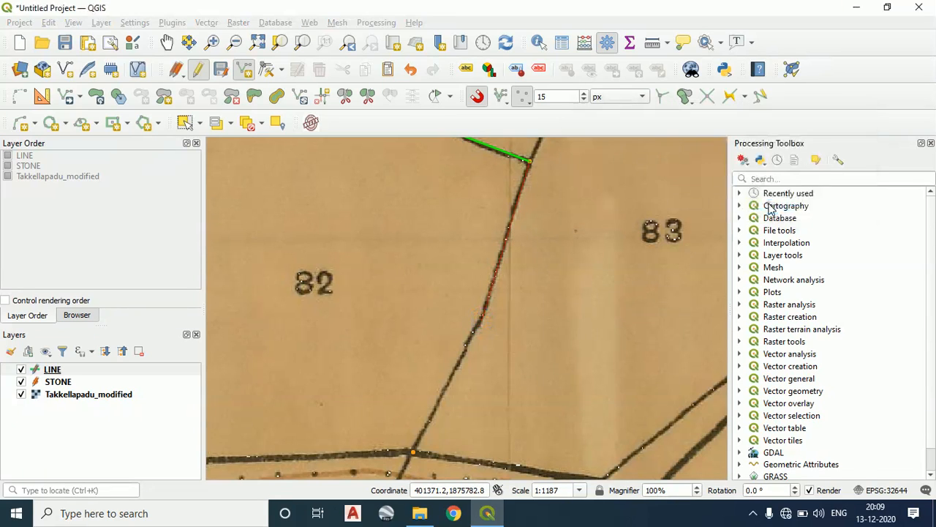
Draw the lower part of parcel 82's eastern boundary from the bend to its southeast corner stone, accepting the default attributes
{"action": "left_click", "coordinate": [410, 453]}
{"action": "right_click", "coordinate": [411, 452]}
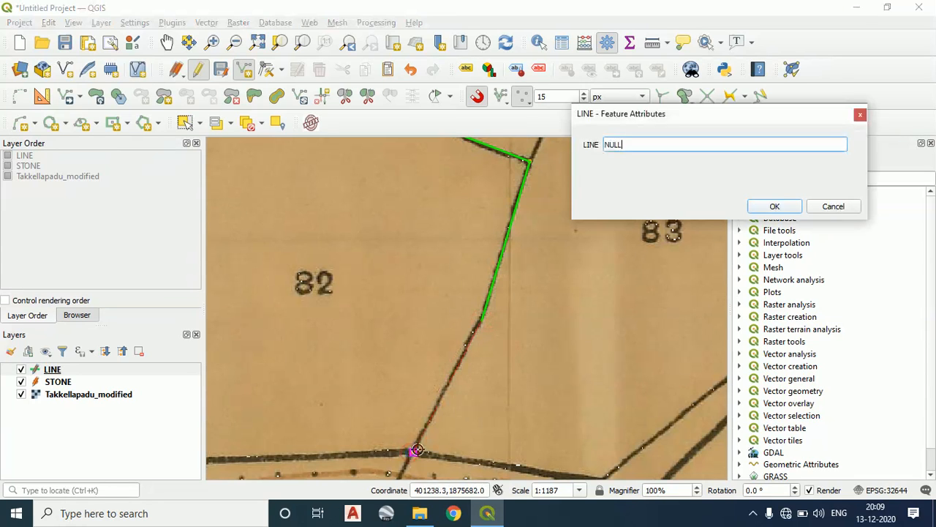
{"action": "left_click", "coordinate": [774, 209]}
Draw parcel 82's southern boundary line between its southwest and southeast corner stones, accepting the default attributes
{"action": "scroll", "coordinate": [468, 415], "scroll_direction": "down", "scroll_amount": 2}
{"action": "left_click_drag", "start_coordinate": [468, 415], "coordinate": [612, 370]}
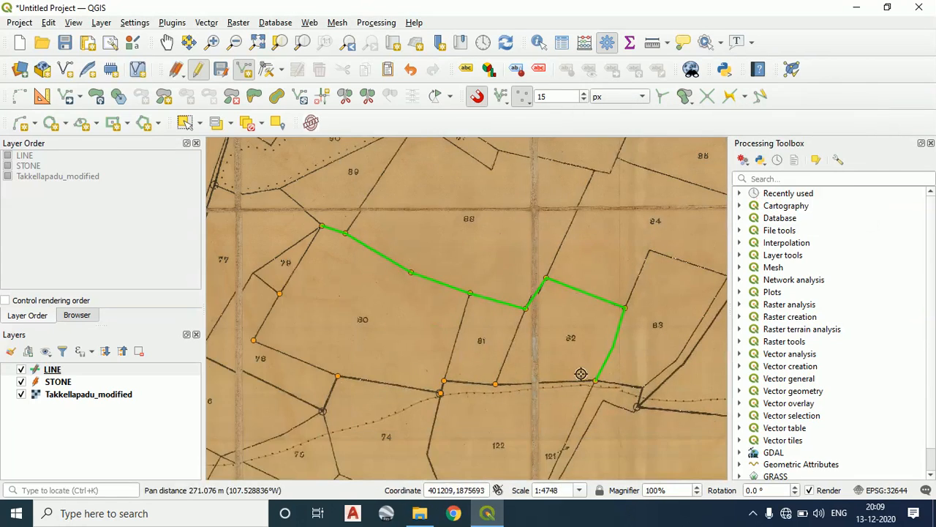
{"action": "scroll", "coordinate": [593, 382], "scroll_direction": "up", "scroll_amount": 1}
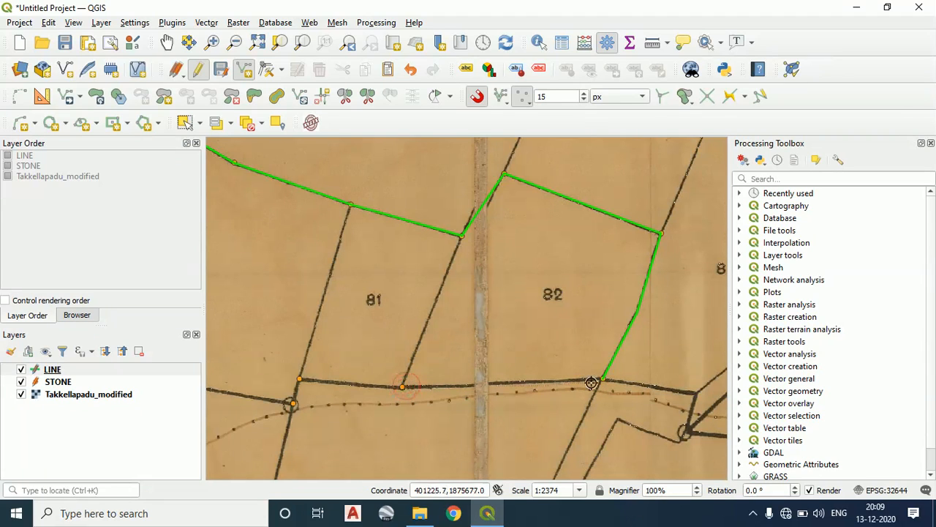
{"action": "right_click", "coordinate": [602, 378]}
{"action": "left_click", "coordinate": [773, 205]}
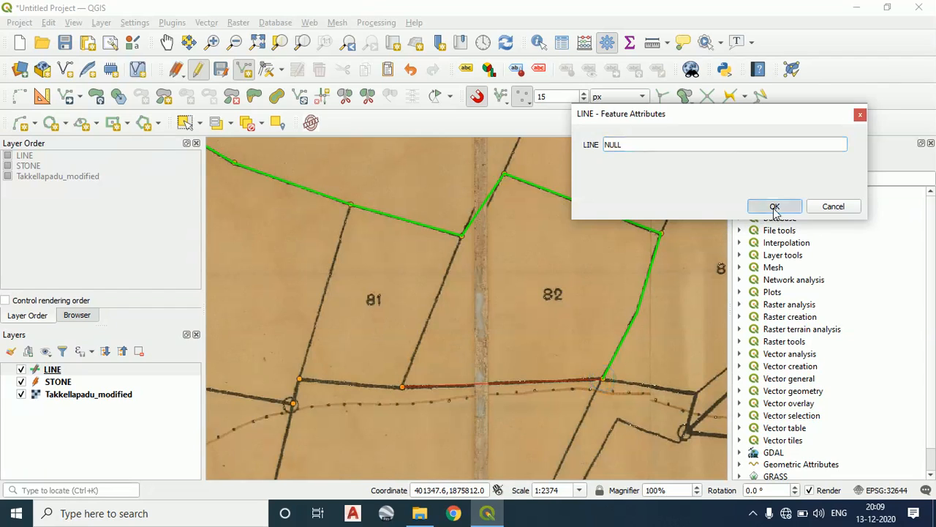
Draw parcel 81's southern boundary line from its southeast corner stone to its southwest corner stone, accepting the default attributes
{"action": "scroll", "coordinate": [403, 389], "scroll_direction": "up", "scroll_amount": 1}
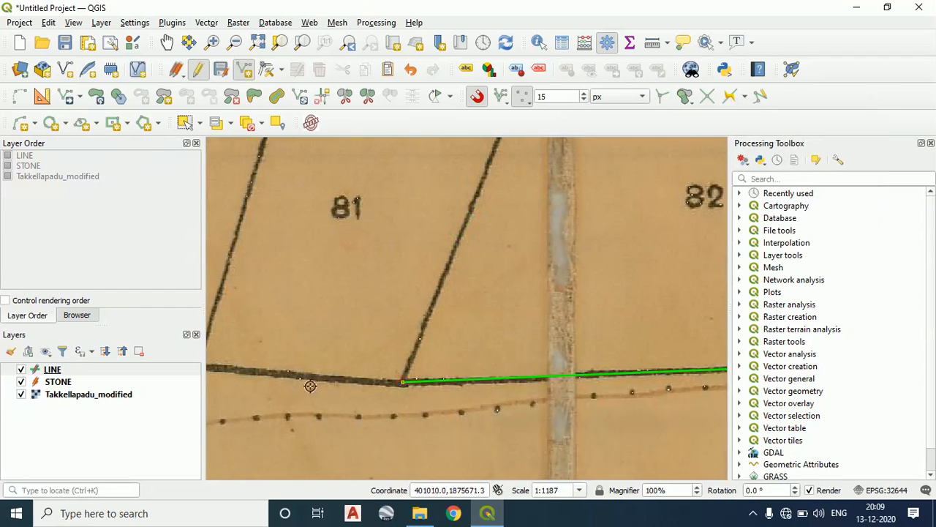
{"action": "left_click_drag", "start_coordinate": [248, 379], "coordinate": [448, 389]}
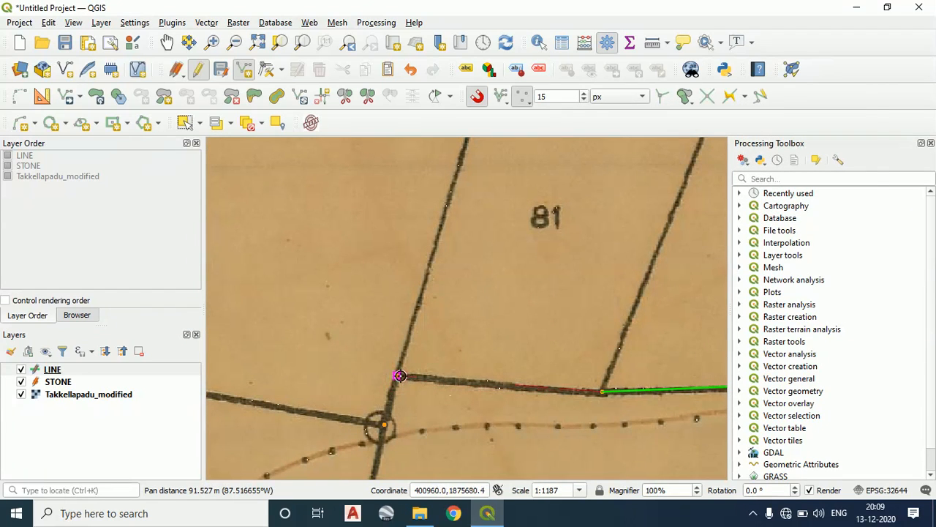
{"action": "left_click", "coordinate": [399, 376]}
{"action": "right_click", "coordinate": [399, 375]}
{"action": "left_click", "coordinate": [773, 207]}
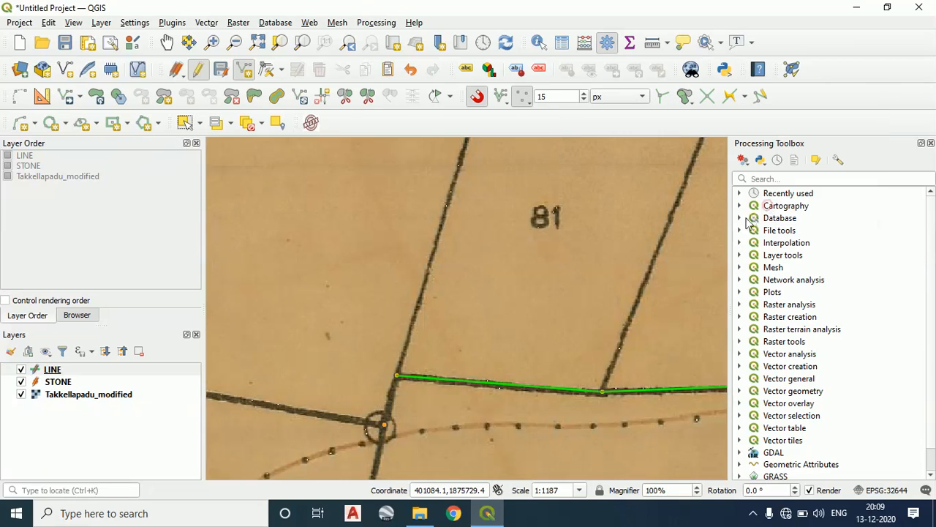
Draw the short line from parcel 81's southwest corner stone to the circled stone where parcels 80, 74 and 122 meet, accepting the default attributes
{"action": "scroll", "coordinate": [351, 278], "scroll_direction": "down", "scroll_amount": 2}
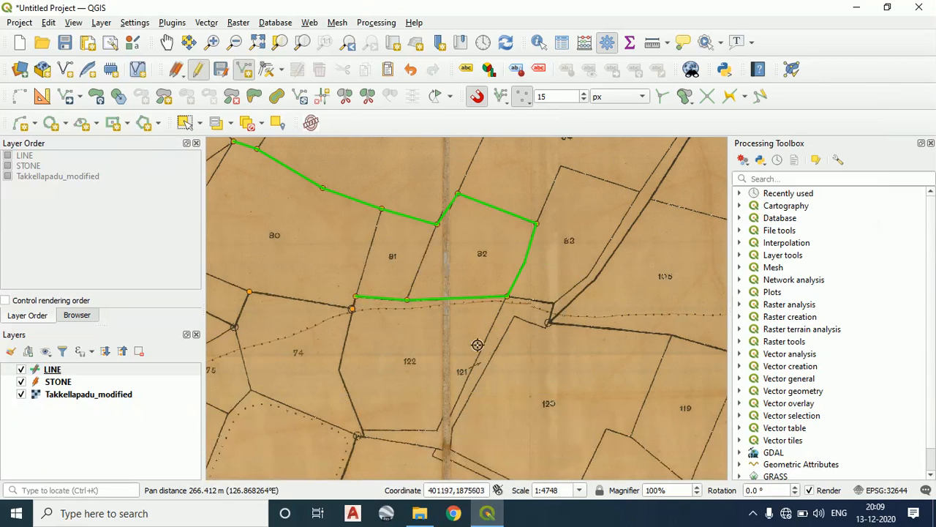
{"action": "scroll", "coordinate": [298, 308], "scroll_direction": "up", "scroll_amount": 1}
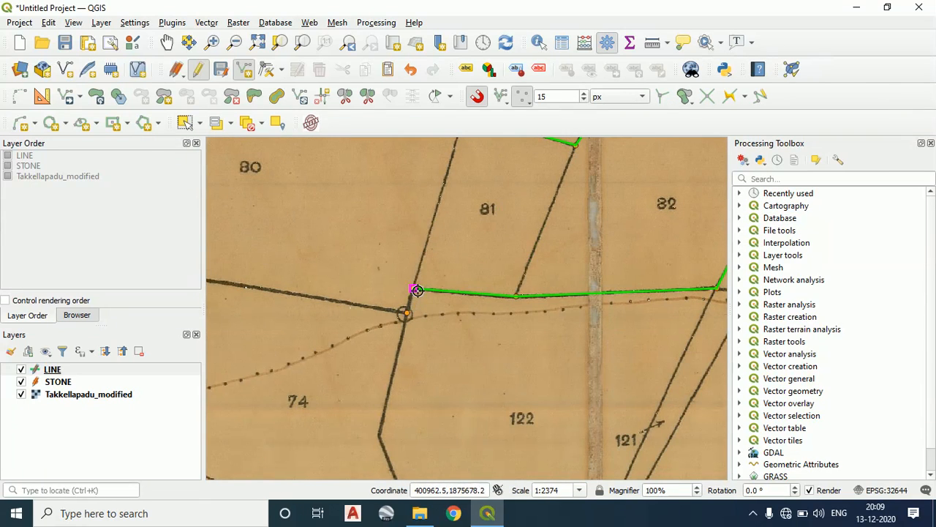
{"action": "left_click", "coordinate": [414, 290]}
{"action": "right_click", "coordinate": [408, 313]}
{"action": "key", "text": "Return"}
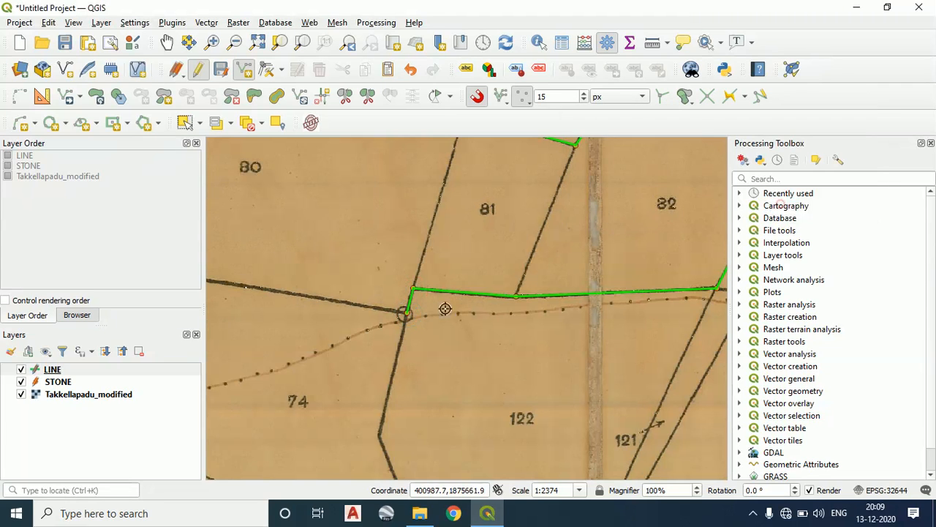
Draw parcel 80's boundary with parcel 74 from the stone near parcel 78 to the circled stone, accepting the default attributes
{"action": "scroll", "coordinate": [432, 314], "scroll_direction": "down", "scroll_amount": 2}
{"action": "scroll", "coordinate": [476, 322], "scroll_direction": "up", "scroll_amount": 1}
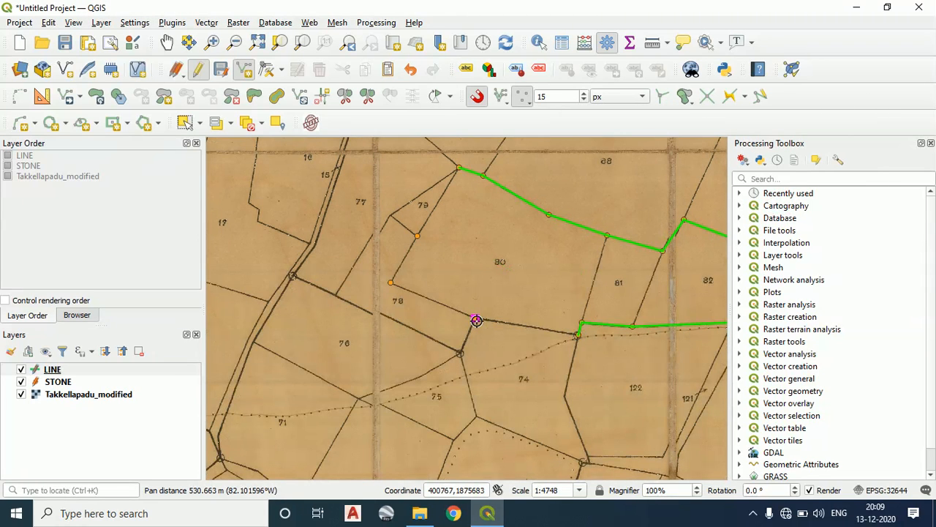
{"action": "left_click", "coordinate": [475, 319]}
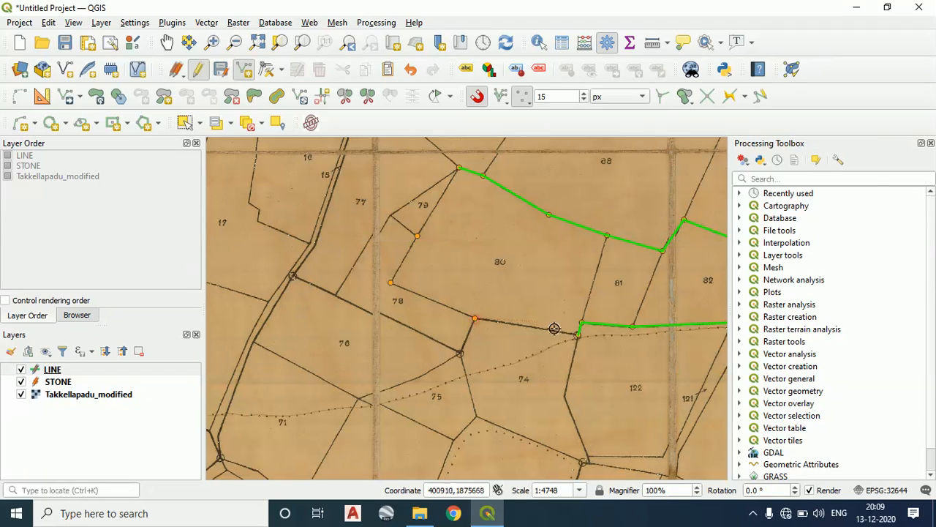
{"action": "left_click", "coordinate": [574, 334]}
{"action": "right_click", "coordinate": [574, 334]}
{"action": "left_click", "coordinate": [780, 204]}
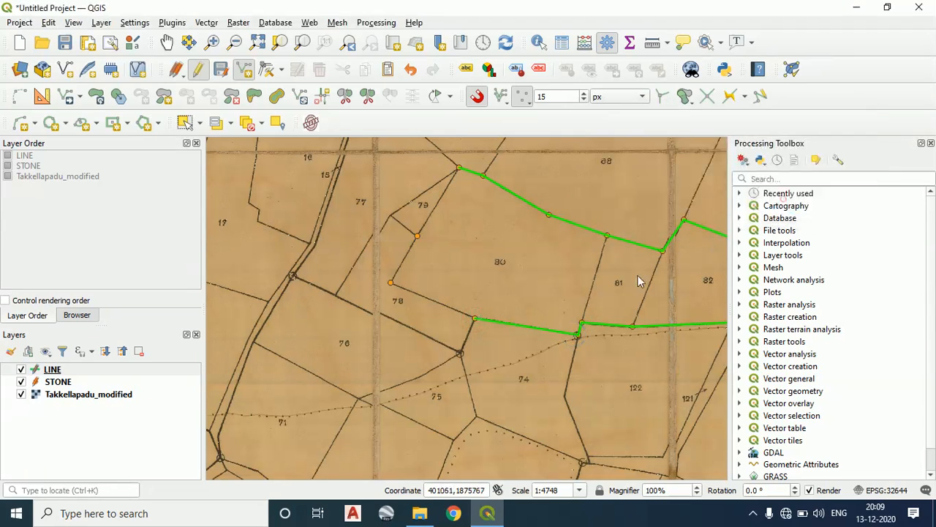
Draw parcel 80's southern boundary with parcel 78 up to its southwest corner stone, accepting the default attributes
{"action": "left_click", "coordinate": [475, 319]}
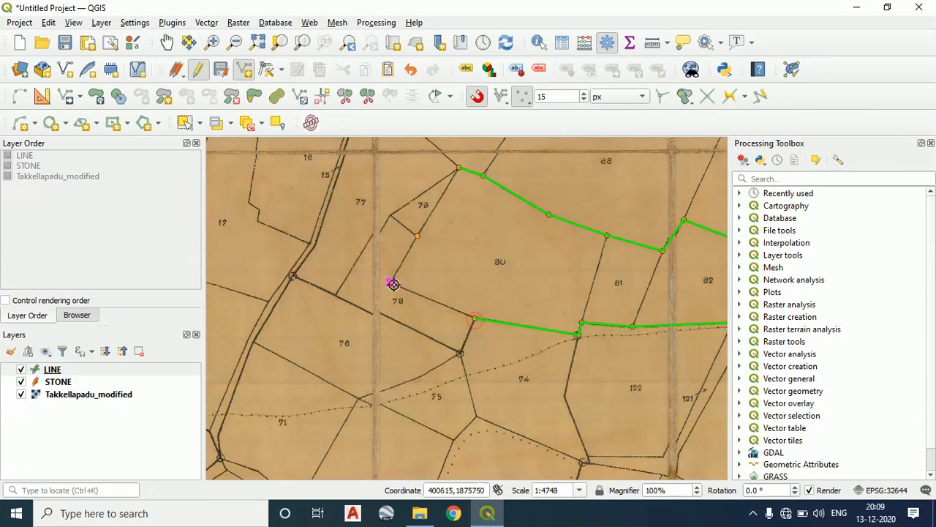
{"action": "left_click", "coordinate": [392, 284]}
{"action": "right_click", "coordinate": [393, 283]}
{"action": "left_click", "coordinate": [775, 200]}
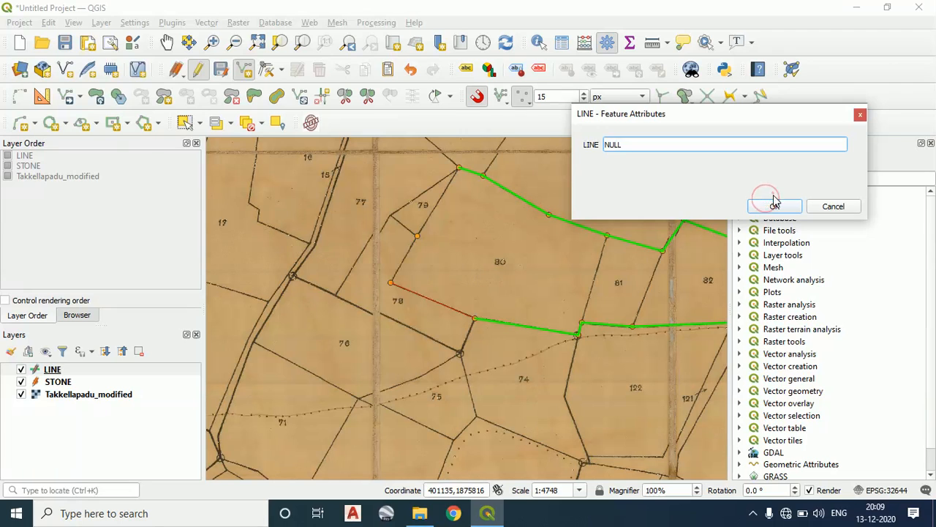
Draw parcel 80's western boundary as two lines from its southwest corner stone via the stone between parcels 78 and 79 to its northwest corner stone
{"action": "left_click", "coordinate": [392, 284]}
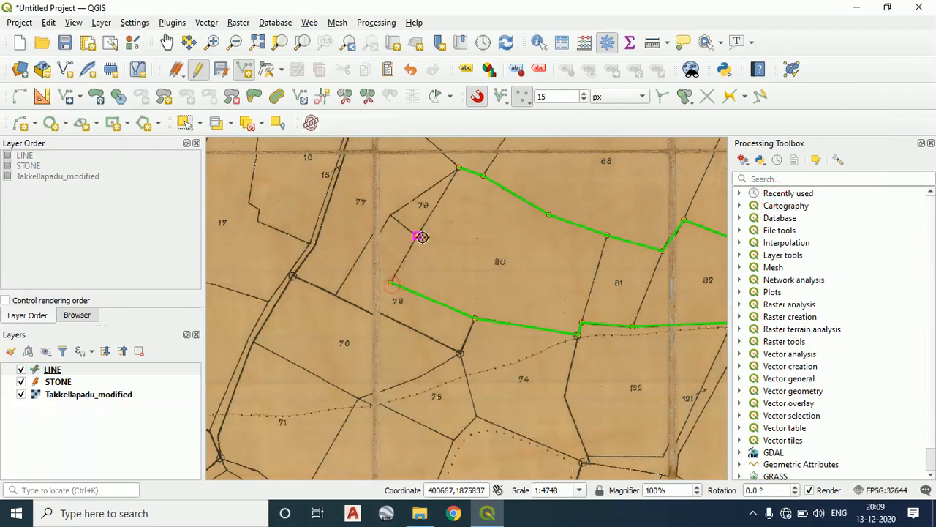
{"action": "right_click", "coordinate": [419, 237]}
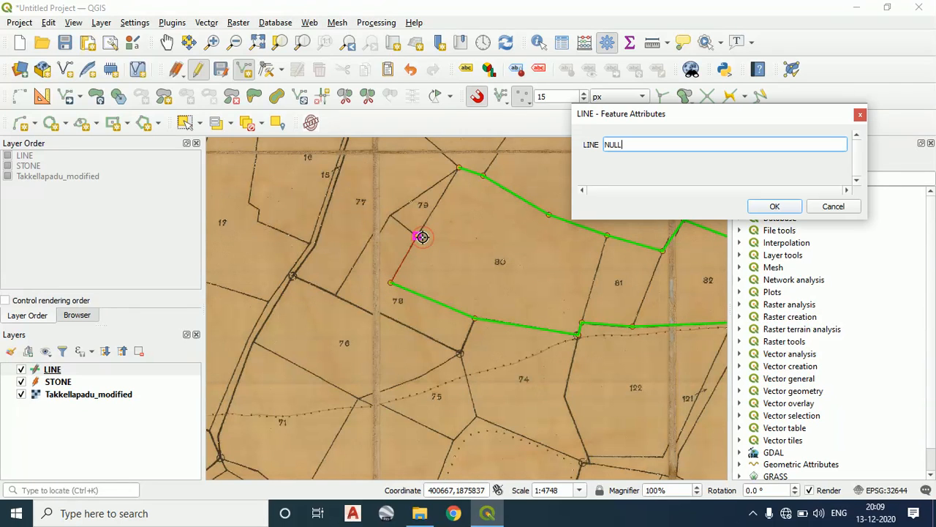
{"action": "left_click", "coordinate": [755, 208]}
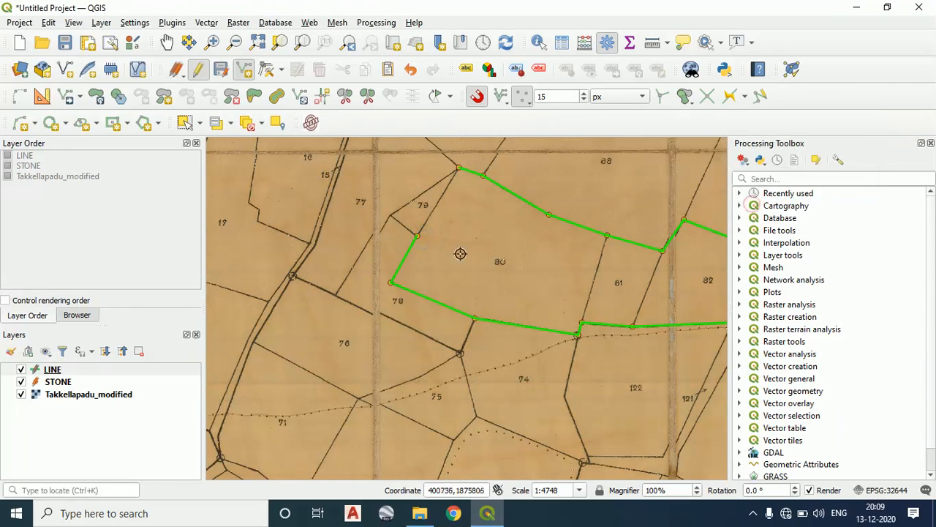
{"action": "right_click", "coordinate": [457, 168]}
{"action": "left_click", "coordinate": [768, 207]}
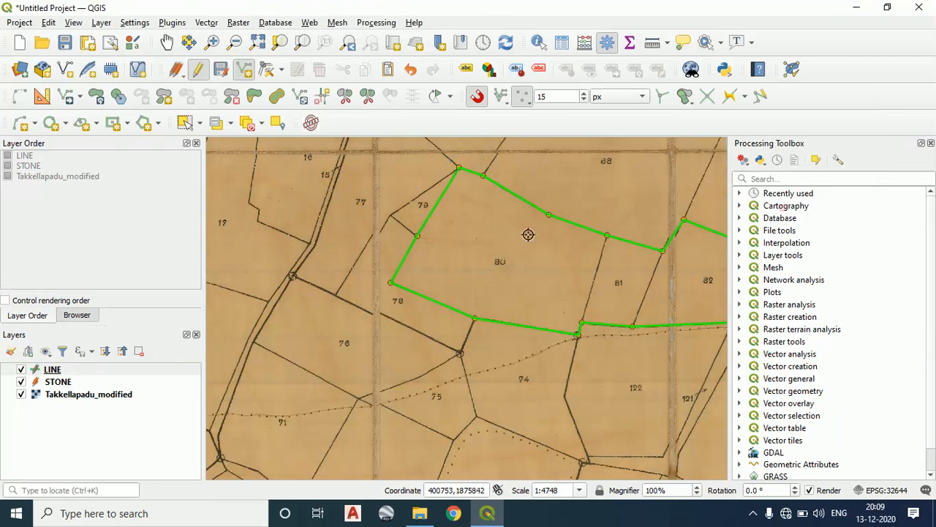
Turn off snapping and draw the shared boundary of parcels 80 and 81 up to the northern boundary, accepting the default attributes
{"action": "scroll", "coordinate": [372, 251], "scroll_direction": "down", "scroll_amount": 2}
{"action": "scroll", "coordinate": [367, 259], "scroll_direction": "up", "scroll_amount": 1}
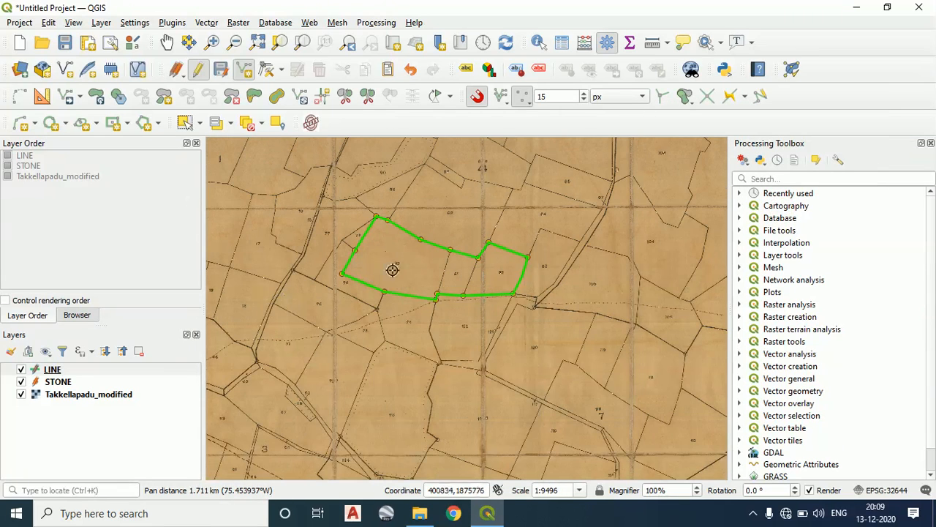
{"action": "scroll", "coordinate": [461, 255], "scroll_direction": "up", "scroll_amount": 2}
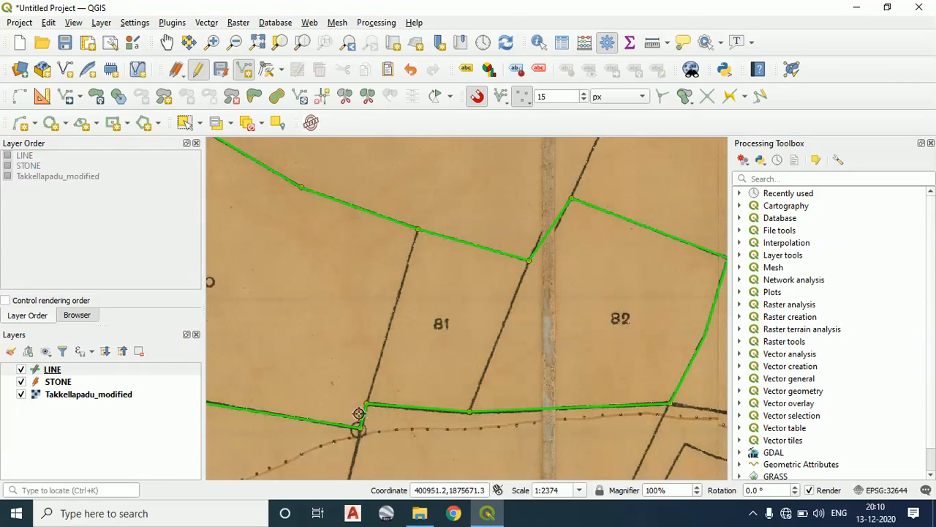
{"action": "left_click", "coordinate": [478, 97]}
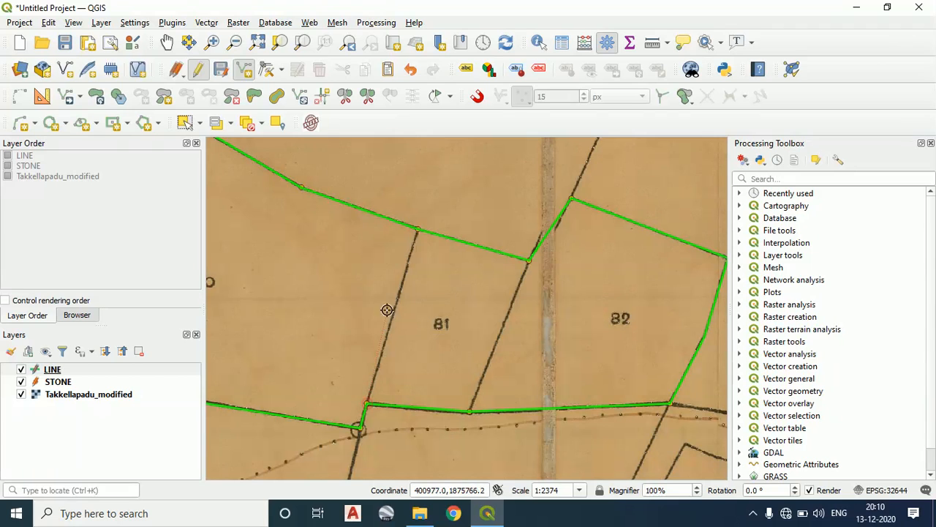
{"action": "left_click", "coordinate": [419, 228]}
{"action": "right_click", "coordinate": [419, 228]}
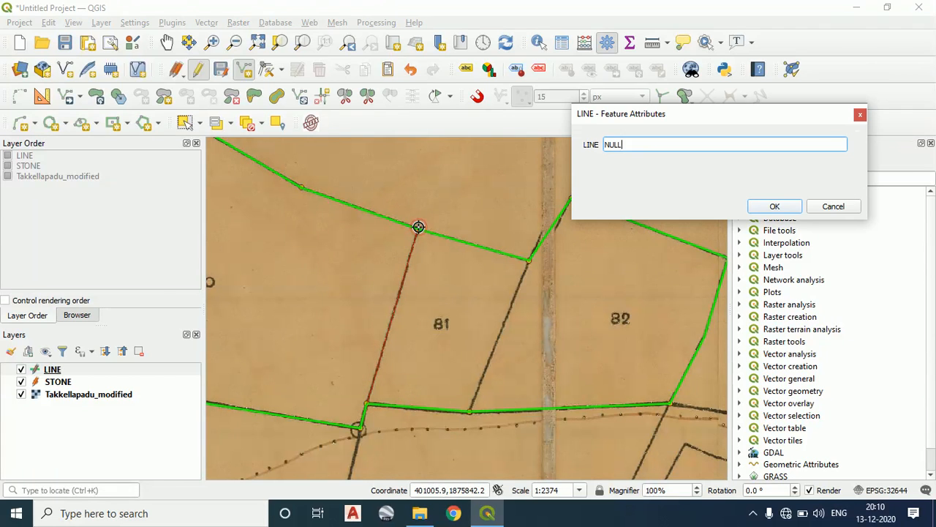
{"action": "left_click", "coordinate": [775, 207]}
Examine closely how the unsnapped line between parcels 80 and 81 meets the northern boundary line
{"action": "scroll", "coordinate": [475, 241], "scroll_direction": "up", "scroll_amount": 6}
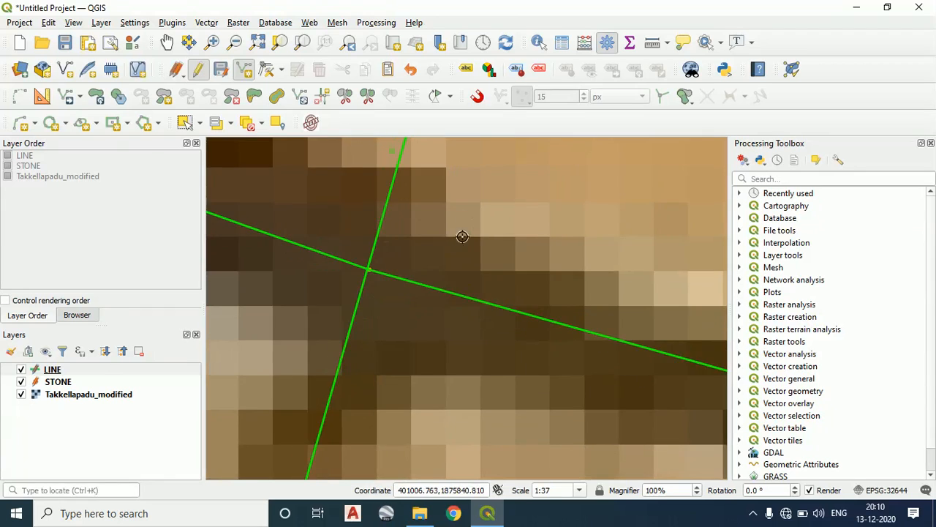
{"action": "scroll", "coordinate": [468, 248], "scroll_direction": "down", "scroll_amount": 2}
{"action": "scroll", "coordinate": [479, 257], "scroll_direction": "up", "scroll_amount": 1}
{"action": "scroll", "coordinate": [494, 280], "scroll_direction": "down", "scroll_amount": 1}
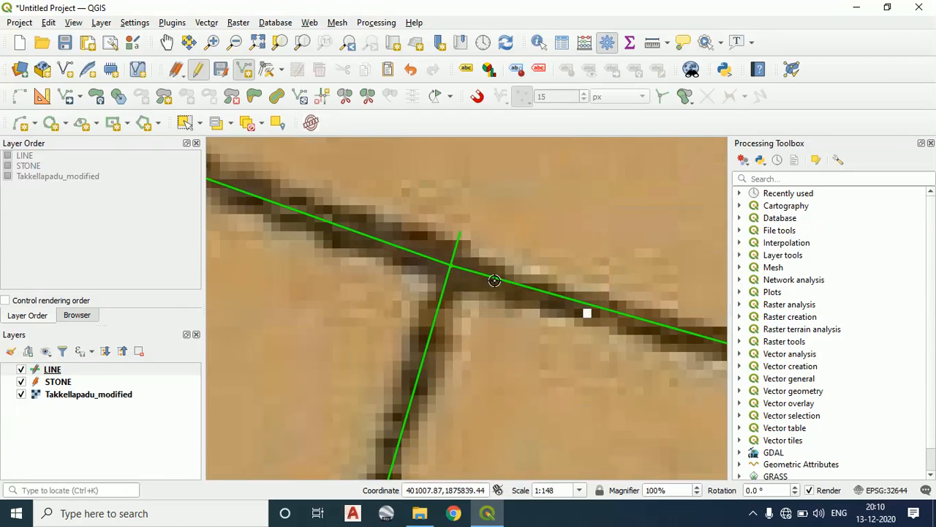
{"action": "scroll", "coordinate": [495, 281], "scroll_direction": "down", "scroll_amount": 2}
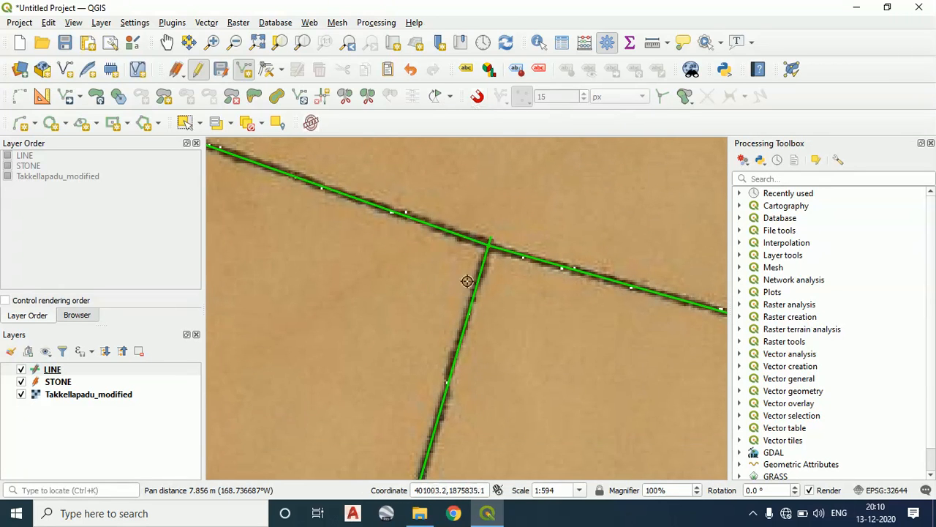
{"action": "left_click_drag", "start_coordinate": [516, 260], "coordinate": [398, 202]}
{"action": "scroll", "coordinate": [618, 372], "scroll_direction": "down", "scroll_amount": 1}
{"action": "left_click_drag", "start_coordinate": [620, 373], "coordinate": [484, 306]}
{"action": "left_click_drag", "start_coordinate": [518, 356], "coordinate": [521, 289]}
{"action": "left_click_drag", "start_coordinate": [498, 378], "coordinate": [523, 311]}
{"action": "scroll", "coordinate": [515, 356], "scroll_direction": "down", "scroll_amount": 2}
{"action": "left_click_drag", "start_coordinate": [514, 357], "coordinate": [514, 347]}
Draw the shared boundary of parcels 81 and 82 from south to north without snapping, accepting the default attributes
{"action": "scroll", "coordinate": [511, 363], "scroll_direction": "up", "scroll_amount": 2}
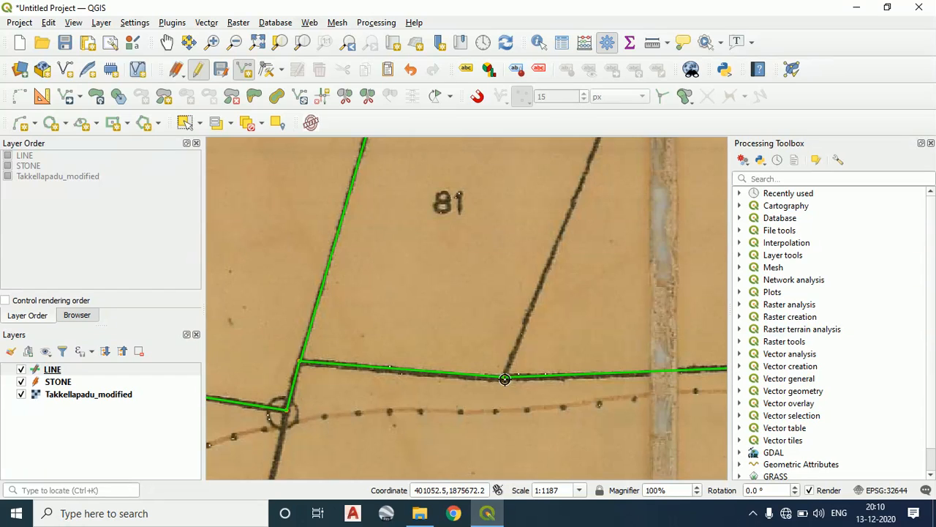
{"action": "scroll", "coordinate": [554, 213], "scroll_direction": "down", "scroll_amount": 1}
{"action": "left_click_drag", "start_coordinate": [554, 213], "coordinate": [499, 341]}
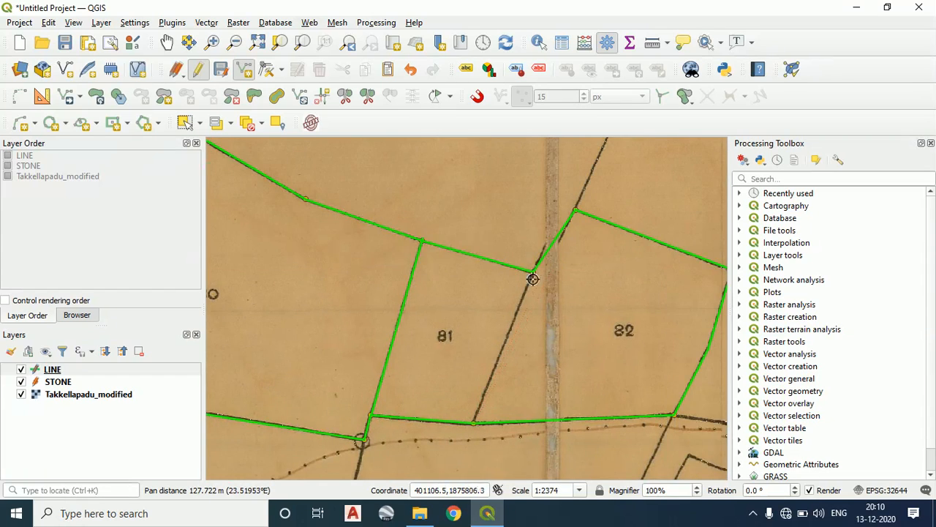
{"action": "scroll", "coordinate": [534, 278], "scroll_direction": "up", "scroll_amount": 1}
{"action": "scroll", "coordinate": [534, 264], "scroll_direction": "up", "scroll_amount": 3}
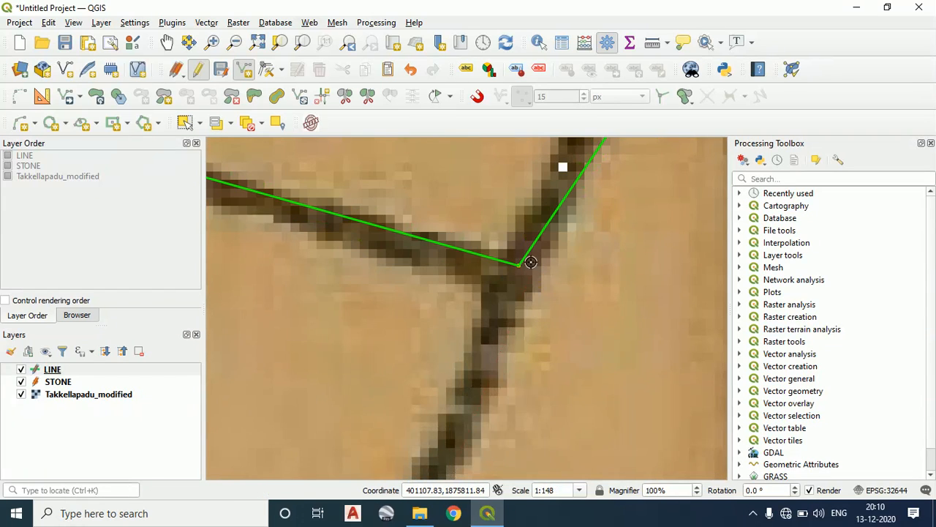
{"action": "right_click", "coordinate": [519, 265]}
{"action": "left_click", "coordinate": [771, 208]}
Examine the northern end of the unsnapped line between parcels 81 and 82, and review the three digitized parcels
{"action": "scroll", "coordinate": [522, 249], "scroll_direction": "up", "scroll_amount": 2}
{"action": "scroll", "coordinate": [414, 294], "scroll_direction": "up", "scroll_amount": 2}
{"action": "scroll", "coordinate": [414, 293], "scroll_direction": "down", "scroll_amount": 6}
{"action": "scroll", "coordinate": [531, 335], "scroll_direction": "down", "scroll_amount": 4}
{"action": "scroll", "coordinate": [521, 307], "scroll_direction": "up", "scroll_amount": 1}
{"action": "left_click_drag", "start_coordinate": [528, 312], "coordinate": [454, 286]}
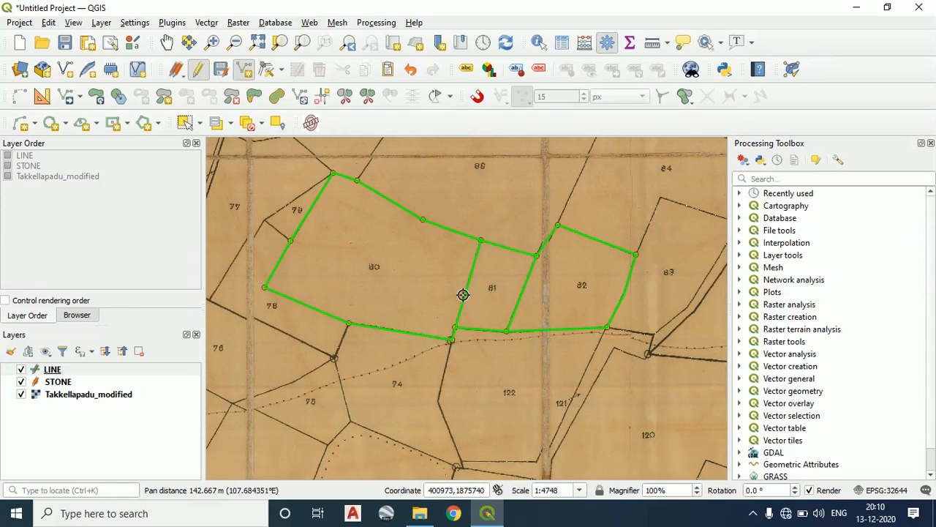
Draw a straight line across parcel 80 from its southern boundary vertex to its northern boundary vertex, accepting the default attributes
{"action": "scroll", "coordinate": [359, 319], "scroll_direction": "up", "scroll_amount": 1}
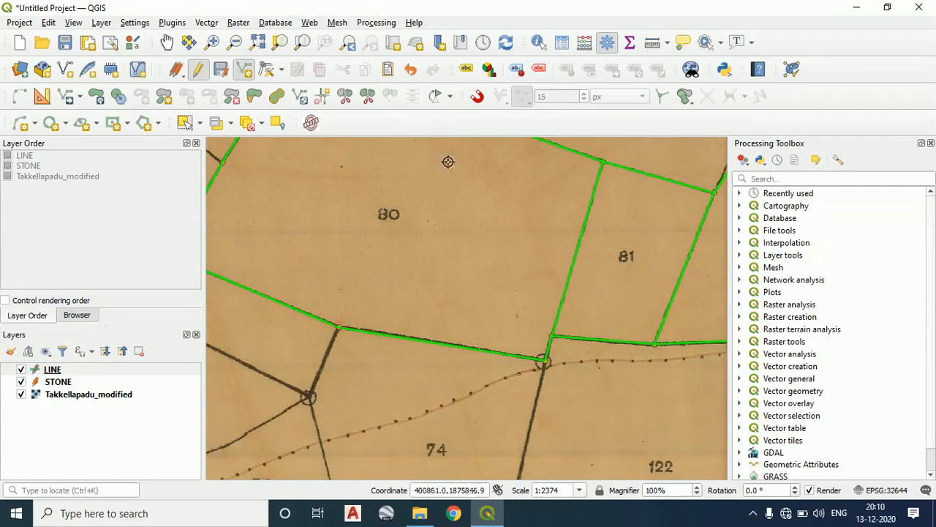
{"action": "left_click_drag", "start_coordinate": [449, 193], "coordinate": [402, 305]}
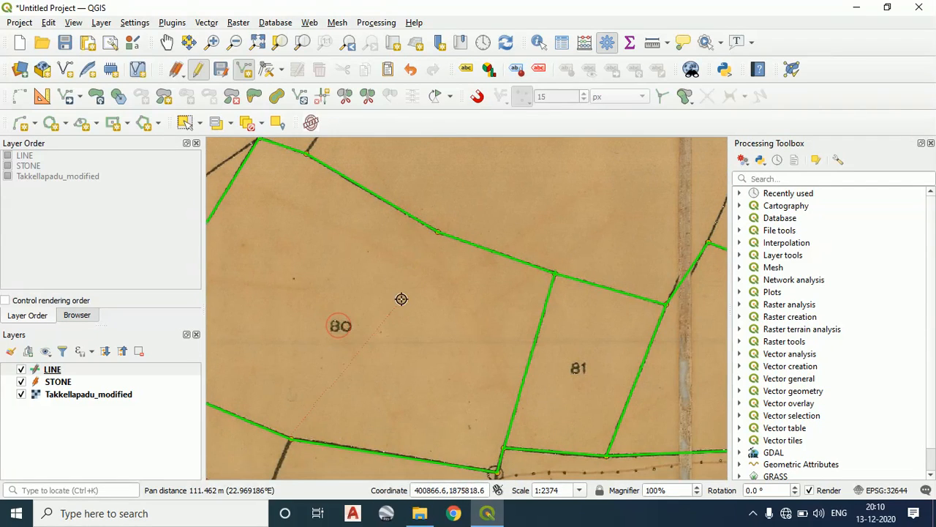
{"action": "left_click", "coordinate": [437, 230]}
{"action": "right_click", "coordinate": [437, 229]}
{"action": "left_click", "coordinate": [773, 207]}
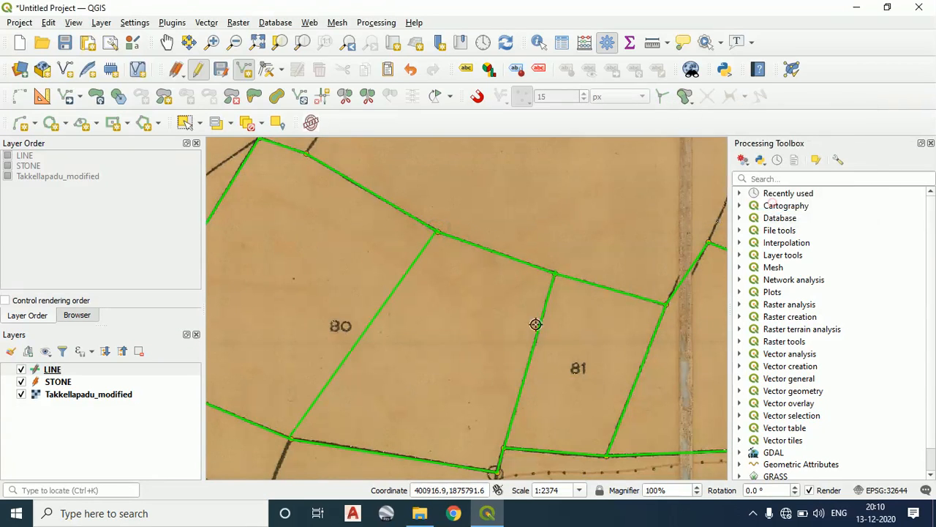
{"action": "left_click_drag", "start_coordinate": [392, 307], "coordinate": [540, 295]}
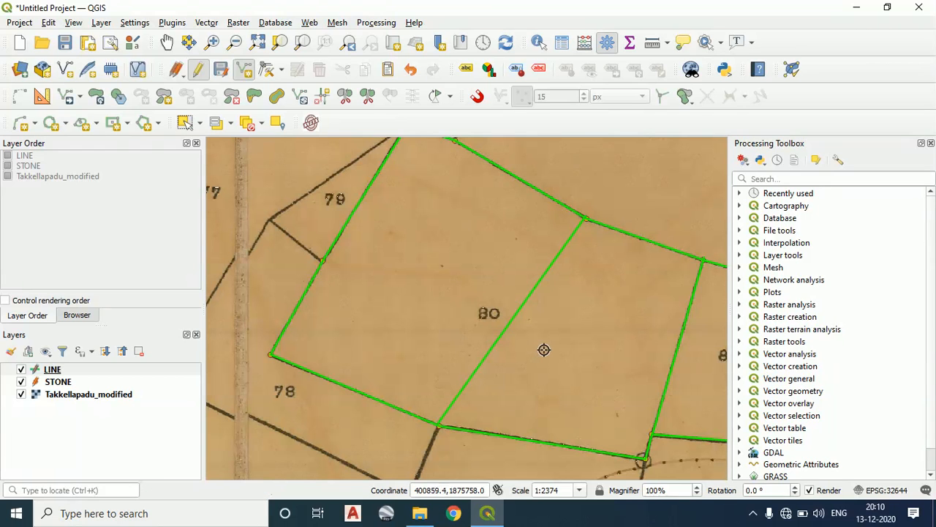
Select the line crossing the middle of parcel 80 and delete it
{"action": "scroll", "coordinate": [543, 350], "scroll_direction": "down", "scroll_amount": 1}
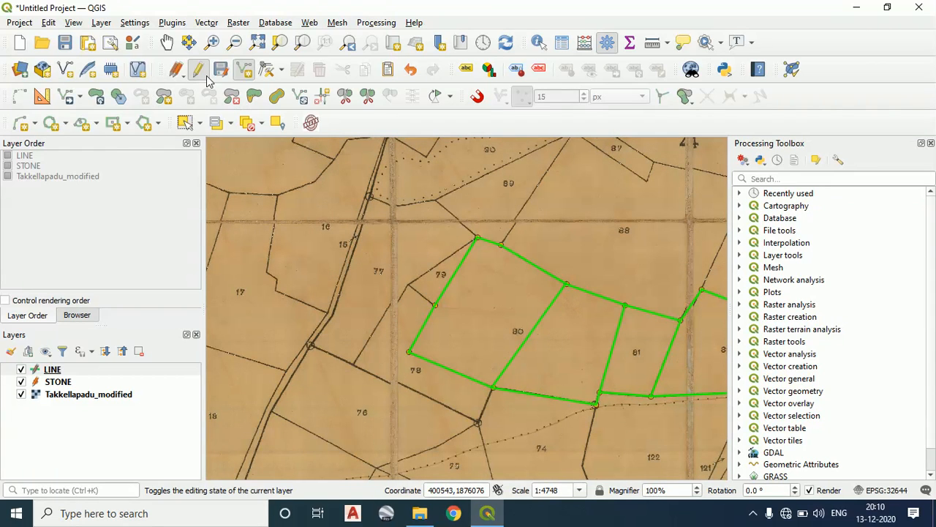
{"action": "left_click", "coordinate": [200, 123]}
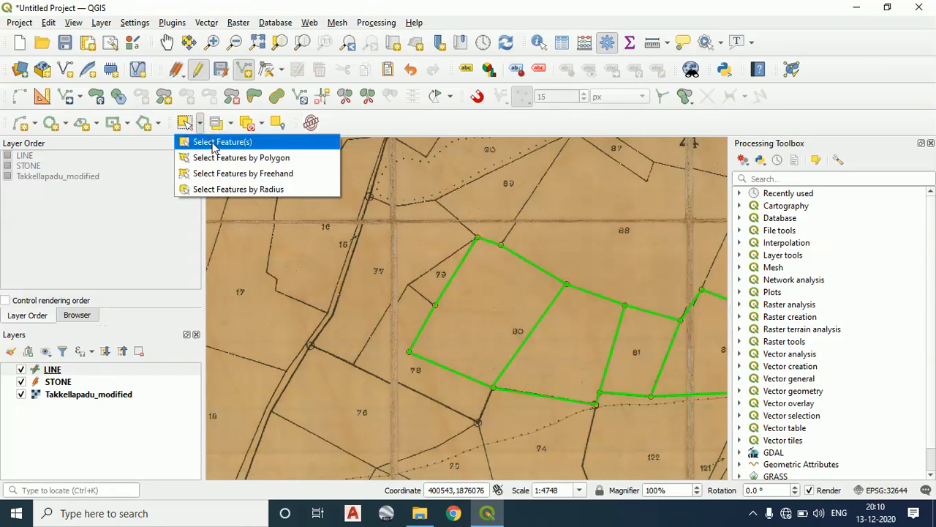
{"action": "left_click", "coordinate": [213, 142]}
{"action": "left_click", "coordinate": [533, 359]}
{"action": "left_click", "coordinate": [493, 335]}
{"action": "left_click", "coordinate": [528, 351]}
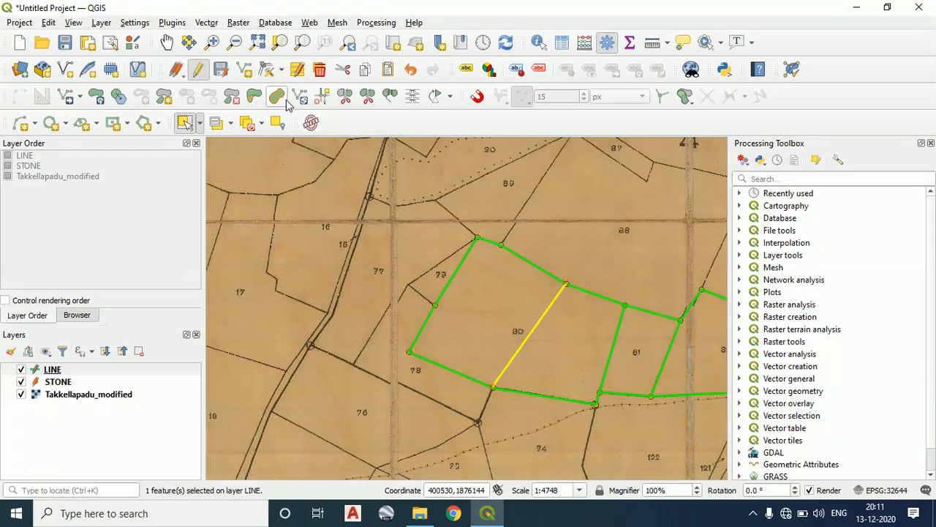
{"action": "left_click", "coordinate": [320, 69]}
Examine the digitized outlines and shared boundaries of parcels 80, 81 and 82 at different scales
{"action": "scroll", "coordinate": [607, 307], "scroll_direction": "down", "scroll_amount": 1}
{"action": "left_click_drag", "start_coordinate": [606, 307], "coordinate": [395, 217]}
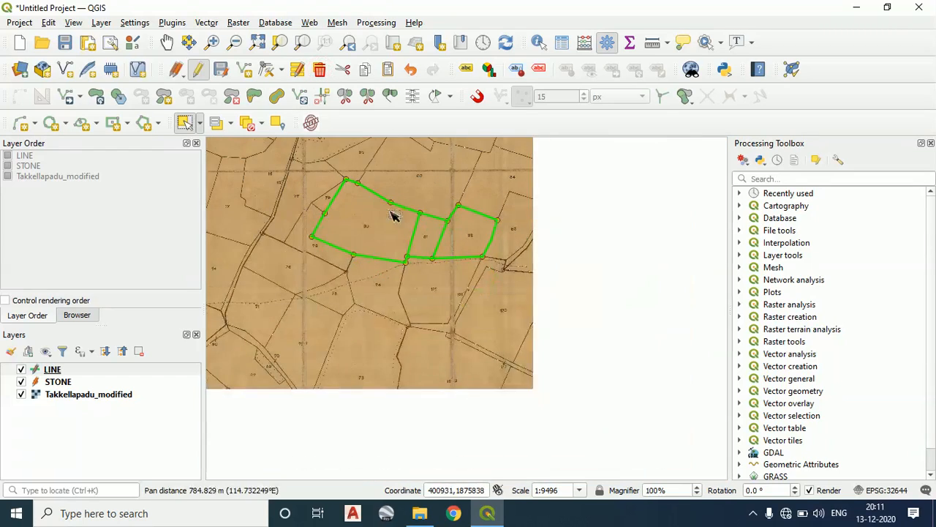
{"action": "scroll", "coordinate": [439, 308], "scroll_direction": "down", "scroll_amount": 1}
{"action": "scroll", "coordinate": [454, 320], "scroll_direction": "up", "scroll_amount": 2}
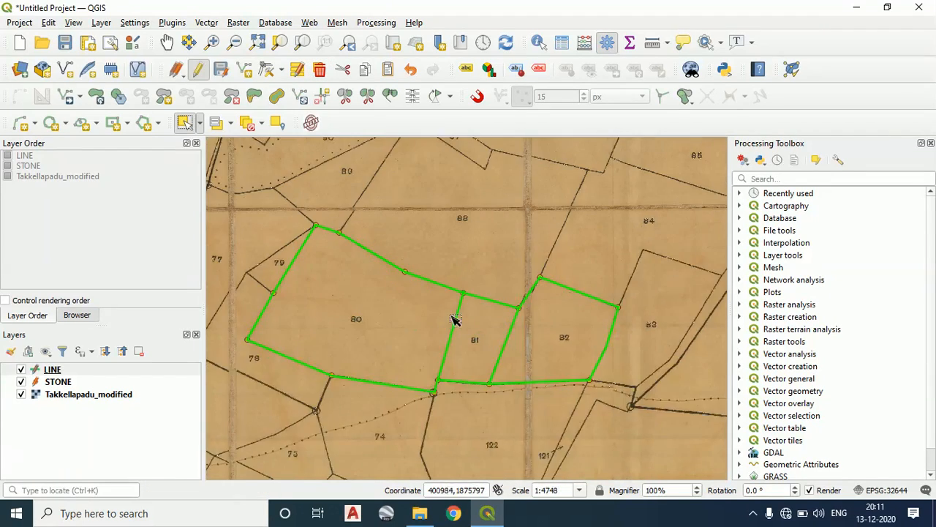
{"action": "scroll", "coordinate": [471, 303], "scroll_direction": "up", "scroll_amount": 3}
{"action": "scroll", "coordinate": [574, 329], "scroll_direction": "down", "scroll_amount": 2}
{"action": "left_click_drag", "start_coordinate": [575, 329], "coordinate": [463, 278]}
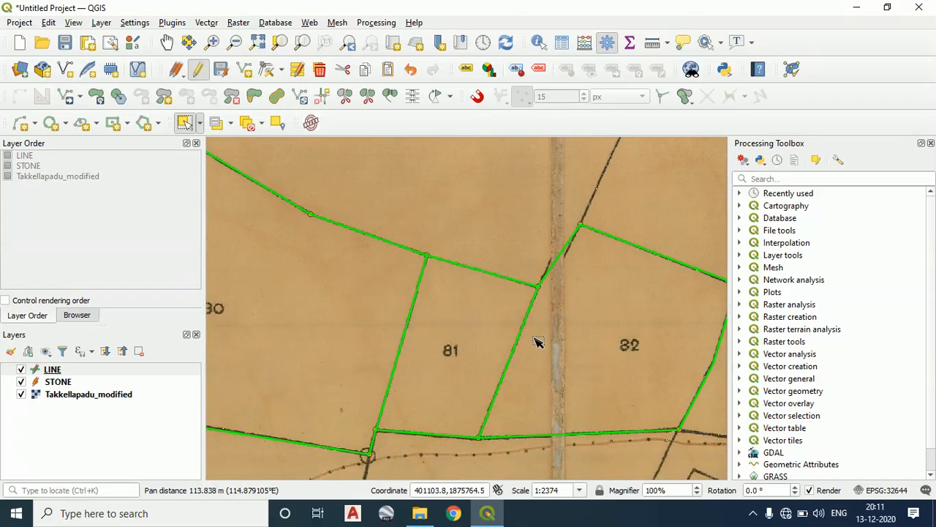
{"action": "left_click_drag", "start_coordinate": [540, 341], "coordinate": [493, 334]}
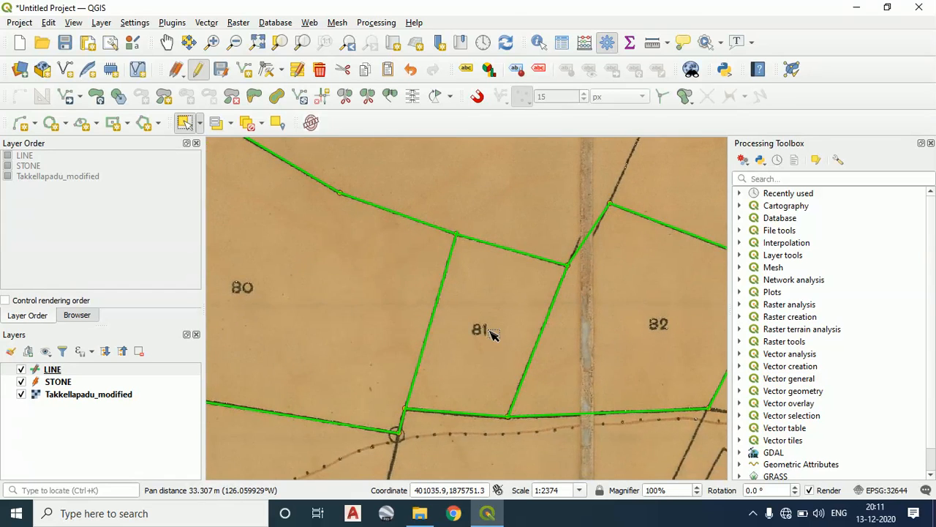
{"action": "scroll", "coordinate": [493, 330], "scroll_direction": "down", "scroll_amount": 1}
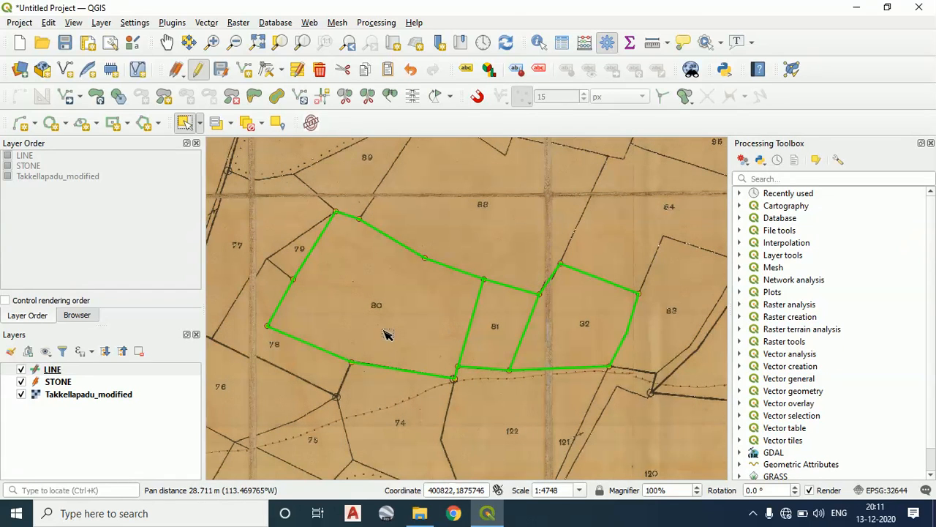
{"action": "left_click_drag", "start_coordinate": [380, 332], "coordinate": [429, 324]}
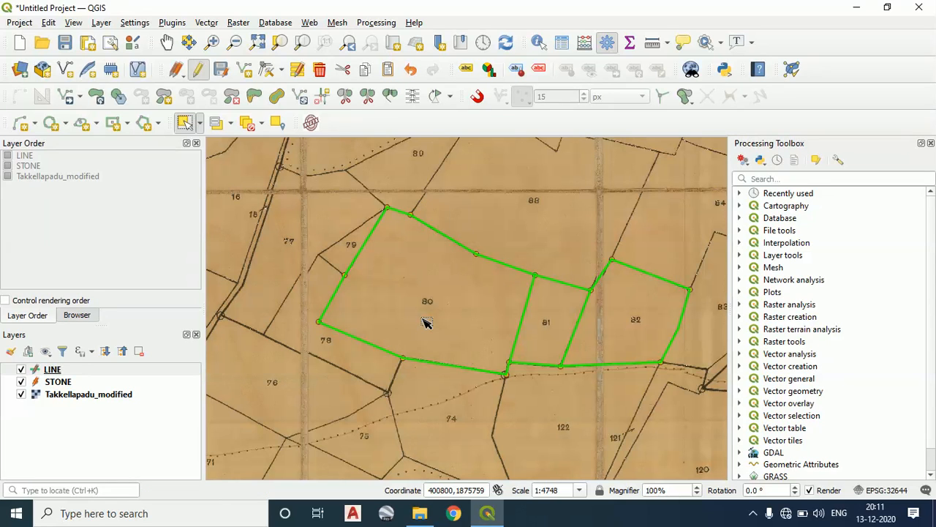
{"action": "left_click_drag", "start_coordinate": [558, 351], "coordinate": [505, 351]}
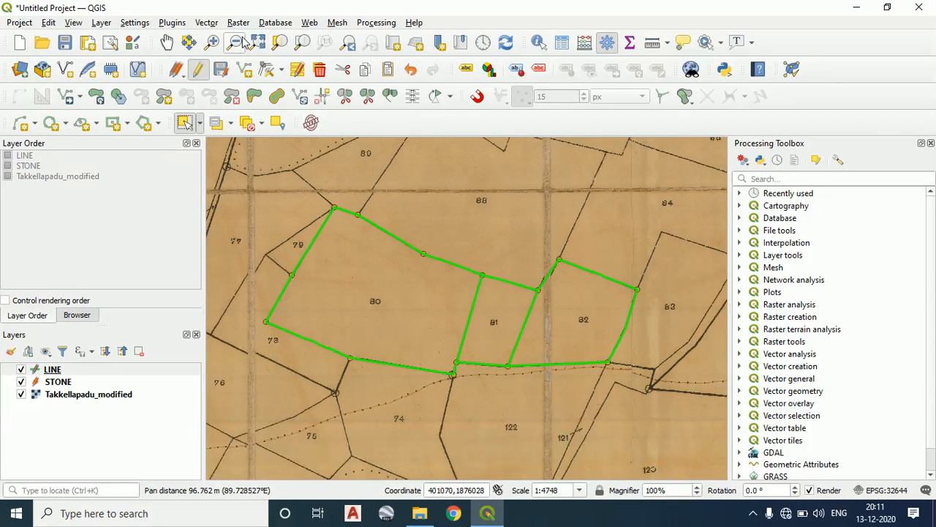
{"action": "left_click", "coordinate": [101, 22]}
{"action": "mouse_move", "coordinate": [177, 60]}
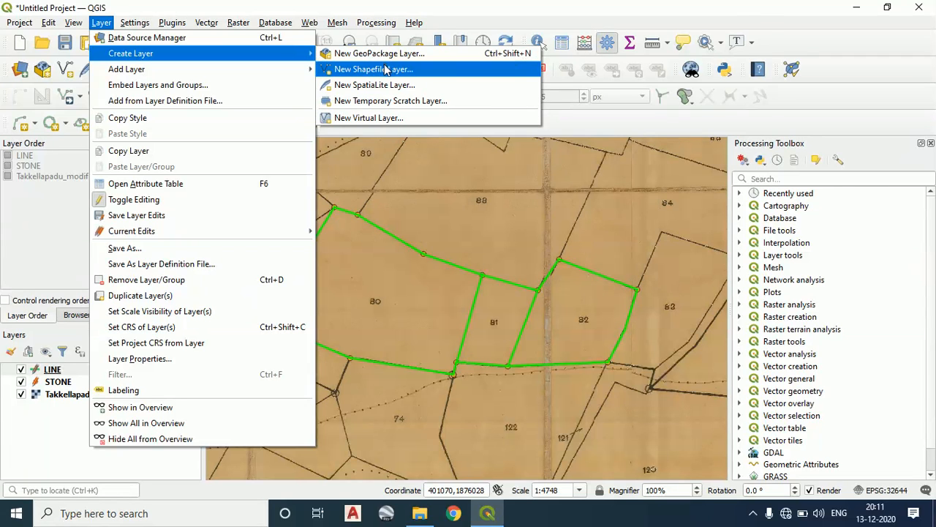
{"action": "left_click", "coordinate": [387, 69]}
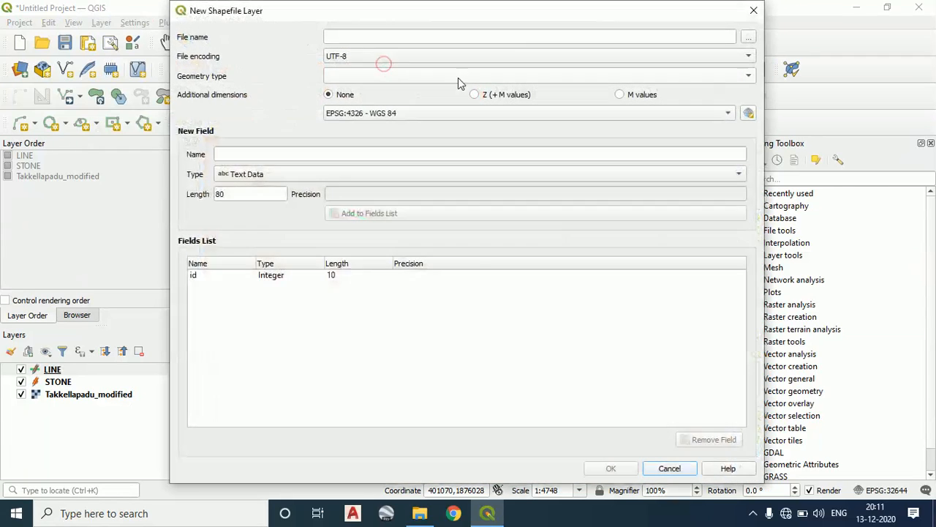
{"action": "left_click", "coordinate": [749, 38]}
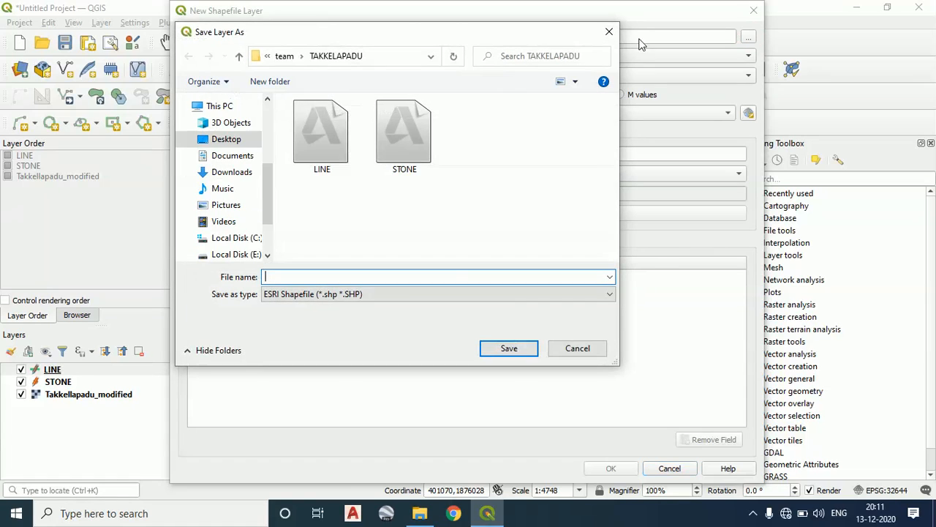
{"action": "left_click", "coordinate": [402, 277]}
{"action": "left_click", "coordinate": [577, 349]}
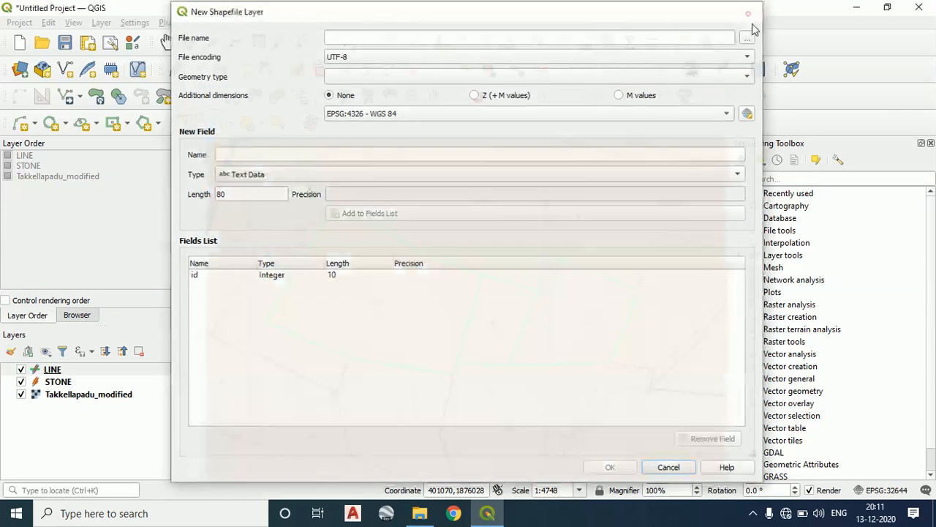
{"action": "left_click", "coordinate": [753, 11]}
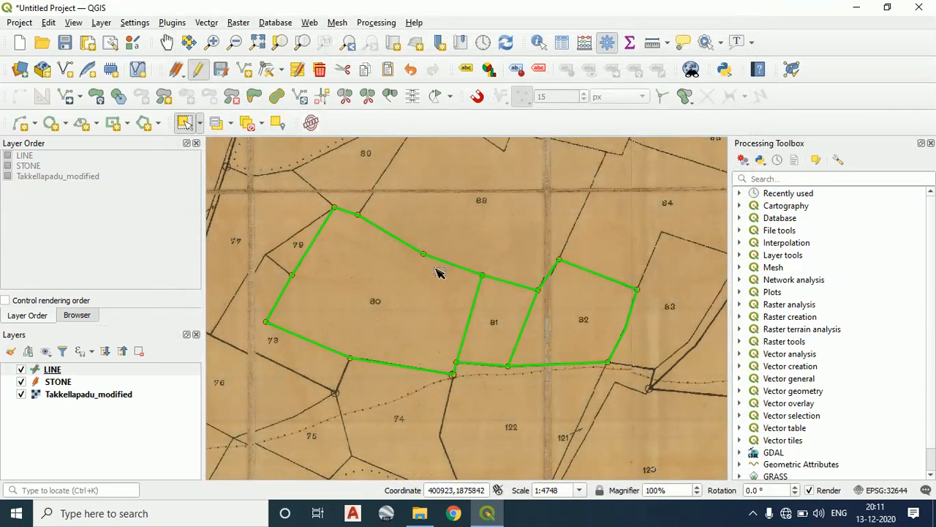
Select the boundary lines around parcels 80, 81 and 82 in turn to check how each side is divided into features
{"action": "left_click_drag", "start_coordinate": [408, 224], "coordinate": [436, 277]}
{"action": "left_click", "coordinate": [509, 287]}
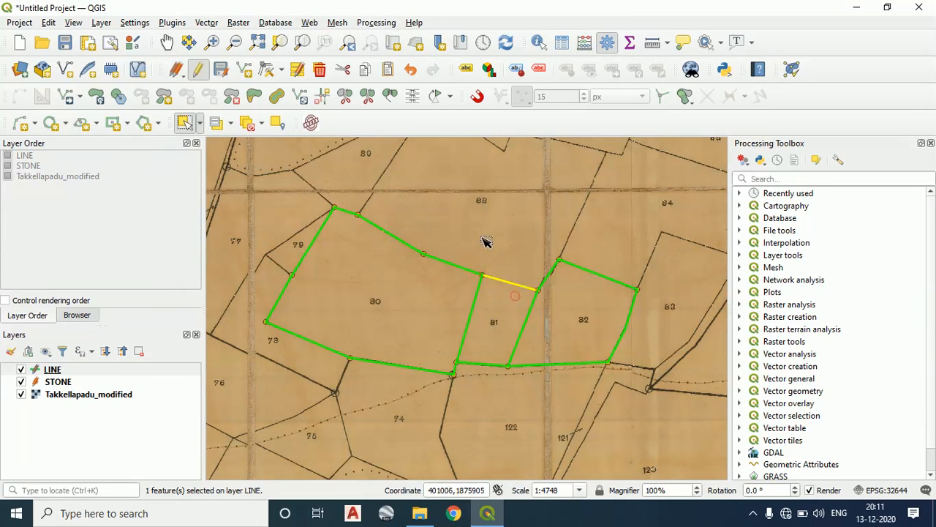
{"action": "left_click", "coordinate": [571, 271]}
{"action": "left_click", "coordinate": [593, 330]}
{"action": "left_click", "coordinate": [559, 393]}
{"action": "left_click", "coordinate": [554, 340]}
{"action": "left_click", "coordinate": [472, 334]}
{"action": "left_click_drag", "start_coordinate": [439, 381], "coordinate": [324, 306]}
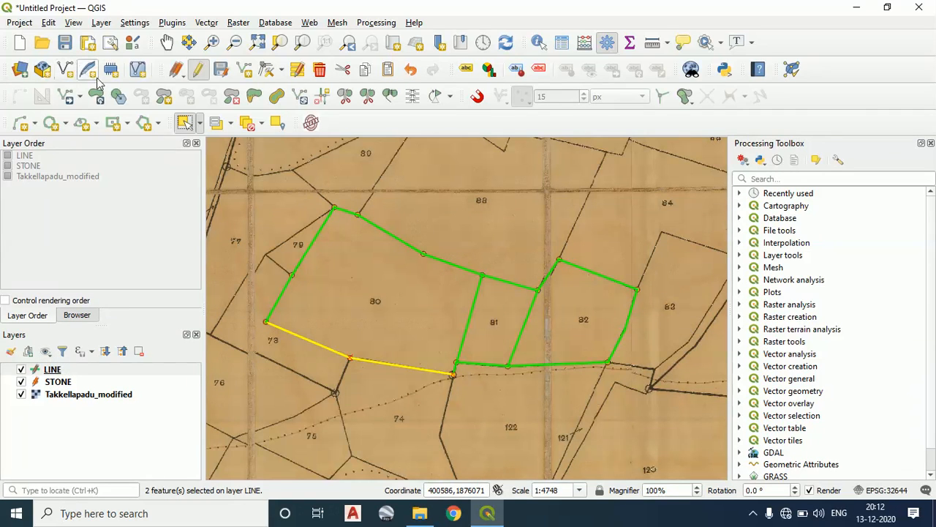
Search the Processing Toolbox for "EXPL"
{"action": "left_click", "coordinate": [101, 21]}
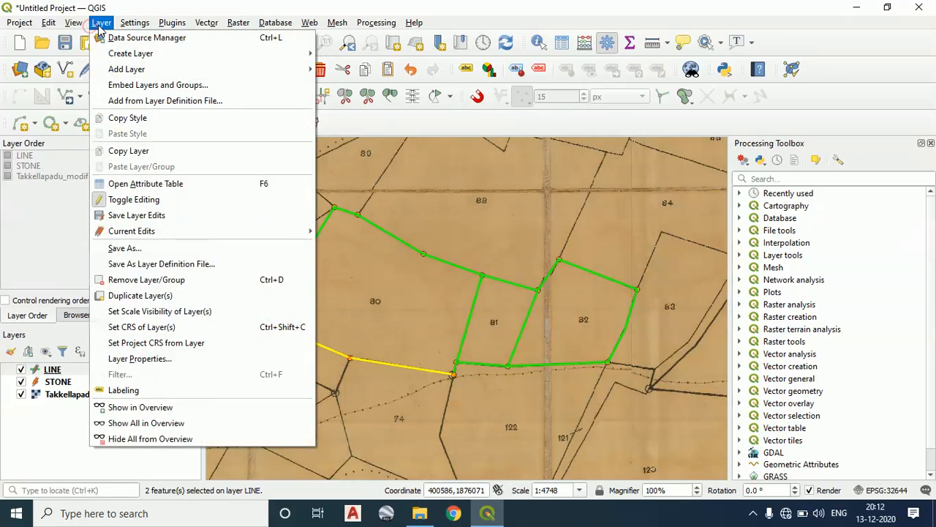
{"action": "left_click", "coordinate": [810, 178]}
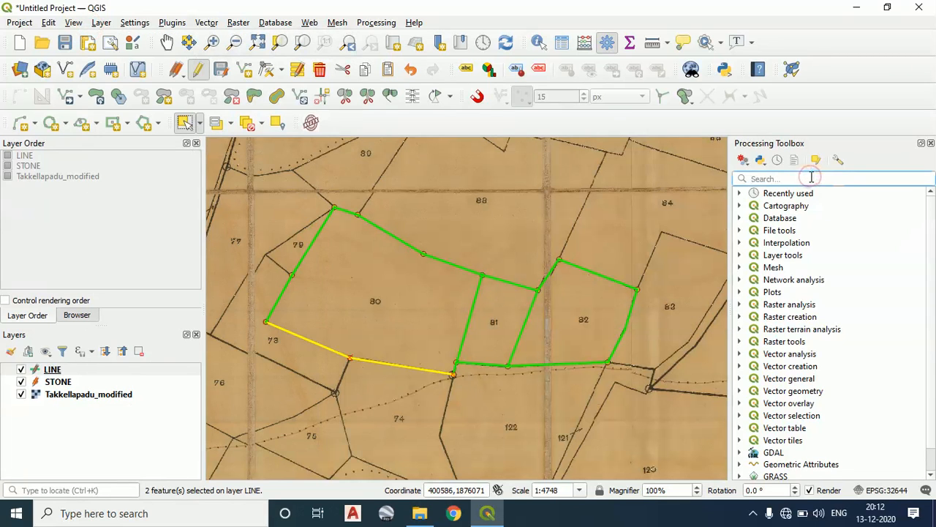
{"action": "type", "text": "EXPL"}
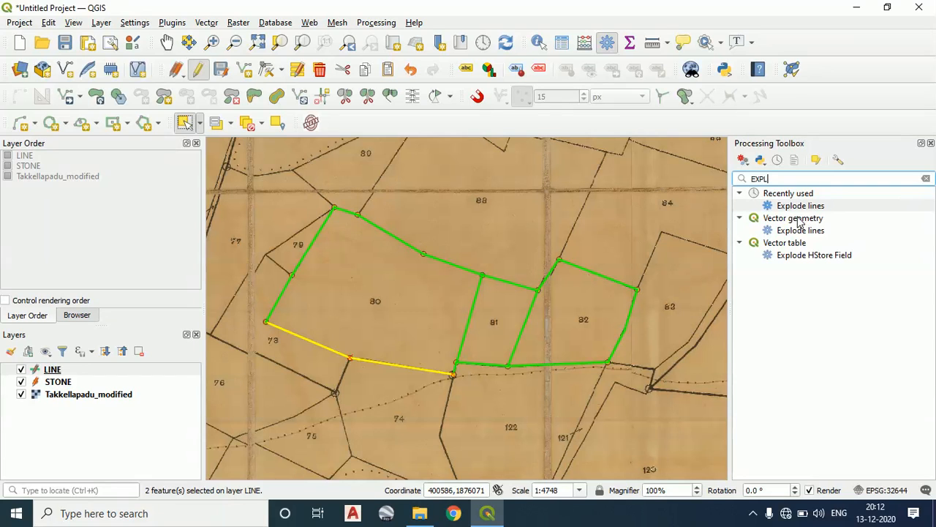
Close the Processing Toolbox, select the northern boundary lines of parcel 80, and show the toolbox again
{"action": "left_click", "coordinate": [932, 144]}
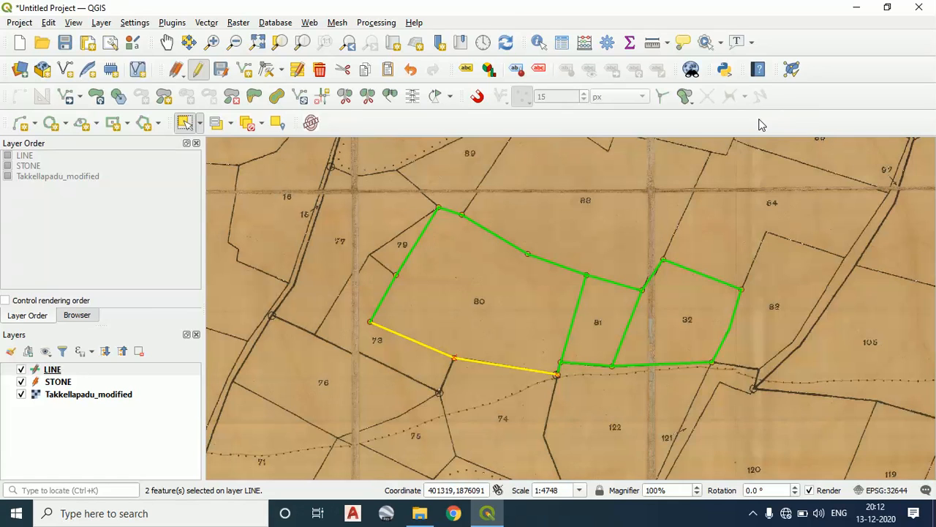
{"action": "right_click", "coordinate": [761, 124]}
{"action": "left_click", "coordinate": [483, 121]}
{"action": "left_click", "coordinate": [543, 260]}
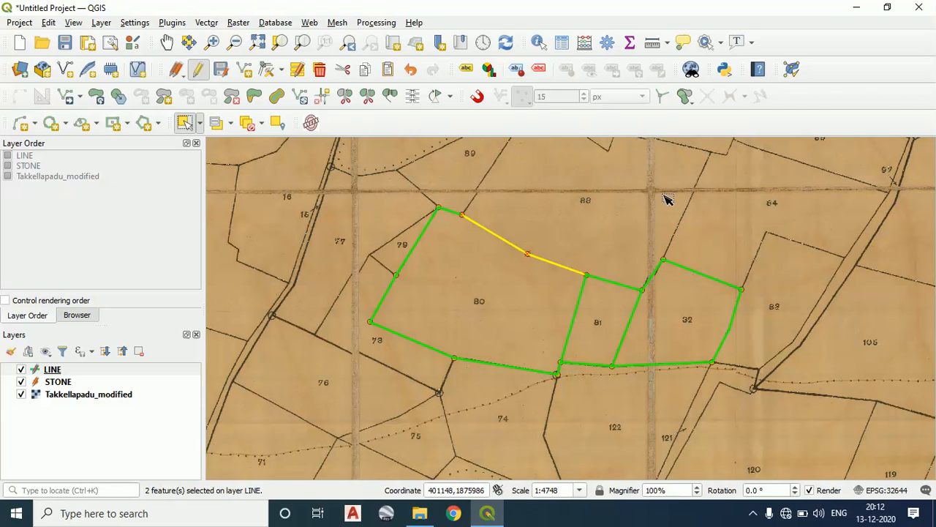
{"action": "right_click", "coordinate": [526, 131]}
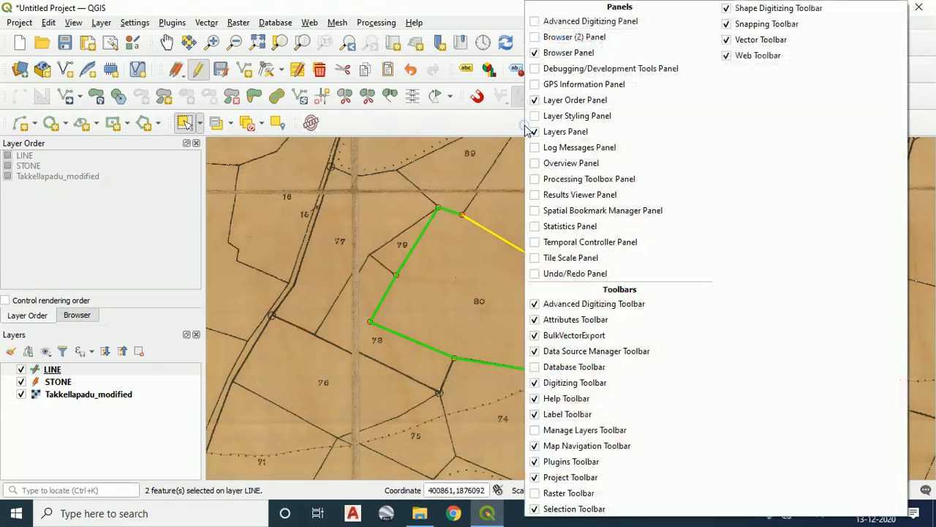
{"action": "left_click", "coordinate": [585, 179]}
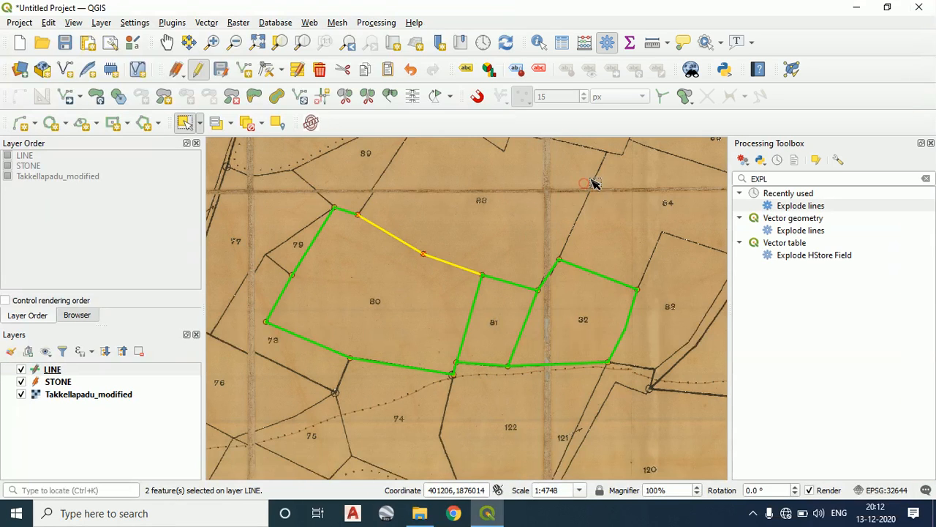
Search the Processing Toolbox for "EXPLO" and open the Explode lines tool
{"action": "double_click", "coordinate": [788, 177]}
{"action": "key", "text": "BackSpace"}
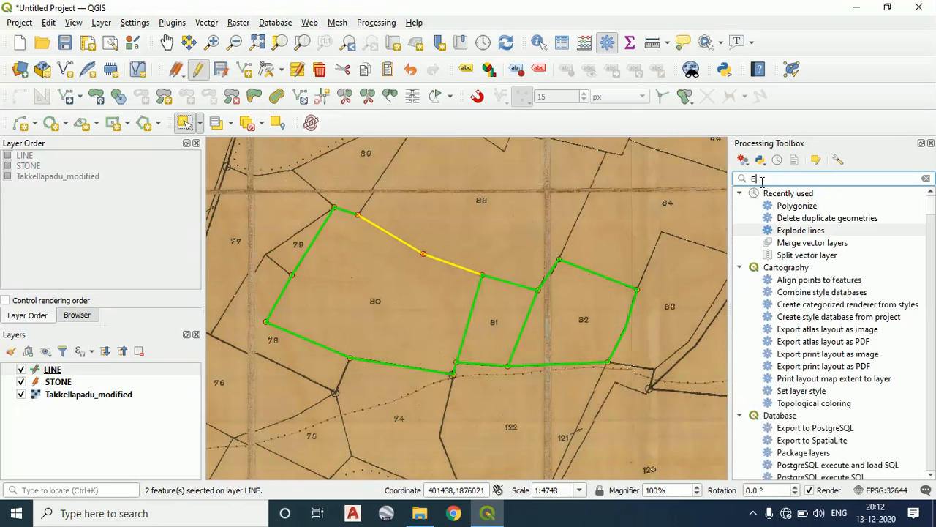
{"action": "type", "text": "EXPLO"}
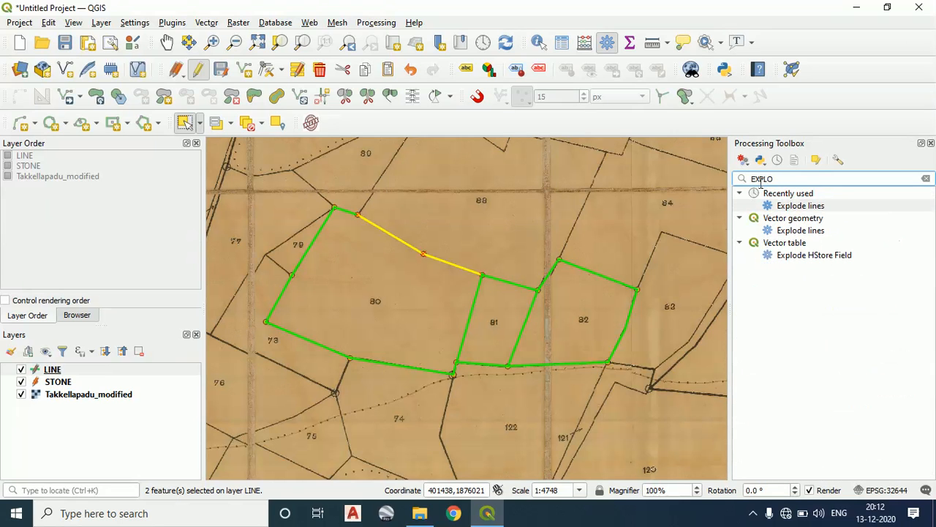
{"action": "left_click", "coordinate": [793, 207]}
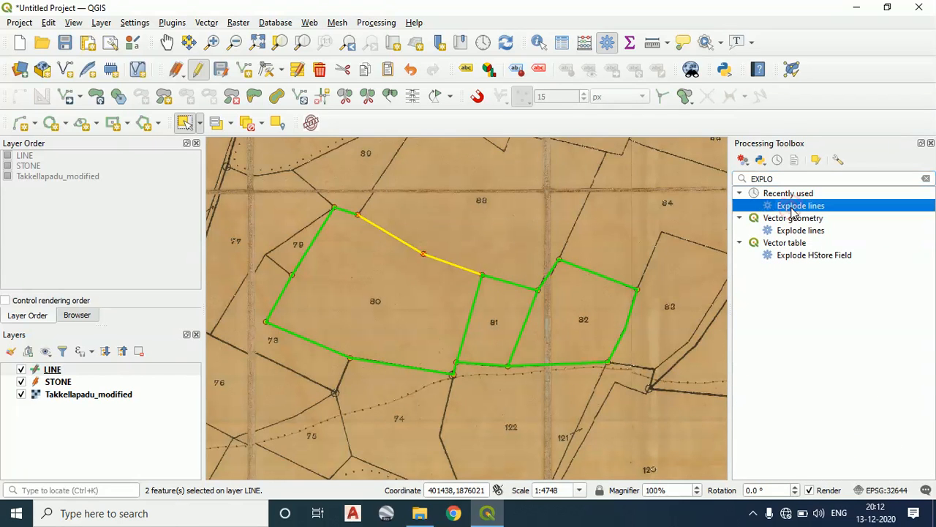
{"action": "double_click", "coordinate": [792, 210]}
{"action": "left_click_drag", "start_coordinate": [512, 144], "coordinate": [594, 122]}
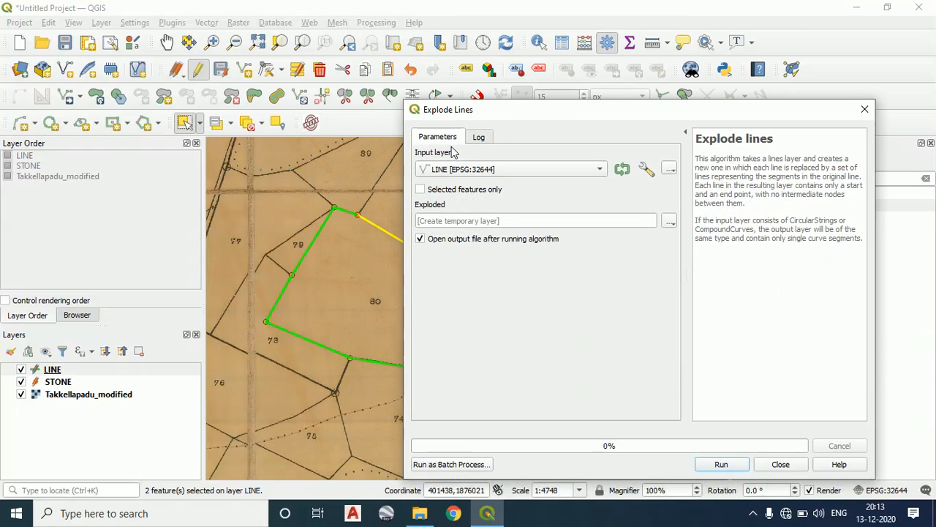
Choose LINE as the input layer and set the exploded output to EXPLODE.shp in the TAKKELAPADU folder under Desktop > team
{"action": "left_click", "coordinate": [527, 169]}
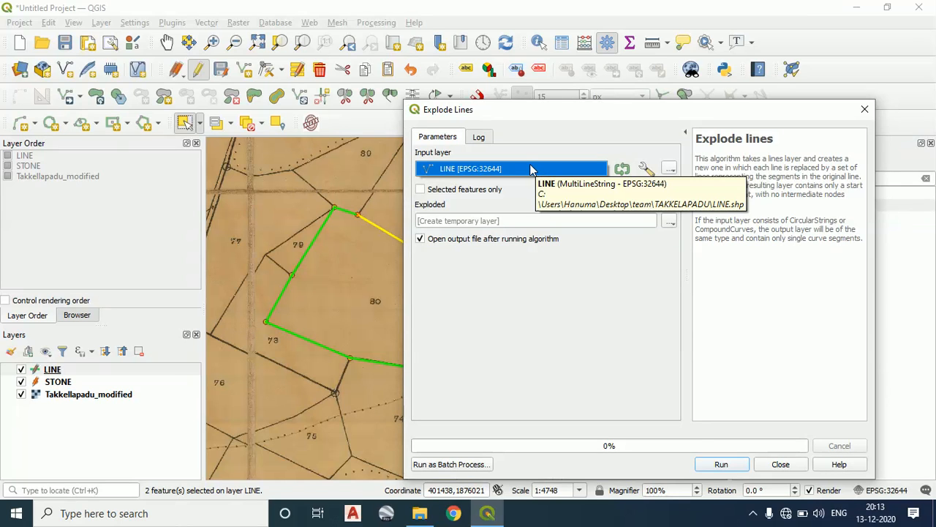
{"action": "left_click", "coordinate": [531, 169]}
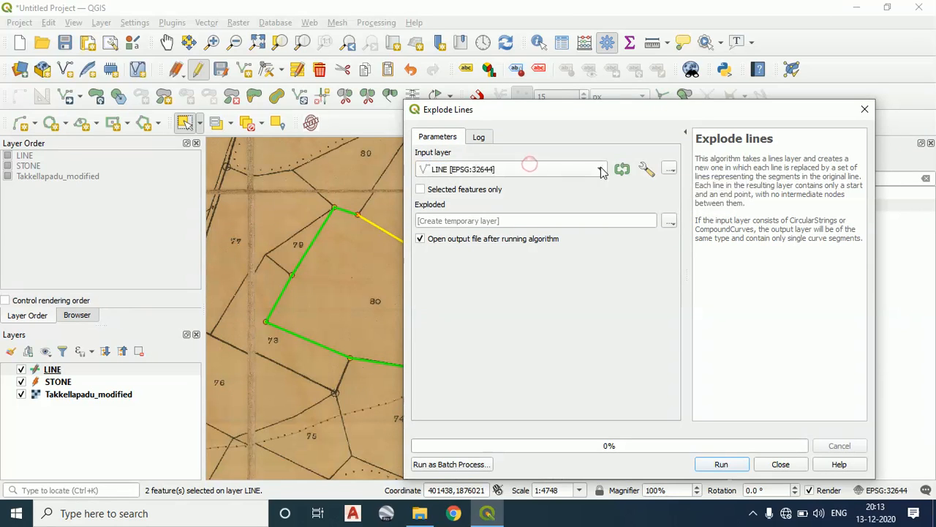
{"action": "left_click", "coordinate": [670, 222]}
{"action": "left_click", "coordinate": [671, 221]}
{"action": "left_click", "coordinate": [672, 221]}
{"action": "left_click", "coordinate": [684, 249]}
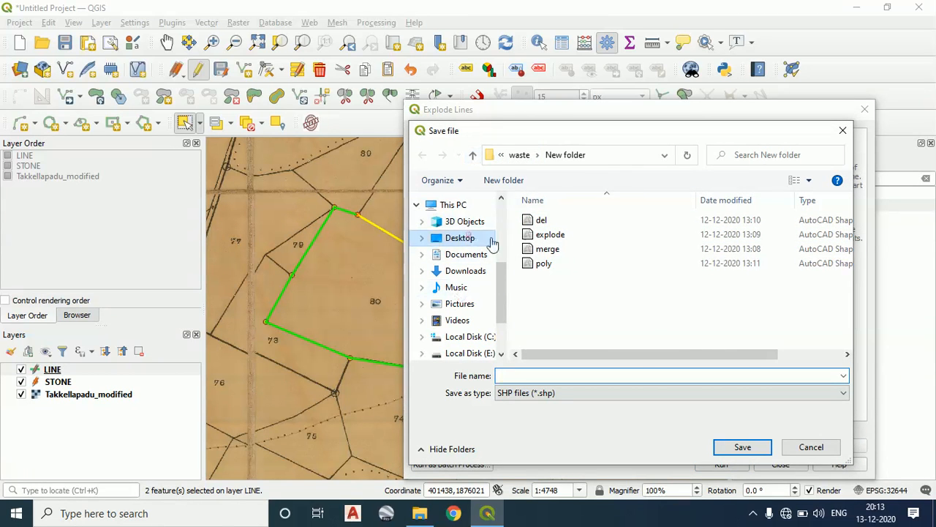
{"action": "left_click", "coordinate": [467, 240]}
{"action": "left_click", "coordinate": [545, 330]}
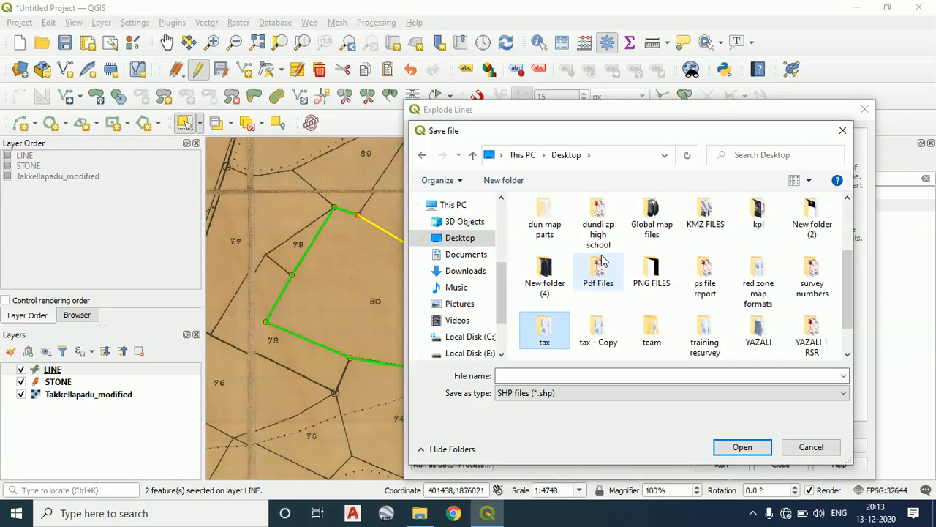
{"action": "double_click", "coordinate": [653, 331]}
{"action": "double_click", "coordinate": [593, 227]}
{"action": "left_click", "coordinate": [604, 371]}
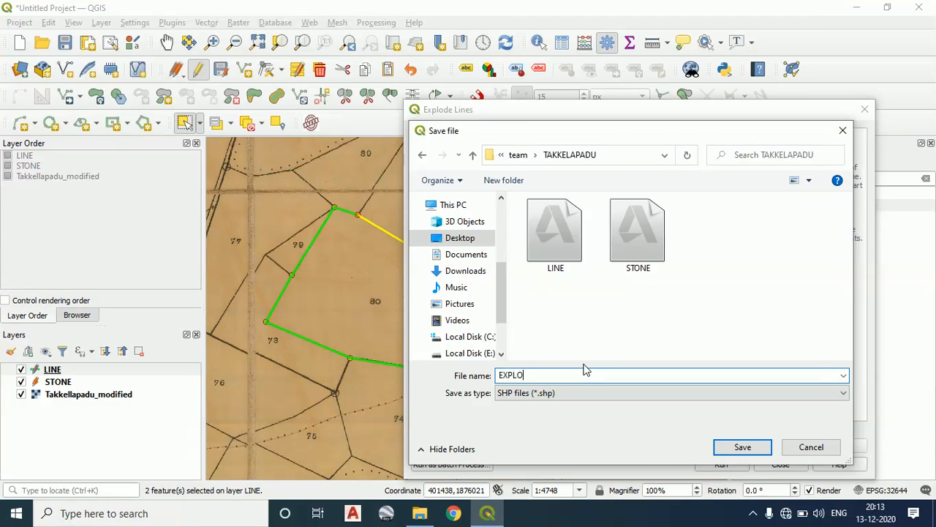
{"action": "left_click", "coordinate": [559, 395]}
{"action": "left_click", "coordinate": [560, 395]}
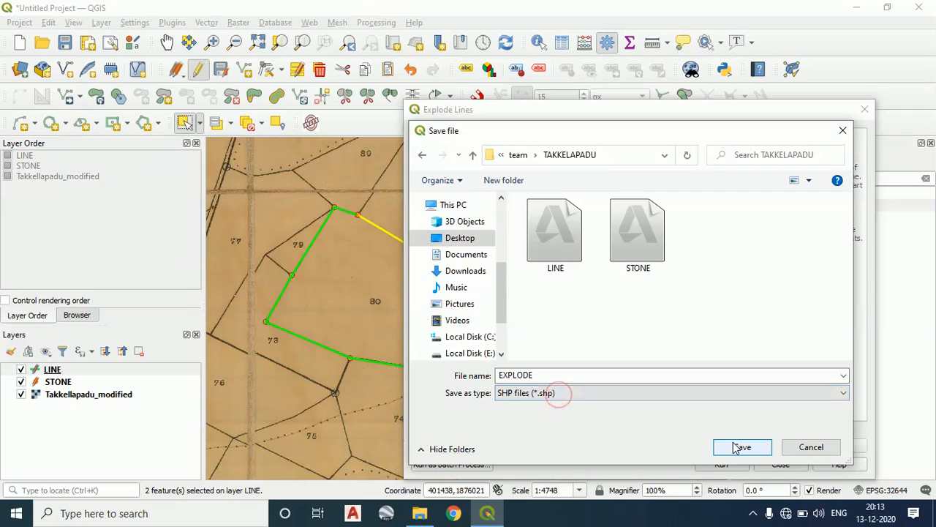
{"action": "left_click", "coordinate": [735, 447]}
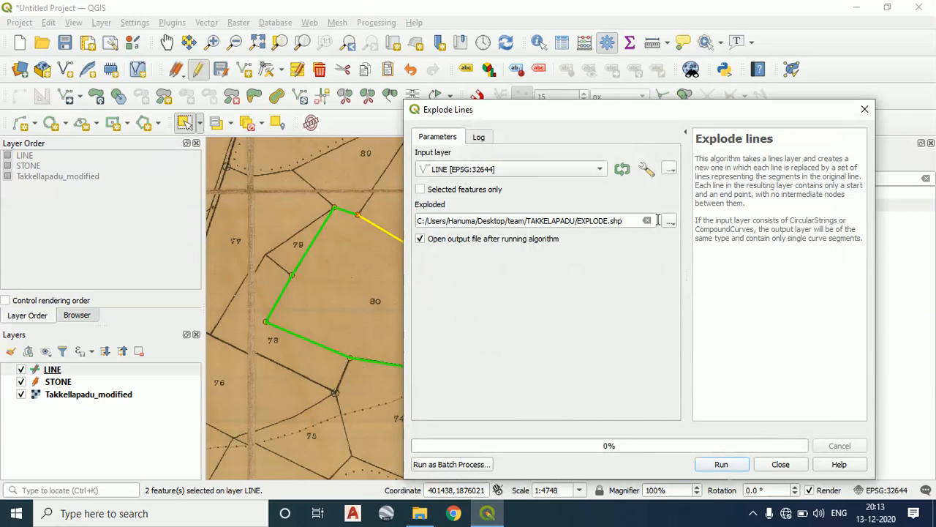
Run Explode Lines on the LINE layer and close the dialog
{"action": "left_click_drag", "start_coordinate": [642, 111], "coordinate": [554, 41]}
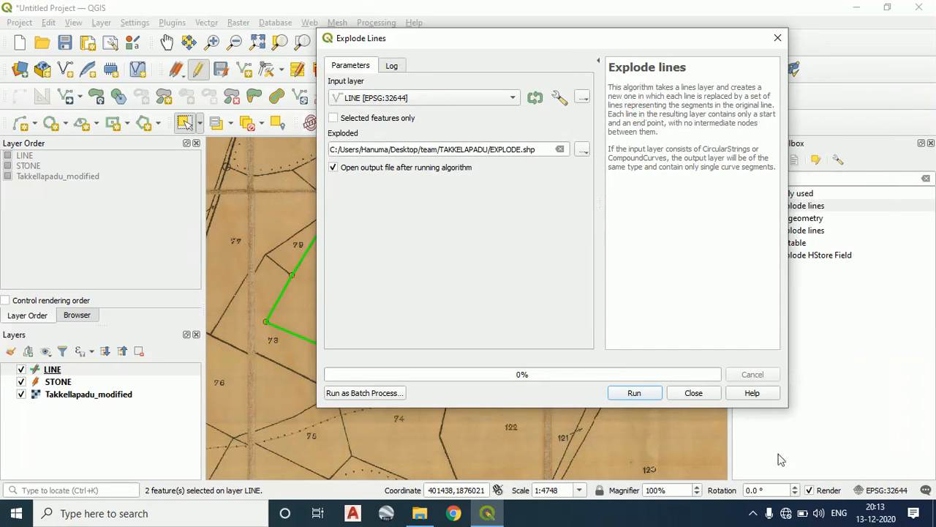
{"action": "left_click", "coordinate": [635, 393]}
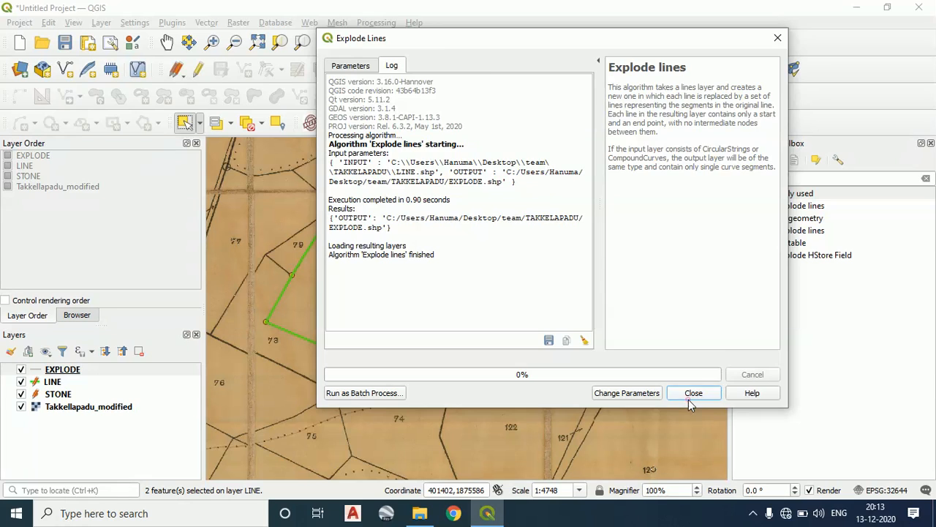
{"action": "left_click", "coordinate": [690, 396]}
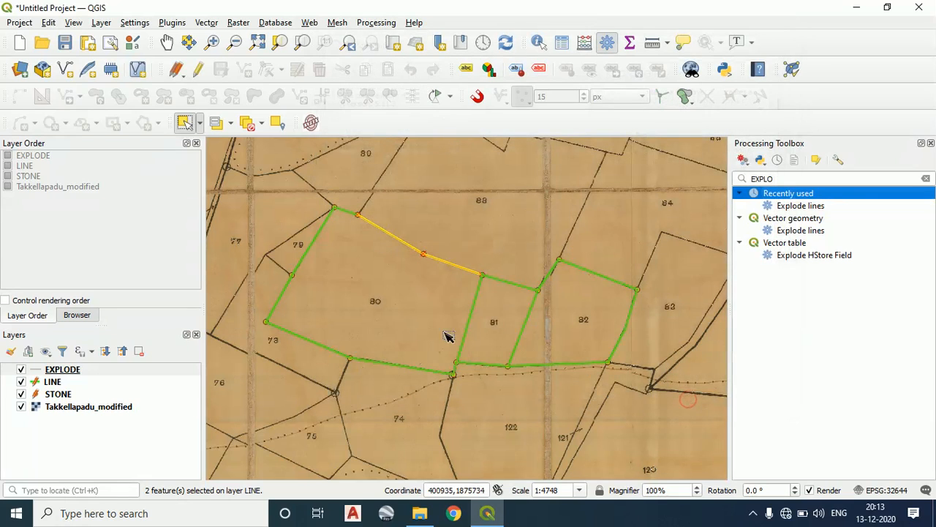
Activate the EXPLODE layer and select its boundary lines around parcels 80 and 81 to check how they are split
{"action": "left_click", "coordinate": [438, 279]}
{"action": "left_click", "coordinate": [66, 371]}
{"action": "left_click_drag", "start_coordinate": [444, 239], "coordinate": [434, 266]}
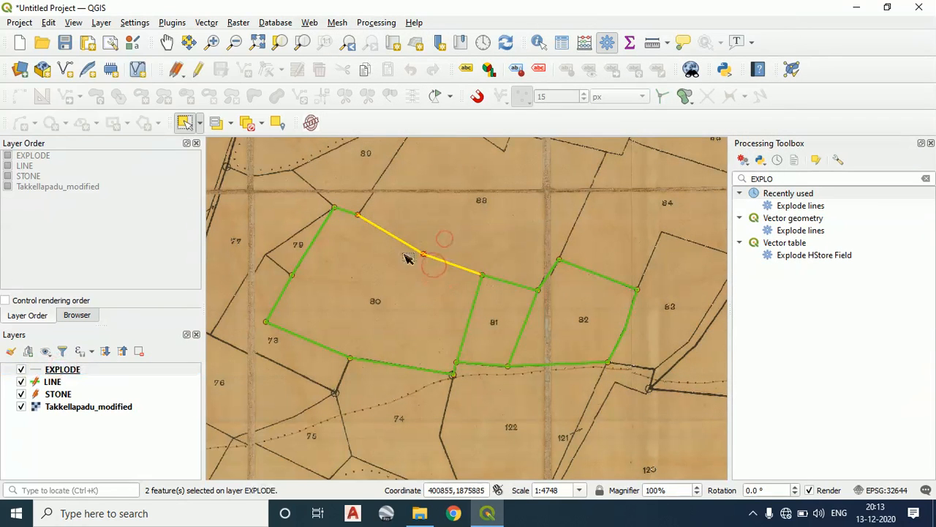
{"action": "left_click", "coordinate": [200, 123]}
{"action": "left_click", "coordinate": [510, 282]}
{"action": "left_click", "coordinate": [401, 296]}
{"action": "left_click_drag", "start_coordinate": [367, 277], "coordinate": [253, 207]}
{"action": "left_click_drag", "start_coordinate": [335, 340], "coordinate": [301, 388]}
{"action": "left_click_drag", "start_coordinate": [392, 387], "coordinate": [395, 307]}
{"action": "left_click_drag", "start_coordinate": [485, 334], "coordinate": [406, 299]}
{"action": "left_click_drag", "start_coordinate": [532, 326], "coordinate": [504, 310]}
{"action": "left_click_drag", "start_coordinate": [442, 265], "coordinate": [440, 252]}
Clear the selection in all layers and select sides of parcels 80, 81 and 82 in EXPLODE one by one to check their segments
{"action": "left_click", "coordinate": [246, 123]}
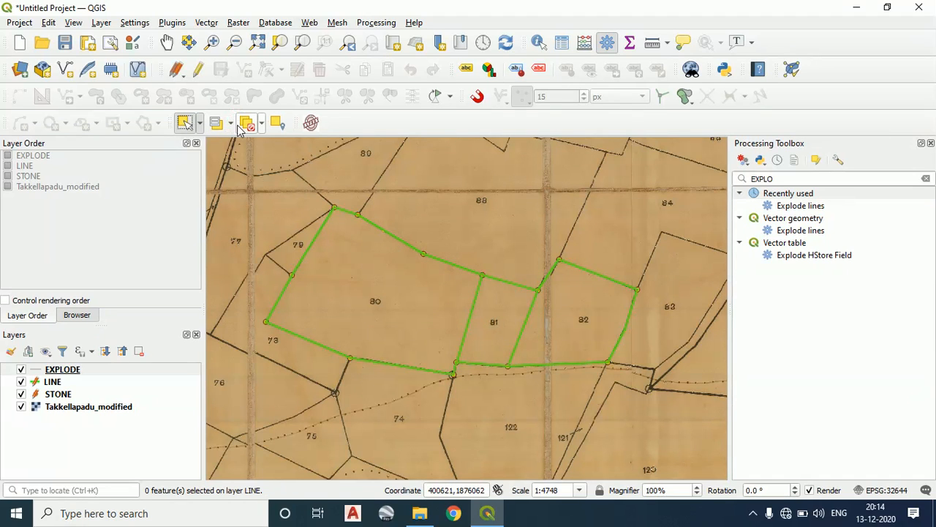
{"action": "left_click_drag", "start_coordinate": [413, 224], "coordinate": [376, 269]}
{"action": "left_click_drag", "start_coordinate": [466, 236], "coordinate": [431, 299]}
{"action": "left_click_drag", "start_coordinate": [397, 218], "coordinate": [354, 264]}
{"action": "left_click_drag", "start_coordinate": [442, 240], "coordinate": [431, 297]}
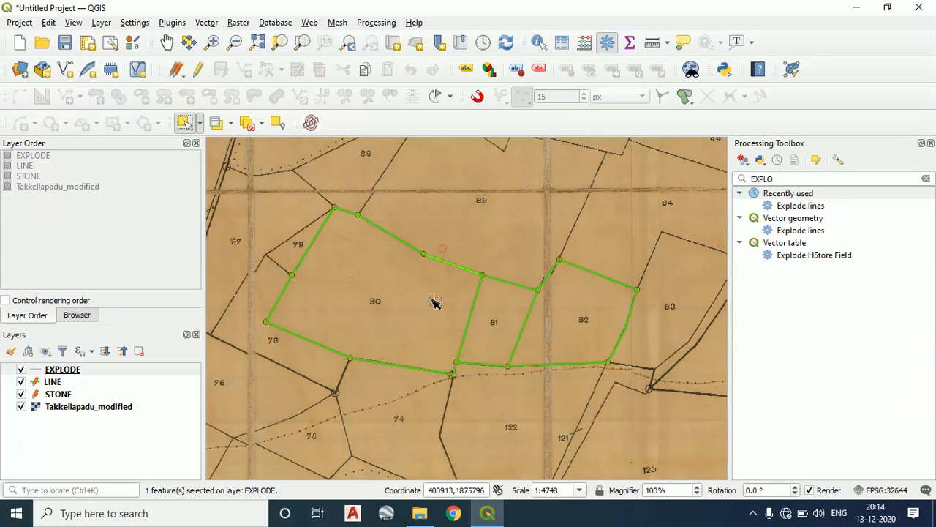
{"action": "left_click_drag", "start_coordinate": [411, 207], "coordinate": [396, 247]}
{"action": "left_click_drag", "start_coordinate": [509, 262], "coordinate": [505, 311]}
{"action": "left_click_drag", "start_coordinate": [449, 308], "coordinate": [509, 266]}
{"action": "left_click_drag", "start_coordinate": [539, 330], "coordinate": [412, 295]}
{"action": "left_click_drag", "start_coordinate": [610, 254], "coordinate": [577, 334]}
{"action": "left_click_drag", "start_coordinate": [646, 329], "coordinate": [587, 313]}
{"action": "left_click_drag", "start_coordinate": [621, 345], "coordinate": [570, 315]}
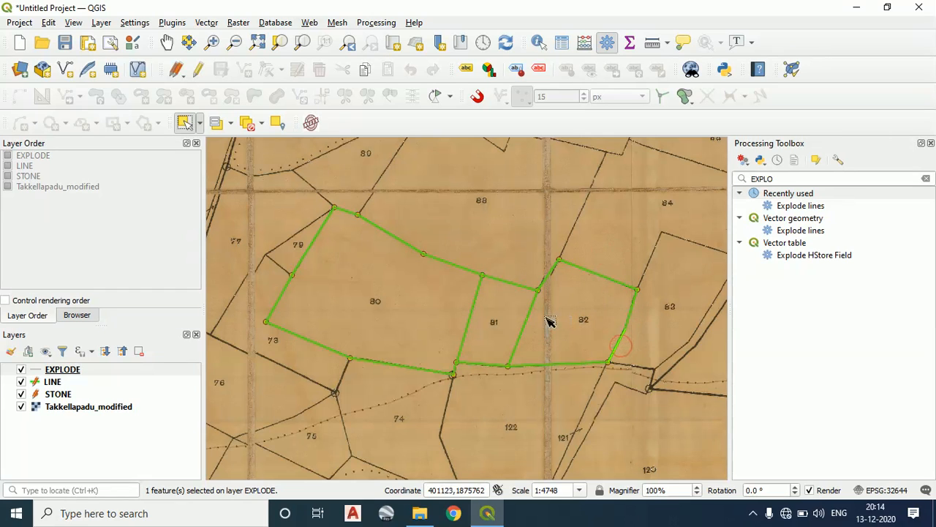
Search the Processing Toolbox for "POL", open the Polygonize tool and choose EXPLODE as the input layer
{"action": "left_click_drag", "start_coordinate": [794, 180], "coordinate": [754, 181]}
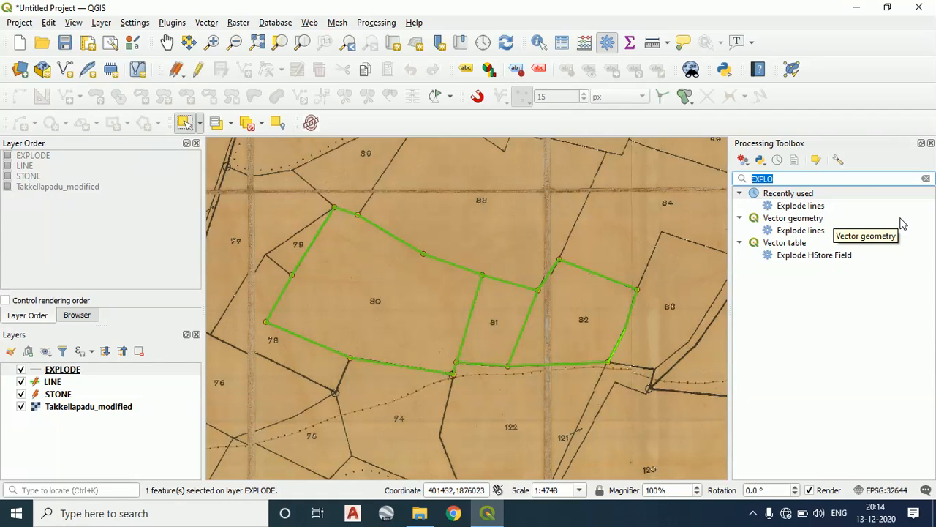
{"action": "type", "text": "POL"}
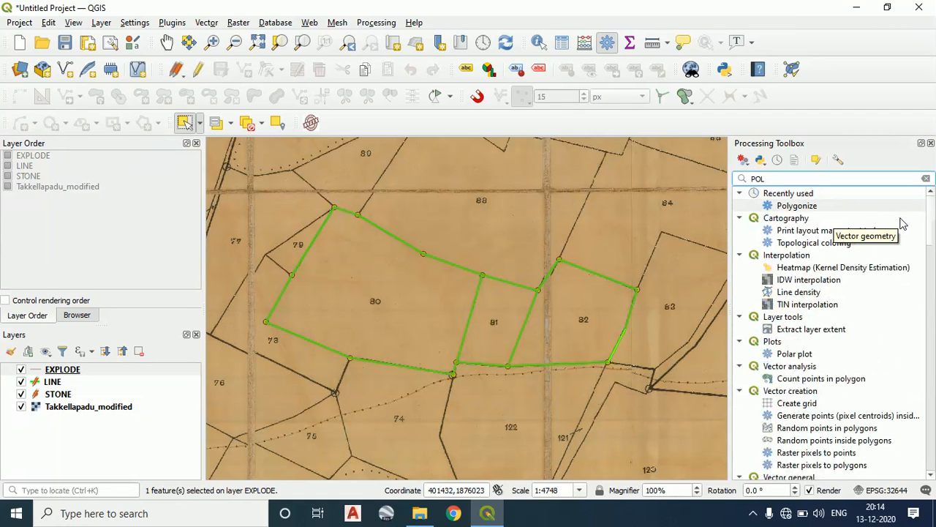
{"action": "double_click", "coordinate": [796, 207]}
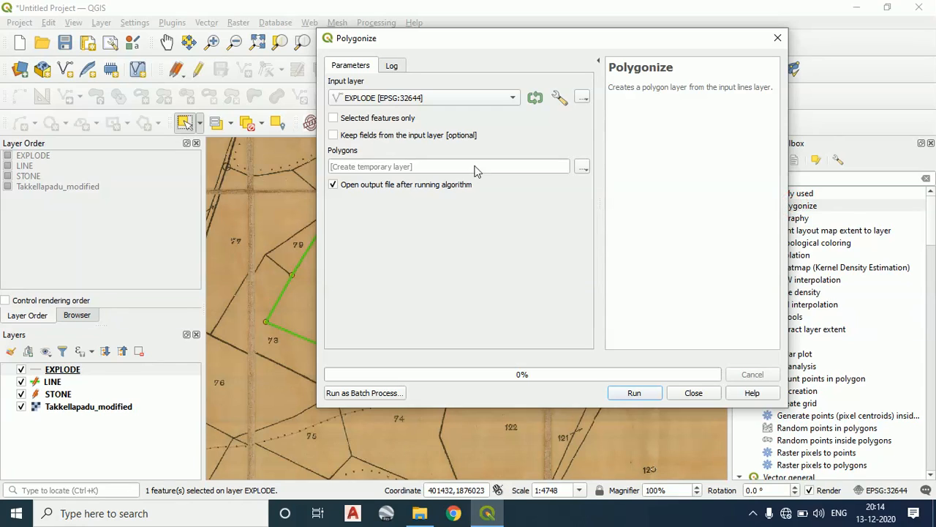
{"action": "left_click", "coordinate": [442, 98]}
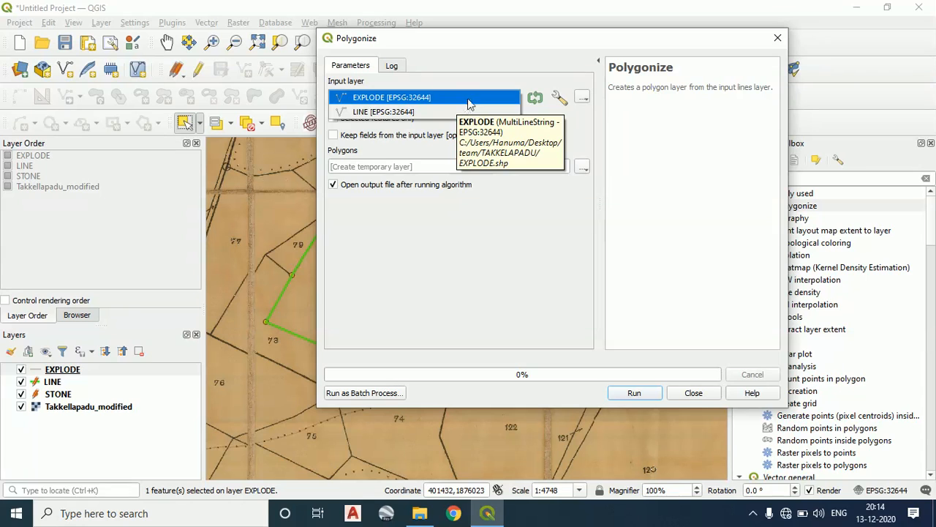
{"action": "left_click", "coordinate": [470, 101]}
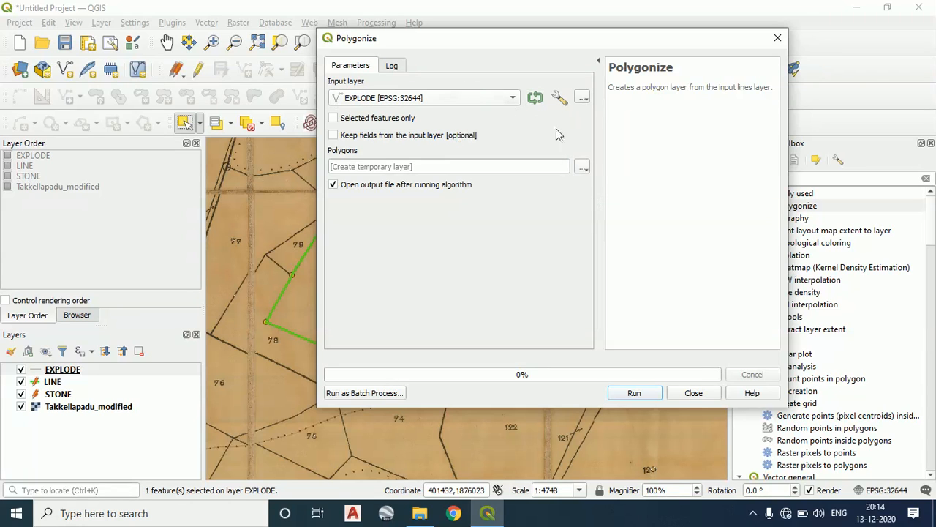
Set the polygon output to the shapefile POLYGONE.shp in the TAKKELAPADU folder and run Polygonize
{"action": "left_click", "coordinate": [589, 168]}
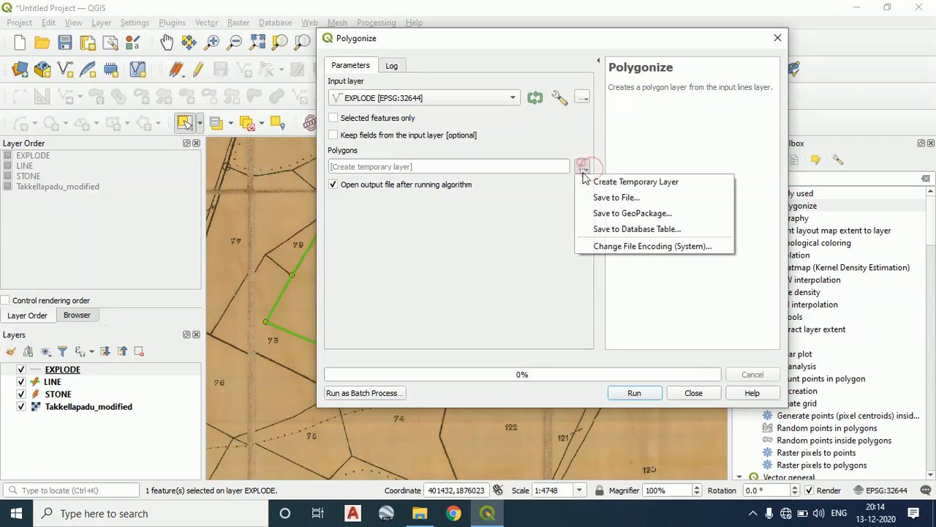
{"action": "left_click", "coordinate": [617, 195]}
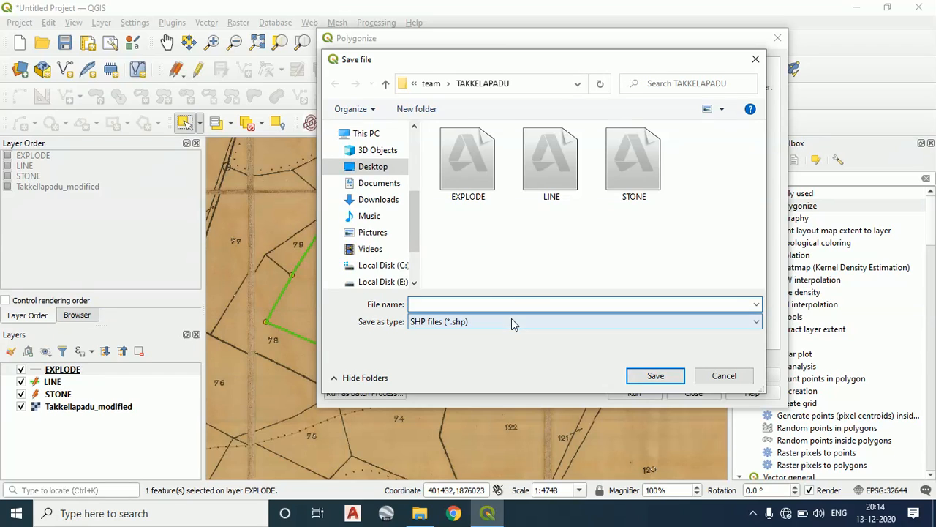
{"action": "left_click", "coordinate": [515, 303]}
{"action": "type", "text": "POLYGONE"}
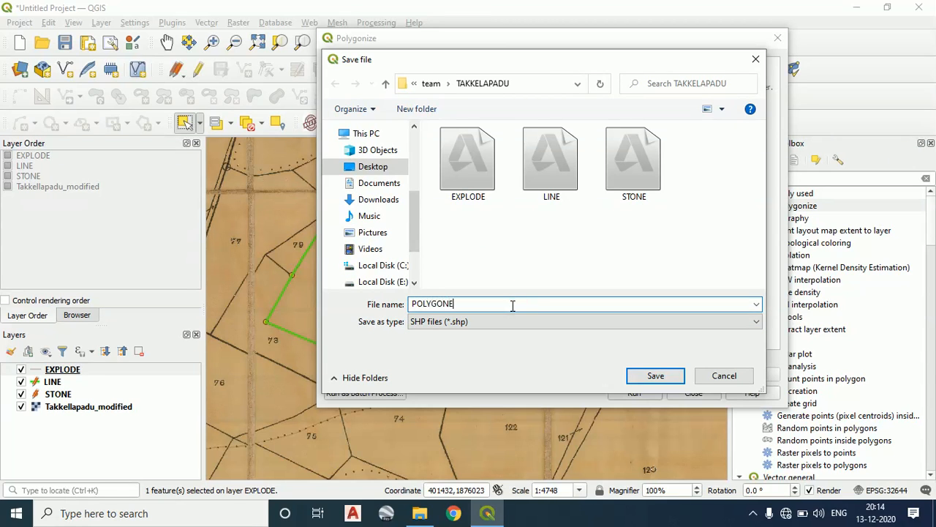
{"action": "left_click", "coordinate": [575, 317]}
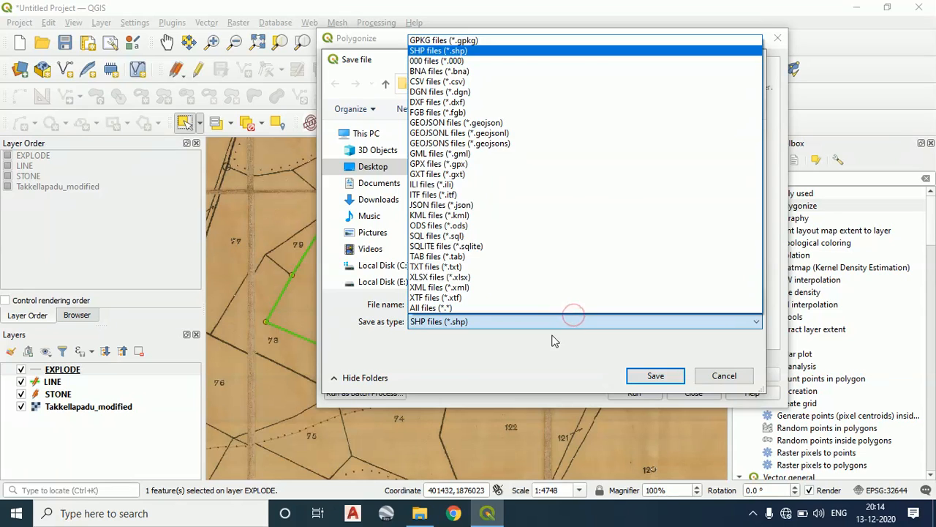
{"action": "left_click", "coordinate": [551, 334]}
{"action": "left_click", "coordinate": [654, 377]}
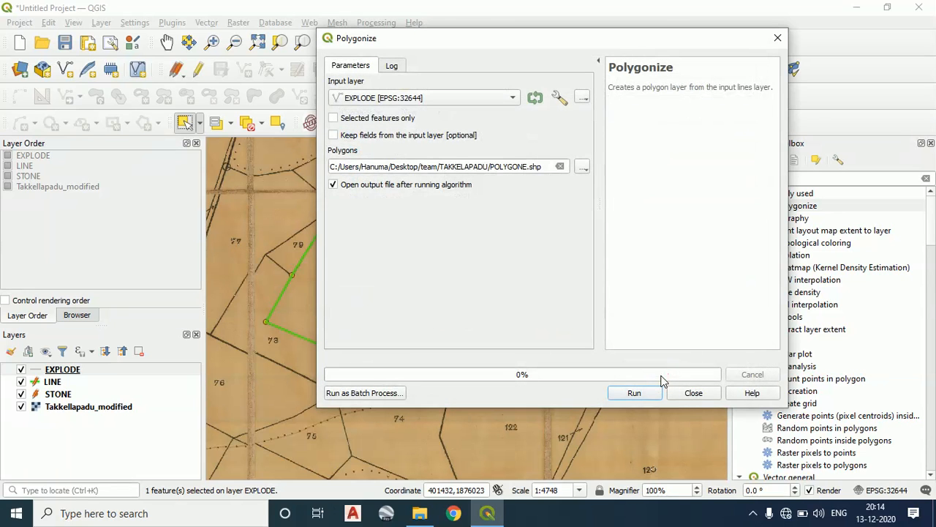
{"action": "left_click", "coordinate": [645, 394]}
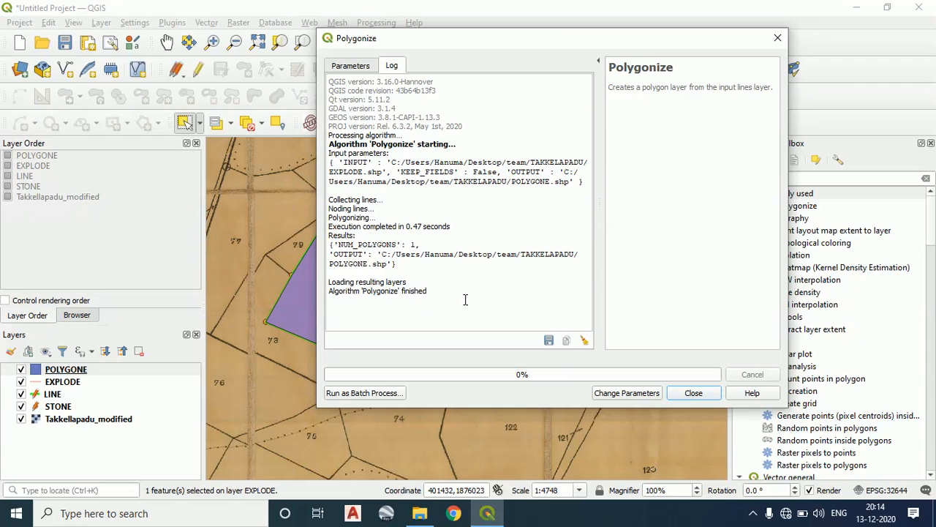
Examine the created polygon and its northern boundary against the parcel lines, closing the Polygonize dialog
{"action": "left_click_drag", "start_coordinate": [554, 46], "coordinate": [875, 51]}
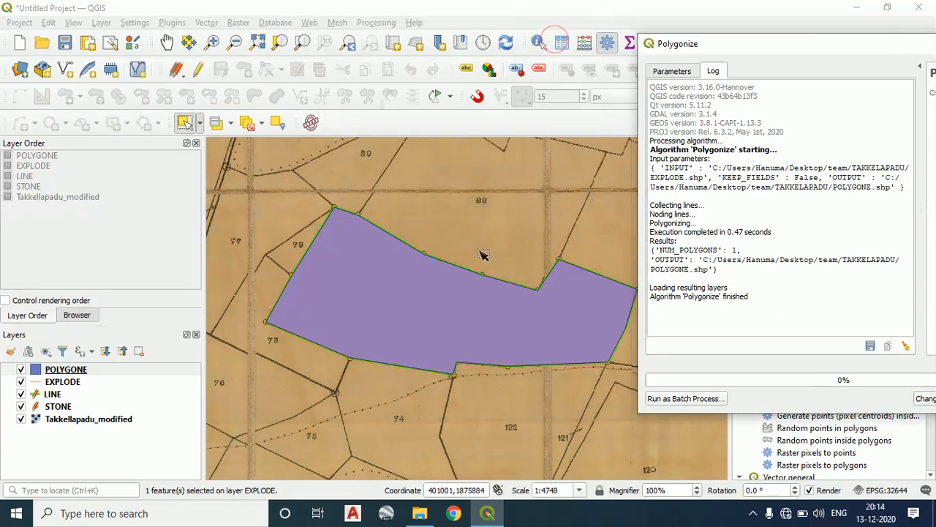
{"action": "scroll", "coordinate": [484, 255], "scroll_direction": "up", "scroll_amount": 3}
{"action": "left_click_drag", "start_coordinate": [455, 233], "coordinate": [416, 330]}
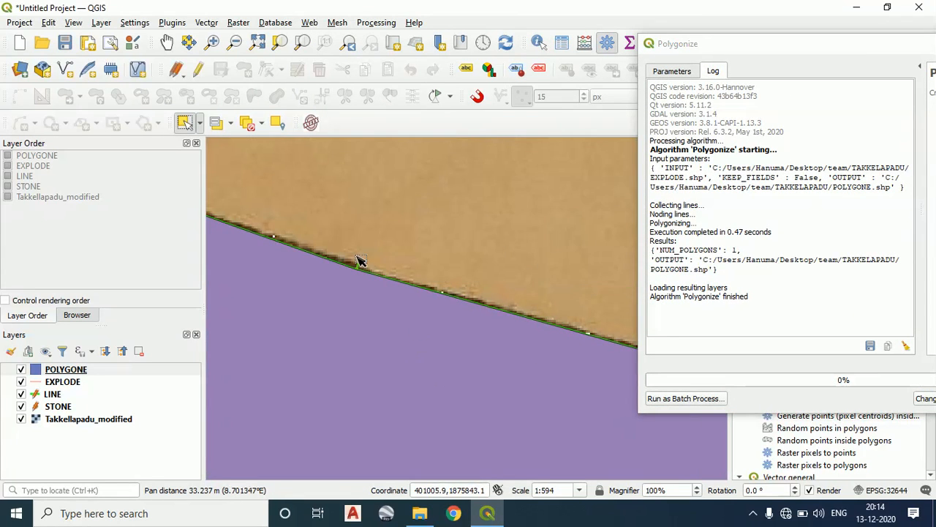
{"action": "scroll", "coordinate": [380, 269], "scroll_direction": "up", "scroll_amount": 1}
{"action": "scroll", "coordinate": [387, 283], "scroll_direction": "down", "scroll_amount": 5}
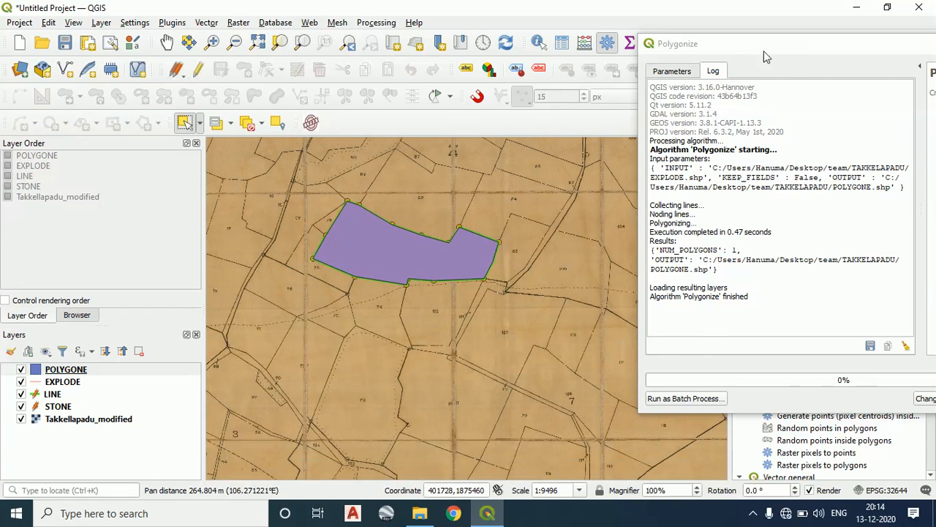
{"action": "left_click_drag", "start_coordinate": [784, 56], "coordinate": [594, 57]}
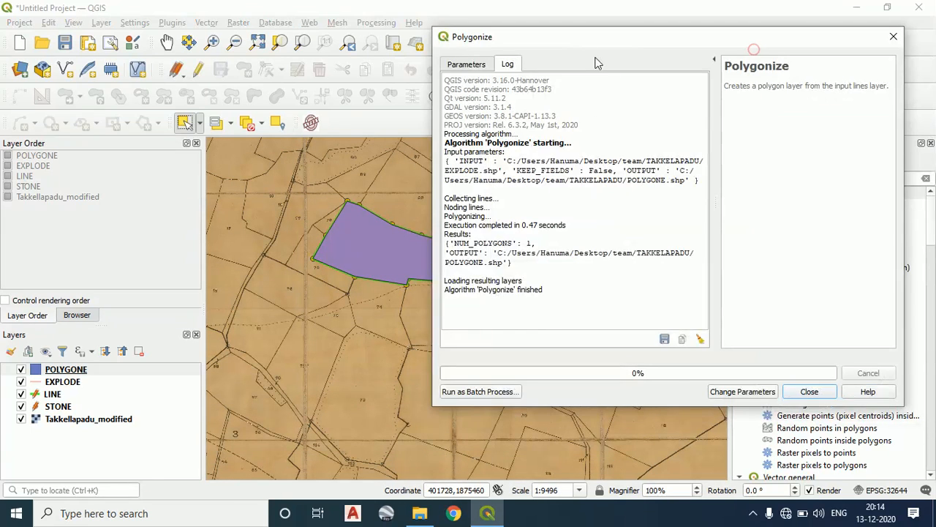
{"action": "left_click", "coordinate": [808, 392]}
{"action": "scroll", "coordinate": [400, 233], "scroll_direction": "up", "scroll_amount": 3}
{"action": "scroll", "coordinate": [498, 249], "scroll_direction": "down", "scroll_amount": 2}
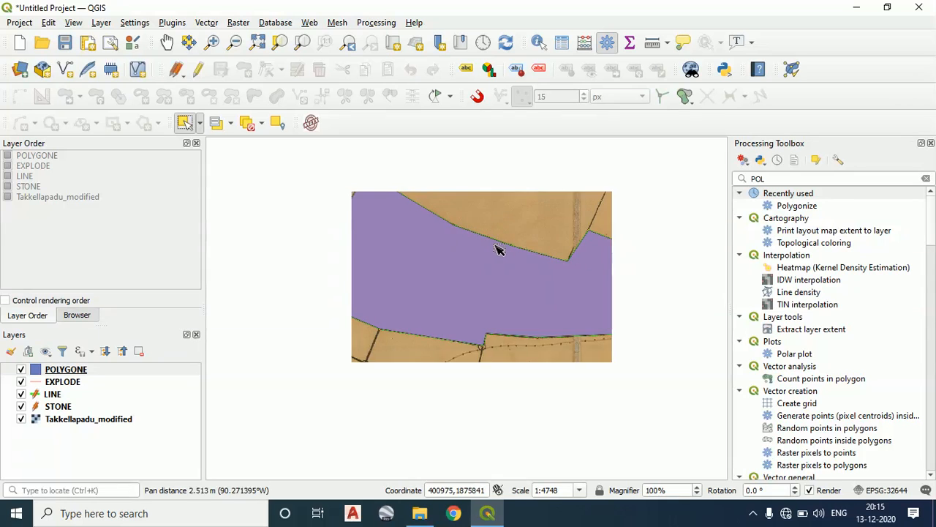
{"action": "scroll", "coordinate": [533, 251], "scroll_direction": "up", "scroll_amount": 1}
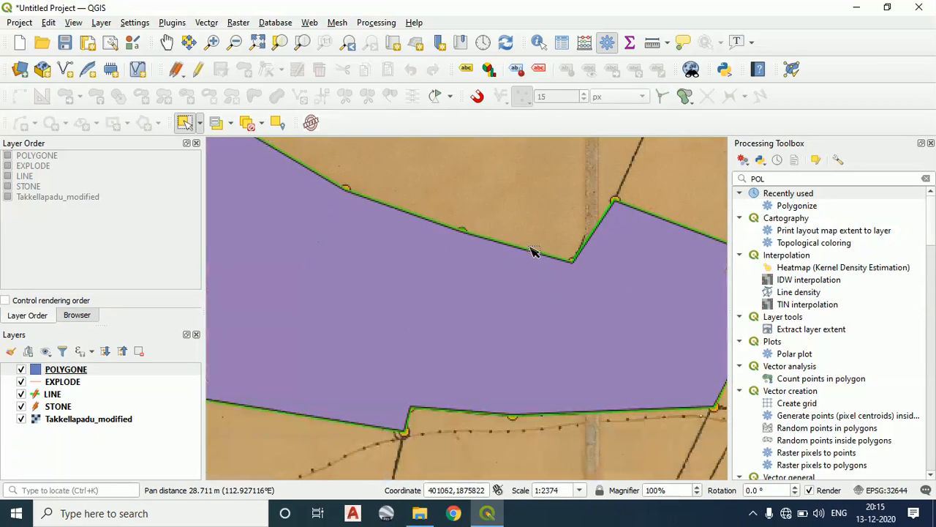
{"action": "scroll", "coordinate": [533, 251], "scroll_direction": "down", "scroll_amount": 1}
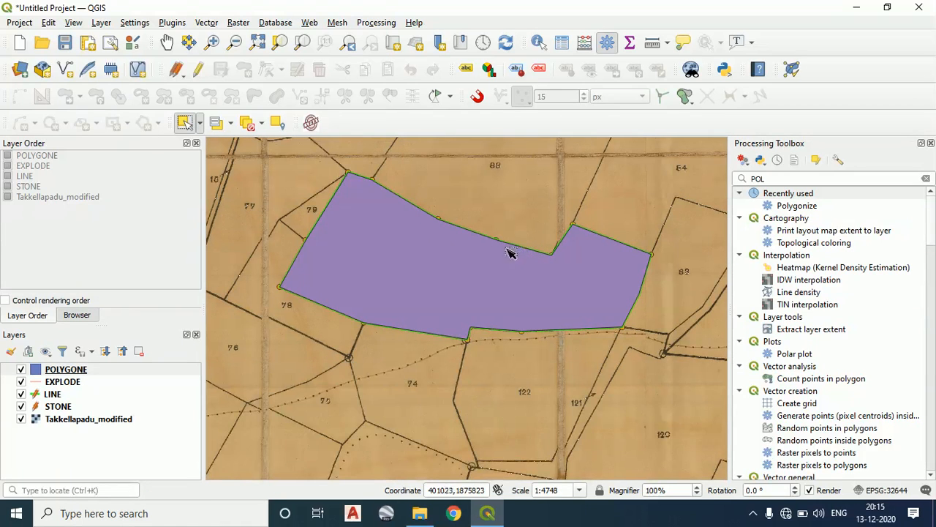
Hide the POLYGONE layer and examine the boundary lines around parcel 81
{"action": "left_click", "coordinate": [22, 370]}
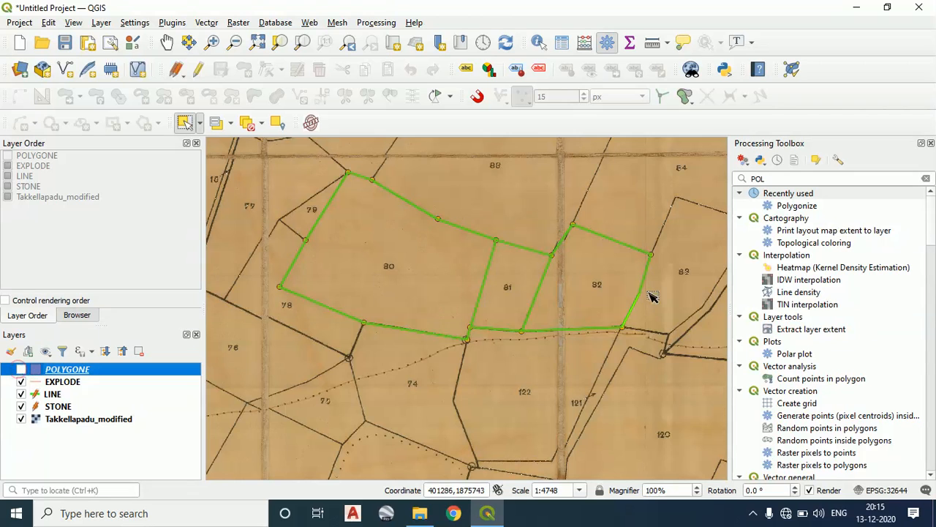
{"action": "scroll", "coordinate": [505, 266], "scroll_direction": "up", "scroll_amount": 2}
{"action": "scroll", "coordinate": [498, 191], "scroll_direction": "down", "scroll_amount": 2}
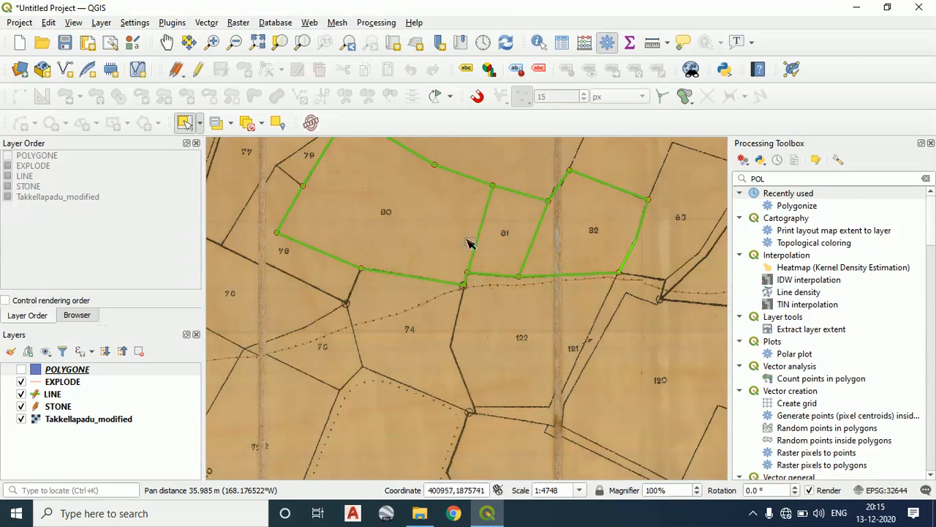
{"action": "scroll", "coordinate": [462, 247], "scroll_direction": "up", "scroll_amount": 2}
{"action": "left_click_drag", "start_coordinate": [634, 240], "coordinate": [522, 315]}
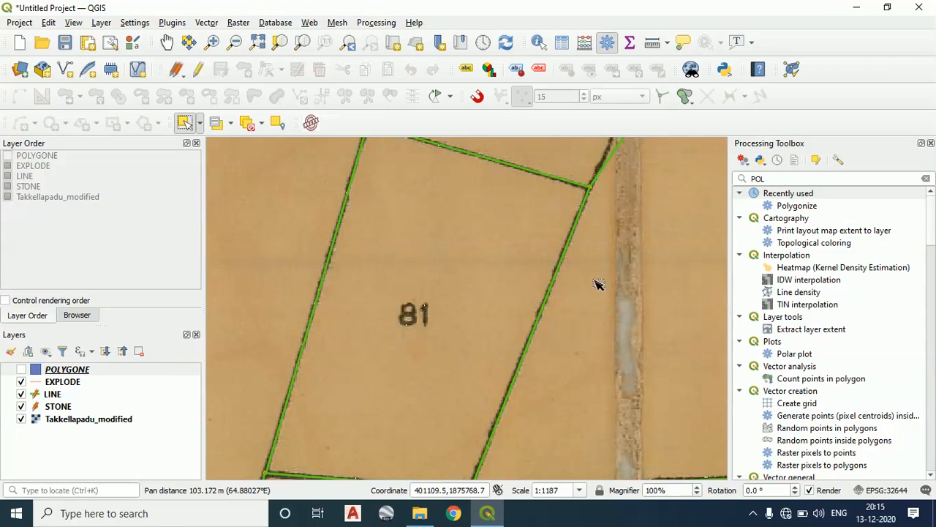
{"action": "scroll", "coordinate": [607, 293], "scroll_direction": "down", "scroll_amount": 1}
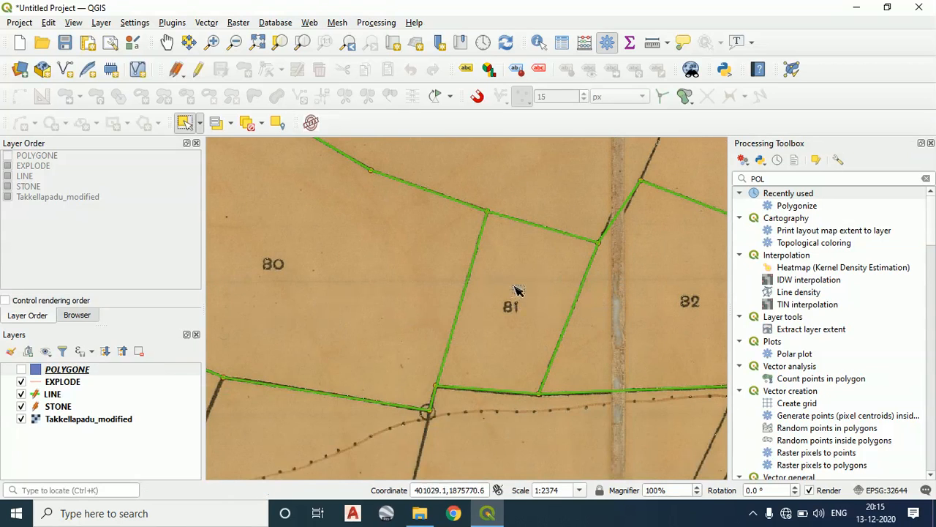
{"action": "scroll", "coordinate": [517, 288], "scroll_direction": "down", "scroll_amount": 1}
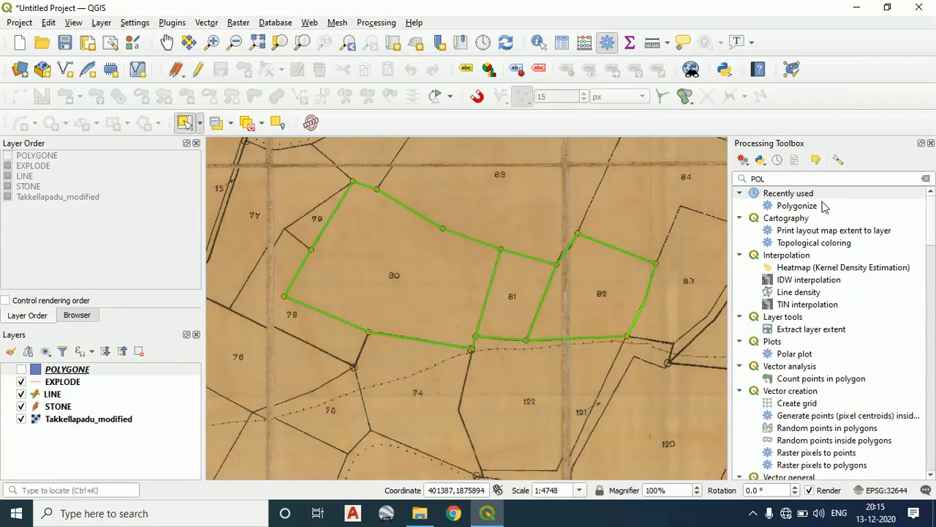
Clear the Processing Toolbox search
{"action": "double_click", "coordinate": [782, 178]}
{"action": "key", "text": "BackSpace"}
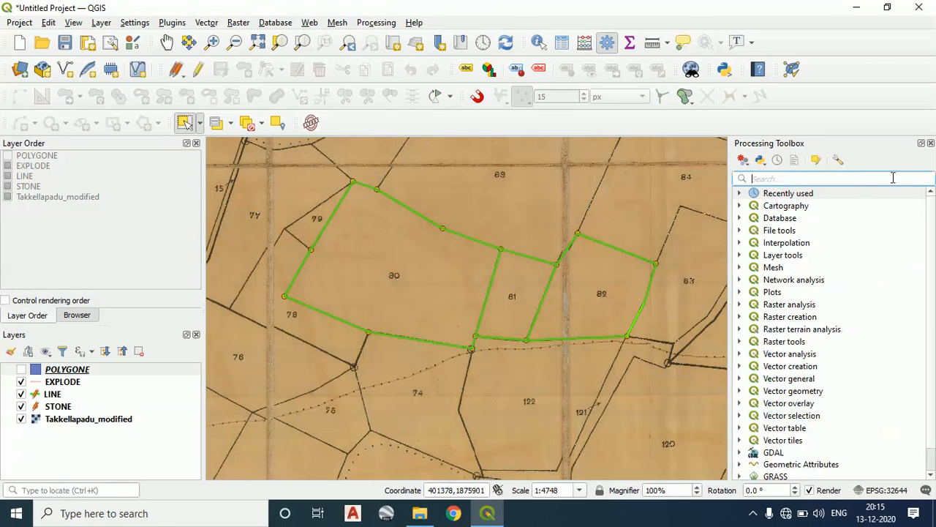
{"action": "left_click", "coordinate": [791, 71]}
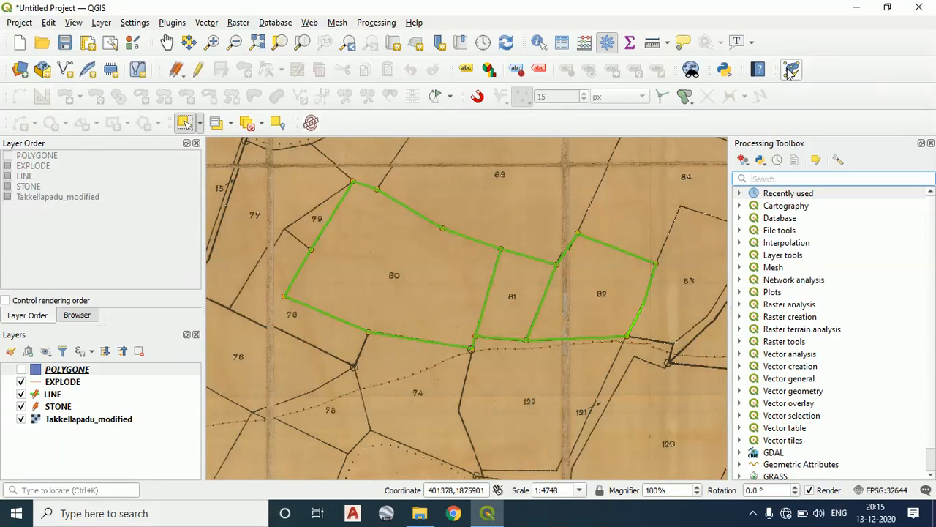
{"action": "left_click", "coordinate": [171, 23]}
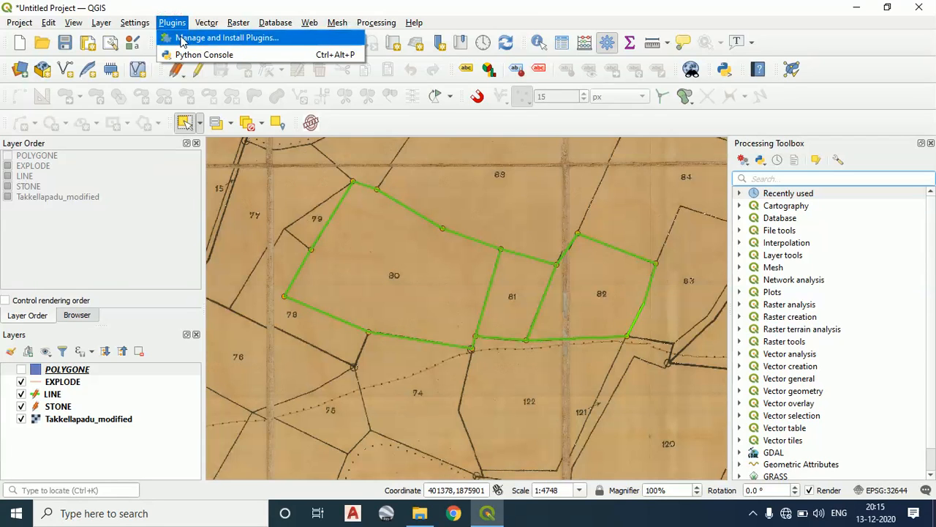
{"action": "left_click", "coordinate": [182, 41]}
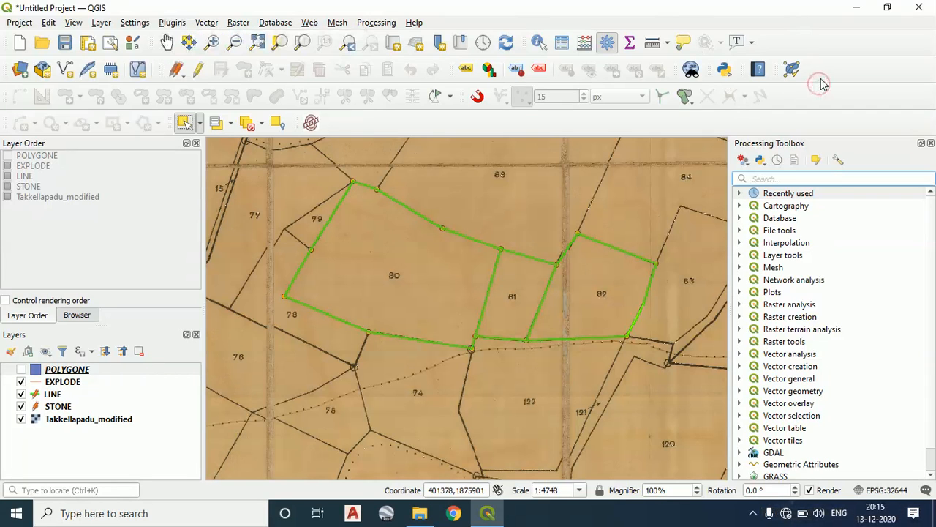
{"action": "left_click", "coordinate": [819, 513]}
{"action": "left_click", "coordinate": [831, 77]}
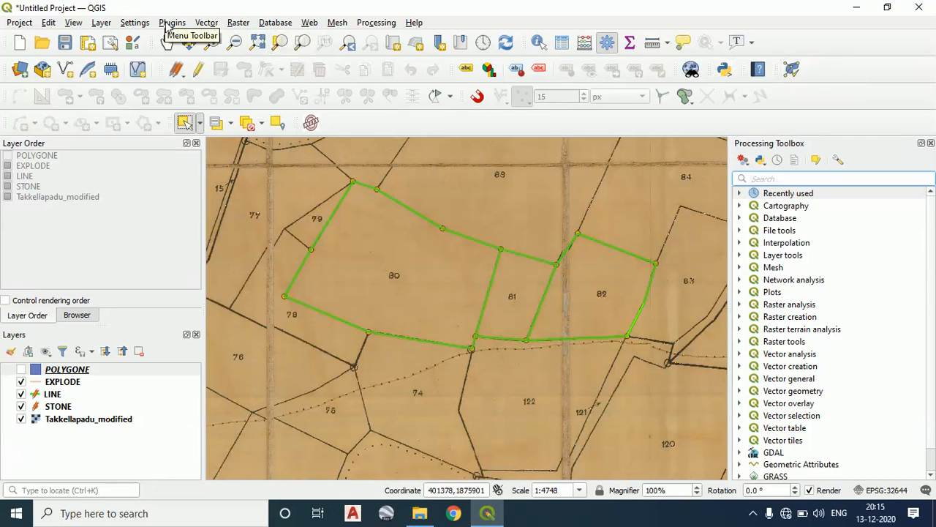
Open the Topology Checker's rule settings and add the rule "must not have dangles" for the EXPLODE layer
{"action": "left_click", "coordinate": [793, 70]}
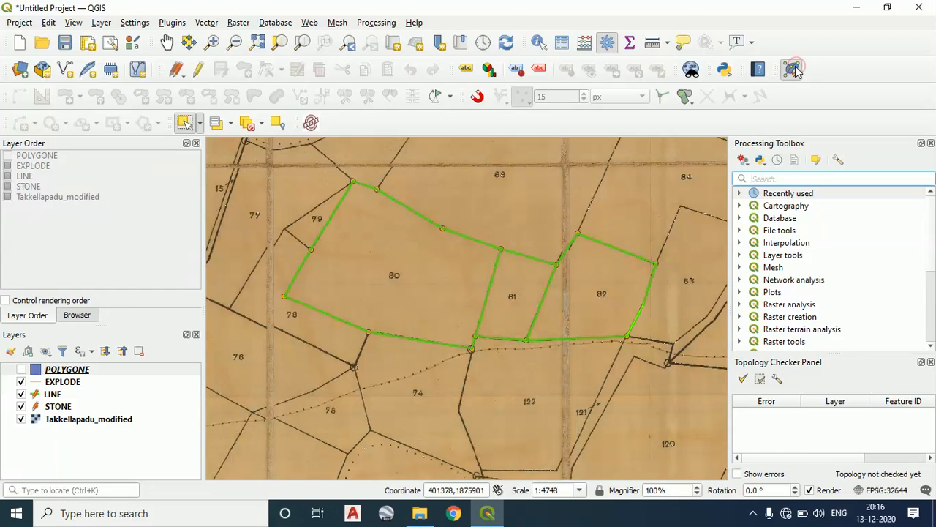
{"action": "left_click", "coordinate": [780, 378]}
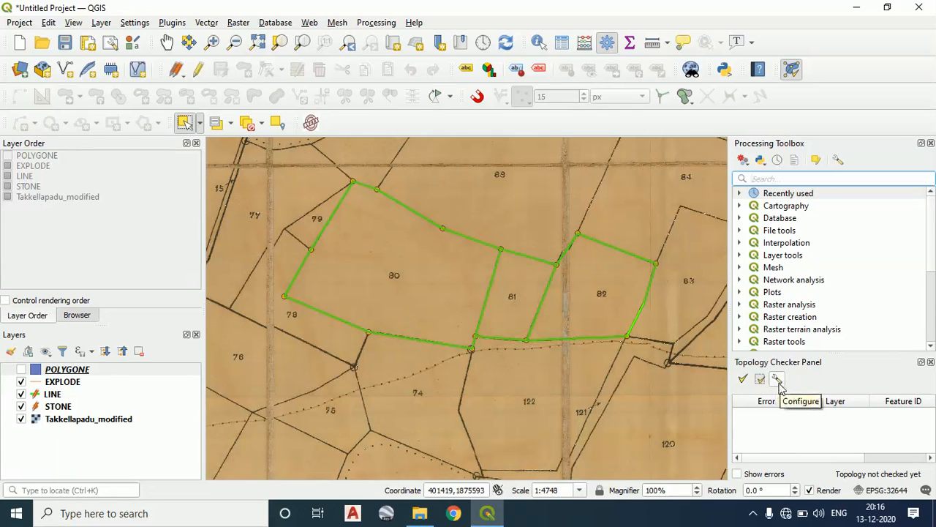
{"action": "left_click", "coordinate": [780, 380]}
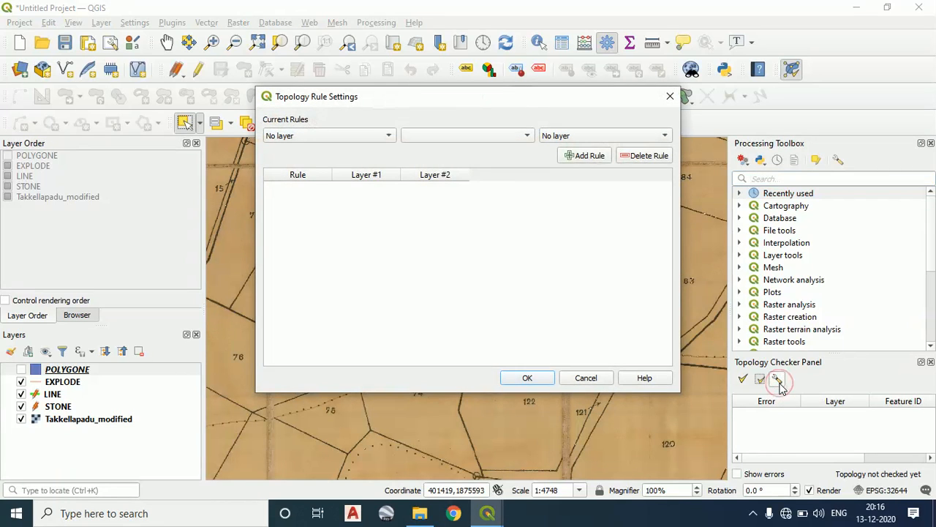
{"action": "left_click", "coordinate": [322, 138]}
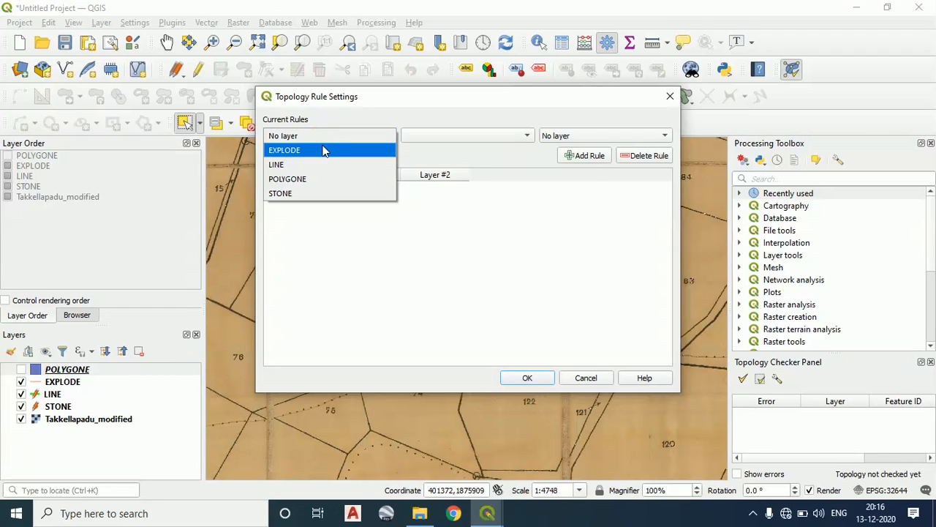
{"action": "left_click", "coordinate": [324, 150]}
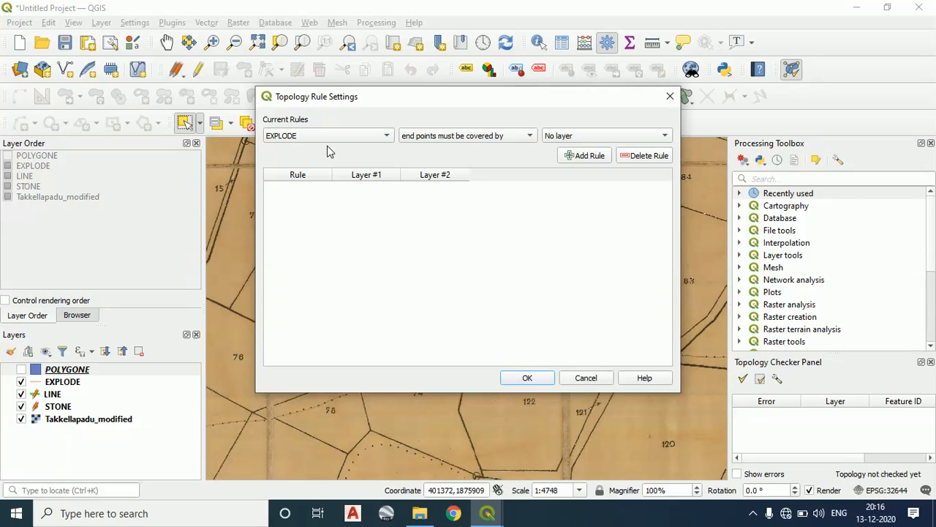
{"action": "left_click", "coordinate": [407, 137]}
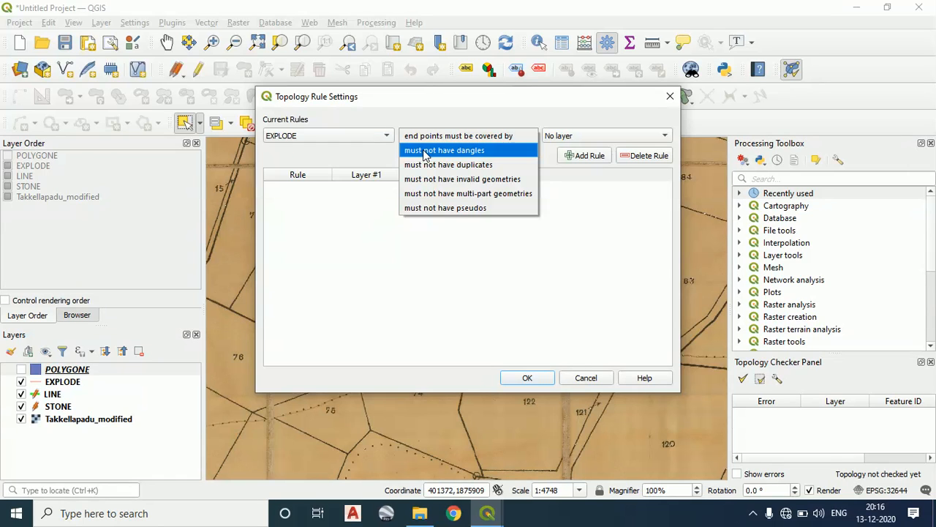
{"action": "left_click", "coordinate": [426, 151]}
{"action": "left_click", "coordinate": [580, 157]}
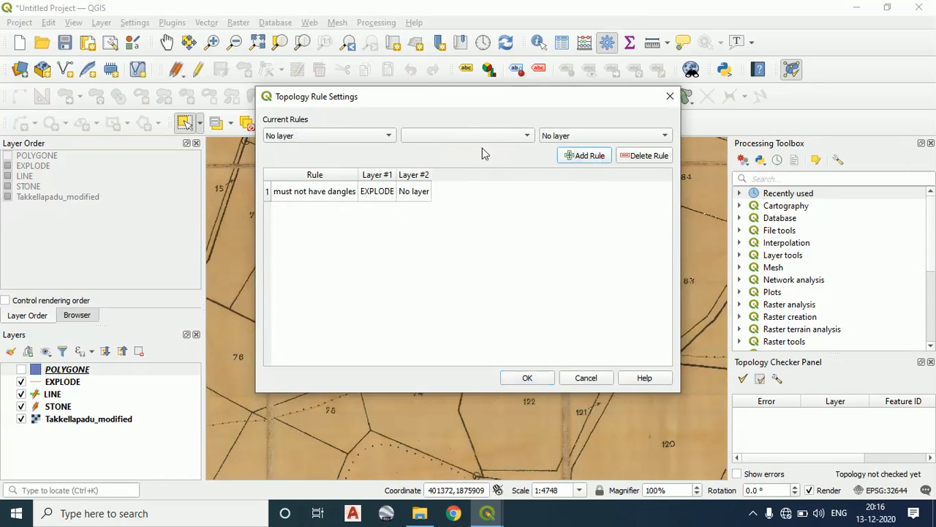
Add the topology rule "must not have duplicates" for the EXPLODE layer
{"action": "left_click", "coordinate": [341, 136]}
{"action": "left_click", "coordinate": [334, 150]}
{"action": "left_click", "coordinate": [428, 136]}
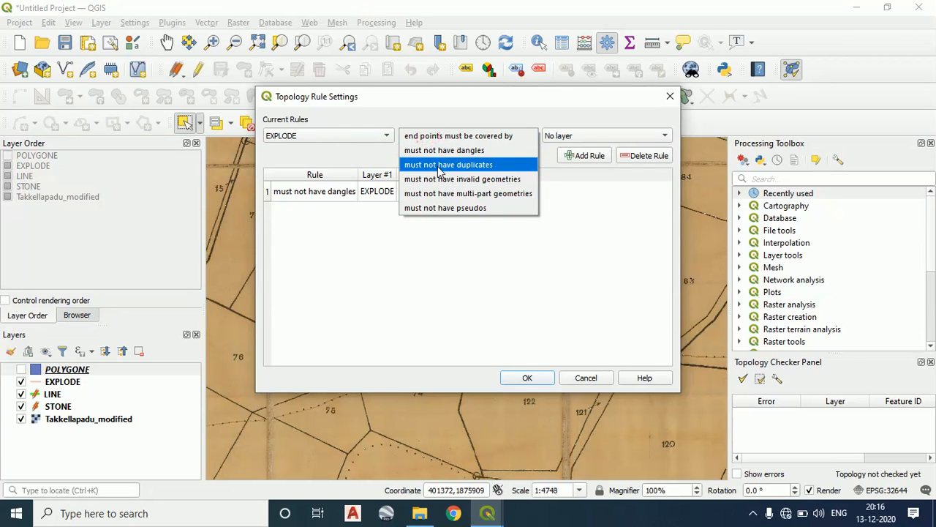
{"action": "left_click", "coordinate": [440, 165]}
{"action": "left_click", "coordinate": [571, 155]}
Add the topology rule "must not have invalid geometries" for the EXPLODE layer
{"action": "left_click", "coordinate": [341, 136]}
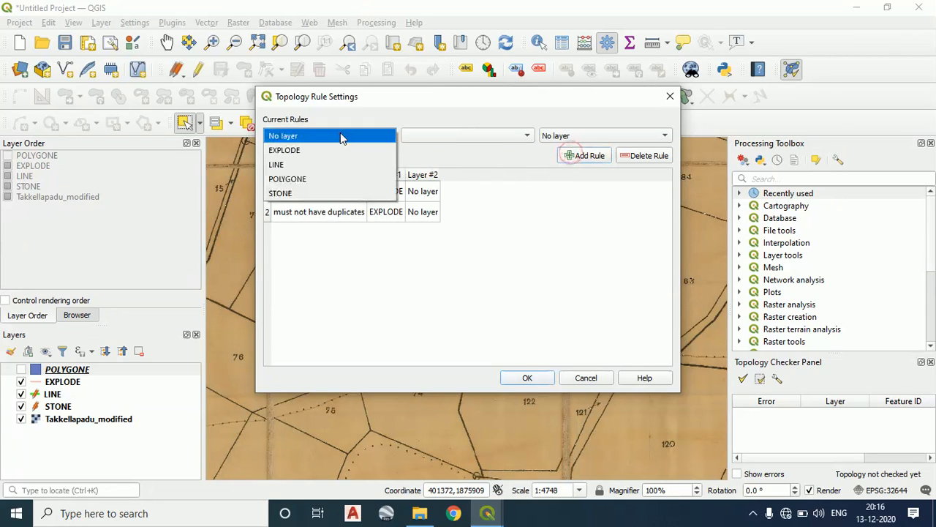
{"action": "left_click", "coordinate": [341, 150]}
{"action": "left_click", "coordinate": [491, 138]}
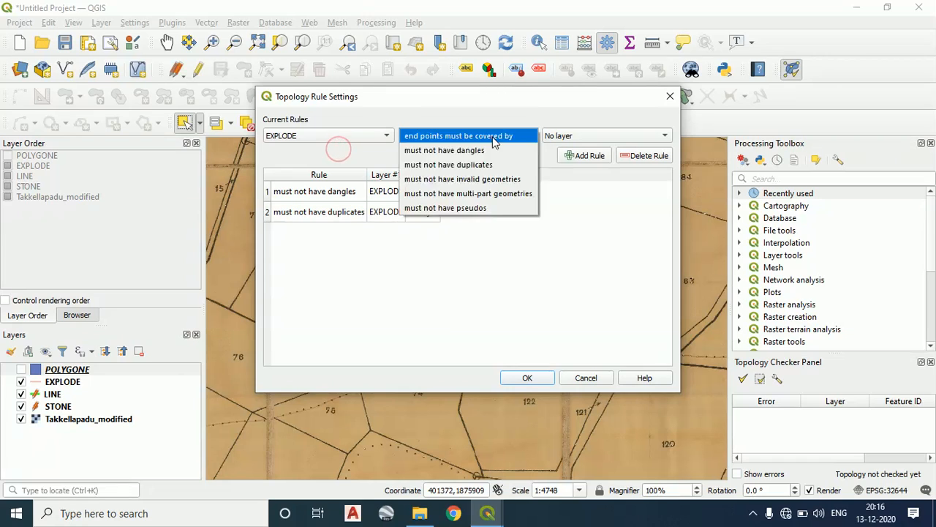
{"action": "left_click", "coordinate": [492, 179]}
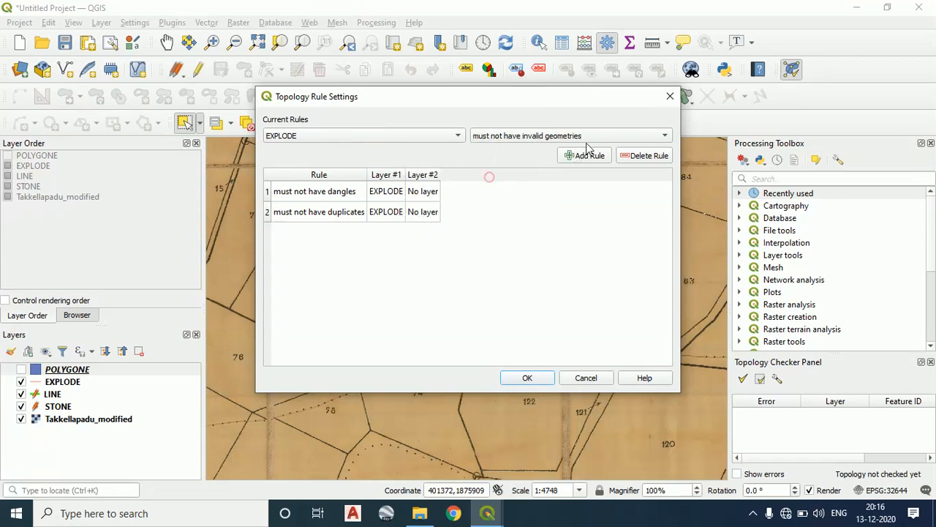
{"action": "left_click", "coordinate": [585, 155]}
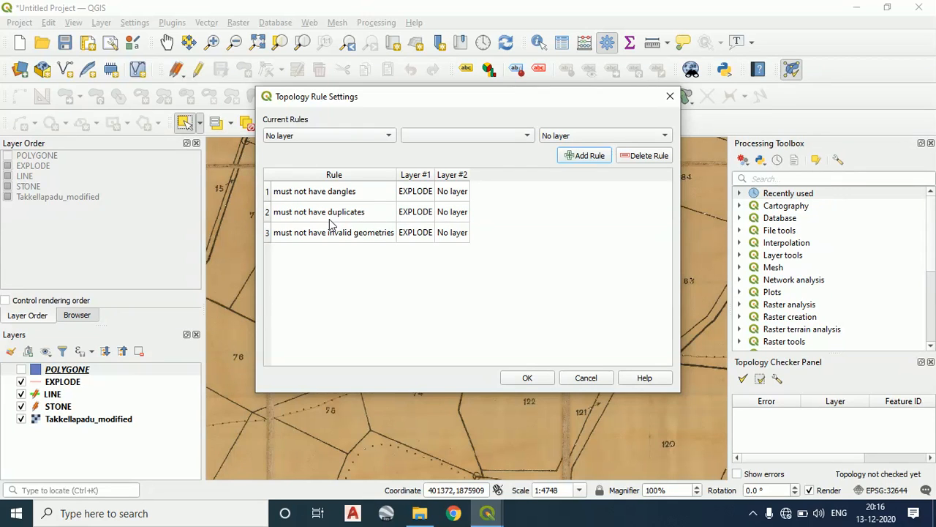
Move the Topology Rule Settings dialog aside and examine where the line between parcels 80 and 81 meets the northern boundary
{"action": "left_click_drag", "start_coordinate": [458, 94], "coordinate": [750, 137]}
{"action": "scroll", "coordinate": [488, 246], "scroll_direction": "up", "scroll_amount": 2}
{"action": "scroll", "coordinate": [490, 246], "scroll_direction": "up", "scroll_amount": 1}
{"action": "left_click_drag", "start_coordinate": [489, 246], "coordinate": [84, 294]}
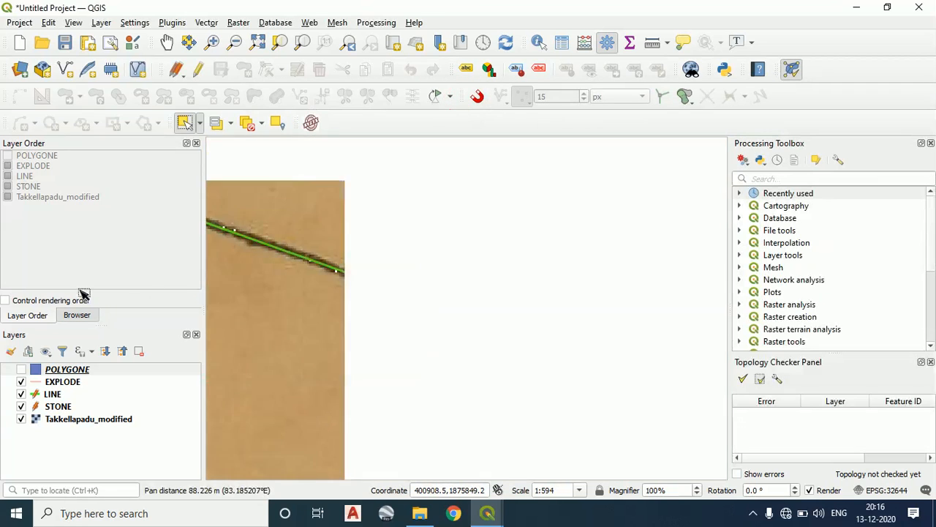
{"action": "scroll", "coordinate": [256, 301], "scroll_direction": "down", "scroll_amount": 1}
{"action": "scroll", "coordinate": [379, 316], "scroll_direction": "up", "scroll_amount": 2}
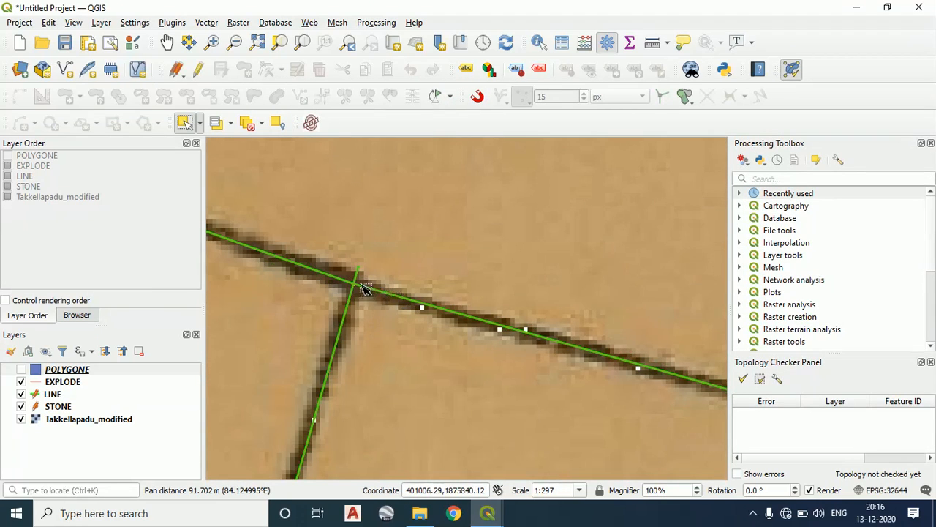
{"action": "scroll", "coordinate": [373, 293], "scroll_direction": "down", "scroll_amount": 2}
{"action": "scroll", "coordinate": [377, 276], "scroll_direction": "down", "scroll_amount": 1}
{"action": "left_click_drag", "start_coordinate": [372, 291], "coordinate": [342, 317]}
{"action": "scroll", "coordinate": [352, 249], "scroll_direction": "up", "scroll_amount": 3}
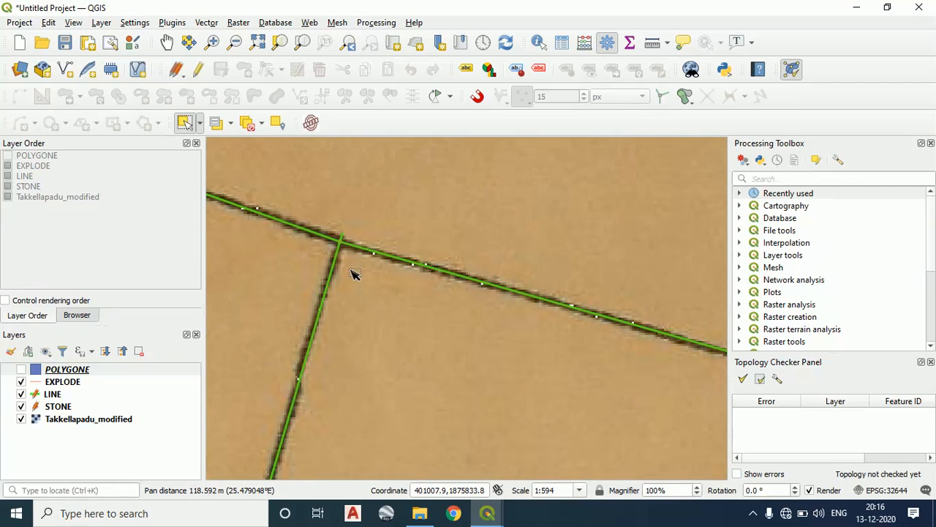
{"action": "scroll", "coordinate": [439, 303], "scroll_direction": "down", "scroll_amount": 3}
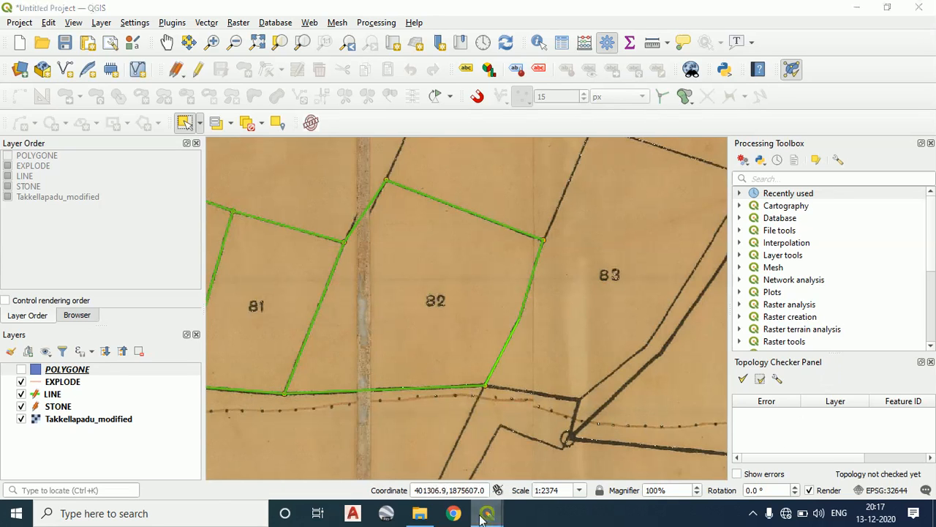
Bring back the rule settings, then examine the line ends at the northern 80/81 junction and the southern 81/82 junction
{"action": "mouse_move", "coordinate": [487, 513]}
{"action": "left_click", "coordinate": [575, 458]}
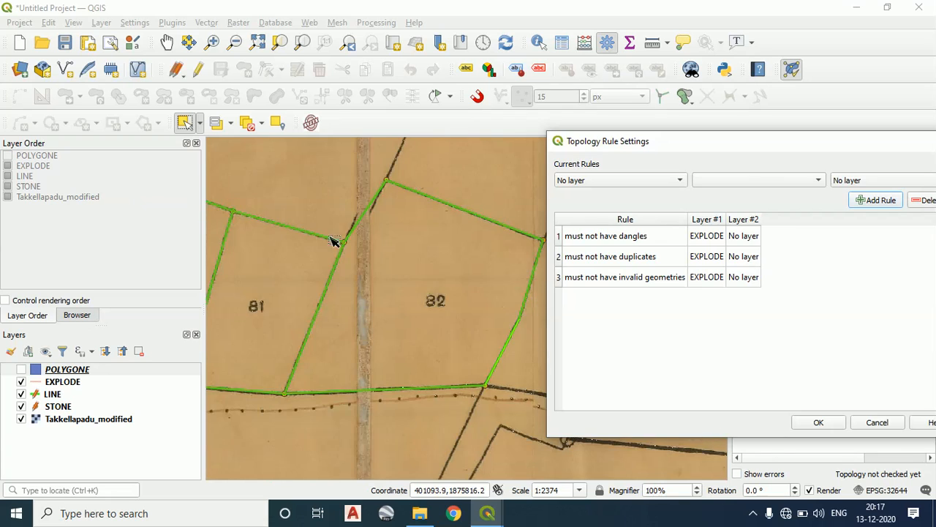
{"action": "scroll", "coordinate": [333, 238], "scroll_direction": "up", "scroll_amount": 2}
{"action": "left_click_drag", "start_coordinate": [269, 230], "coordinate": [369, 310]}
{"action": "scroll", "coordinate": [408, 295], "scroll_direction": "down", "scroll_amount": 3}
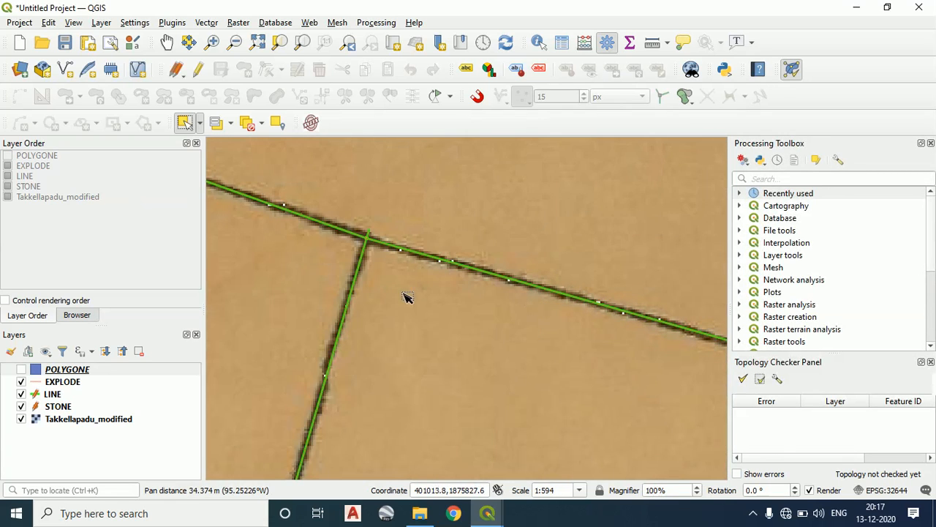
{"action": "scroll", "coordinate": [449, 236], "scroll_direction": "up", "scroll_amount": 3}
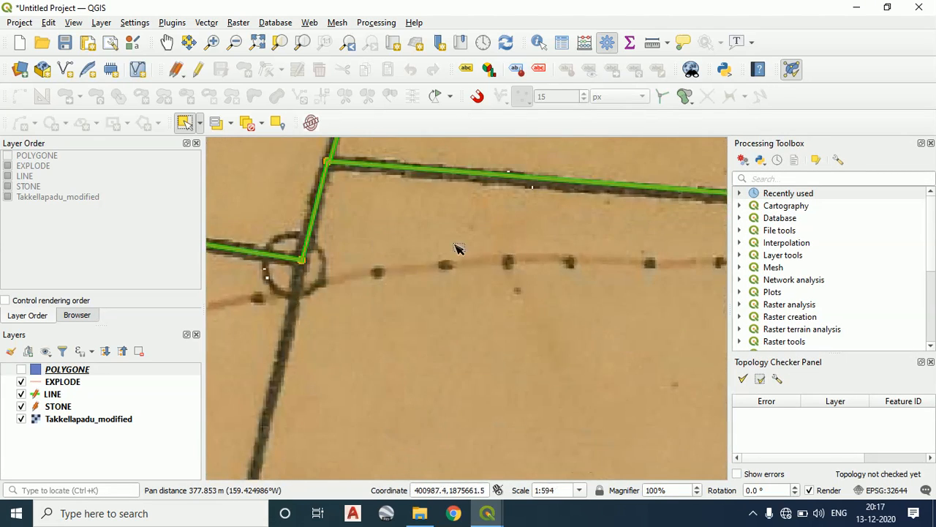
{"action": "left_click_drag", "start_coordinate": [456, 249], "coordinate": [361, 378]}
{"action": "scroll", "coordinate": [543, 337], "scroll_direction": "up", "scroll_amount": 2}
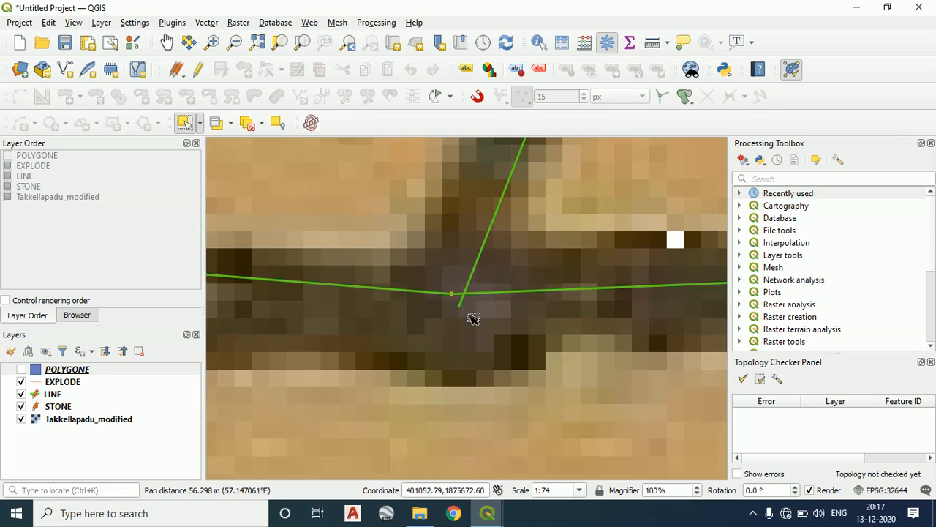
{"action": "scroll", "coordinate": [475, 318], "scroll_direction": "up", "scroll_amount": 2}
{"action": "scroll", "coordinate": [539, 319], "scroll_direction": "down", "scroll_amount": 2}
{"action": "left_click_drag", "start_coordinate": [539, 319], "coordinate": [358, 352]}
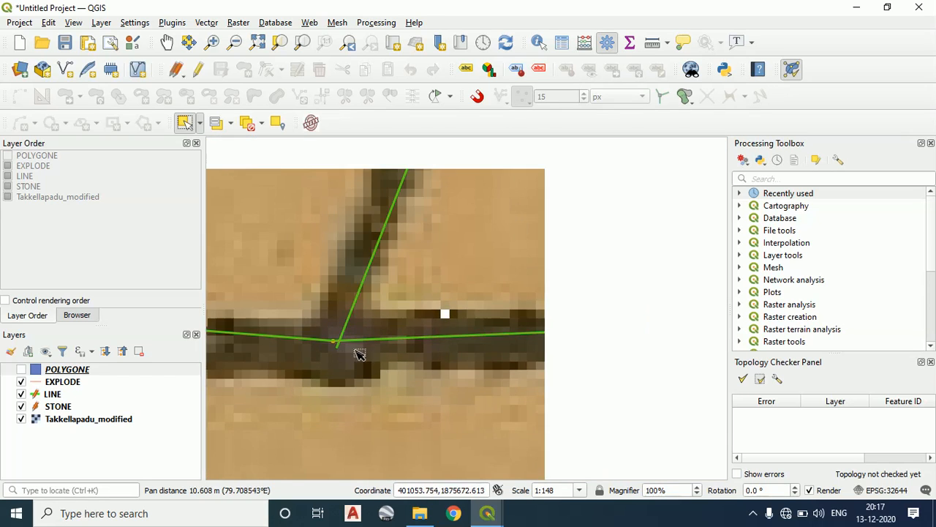
{"action": "scroll", "coordinate": [483, 337], "scroll_direction": "down", "scroll_amount": 3}
{"action": "left_click_drag", "start_coordinate": [536, 328], "coordinate": [430, 343]}
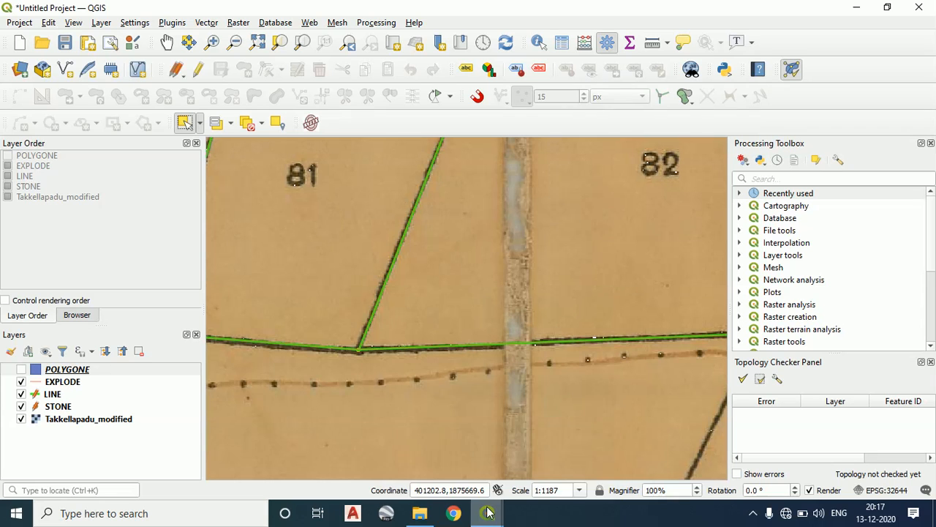
Accept the three topology rules for EXPLODE and run the topology check on the whole layer
{"action": "left_click", "coordinate": [779, 381]}
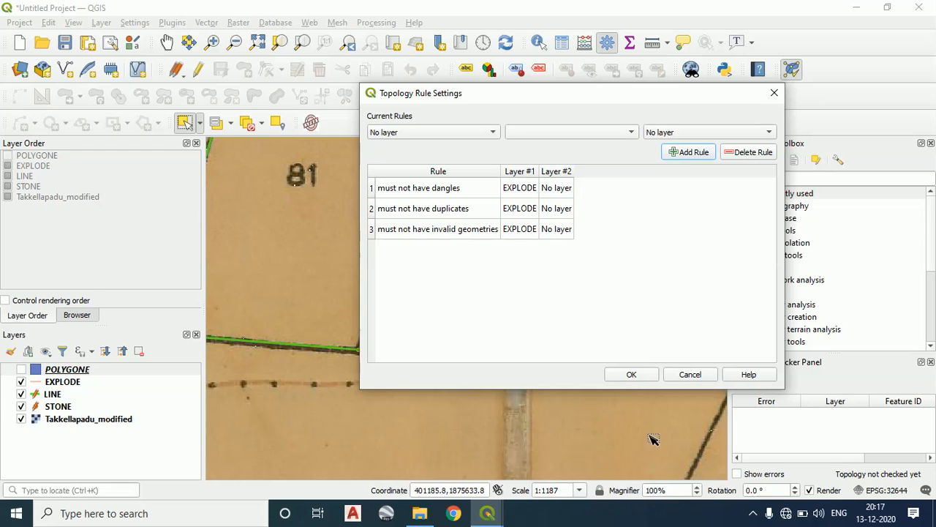
{"action": "left_click", "coordinate": [631, 374]}
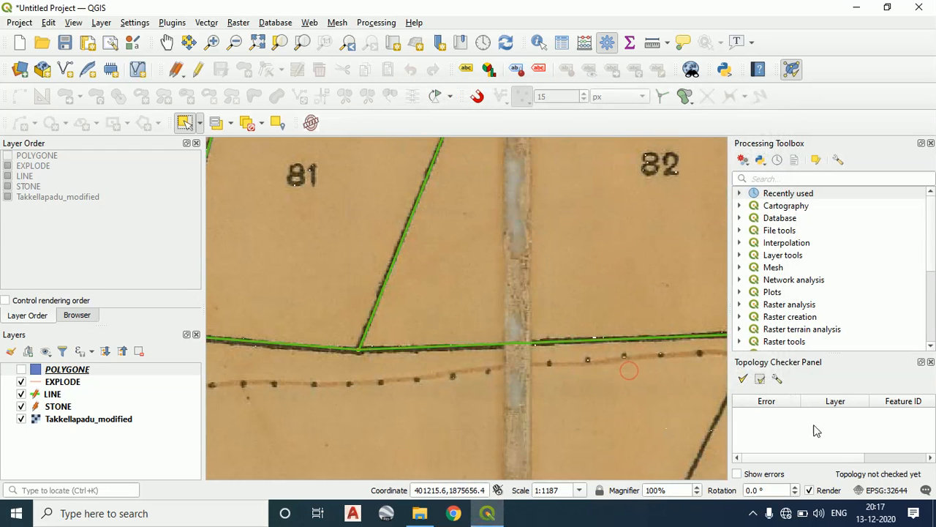
{"action": "left_click", "coordinate": [745, 380]}
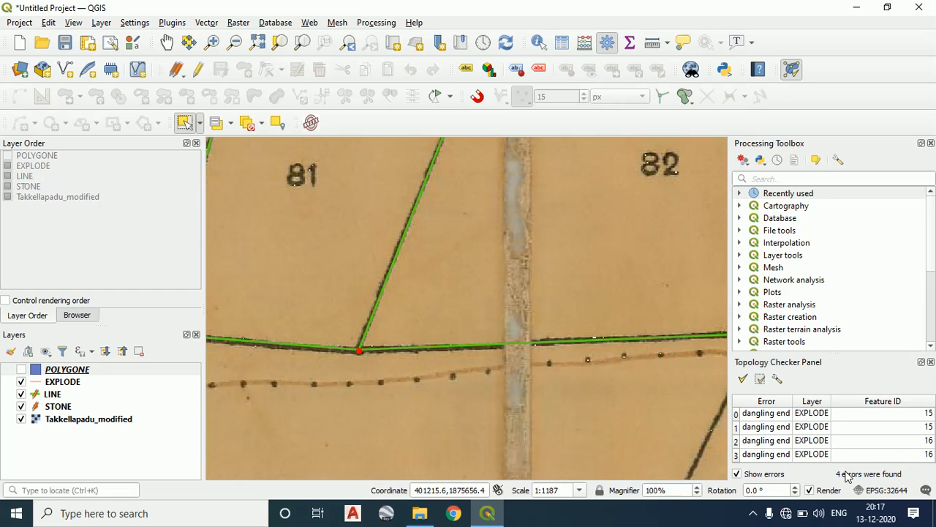
Examine the dangling-end markers around parcel 81, then inspect the line end at the northern 80/81 junction closely
{"action": "scroll", "coordinate": [636, 232], "scroll_direction": "down", "scroll_amount": 3}
{"action": "left_click_drag", "start_coordinate": [625, 259], "coordinate": [504, 267]}
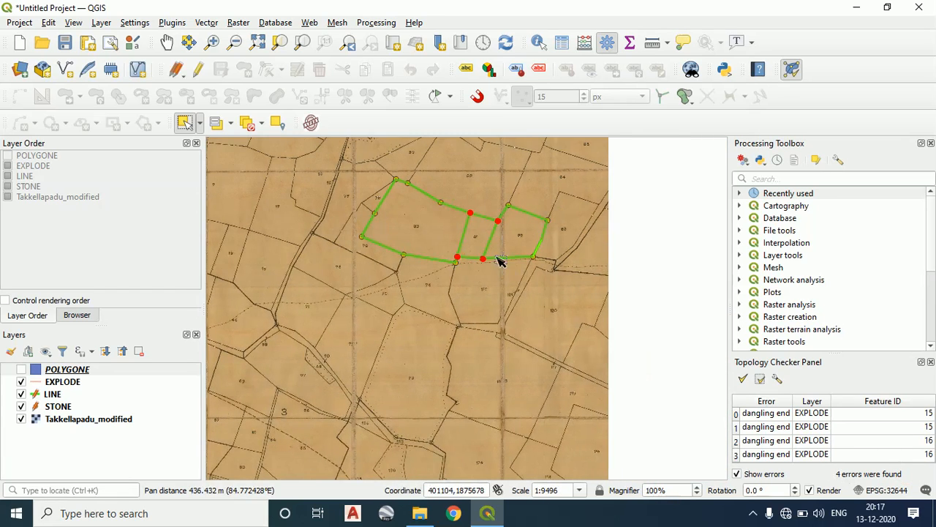
{"action": "scroll", "coordinate": [482, 222], "scroll_direction": "up", "scroll_amount": 1}
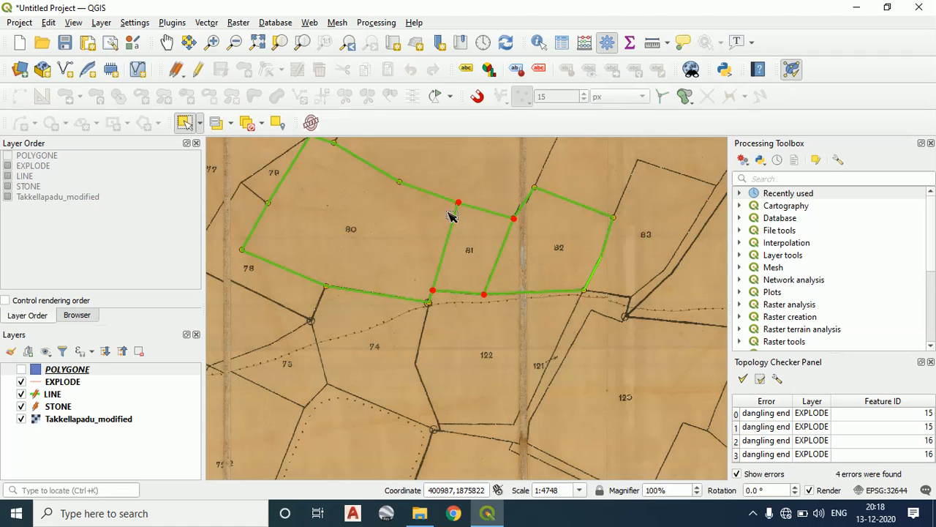
{"action": "scroll", "coordinate": [454, 198], "scroll_direction": "up", "scroll_amount": 1}
{"action": "scroll", "coordinate": [490, 210], "scroll_direction": "up", "scroll_amount": 2}
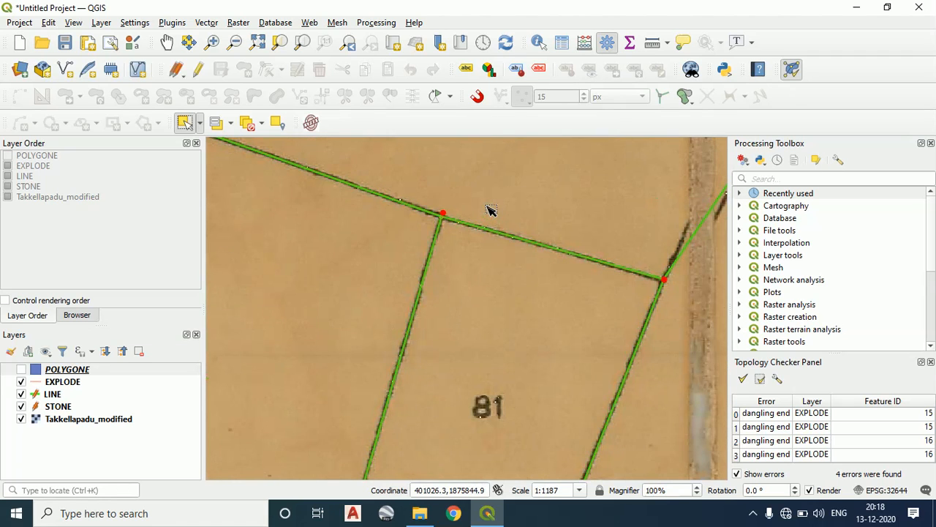
{"action": "scroll", "coordinate": [490, 210], "scroll_direction": "up", "scroll_amount": 1}
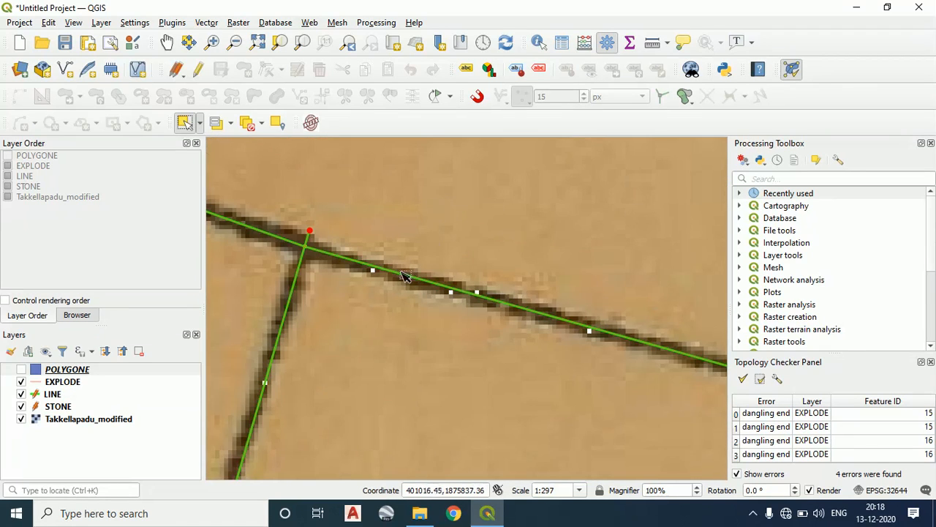
{"action": "scroll", "coordinate": [406, 277], "scroll_direction": "up", "scroll_amount": 1}
{"action": "left_click_drag", "start_coordinate": [406, 277], "coordinate": [556, 303]}
{"action": "scroll", "coordinate": [443, 267], "scroll_direction": "up", "scroll_amount": 2}
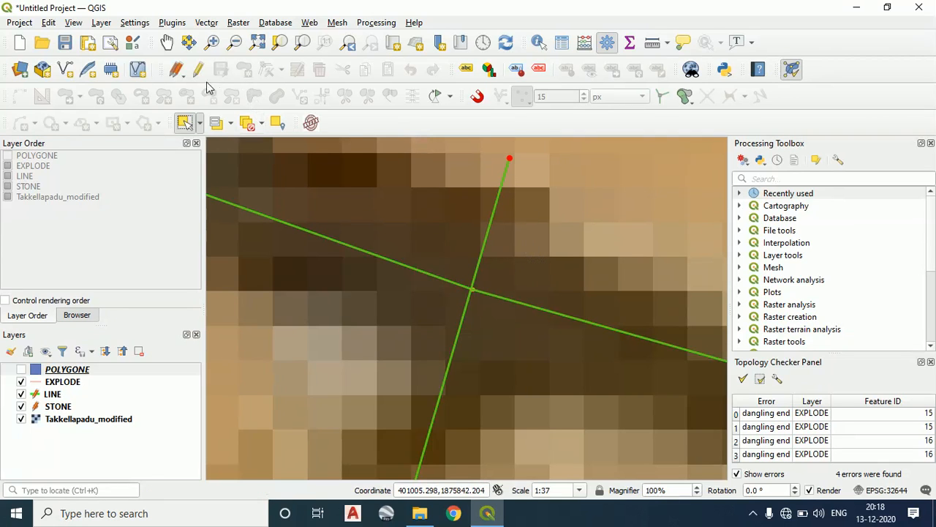
Turn on editing for the POLYGONE layer and activate the Vertex Tool for all layers at the northern 80/81 junction
{"action": "scroll", "coordinate": [551, 299], "scroll_direction": "down", "scroll_amount": 4}
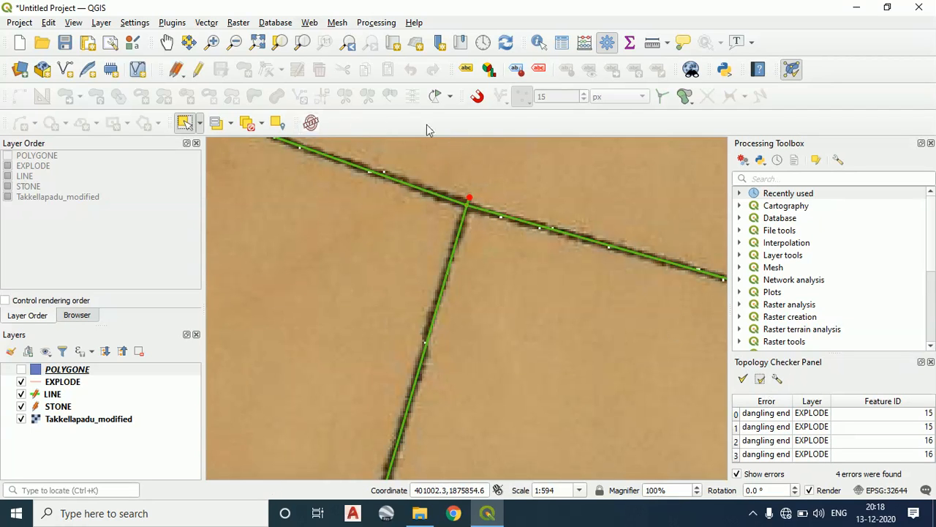
{"action": "scroll", "coordinate": [550, 258], "scroll_direction": "up", "scroll_amount": 2}
{"action": "left_click_drag", "start_coordinate": [485, 247], "coordinate": [516, 408]}
{"action": "scroll", "coordinate": [282, 304], "scroll_direction": "down", "scroll_amount": 1}
{"action": "left_click_drag", "start_coordinate": [285, 307], "coordinate": [448, 362]}
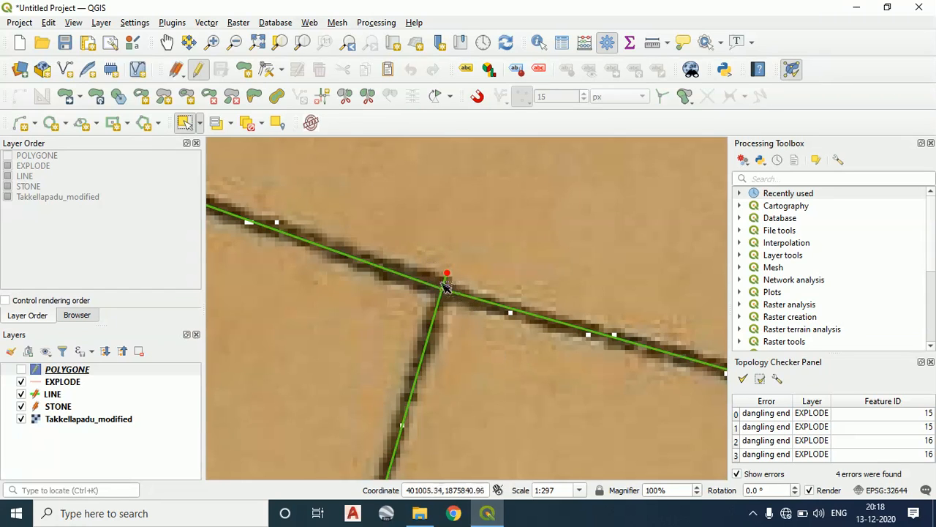
{"action": "scroll", "coordinate": [436, 287], "scroll_direction": "up", "scroll_amount": 3}
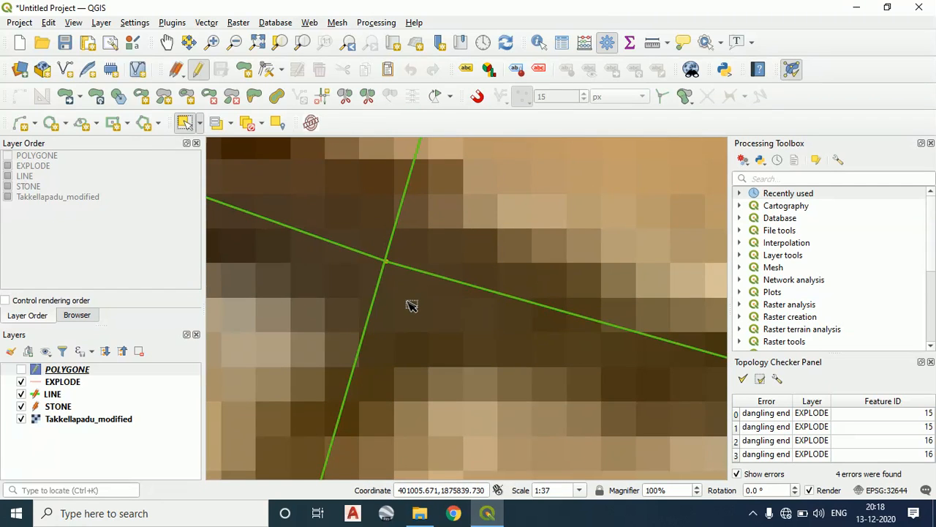
{"action": "scroll", "coordinate": [445, 192], "scroll_direction": "down", "scroll_amount": 2}
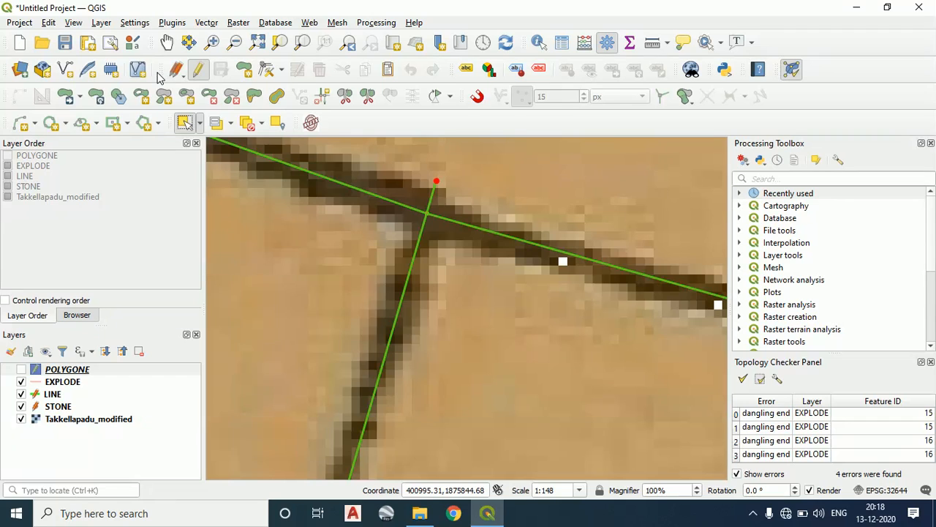
{"action": "left_click", "coordinate": [282, 69]}
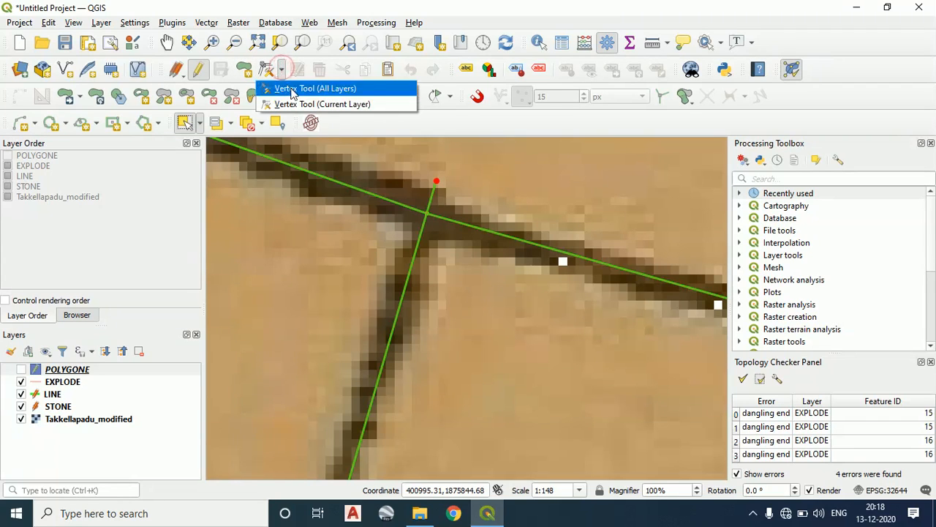
{"action": "left_click", "coordinate": [297, 89]}
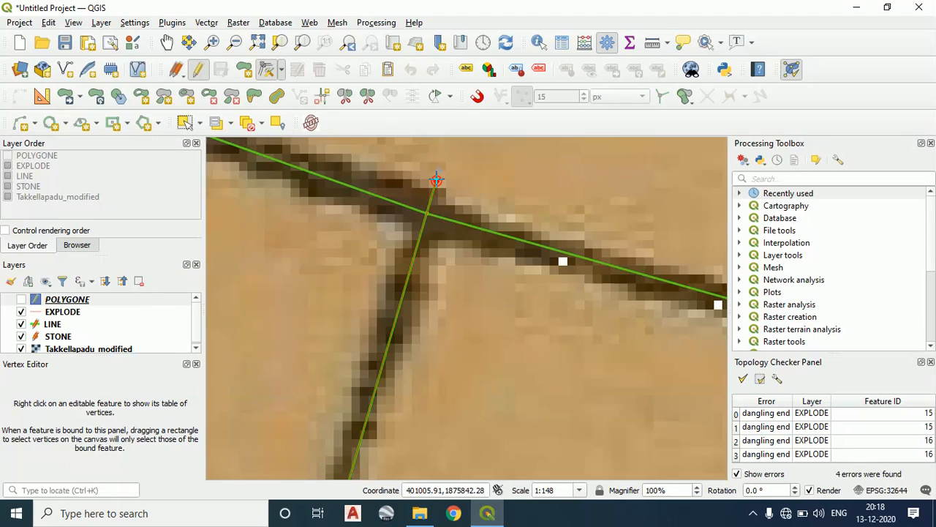
Enable snapping and pick the Vertex Tool for all layers again, hiding the Vertex Editor
{"action": "scroll", "coordinate": [437, 179], "scroll_direction": "up", "scroll_amount": 3}
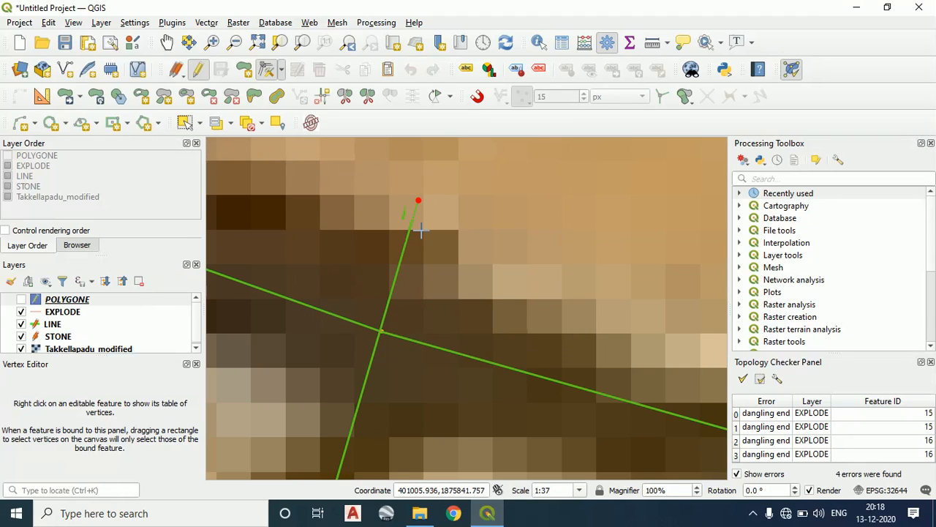
{"action": "left_click", "coordinate": [479, 96]}
{"action": "left_click", "coordinate": [521, 96]}
{"action": "left_click", "coordinate": [487, 117]}
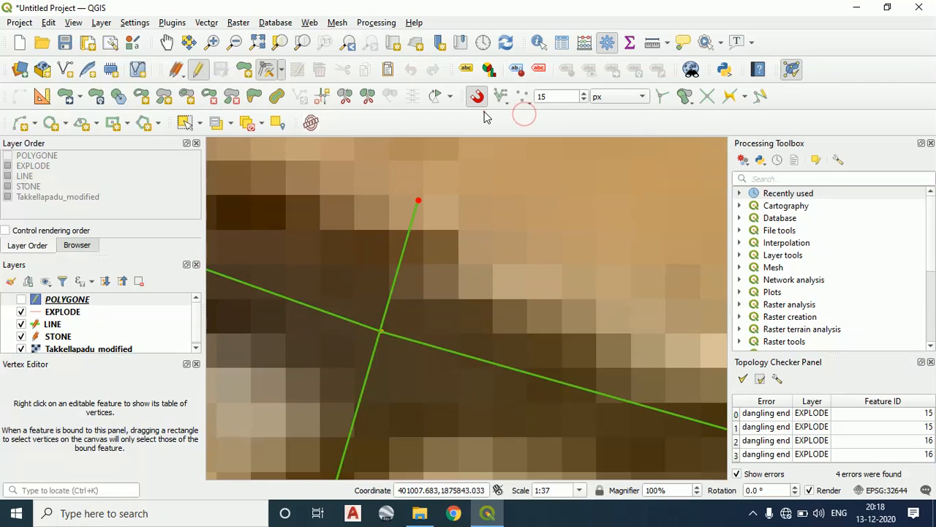
{"action": "left_click", "coordinate": [283, 70]}
{"action": "left_click", "coordinate": [287, 86]}
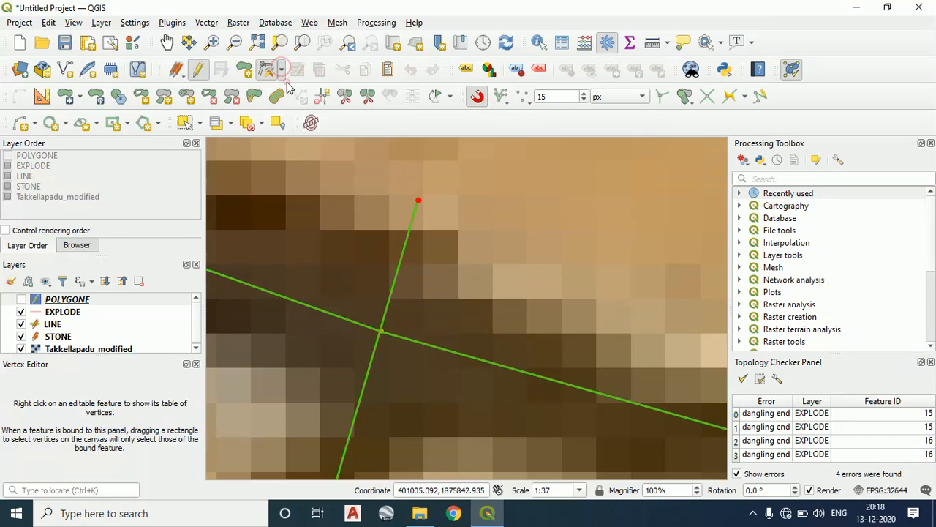
Move the dangling northern end of the line between parcels 80 and 81 onto the boundary vertex
{"action": "left_click", "coordinate": [419, 200]}
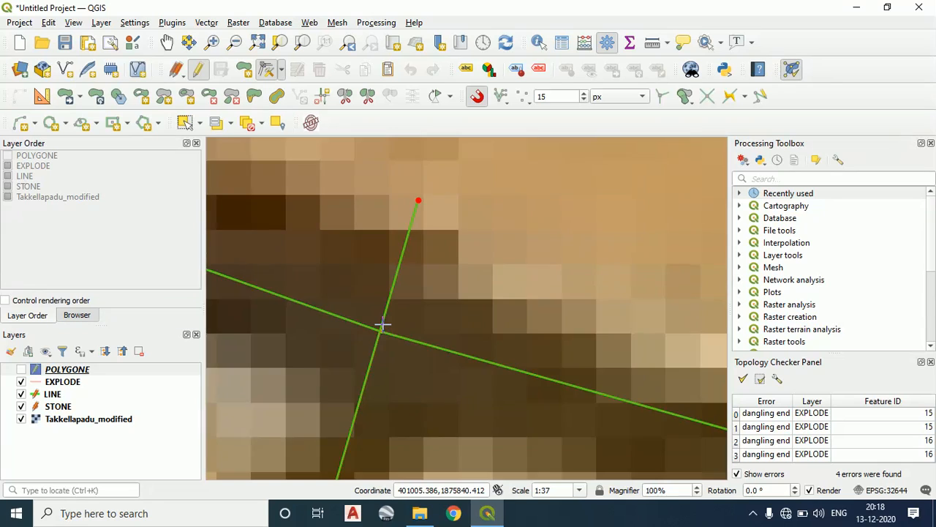
{"action": "scroll", "coordinate": [382, 324], "scroll_direction": "up", "scroll_amount": 3}
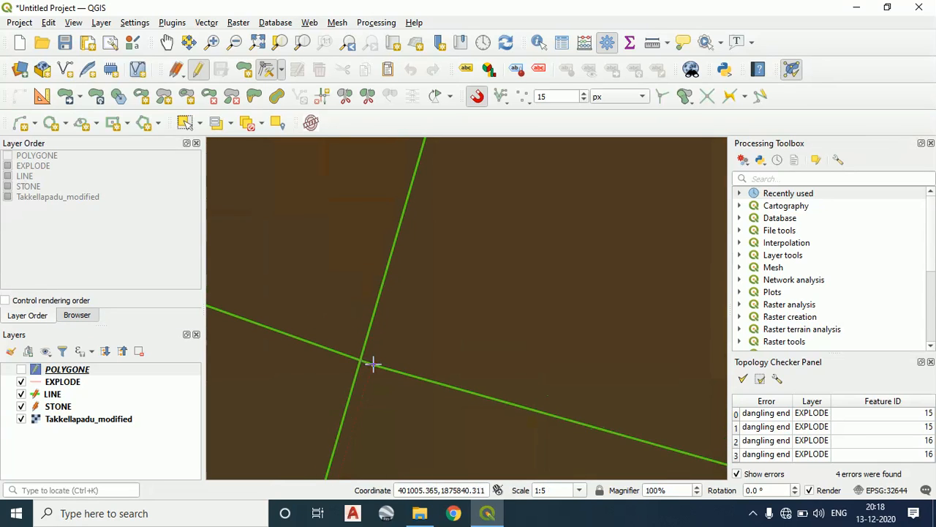
{"action": "scroll", "coordinate": [408, 359], "scroll_direction": "down", "scroll_amount": 1}
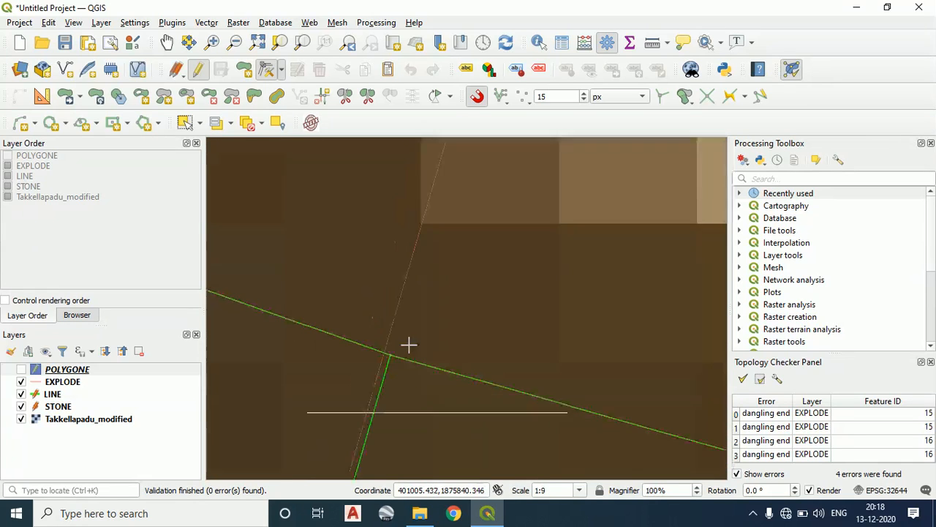
{"action": "scroll", "coordinate": [432, 330], "scroll_direction": "down", "scroll_amount": 2}
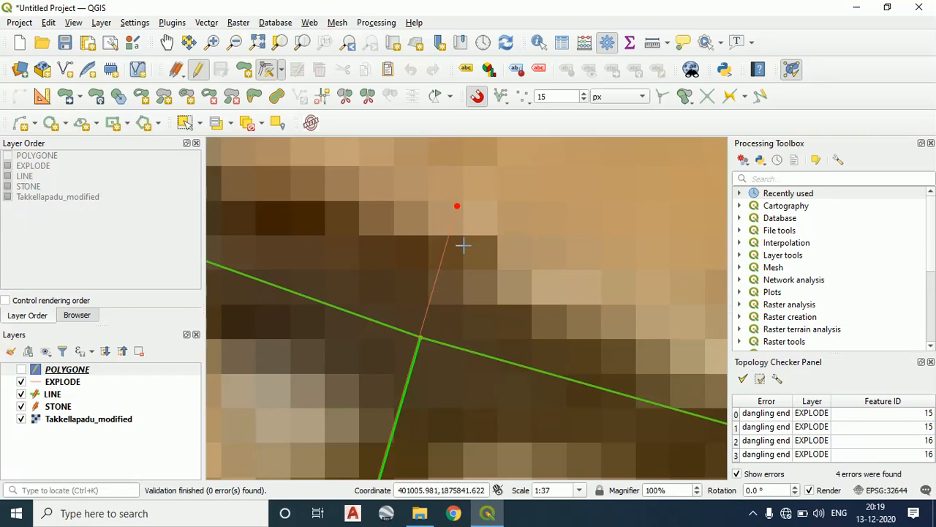
{"action": "scroll", "coordinate": [495, 300], "scroll_direction": "down", "scroll_amount": 2}
{"action": "left_click_drag", "start_coordinate": [490, 299], "coordinate": [469, 262]}
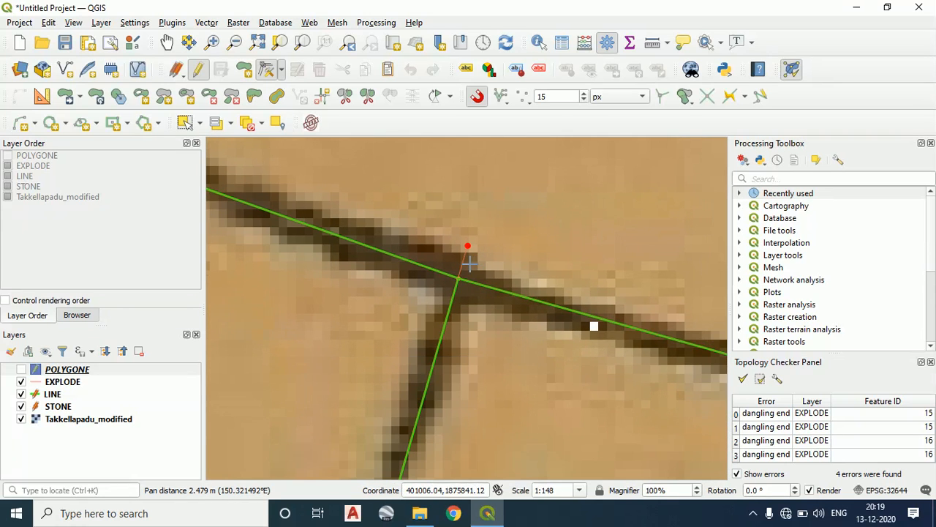
Examine the gap between the line end and the boundary vertex at the southern 80/81 junction
{"action": "scroll", "coordinate": [473, 254], "scroll_direction": "up", "scroll_amount": 2}
{"action": "scroll", "coordinate": [459, 409], "scroll_direction": "down", "scroll_amount": 2}
{"action": "left_click_drag", "start_coordinate": [453, 409], "coordinate": [456, 203]}
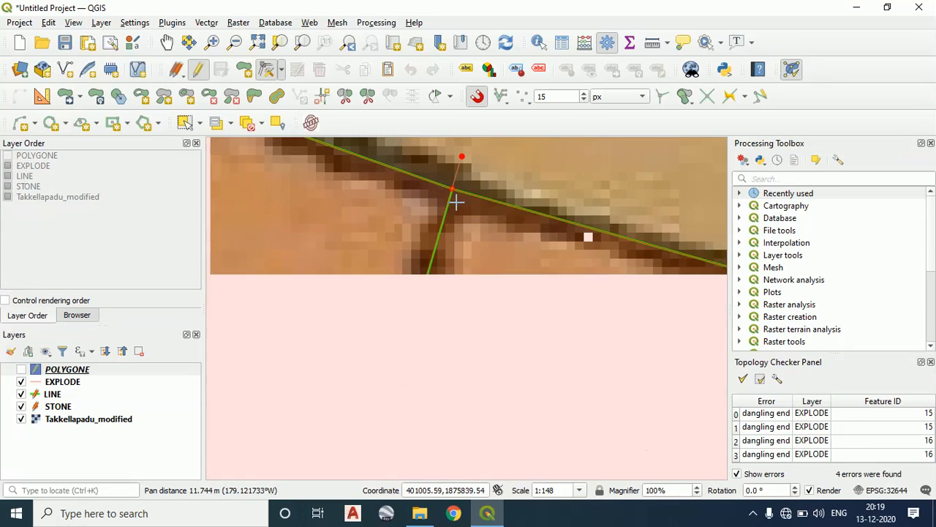
{"action": "scroll", "coordinate": [457, 326], "scroll_direction": "down", "scroll_amount": 2}
{"action": "scroll", "coordinate": [391, 261], "scroll_direction": "down", "scroll_amount": 3}
{"action": "scroll", "coordinate": [406, 315], "scroll_direction": "up", "scroll_amount": 1}
{"action": "scroll", "coordinate": [410, 296], "scroll_direction": "up", "scroll_amount": 7}
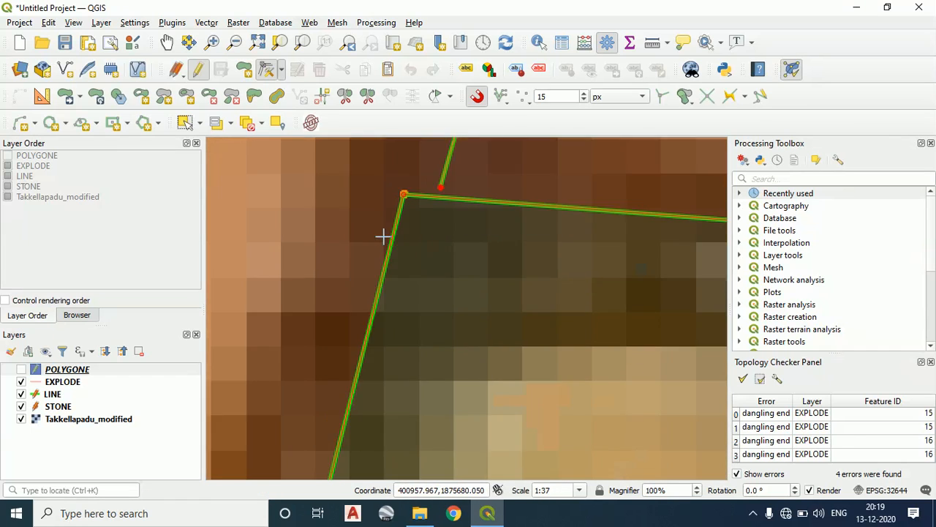
{"action": "left_click_drag", "start_coordinate": [477, 202], "coordinate": [338, 387]}
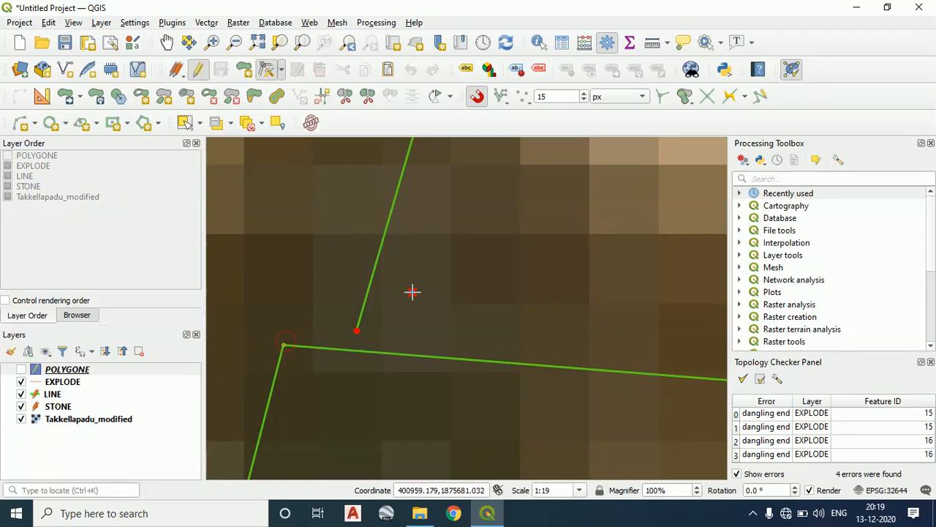
Go back to the northern 80/81 junction and compare the moved line end with the remaining error marker
{"action": "scroll", "coordinate": [413, 294], "scroll_direction": "down", "scroll_amount": 5}
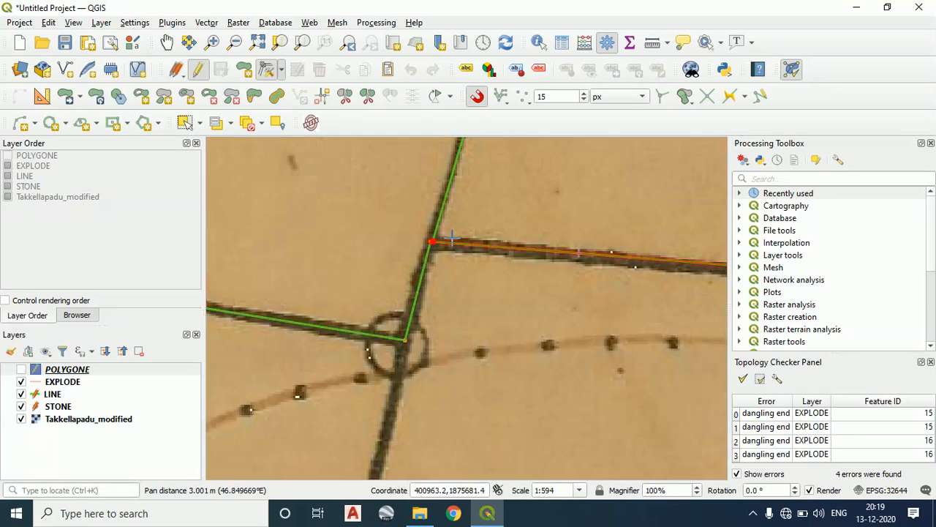
{"action": "scroll", "coordinate": [452, 237], "scroll_direction": "down", "scroll_amount": 1}
{"action": "left_click_drag", "start_coordinate": [459, 219], "coordinate": [413, 315]}
{"action": "scroll", "coordinate": [432, 297], "scroll_direction": "down", "scroll_amount": 3}
{"action": "scroll", "coordinate": [411, 309], "scroll_direction": "up", "scroll_amount": 3}
{"action": "scroll", "coordinate": [410, 308], "scroll_direction": "up", "scroll_amount": 1}
{"action": "left_click_drag", "start_coordinate": [329, 216], "coordinate": [352, 299]}
{"action": "scroll", "coordinate": [334, 256], "scroll_direction": "up", "scroll_amount": 3}
{"action": "left_click_drag", "start_coordinate": [317, 213], "coordinate": [348, 338]}
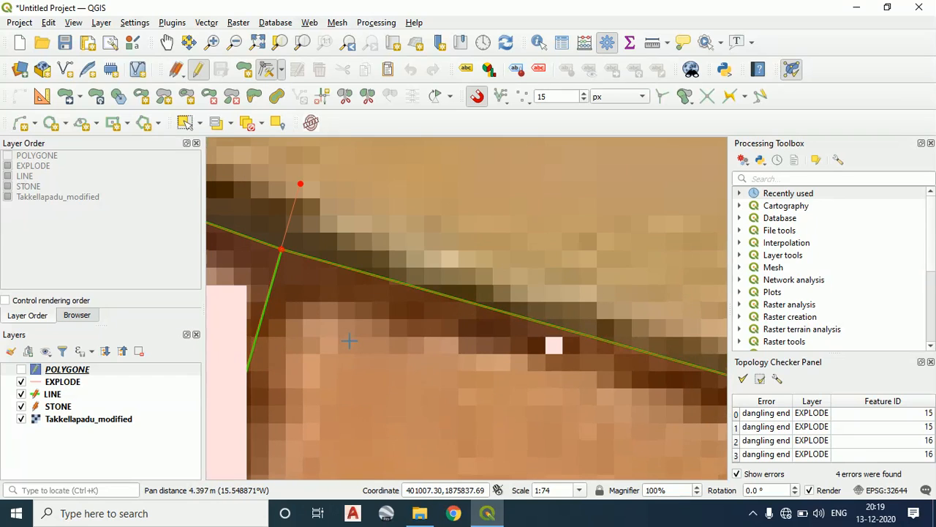
{"action": "left_click", "coordinate": [354, 310]}
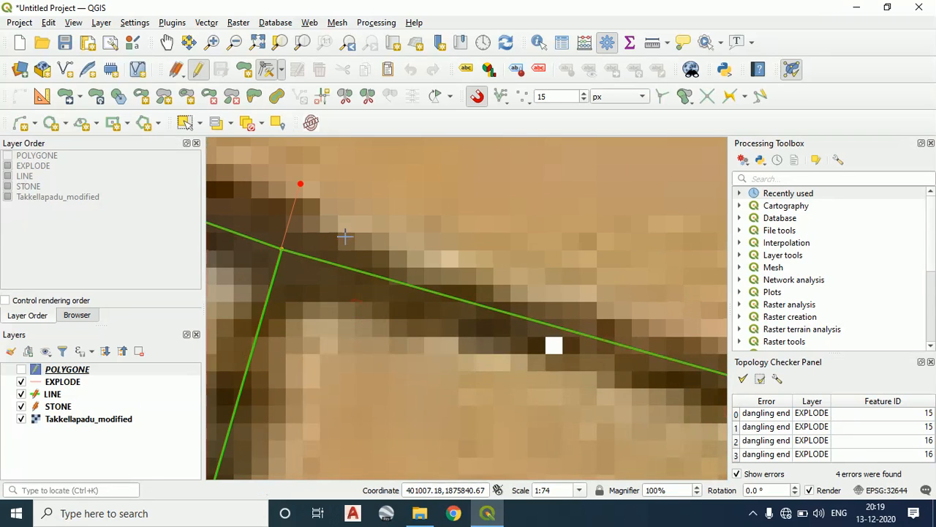
{"action": "scroll", "coordinate": [309, 246], "scroll_direction": "down", "scroll_amount": 1}
{"action": "scroll", "coordinate": [314, 220], "scroll_direction": "up", "scroll_amount": 2}
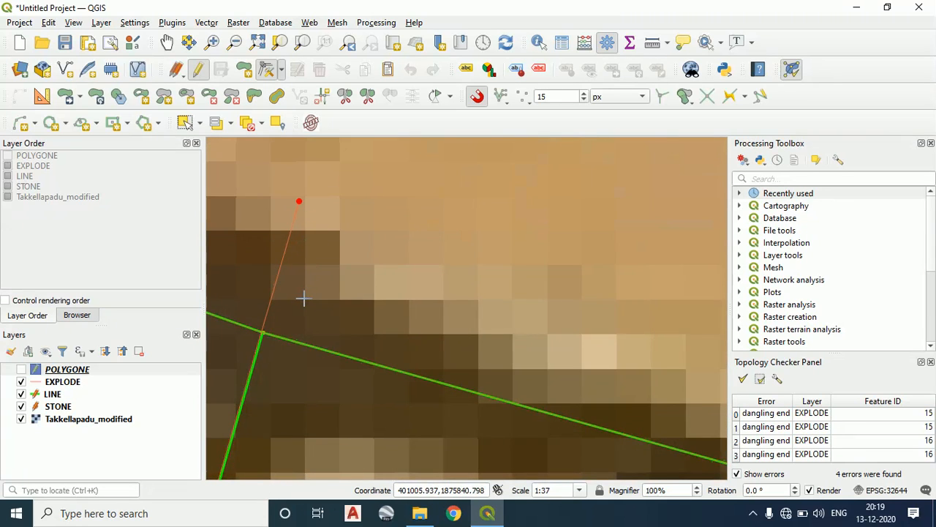
Move the southern end of the line between parcels 80 and 81 onto the nearby boundary vertex with the Vertex Tool
{"action": "scroll", "coordinate": [303, 298], "scroll_direction": "down", "scroll_amount": 6}
{"action": "scroll", "coordinate": [421, 287], "scroll_direction": "up", "scroll_amount": 4}
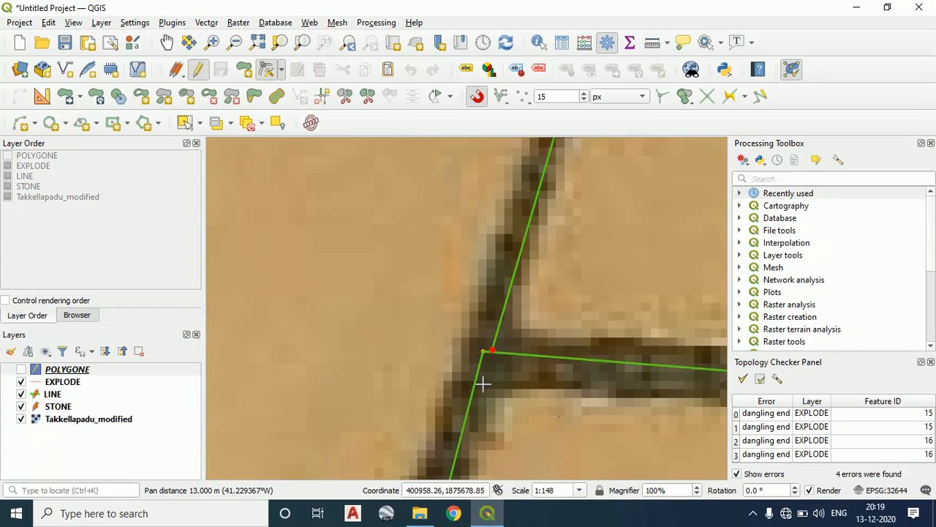
{"action": "scroll", "coordinate": [482, 383], "scroll_direction": "up", "scroll_amount": 4}
{"action": "left_click_drag", "start_coordinate": [481, 385], "coordinate": [487, 193]}
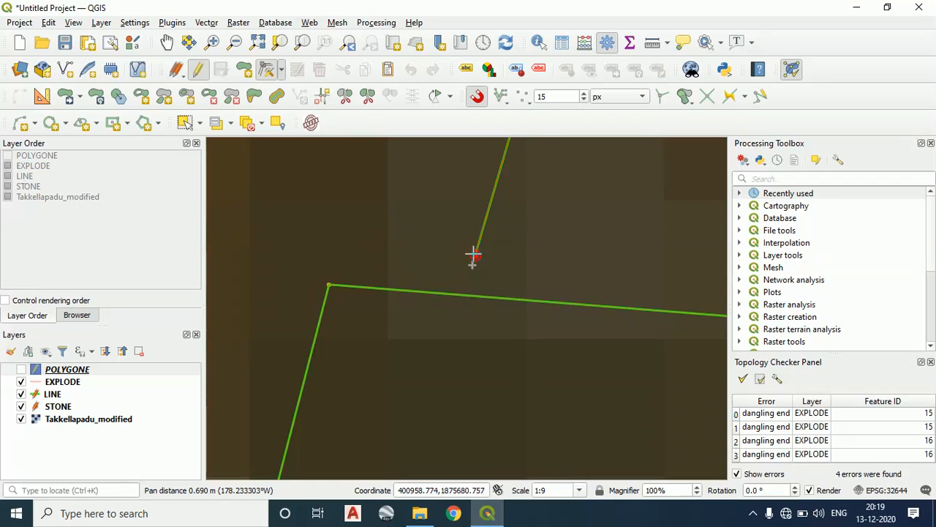
{"action": "left_click", "coordinate": [281, 69]}
{"action": "left_click", "coordinate": [300, 88]}
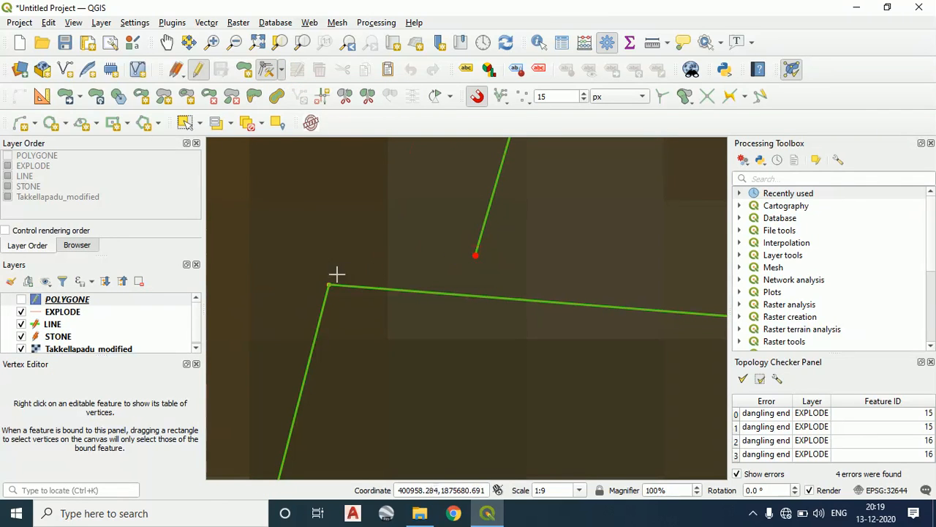
{"action": "scroll", "coordinate": [330, 283], "scroll_direction": "up", "scroll_amount": 2}
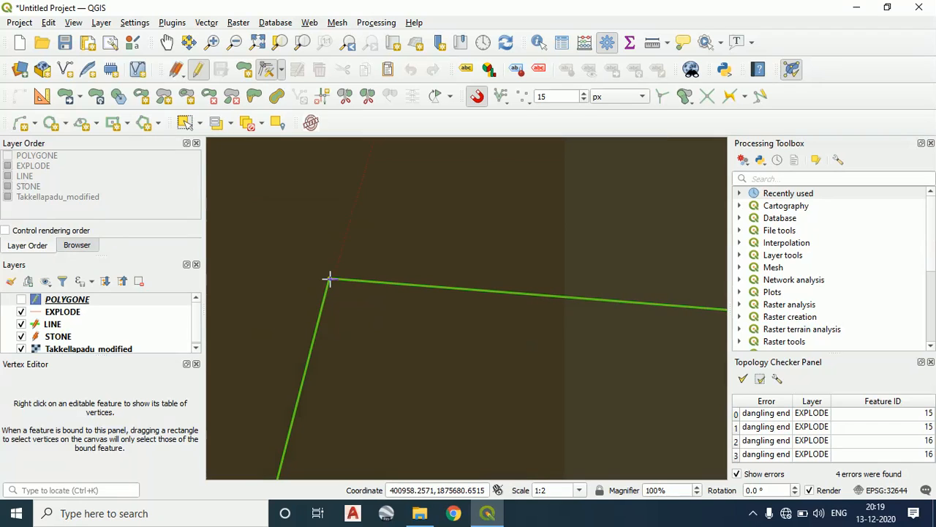
Review the edited line along parcel 81 and inspect its end at the northern 80/81 junction again
{"action": "scroll", "coordinate": [449, 238], "scroll_direction": "down", "scroll_amount": 4}
{"action": "left_click_drag", "start_coordinate": [525, 216], "coordinate": [459, 263]}
{"action": "scroll", "coordinate": [456, 264], "scroll_direction": "down", "scroll_amount": 2}
{"action": "left_click_drag", "start_coordinate": [547, 159], "coordinate": [385, 313]}
{"action": "scroll", "coordinate": [385, 313], "scroll_direction": "down", "scroll_amount": 1}
{"action": "scroll", "coordinate": [399, 251], "scroll_direction": "down", "scroll_amount": 1}
{"action": "left_click_drag", "start_coordinate": [472, 140], "coordinate": [327, 357]}
{"action": "scroll", "coordinate": [327, 357], "scroll_direction": "down", "scroll_amount": 1}
{"action": "scroll", "coordinate": [338, 199], "scroll_direction": "down", "scroll_amount": 2}
{"action": "left_click_drag", "start_coordinate": [354, 245], "coordinate": [330, 308]}
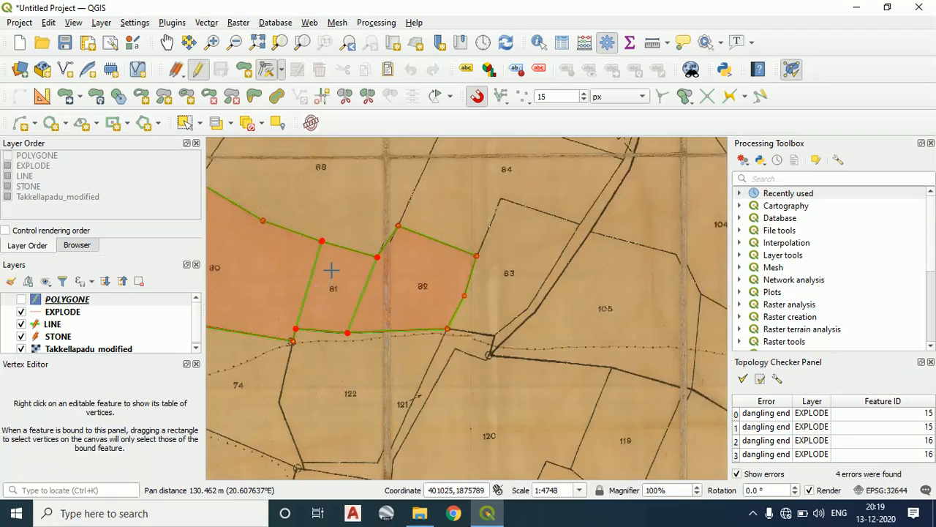
{"action": "scroll", "coordinate": [333, 269], "scroll_direction": "up", "scroll_amount": 2}
{"action": "scroll", "coordinate": [291, 174], "scroll_direction": "up", "scroll_amount": 1}
{"action": "left_click_drag", "start_coordinate": [293, 160], "coordinate": [336, 284]}
{"action": "scroll", "coordinate": [324, 273], "scroll_direction": "up", "scroll_amount": 3}
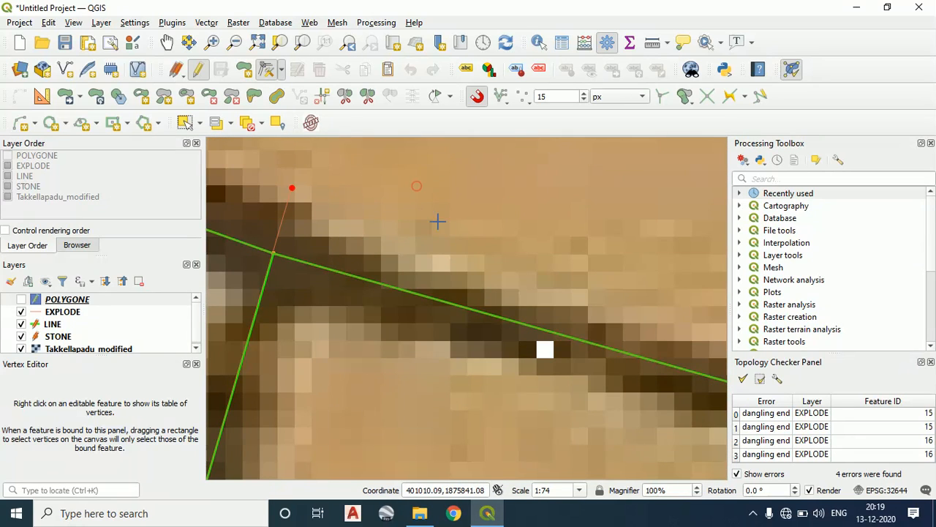
{"action": "scroll", "coordinate": [277, 242], "scroll_direction": "up", "scroll_amount": 2}
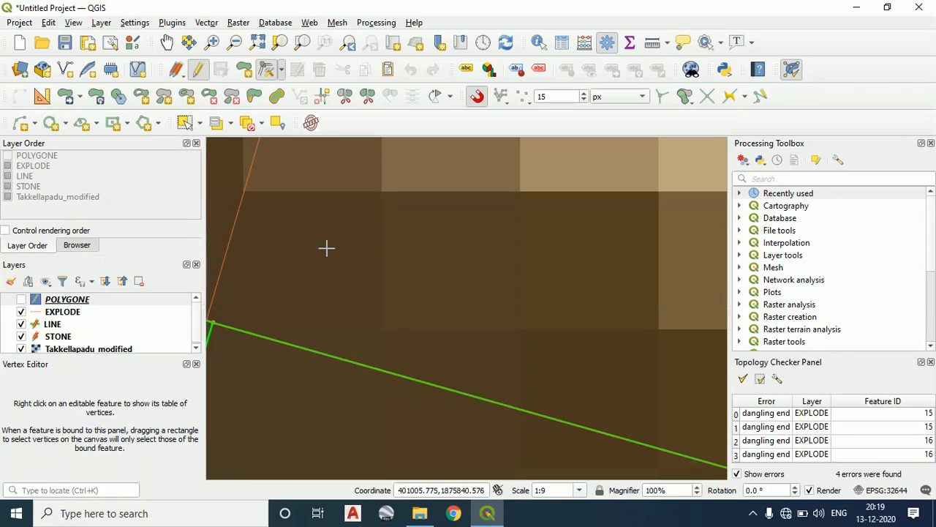
Snap the northern end of the line between parcels 81 and 82 onto the boundary vertex
{"action": "scroll", "coordinate": [372, 261], "scroll_direction": "down", "scroll_amount": 2}
{"action": "left_click_drag", "start_coordinate": [400, 247], "coordinate": [443, 207]}
{"action": "scroll", "coordinate": [509, 315], "scroll_direction": "down", "scroll_amount": 3}
{"action": "left_click_drag", "start_coordinate": [526, 333], "coordinate": [276, 233]}
{"action": "scroll", "coordinate": [456, 319], "scroll_direction": "down", "scroll_amount": 2}
{"action": "left_click_drag", "start_coordinate": [482, 326], "coordinate": [396, 291]}
{"action": "scroll", "coordinate": [462, 303], "scroll_direction": "up", "scroll_amount": 4}
{"action": "left_click_drag", "start_coordinate": [278, 251], "coordinate": [572, 351]}
{"action": "scroll", "coordinate": [346, 300], "scroll_direction": "up", "scroll_amount": 1}
{"action": "scroll", "coordinate": [319, 284], "scroll_direction": "up", "scroll_amount": 1}
{"action": "left_click_drag", "start_coordinate": [270, 264], "coordinate": [493, 344]}
{"action": "scroll", "coordinate": [409, 291], "scroll_direction": "up", "scroll_amount": 2}
{"action": "scroll", "coordinate": [408, 282], "scroll_direction": "up", "scroll_amount": 1}
{"action": "left_click_drag", "start_coordinate": [368, 245], "coordinate": [564, 404]}
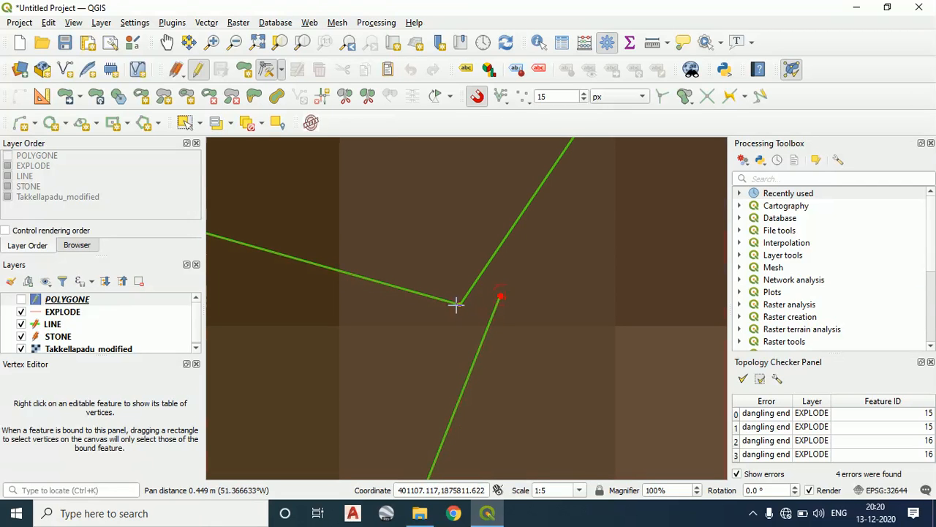
{"action": "left_click", "coordinate": [459, 303]}
Snap the southern end of the line between parcels 81 and 82 onto the boundary vertex with the Vertex Tool
{"action": "scroll", "coordinate": [484, 346], "scroll_direction": "down", "scroll_amount": 4}
{"action": "left_click_drag", "start_coordinate": [483, 347], "coordinate": [550, 174]}
{"action": "scroll", "coordinate": [503, 376], "scroll_direction": "down", "scroll_amount": 2}
{"action": "left_click_drag", "start_coordinate": [503, 377], "coordinate": [507, 255]}
{"action": "left_click_drag", "start_coordinate": [445, 467], "coordinate": [524, 155]}
{"action": "scroll", "coordinate": [523, 197], "scroll_direction": "down", "scroll_amount": 1}
{"action": "scroll", "coordinate": [445, 335], "scroll_direction": "down", "scroll_amount": 1}
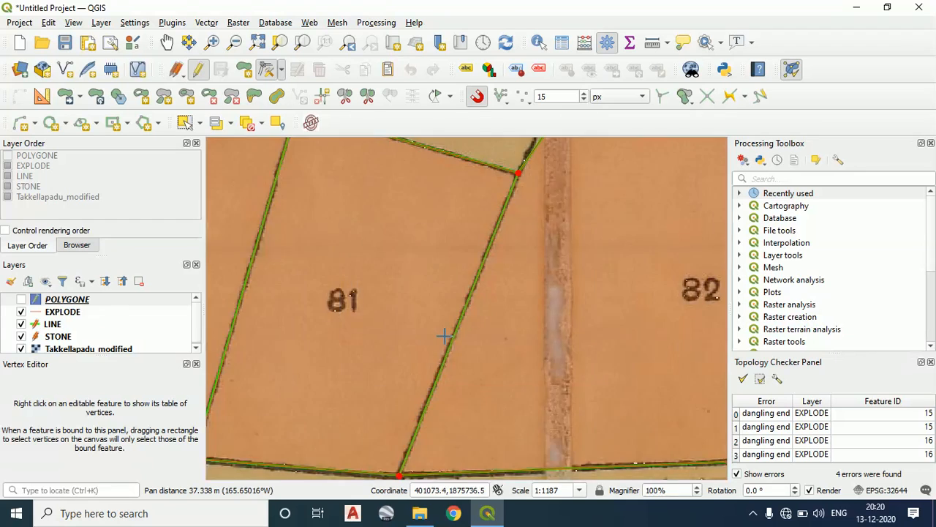
{"action": "scroll", "coordinate": [455, 310], "scroll_direction": "down", "scroll_amount": 2}
{"action": "scroll", "coordinate": [450, 293], "scroll_direction": "up", "scroll_amount": 5}
{"action": "left_click_drag", "start_coordinate": [444, 241], "coordinate": [427, 429]}
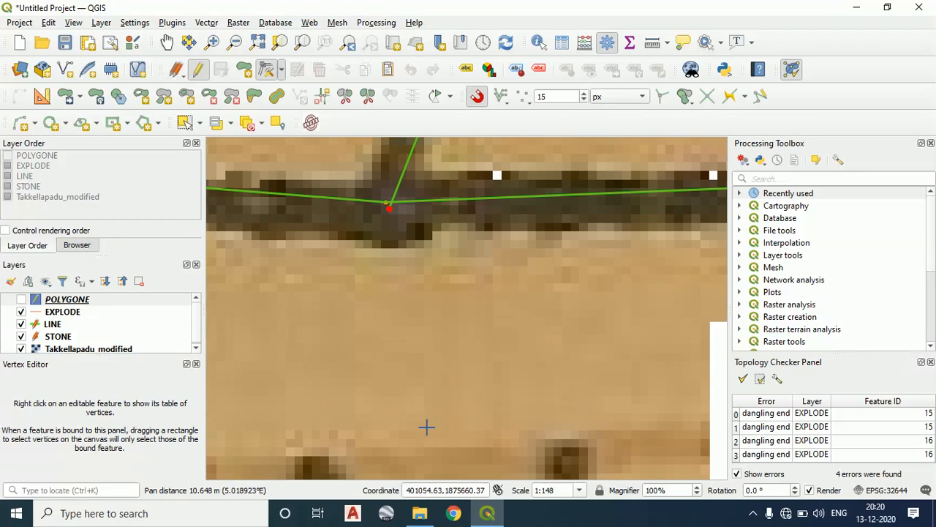
{"action": "left_click_drag", "start_coordinate": [402, 217], "coordinate": [432, 311]}
{"action": "scroll", "coordinate": [466, 407], "scroll_direction": "up", "scroll_amount": 1}
{"action": "scroll", "coordinate": [434, 371], "scroll_direction": "up", "scroll_amount": 1}
{"action": "left_click_drag", "start_coordinate": [379, 238], "coordinate": [500, 470]}
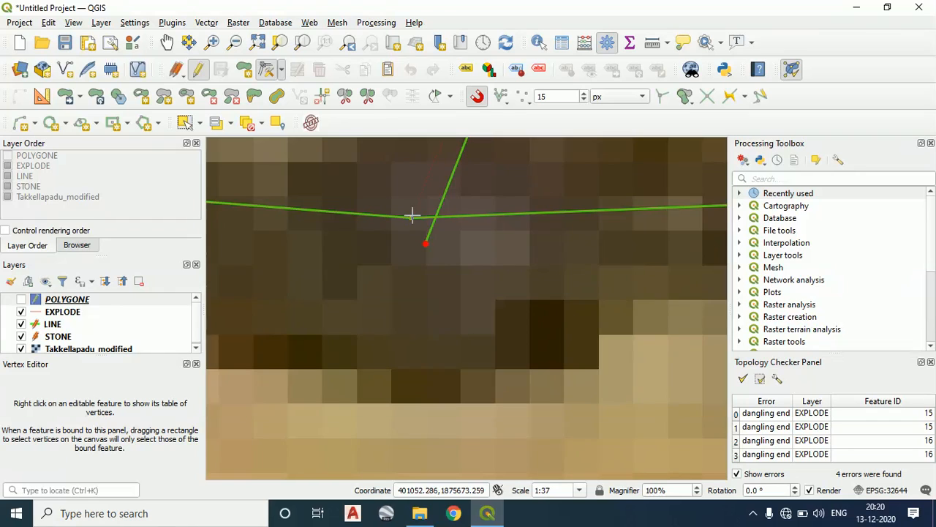
{"action": "scroll", "coordinate": [414, 213], "scroll_direction": "up", "scroll_amount": 2}
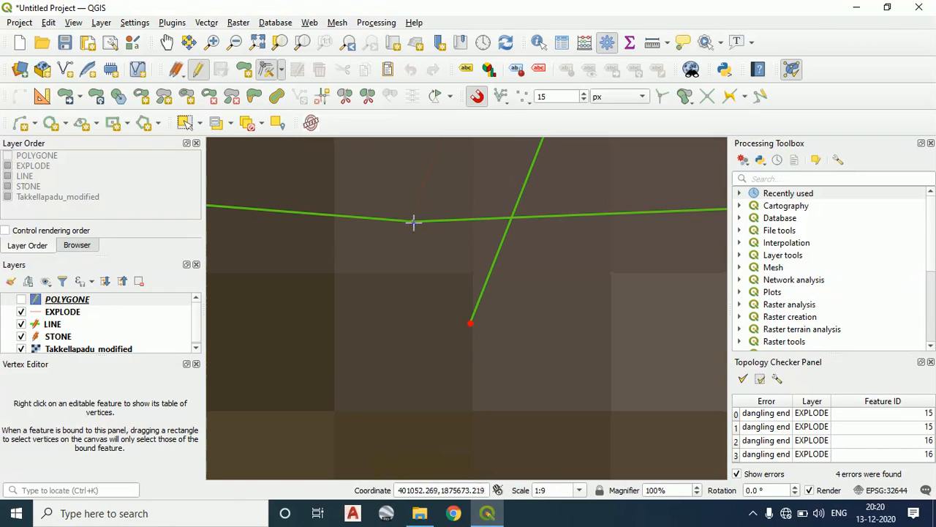
{"action": "left_click", "coordinate": [413, 222]}
{"action": "scroll", "coordinate": [538, 308], "scroll_direction": "down", "scroll_amount": 2}
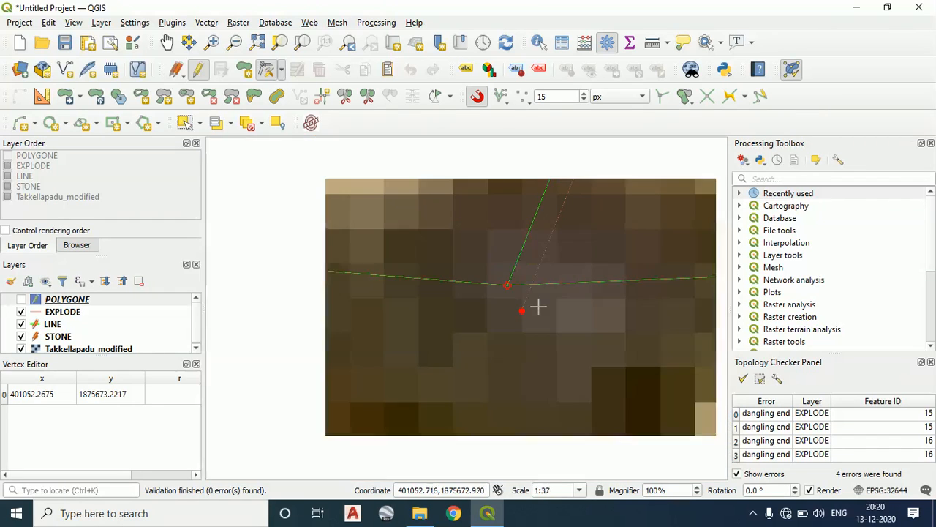
Review the edited junctions and error markers around parcels 80, 81 and 82, and close the Topology Checker Panel
{"action": "scroll", "coordinate": [577, 358], "scroll_direction": "down", "scroll_amount": 4}
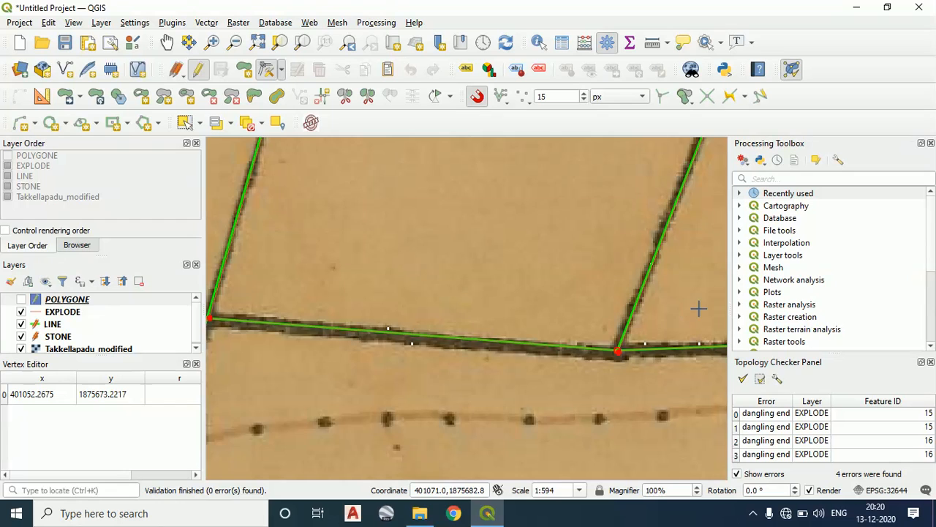
{"action": "scroll", "coordinate": [368, 393], "scroll_direction": "down", "scroll_amount": 1}
{"action": "scroll", "coordinate": [487, 322], "scroll_direction": "down", "scroll_amount": 2}
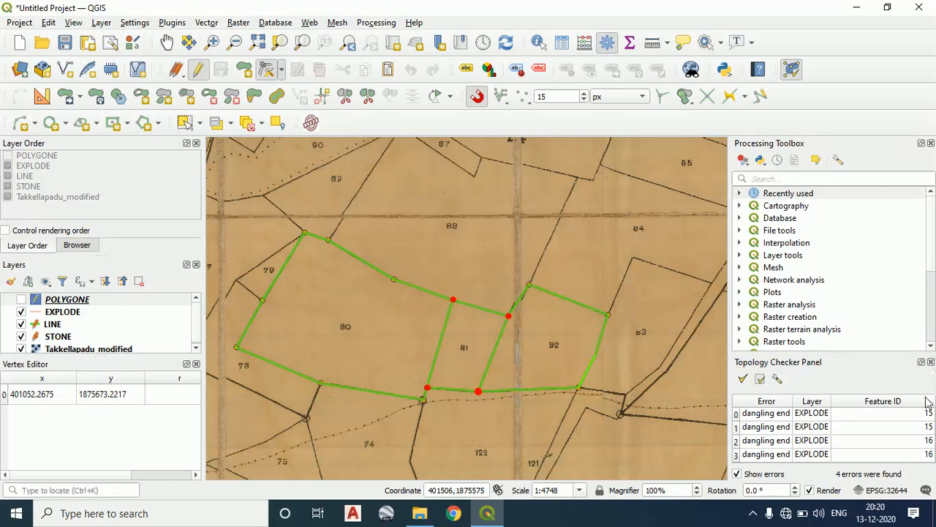
{"action": "scroll", "coordinate": [542, 324], "scroll_direction": "up", "scroll_amount": 4}
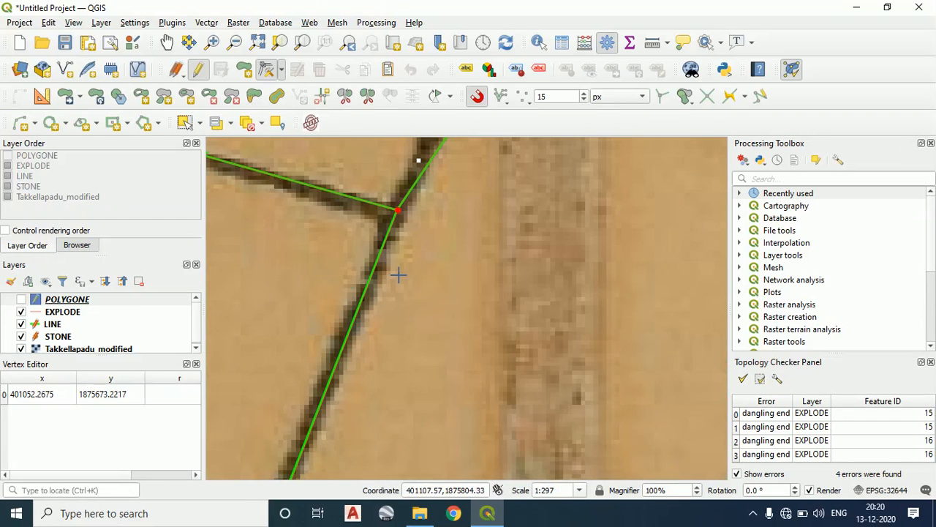
{"action": "scroll", "coordinate": [475, 249], "scroll_direction": "down", "scroll_amount": 3}
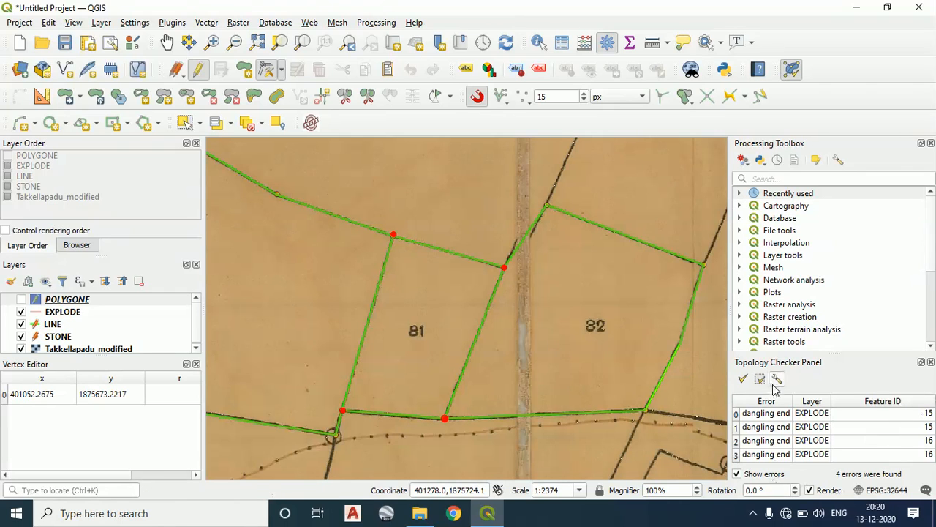
{"action": "left_click", "coordinate": [930, 362]}
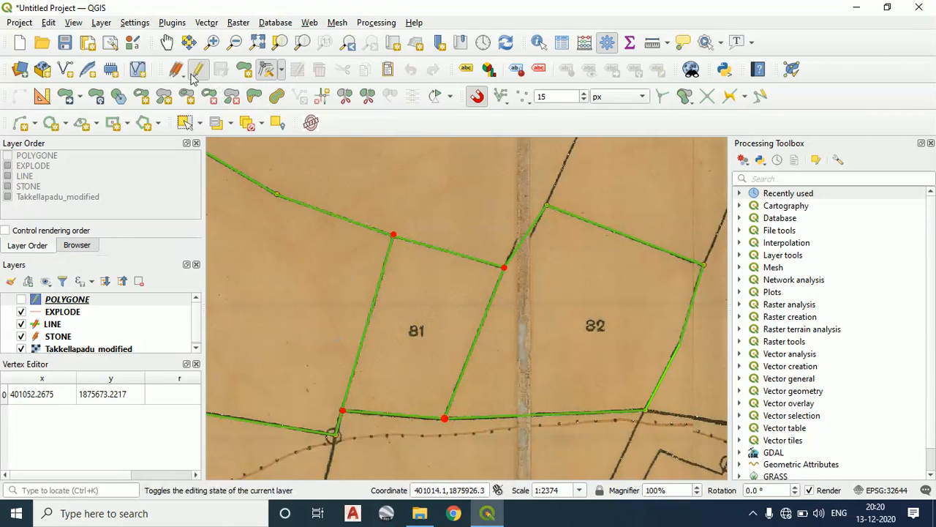
Try to select the stray line end at the northern 80/81 junction with the POLYGONE, STONE and LINE layers active
{"action": "scroll", "coordinate": [386, 243], "scroll_direction": "up", "scroll_amount": 5}
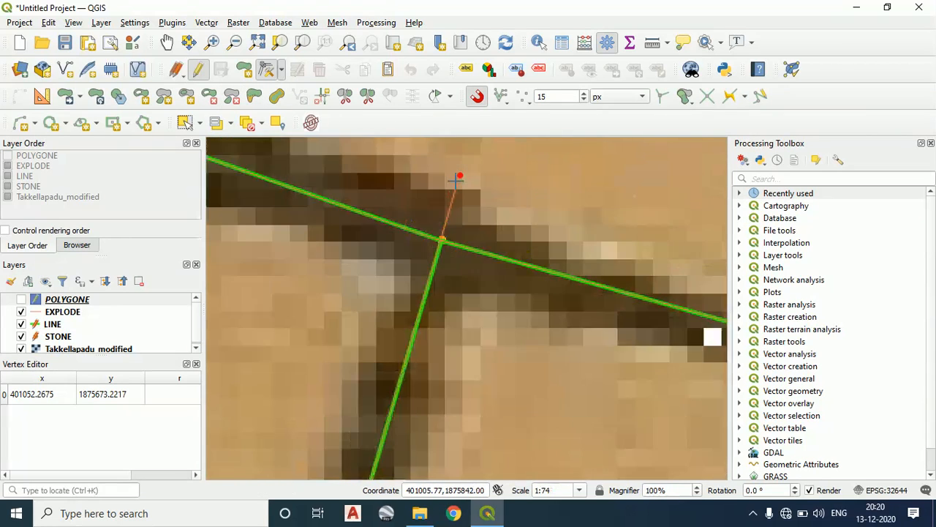
{"action": "left_click", "coordinate": [201, 125]}
{"action": "left_click", "coordinate": [208, 139]}
{"action": "left_click_drag", "start_coordinate": [547, 234], "coordinate": [363, 132]}
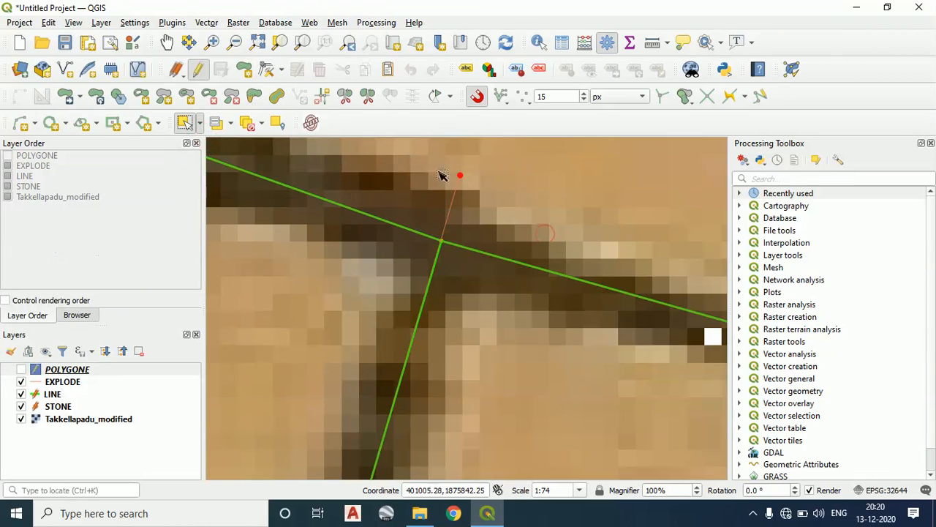
{"action": "left_click", "coordinate": [472, 182]}
{"action": "left_click", "coordinate": [461, 177]}
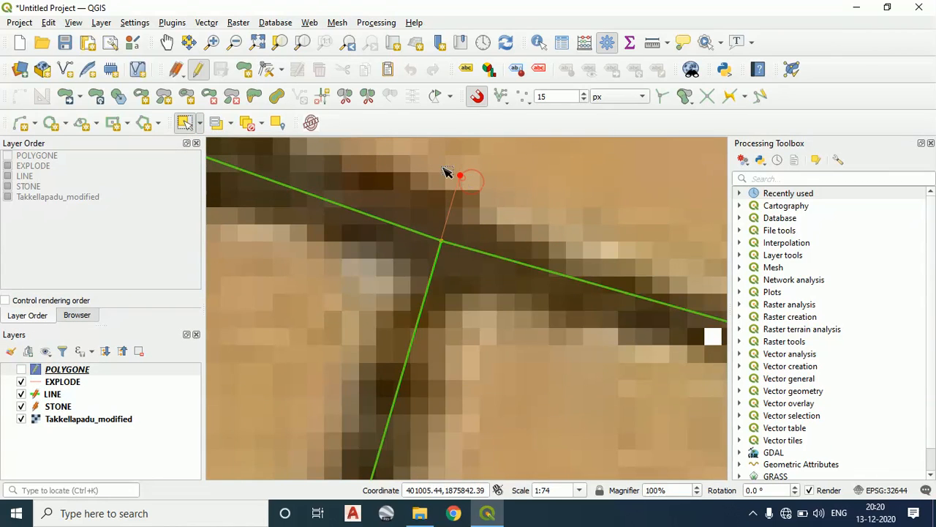
{"action": "left_click", "coordinate": [58, 395]}
{"action": "left_click", "coordinate": [57, 407]}
{"action": "left_click", "coordinate": [476, 204]}
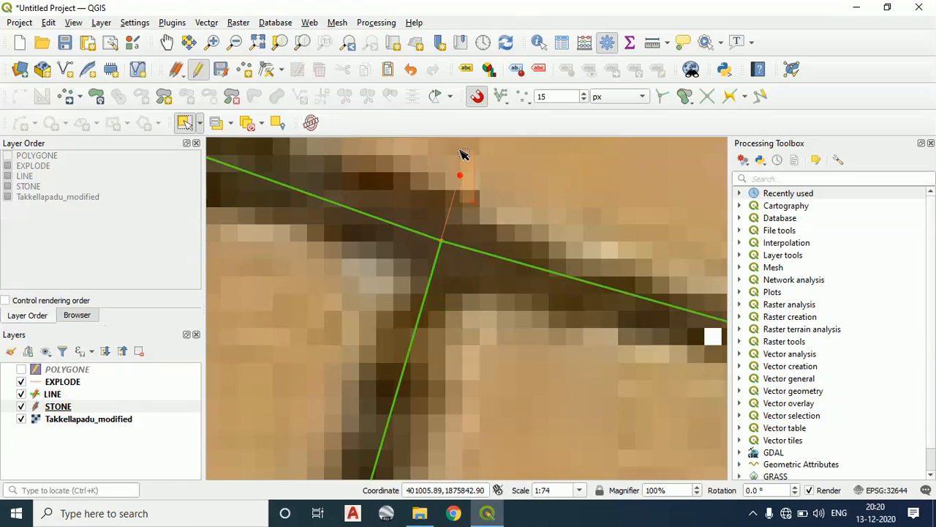
{"action": "left_click", "coordinate": [54, 395]}
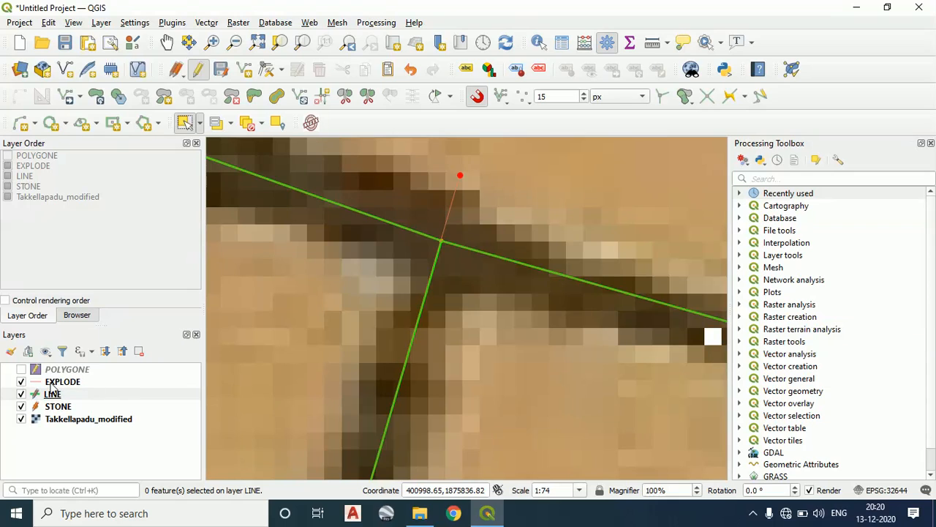
Make EXPLODE the active, editable layer and delete its leftover line overshooting the northern 80/81 junction
{"action": "left_click", "coordinate": [62, 381]}
{"action": "left_click", "coordinate": [491, 207]}
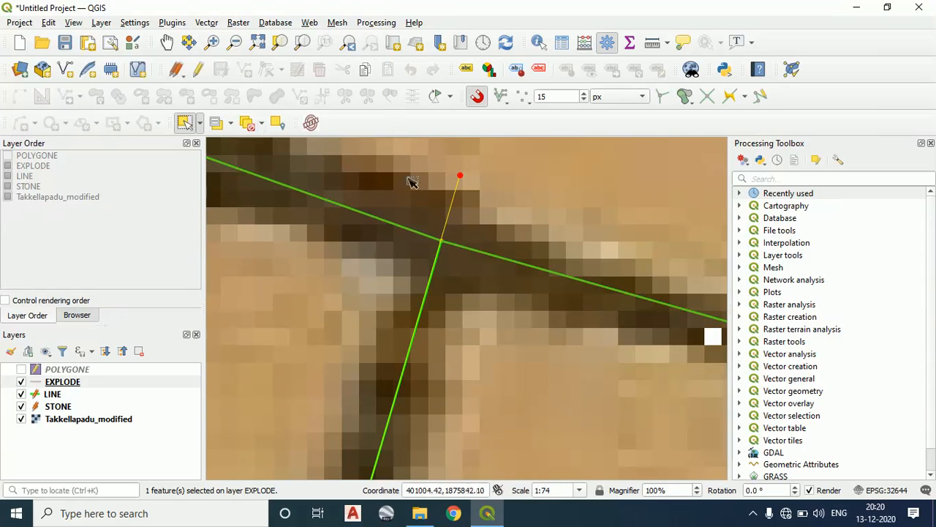
{"action": "left_click", "coordinate": [198, 69]}
{"action": "key", "text": "Delete"}
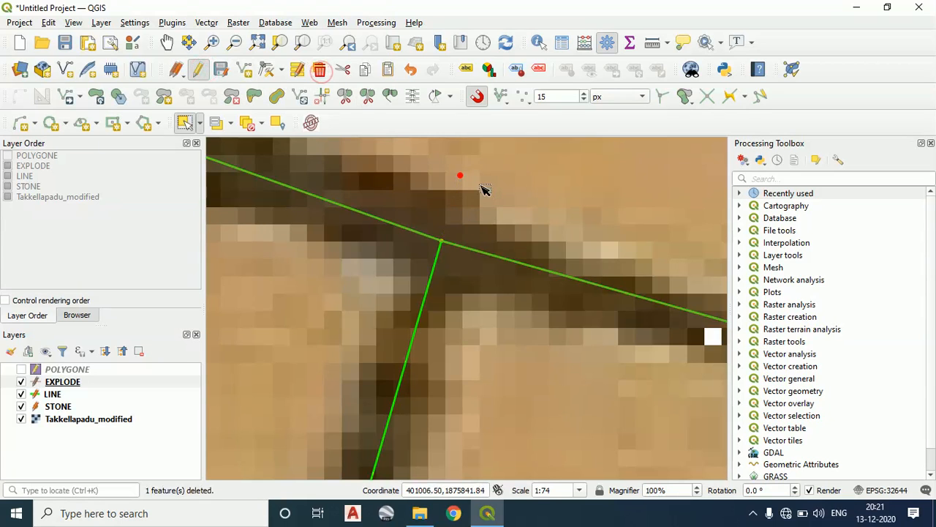
{"action": "left_click", "coordinate": [444, 159]}
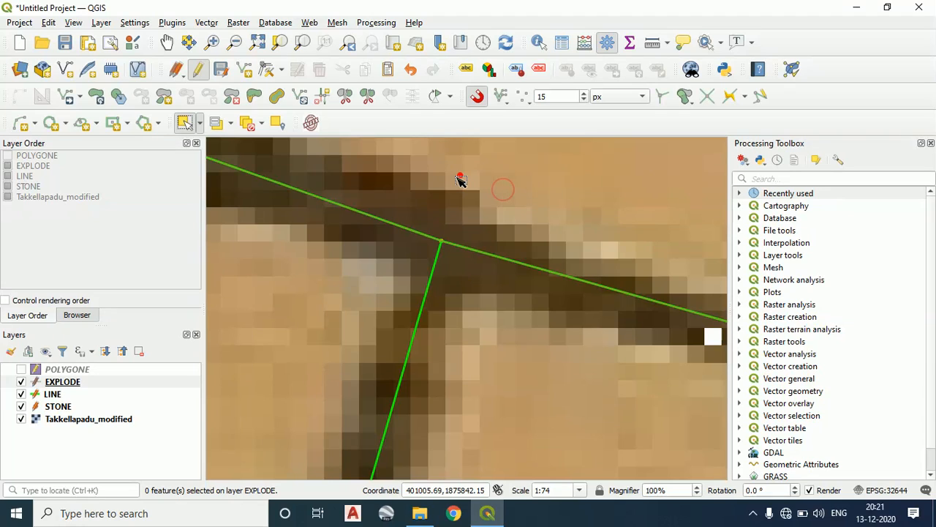
Delete the leftover EXPLODE line between parcels 81 and 82 that overshoots their southern junction
{"action": "left_click", "coordinate": [200, 126]}
{"action": "left_click", "coordinate": [205, 142]}
{"action": "scroll", "coordinate": [436, 366], "scroll_direction": "down", "scroll_amount": 5}
{"action": "left_click_drag", "start_coordinate": [441, 357], "coordinate": [451, 282]}
{"action": "left_click_drag", "start_coordinate": [399, 377], "coordinate": [464, 271]}
{"action": "scroll", "coordinate": [455, 356], "scroll_direction": "up", "scroll_amount": 3}
{"action": "scroll", "coordinate": [459, 356], "scroll_direction": "up", "scroll_amount": 5}
{"action": "left_click_drag", "start_coordinate": [366, 347], "coordinate": [329, 314]}
{"action": "scroll", "coordinate": [415, 315], "scroll_direction": "down", "scroll_amount": 6}
{"action": "left_click_drag", "start_coordinate": [507, 312], "coordinate": [370, 307]}
{"action": "left_click_drag", "start_coordinate": [627, 351], "coordinate": [378, 348]}
{"action": "scroll", "coordinate": [438, 329], "scroll_direction": "up", "scroll_amount": 2}
{"action": "scroll", "coordinate": [437, 328], "scroll_direction": "up", "scroll_amount": 2}
{"action": "scroll", "coordinate": [480, 340], "scroll_direction": "down", "scroll_amount": 1}
{"action": "left_click_drag", "start_coordinate": [481, 341], "coordinate": [506, 311]}
{"action": "left_click", "coordinate": [458, 282]}
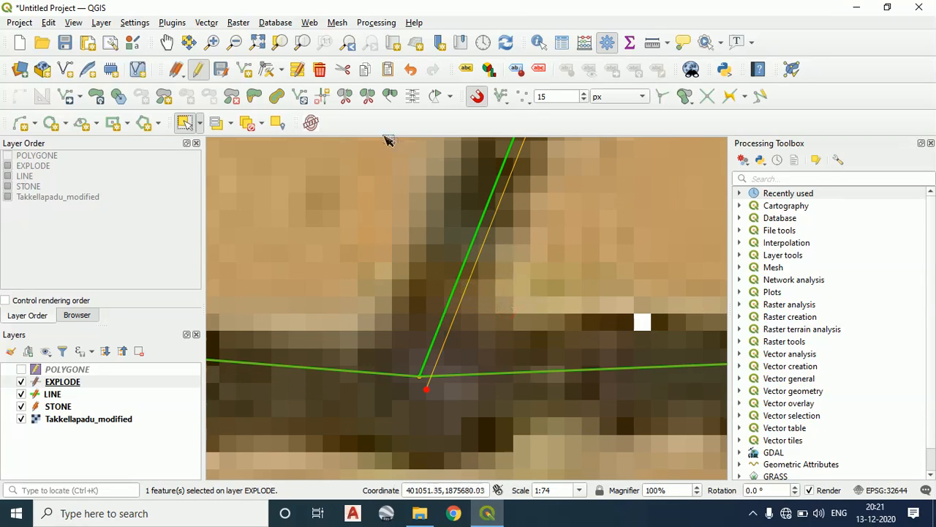
{"action": "left_click", "coordinate": [320, 70]}
{"action": "scroll", "coordinate": [520, 312], "scroll_direction": "down", "scroll_amount": 4}
{"action": "left_click_drag", "start_coordinate": [520, 312], "coordinate": [492, 353]}
{"action": "scroll", "coordinate": [541, 288], "scroll_direction": "down", "scroll_amount": 1}
{"action": "left_click_drag", "start_coordinate": [541, 288], "coordinate": [451, 410]}
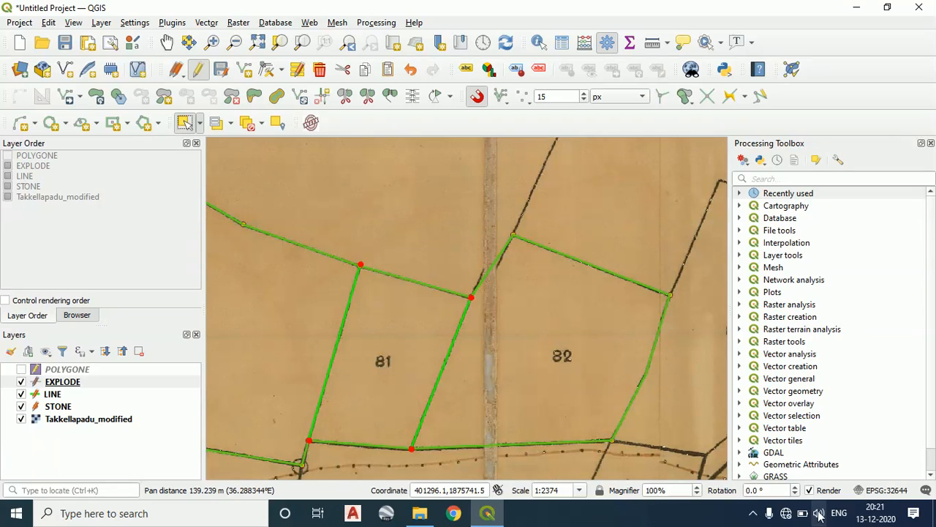
Reopen the Topology Checker, review its rules for the EXPLODE layer and validate all features again
{"action": "left_click", "coordinate": [792, 68]}
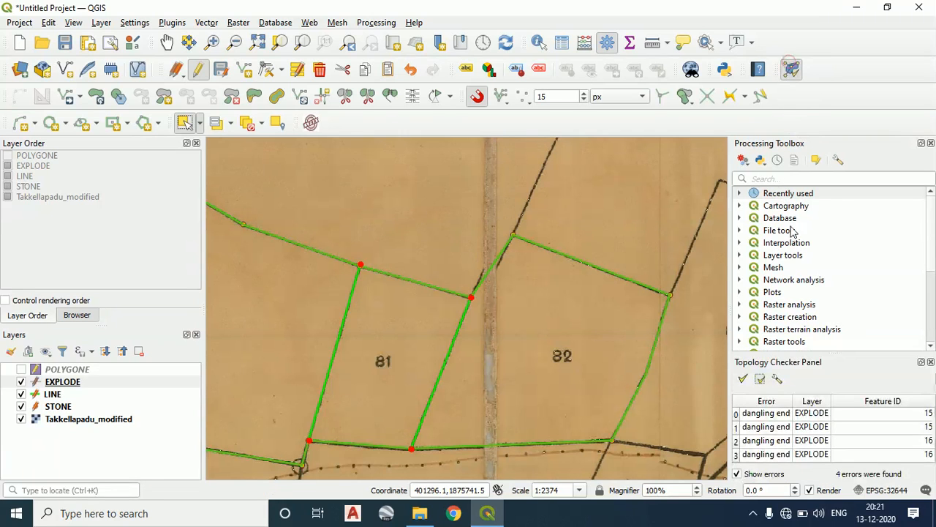
{"action": "left_click", "coordinate": [777, 378]}
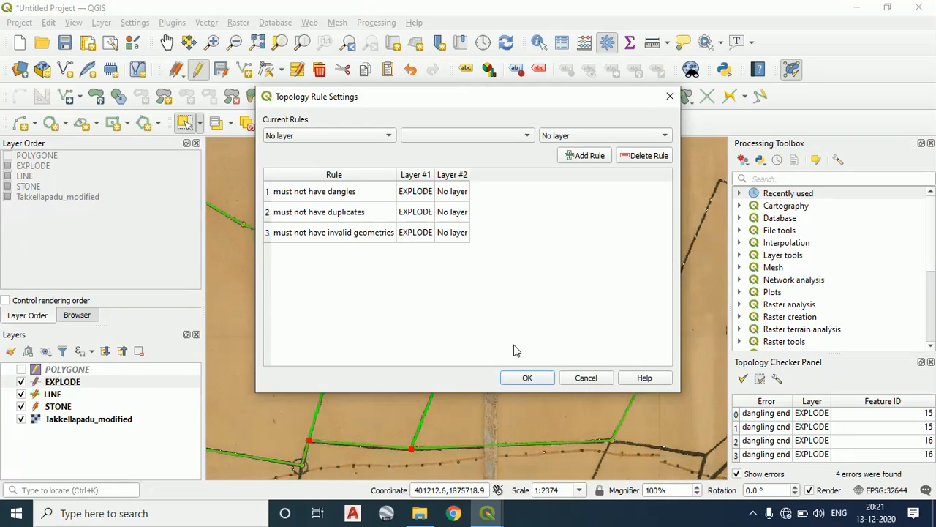
{"action": "left_click", "coordinate": [580, 382]}
{"action": "left_click", "coordinate": [741, 379]}
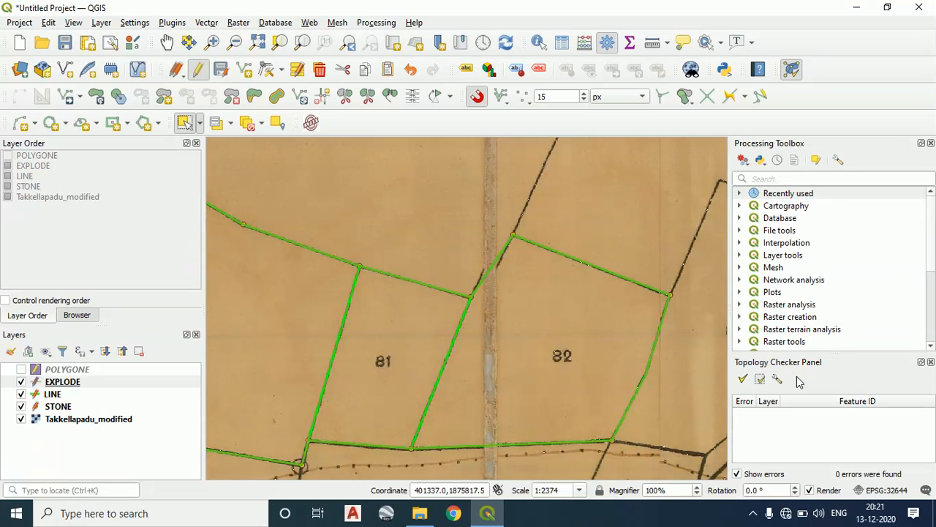
{"action": "scroll", "coordinate": [462, 289], "scroll_direction": "down", "scroll_amount": 2}
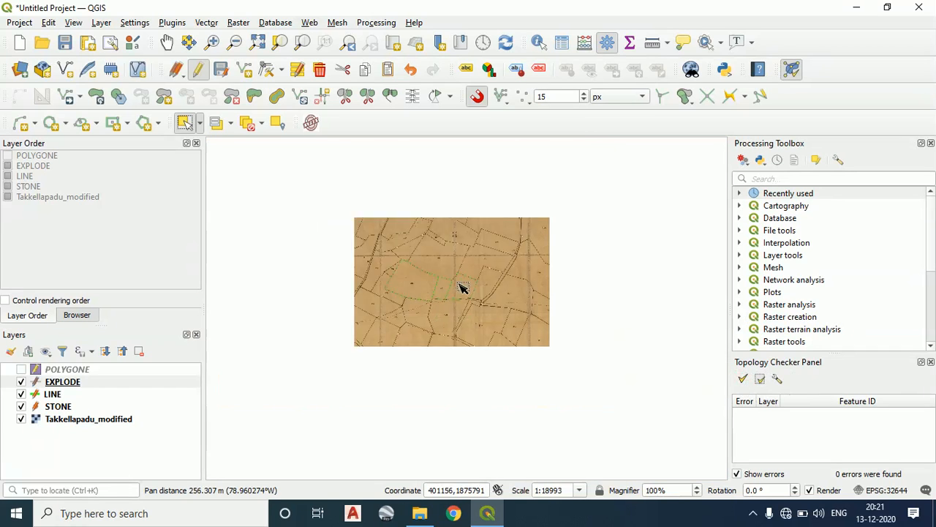
{"action": "scroll", "coordinate": [275, 366], "scroll_direction": "up", "scroll_amount": 1}
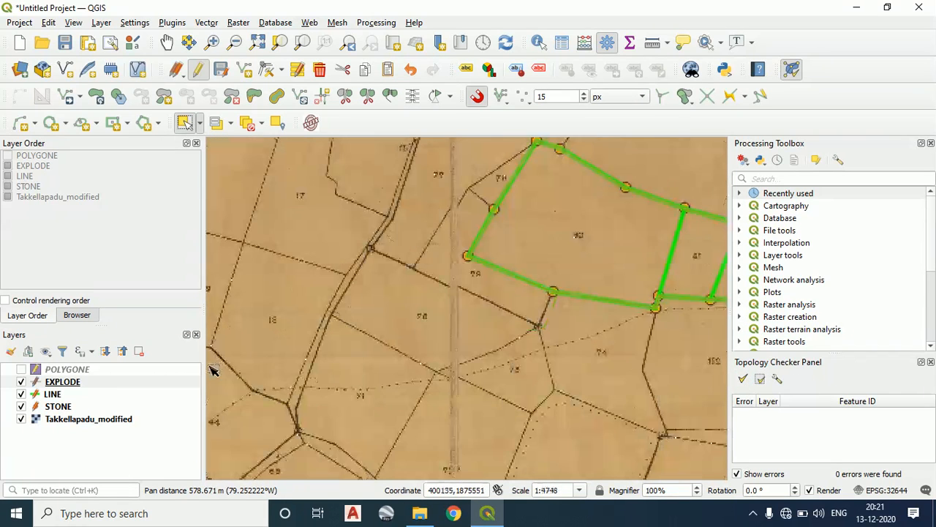
Remove the old POLYGONE layer from the project
{"action": "left_click", "coordinate": [71, 371]}
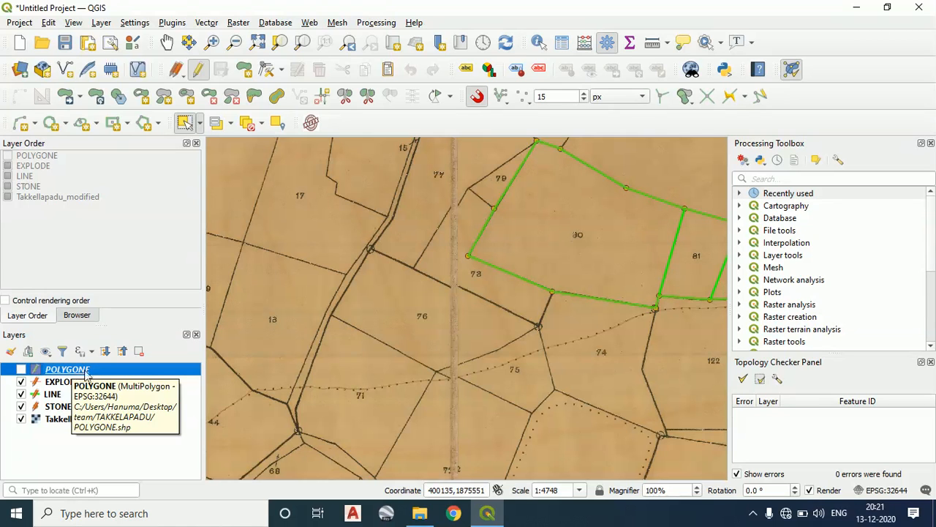
{"action": "right_click", "coordinate": [86, 373]}
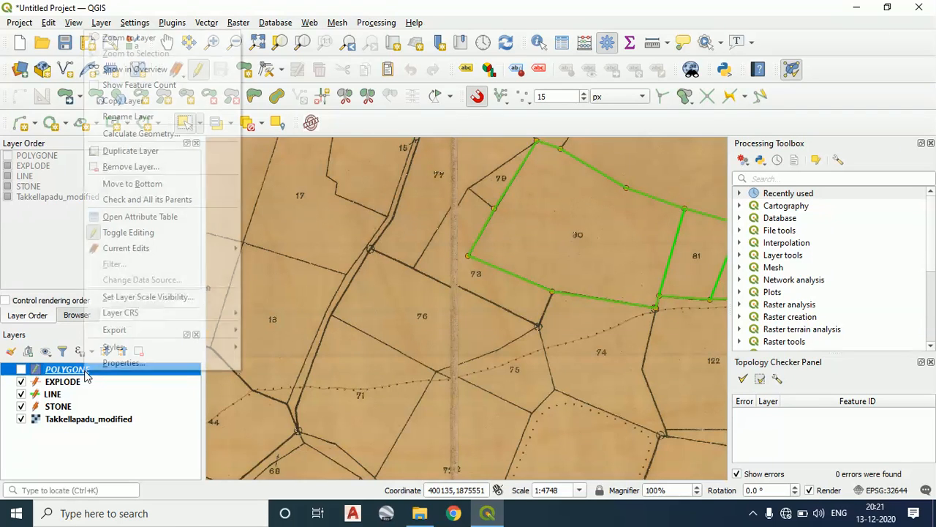
{"action": "left_click", "coordinate": [175, 168]}
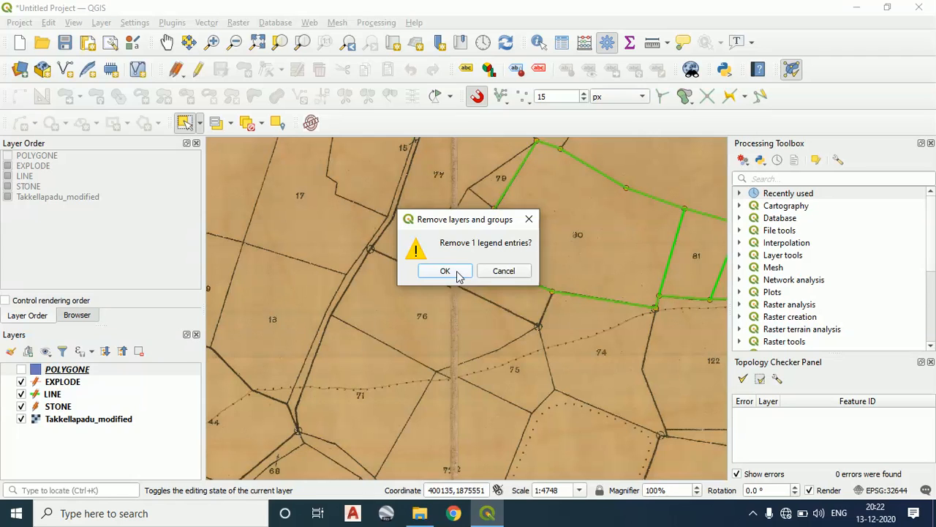
{"action": "left_click", "coordinate": [456, 271]}
{"action": "left_click_drag", "start_coordinate": [654, 310], "coordinate": [546, 324]}
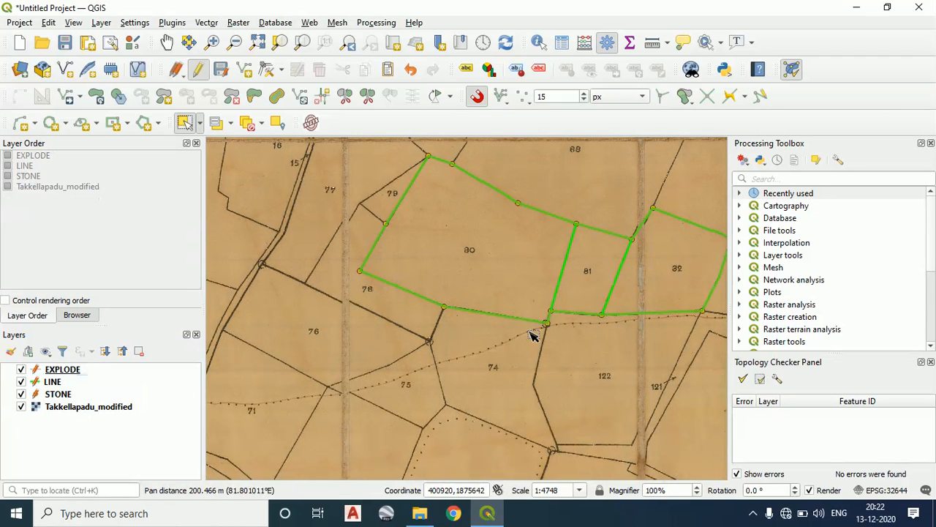
Find the Polygonize algorithm in the Processing Toolbox and set EXPLODE as its input layer
{"action": "left_click", "coordinate": [828, 180]}
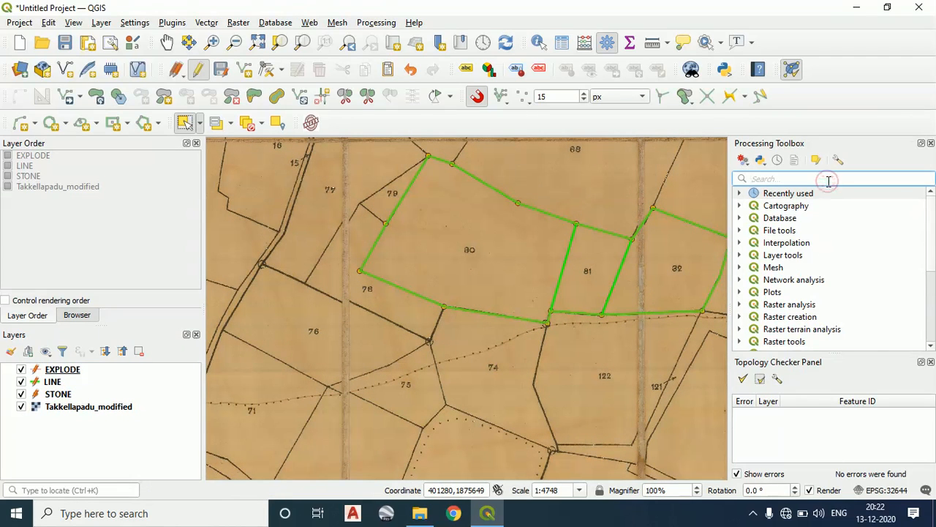
{"action": "type", "text": "POLY"}
{"action": "double_click", "coordinate": [821, 205]}
{"action": "left_click", "coordinate": [574, 98]}
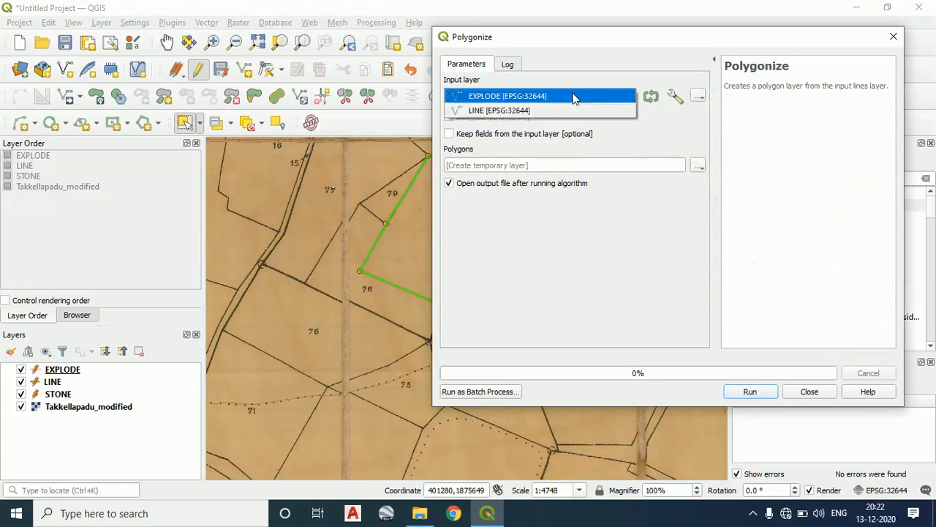
{"action": "left_click", "coordinate": [574, 97]}
Set the Polygonize output to POLYGONE.shp in the TAKKELAPADU folder, replacing the existing file, and run the algorithm
{"action": "left_click", "coordinate": [699, 166]}
{"action": "left_click", "coordinate": [663, 111]}
{"action": "left_click", "coordinate": [697, 165]}
{"action": "left_click", "coordinate": [729, 198]}
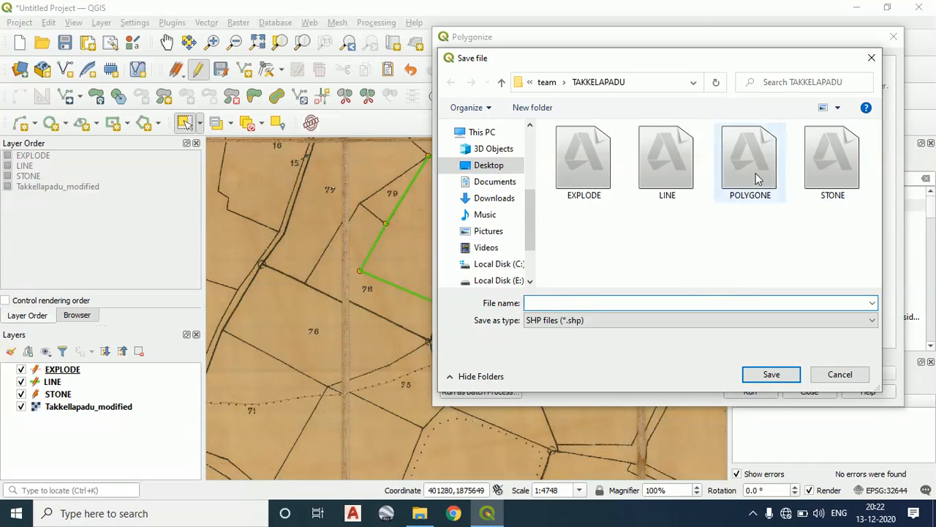
{"action": "left_click", "coordinate": [755, 174]}
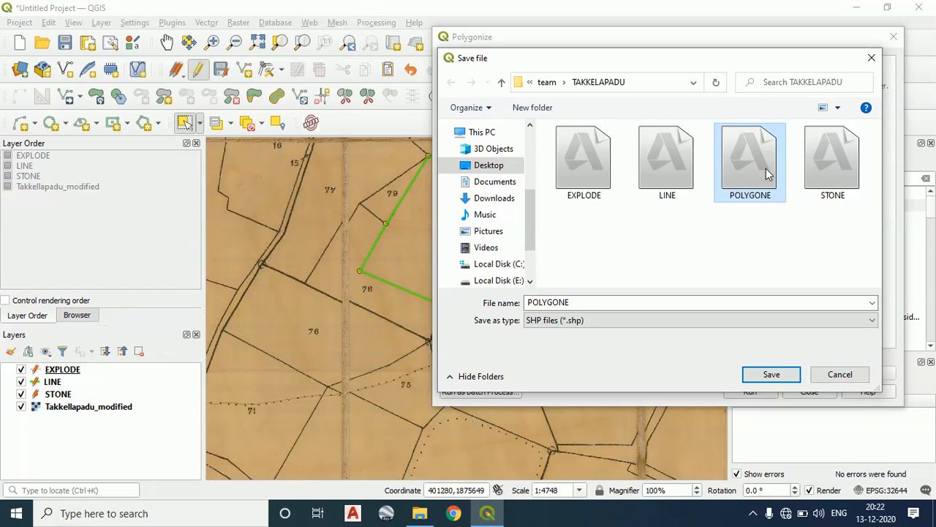
{"action": "left_click", "coordinate": [759, 376]}
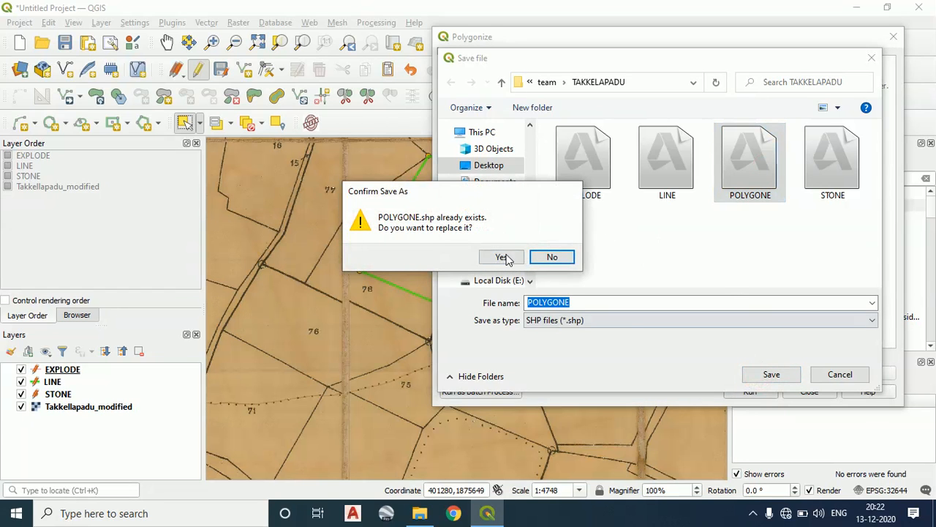
{"action": "left_click", "coordinate": [503, 257]}
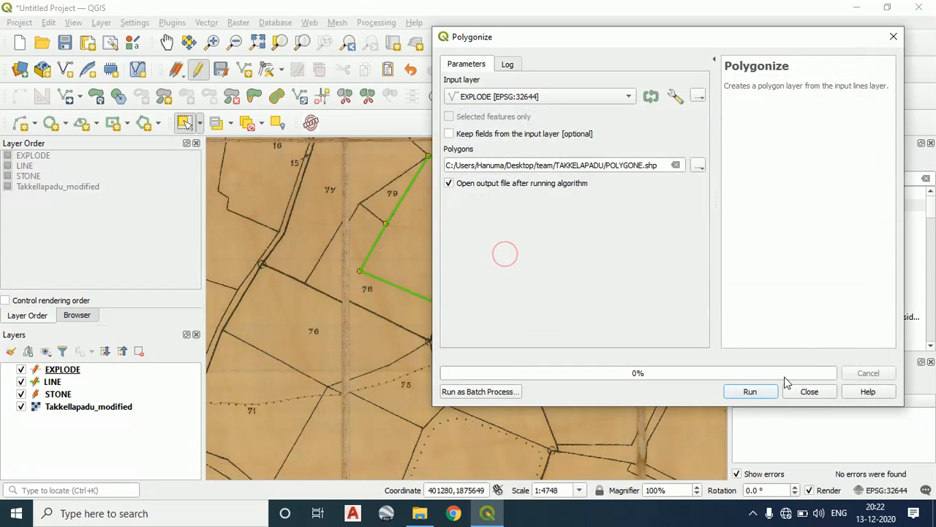
{"action": "left_click", "coordinate": [743, 390]}
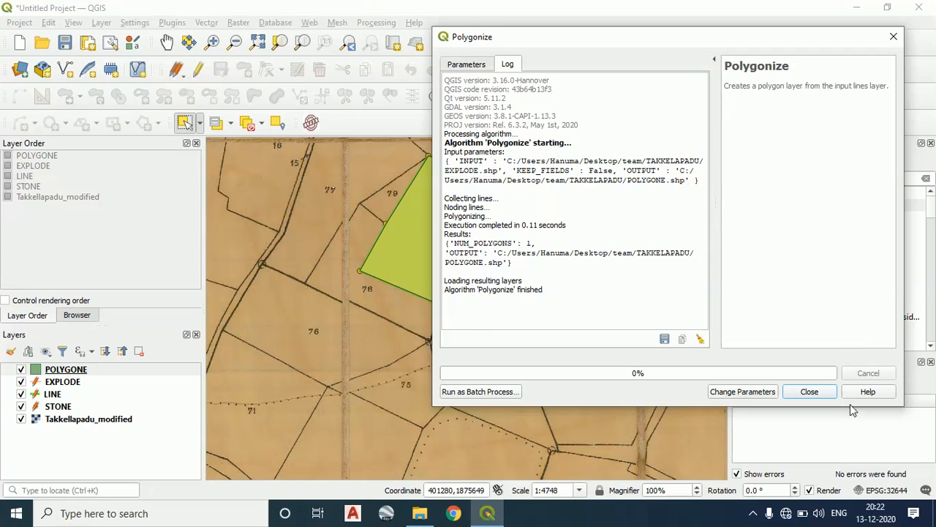
Close the Polygonize dialog and inspect the generated POLYGONE boundary around the parcels on the map
{"action": "left_click", "coordinate": [785, 394]}
{"action": "scroll", "coordinate": [579, 278], "scroll_direction": "down", "scroll_amount": 1}
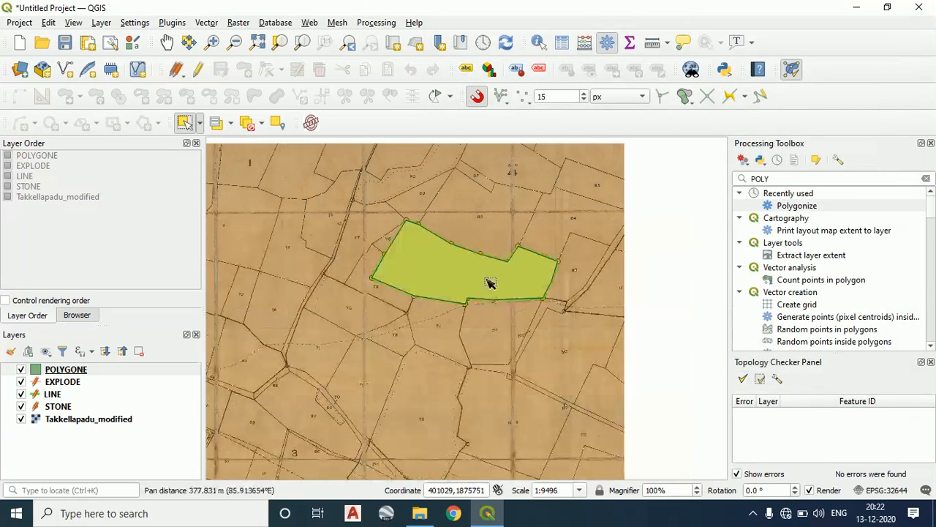
{"action": "scroll", "coordinate": [502, 288], "scroll_direction": "up", "scroll_amount": 2}
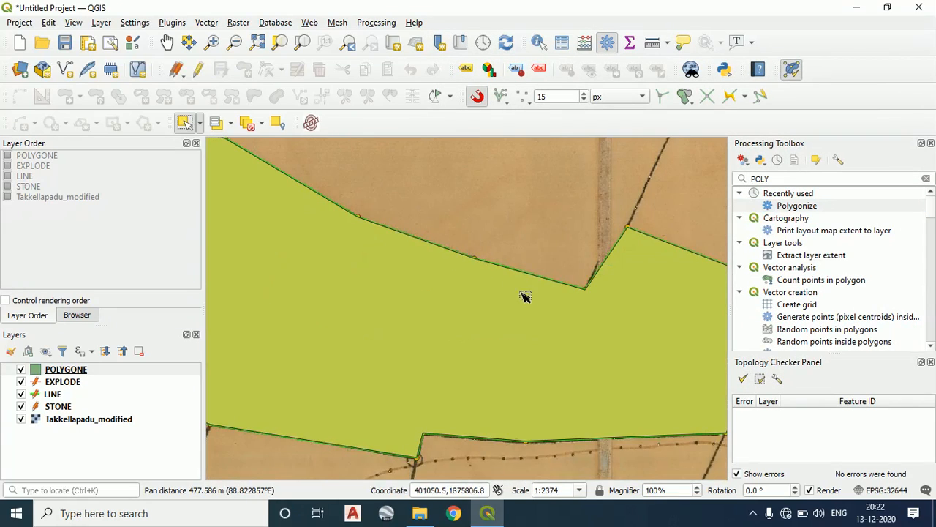
{"action": "scroll", "coordinate": [522, 297], "scroll_direction": "down", "scroll_amount": 1}
{"action": "left_click_drag", "start_coordinate": [547, 314], "coordinate": [560, 313]}
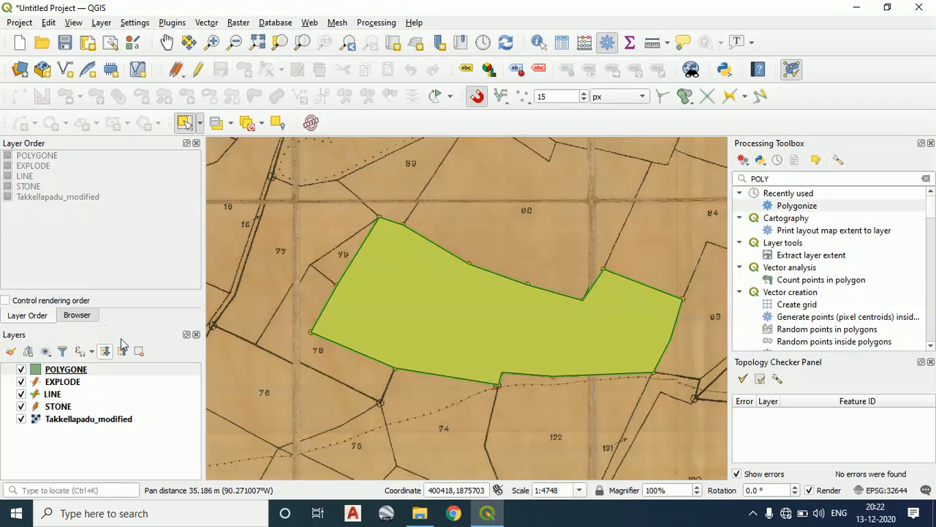
Change the POLYGONE layer's fill color to the recent green #14fa00 in its symbology and apply it
{"action": "right_click", "coordinate": [71, 371]}
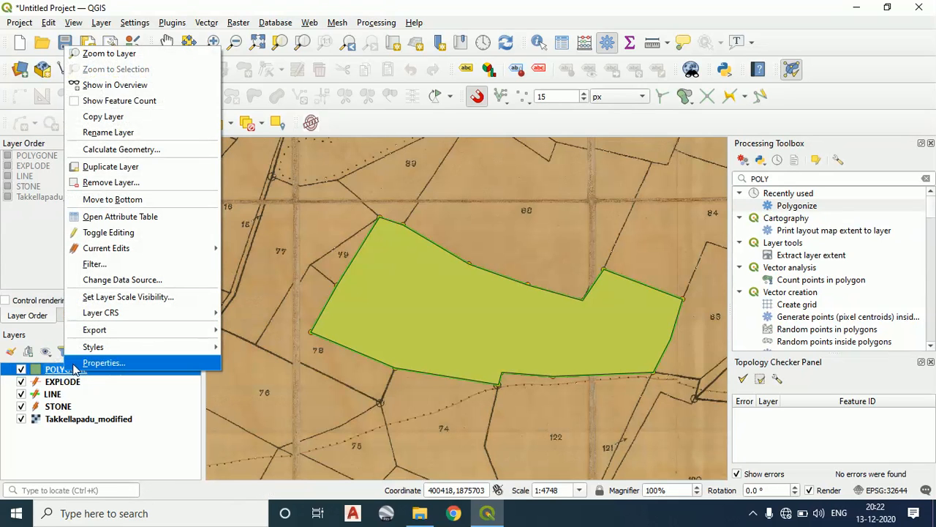
{"action": "left_click", "coordinate": [77, 364]}
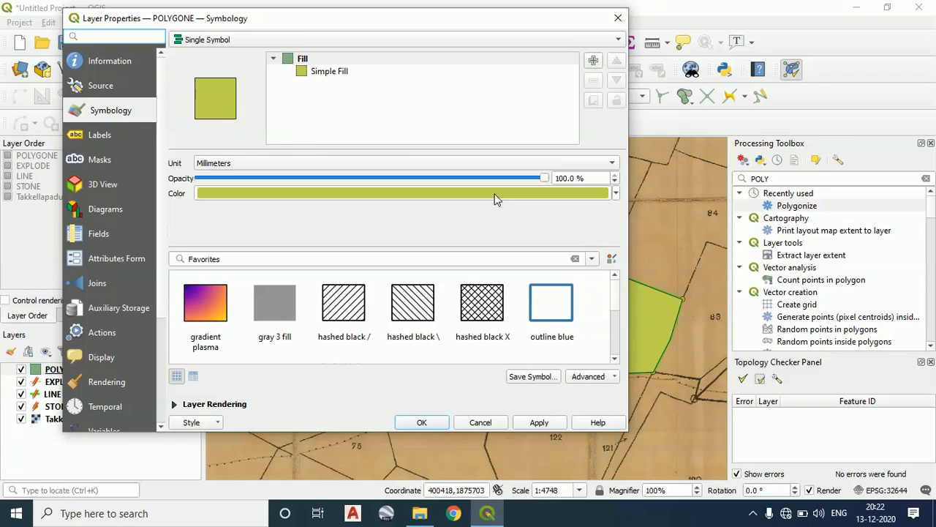
{"action": "left_click", "coordinate": [494, 194]}
{"action": "left_click", "coordinate": [288, 168]}
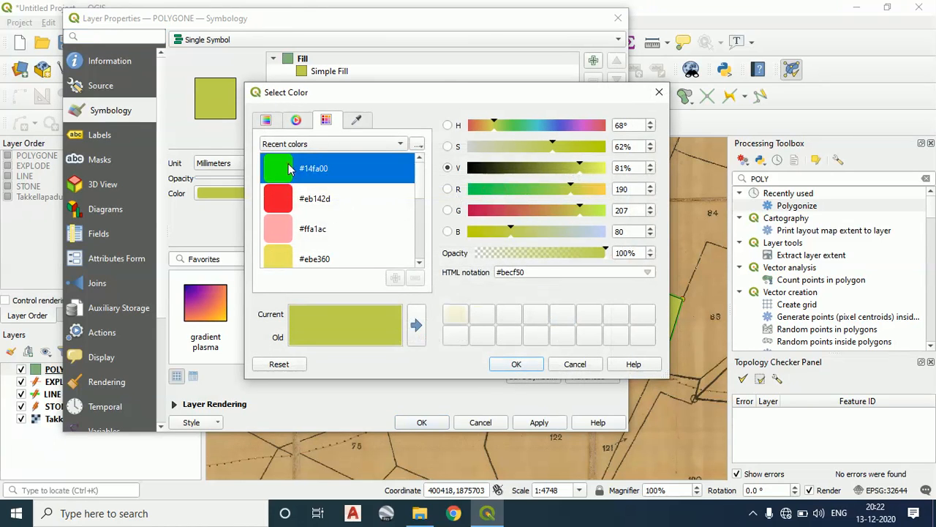
{"action": "left_click", "coordinate": [516, 364]}
{"action": "left_click", "coordinate": [539, 422]}
{"action": "left_click_drag", "start_coordinate": [427, 19], "coordinate": [697, 28]}
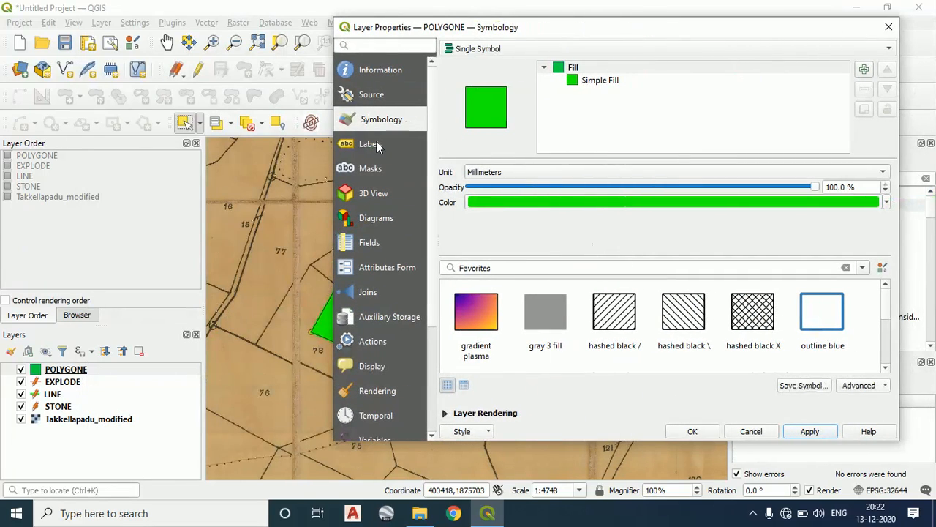
{"action": "left_click", "coordinate": [691, 432]}
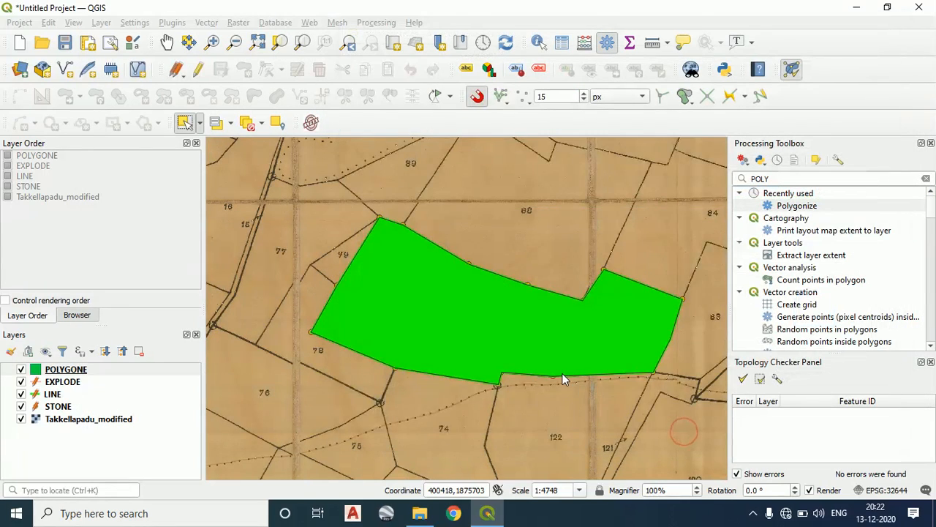
Examine the recolored polygon on the map and review the POLYGONE layer's attribute table for its features
{"action": "left_click_drag", "start_coordinate": [564, 376], "coordinate": [471, 356]}
{"action": "scroll", "coordinate": [390, 329], "scroll_direction": "down", "scroll_amount": 1}
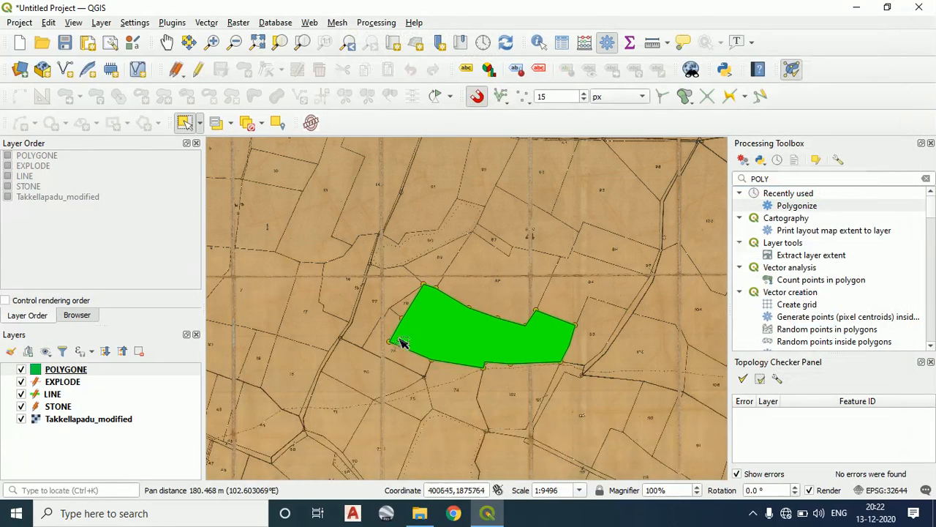
{"action": "scroll", "coordinate": [401, 339], "scroll_direction": "up", "scroll_amount": 1}
{"action": "scroll", "coordinate": [525, 303], "scroll_direction": "down", "scroll_amount": 1}
{"action": "left_click_drag", "start_coordinate": [525, 303], "coordinate": [448, 332]}
{"action": "scroll", "coordinate": [379, 324], "scroll_direction": "up", "scroll_amount": 2}
{"action": "scroll", "coordinate": [617, 278], "scroll_direction": "down", "scroll_amount": 1}
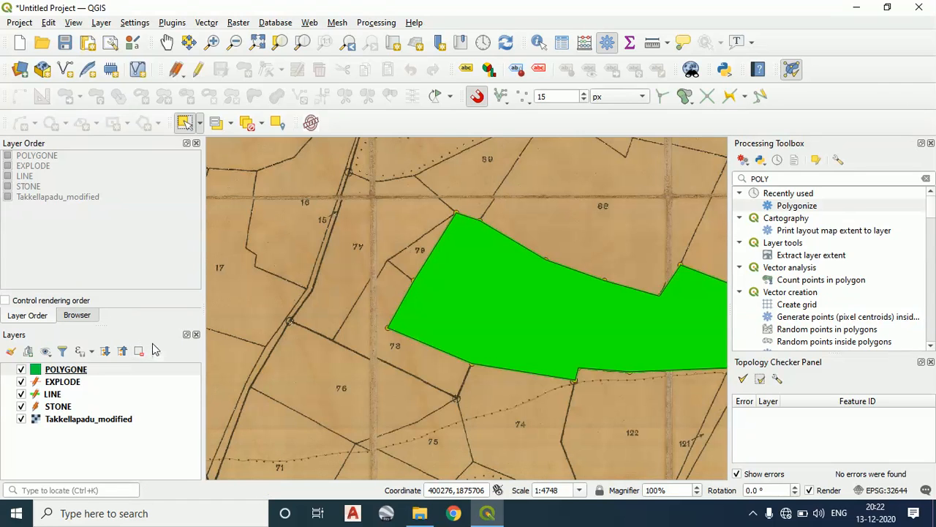
{"action": "right_click", "coordinate": [52, 370]}
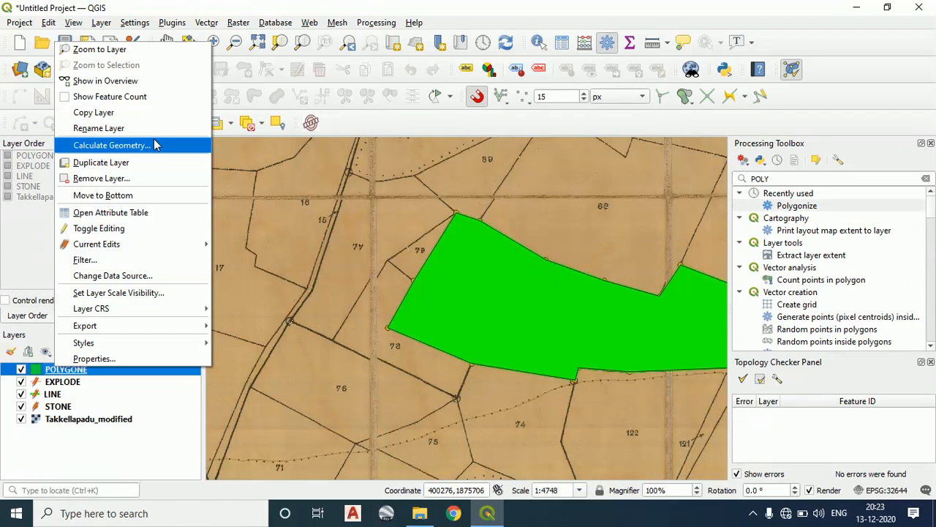
{"action": "left_click", "coordinate": [147, 213]}
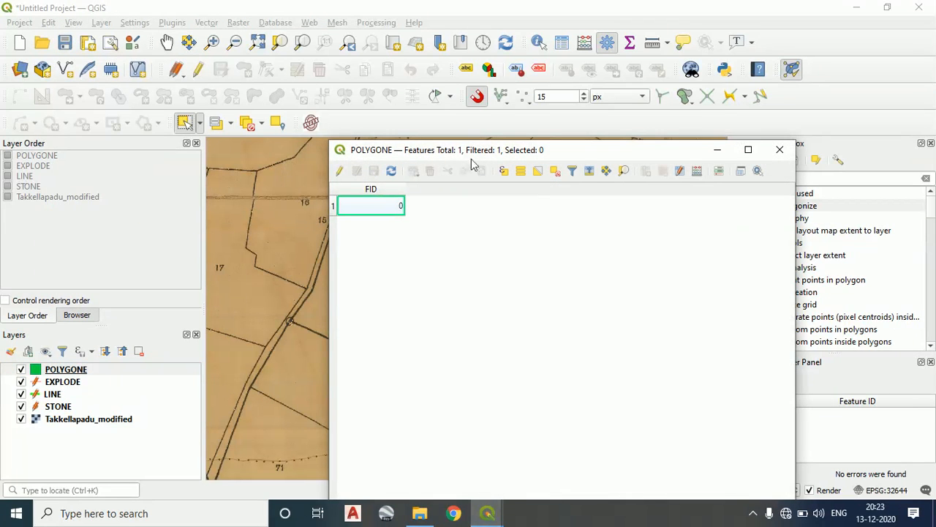
{"action": "left_click", "coordinate": [696, 117]}
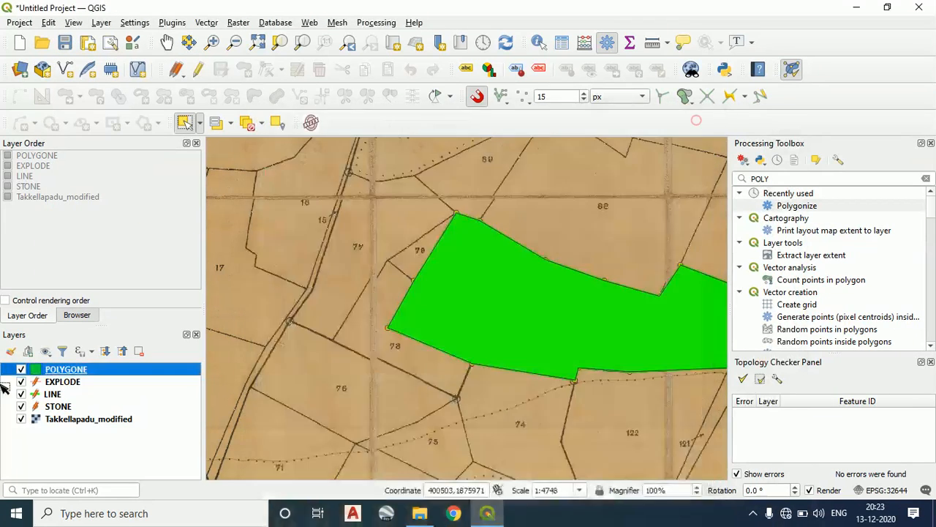
{"action": "left_click", "coordinate": [61, 408]}
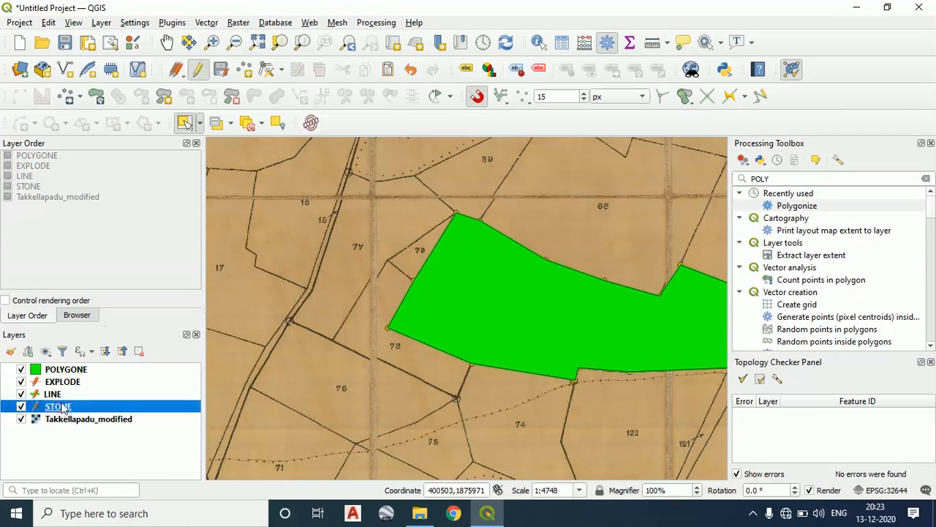
{"action": "left_click", "coordinate": [55, 396]}
{"action": "left_click", "coordinate": [59, 405]}
{"action": "right_click", "coordinate": [64, 408]}
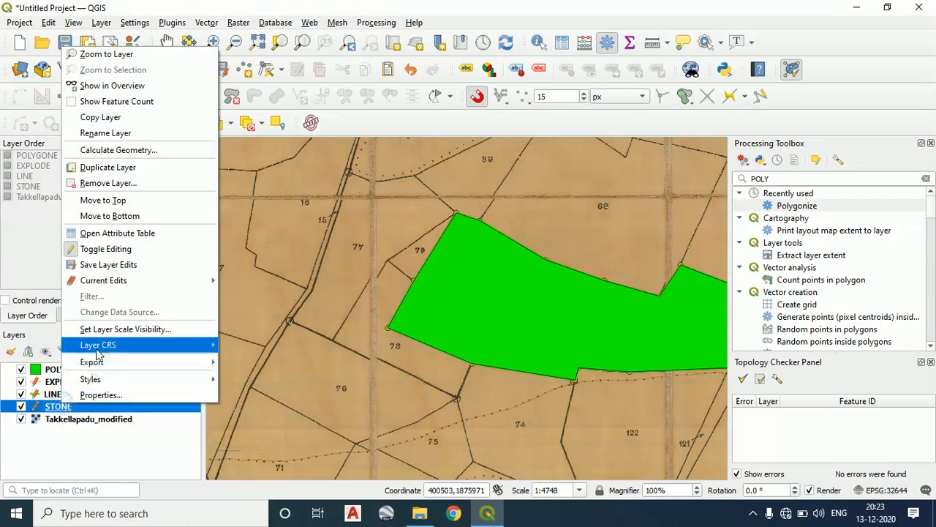
{"action": "mouse_move", "coordinate": [114, 285]}
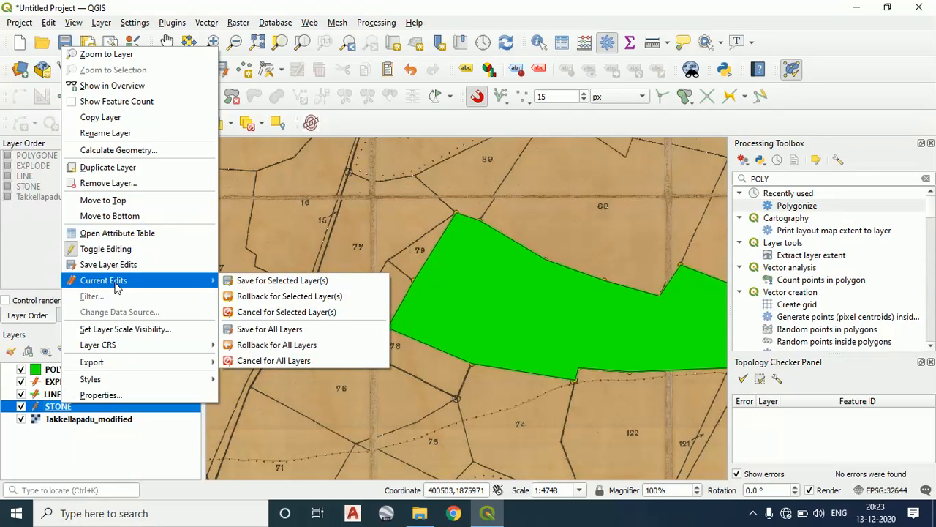
{"action": "left_click", "coordinate": [47, 369]}
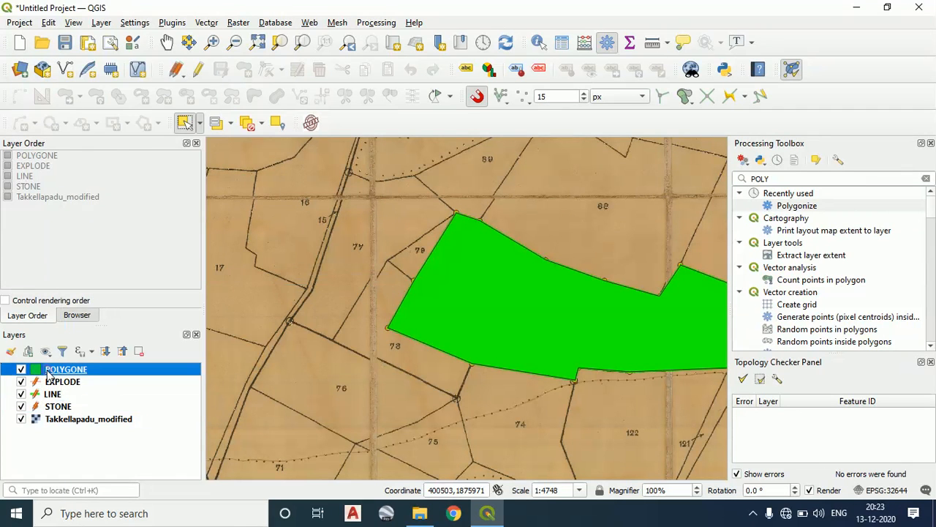
{"action": "right_click", "coordinate": [47, 369]}
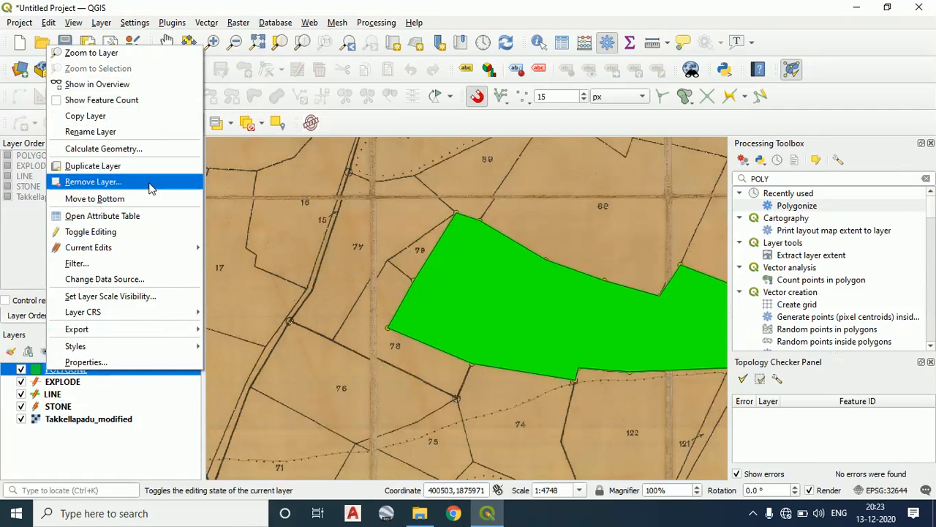
{"action": "left_click", "coordinate": [402, 241]}
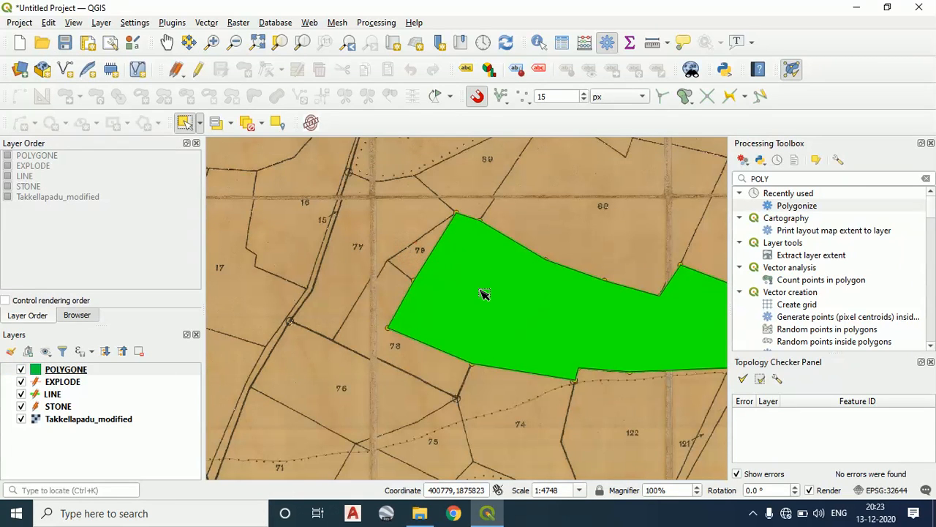
Select the POLYGONE layer and bring up its available layer actions
{"action": "left_click_drag", "start_coordinate": [483, 294], "coordinate": [334, 271]}
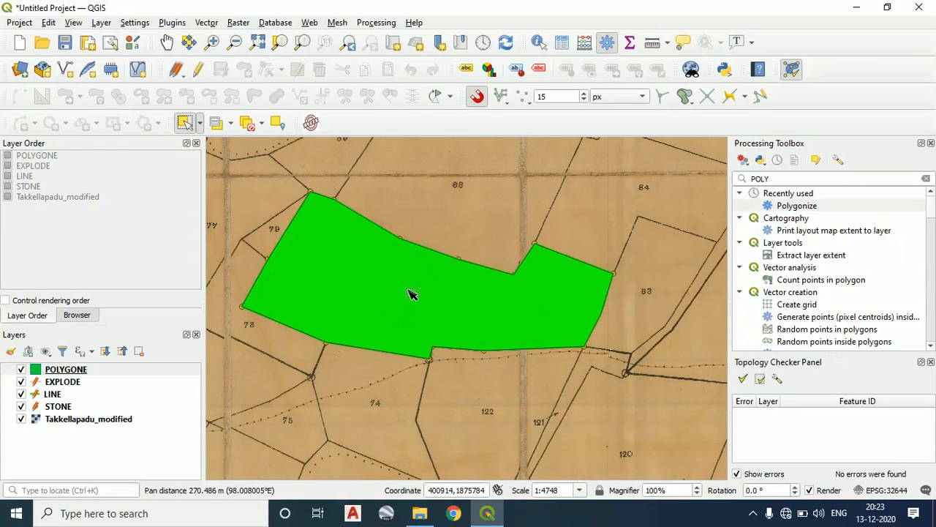
{"action": "left_click", "coordinate": [62, 369]}
{"action": "right_click", "coordinate": [63, 370]}
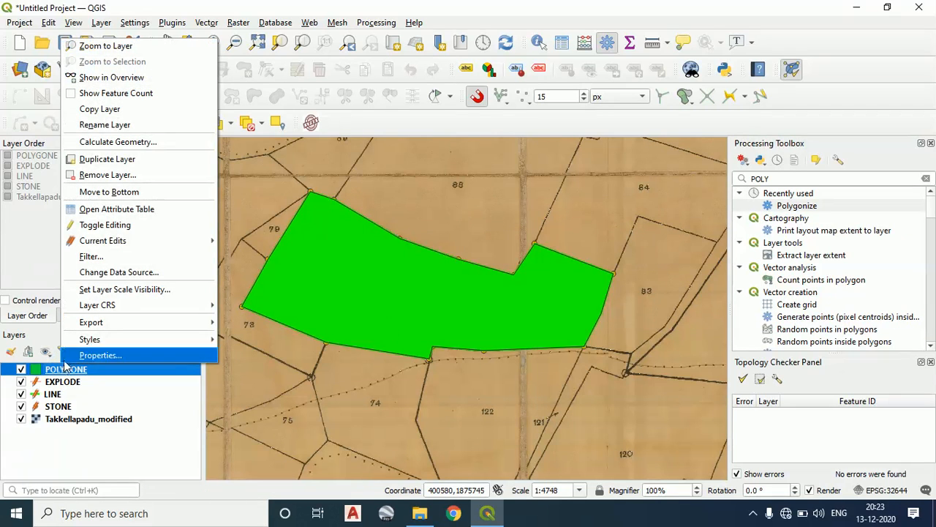
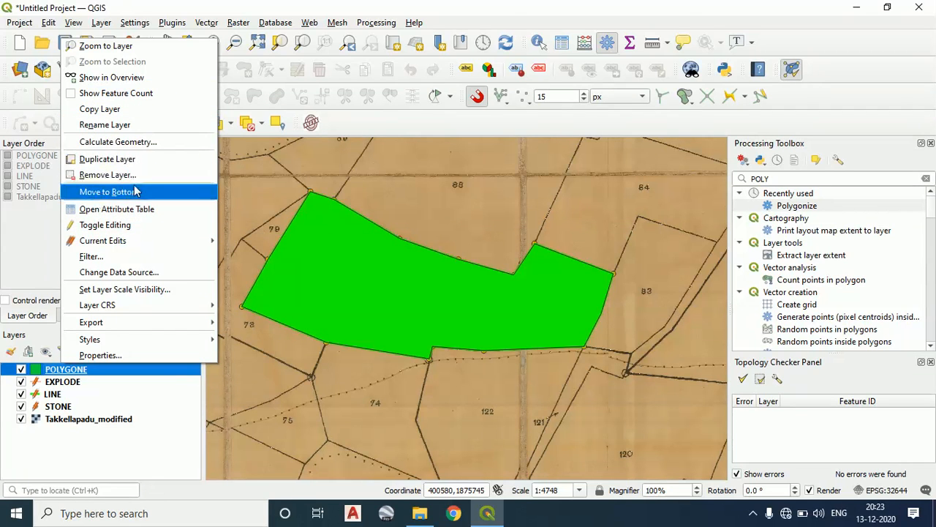
Review the POLYGONE layer's attribute table, close it, and hide the layer to inspect the boundary lines of parcels 80, 81 and 82
{"action": "left_click", "coordinate": [134, 210]}
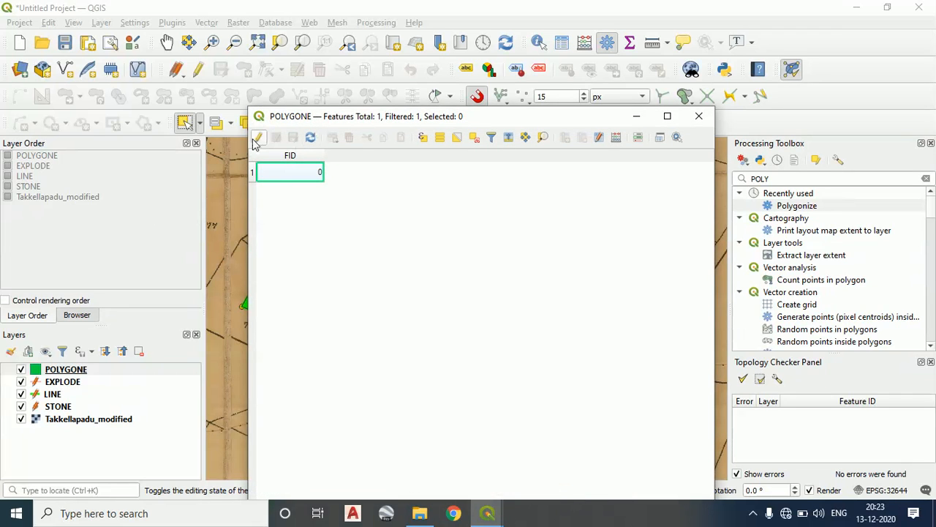
{"action": "left_click", "coordinate": [701, 117]}
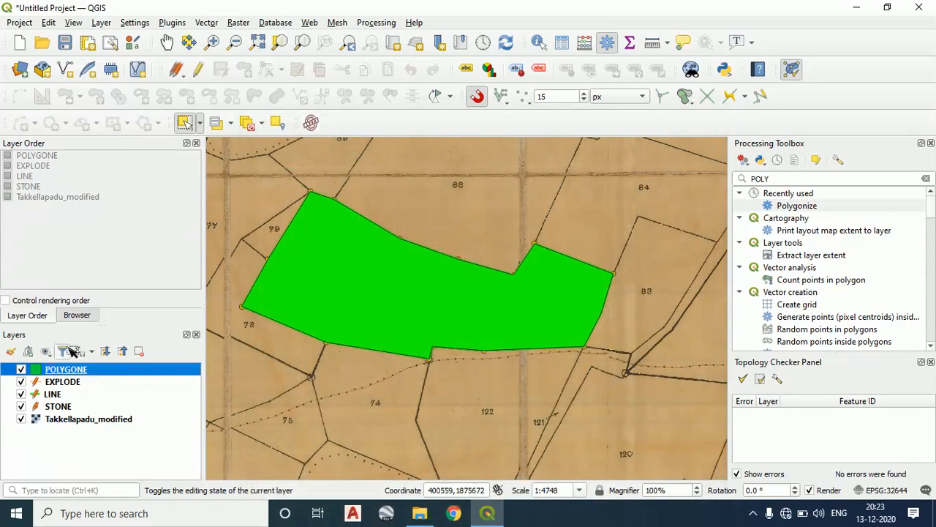
{"action": "left_click", "coordinate": [22, 370]}
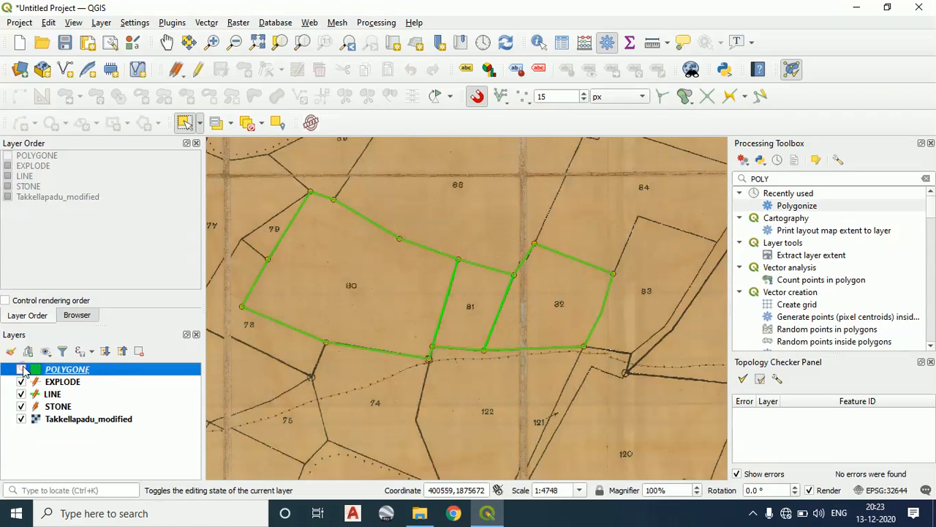
{"action": "scroll", "coordinate": [506, 344], "scroll_direction": "up", "scroll_amount": 1}
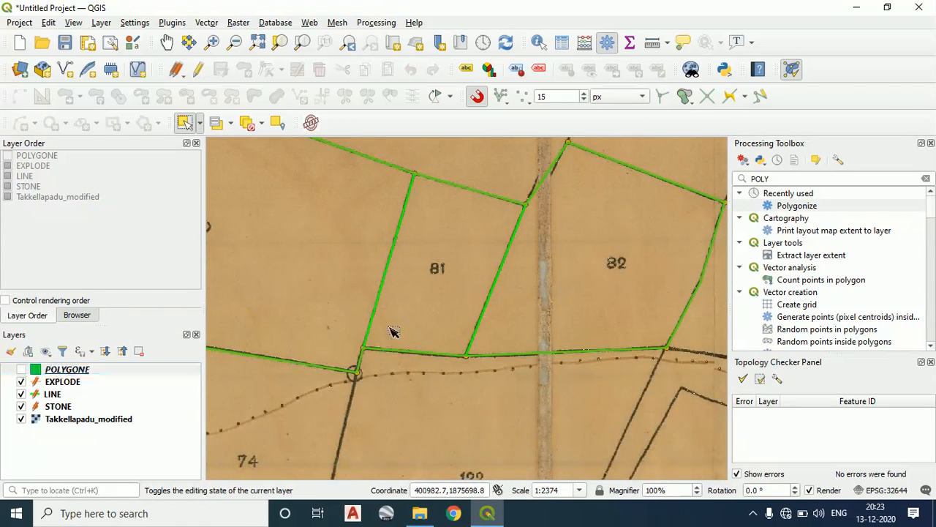
{"action": "scroll", "coordinate": [393, 328], "scroll_direction": "down", "scroll_amount": 1}
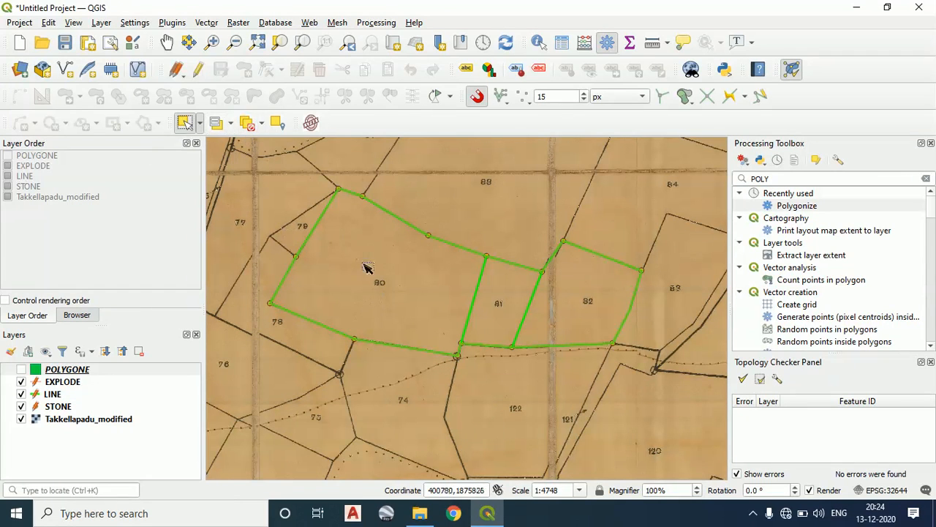
Deselect features from all layers and try selecting the POLYGONE feature across parcels 80, 81 and 82 on the map
{"action": "left_click", "coordinate": [254, 123]}
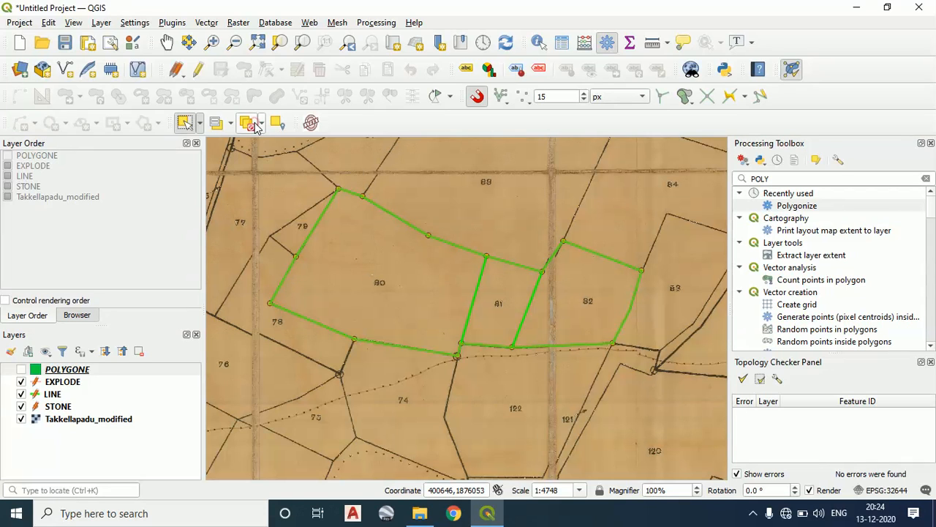
{"action": "left_click", "coordinate": [262, 124]}
{"action": "left_click", "coordinate": [270, 144]}
{"action": "left_click_drag", "start_coordinate": [588, 385], "coordinate": [267, 178]}
{"action": "left_click", "coordinate": [550, 321]}
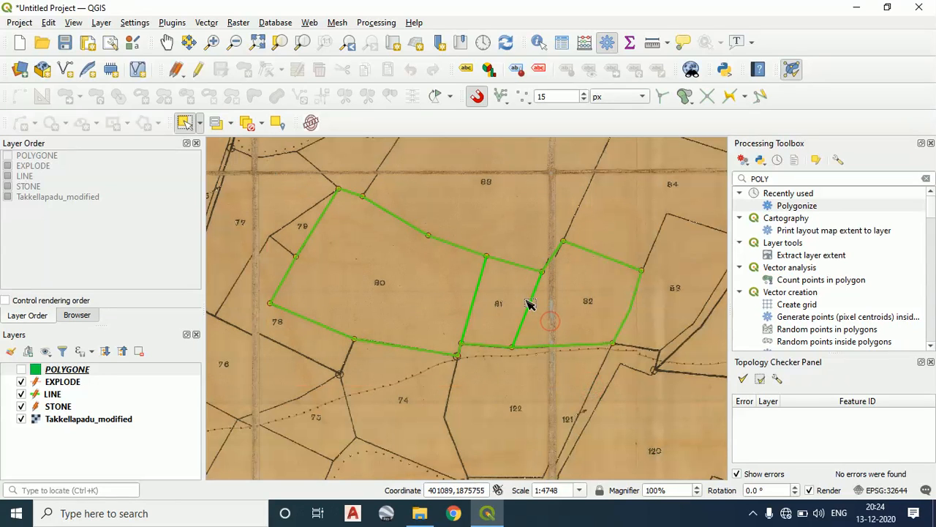
Invert the feature selection on the POLYGONE layer and clear the layer's selection again
{"action": "left_click", "coordinate": [231, 125]}
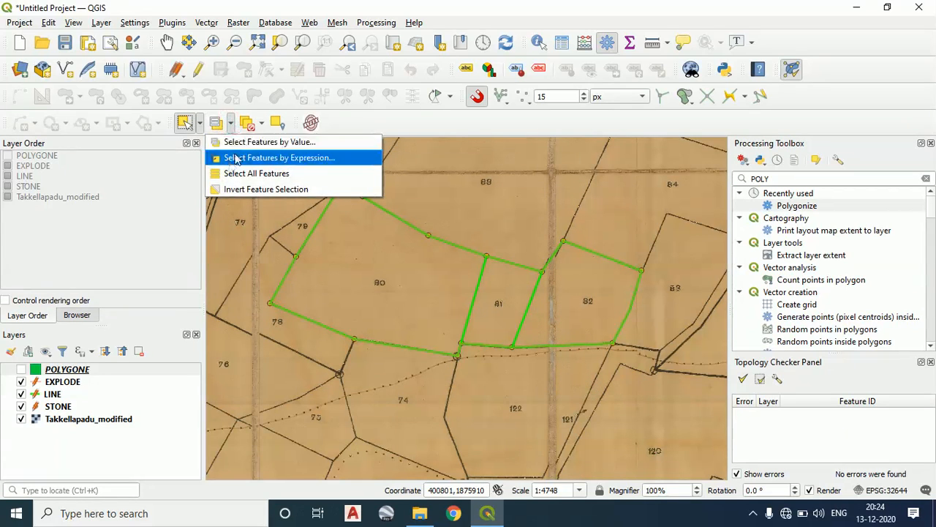
{"action": "left_click", "coordinate": [253, 189]}
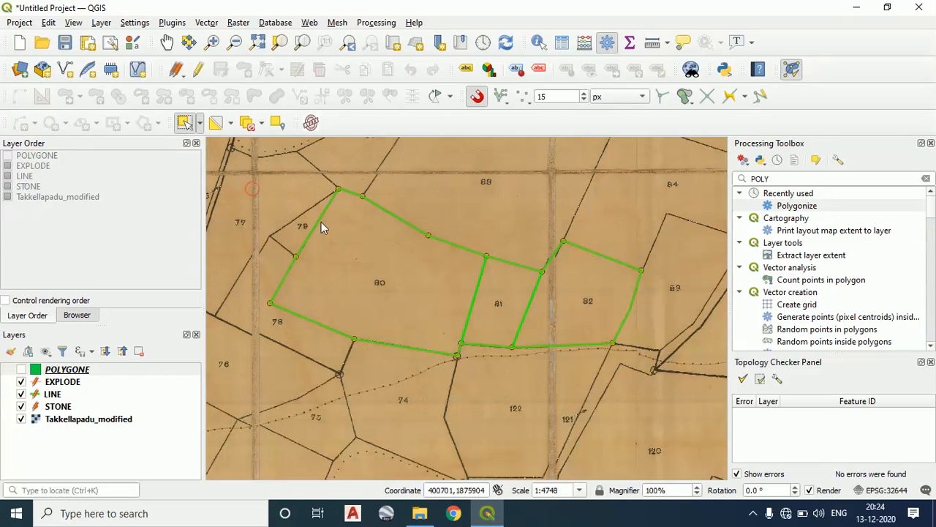
{"action": "left_click", "coordinate": [262, 124]}
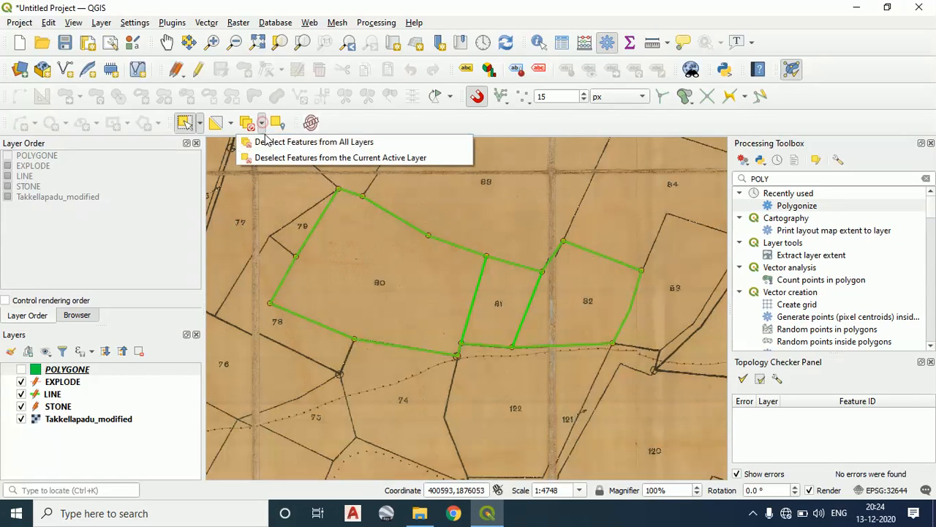
{"action": "left_click", "coordinate": [271, 156]}
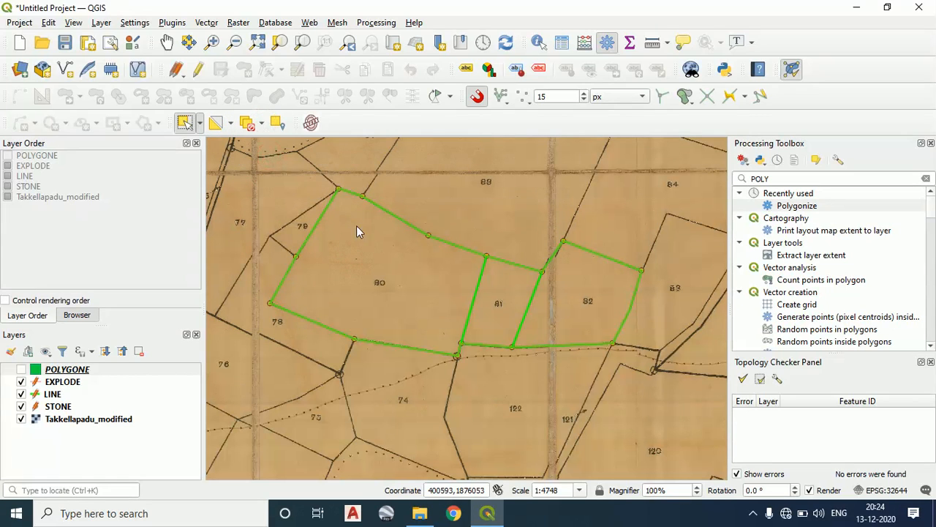
Select the POLYGONE feature in the parcel 80 area and open the layer's attribute table
{"action": "left_click_drag", "start_coordinate": [547, 334], "coordinate": [342, 247]}
{"action": "left_click", "coordinate": [365, 266]}
{"action": "right_click", "coordinate": [82, 370]}
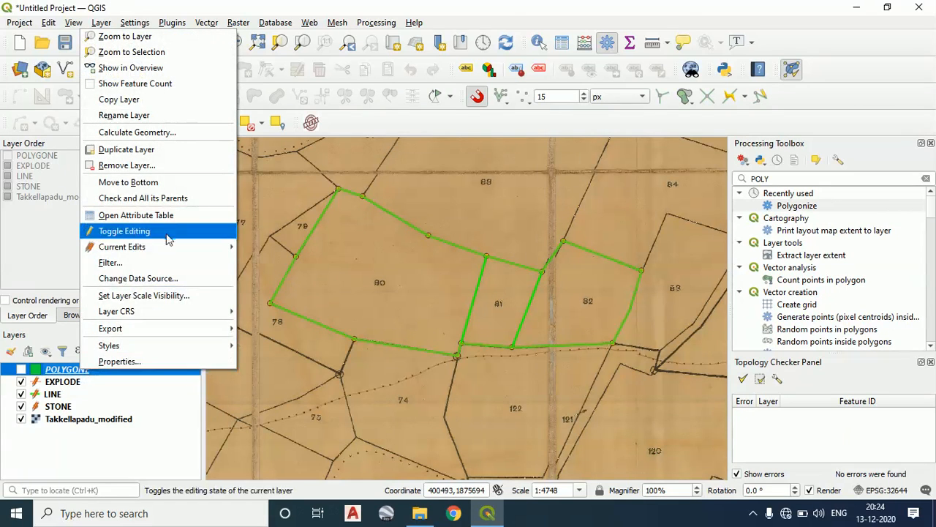
{"action": "left_click", "coordinate": [179, 215]}
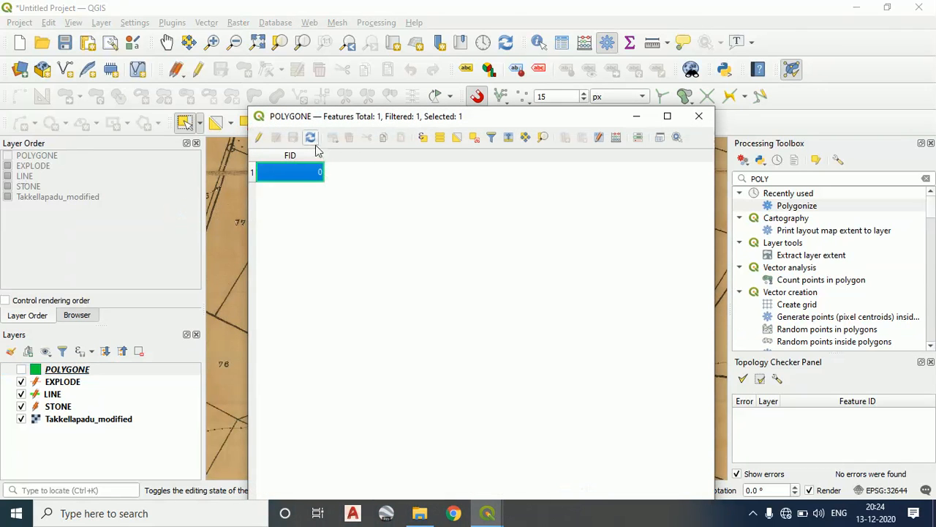
Enable editing on the POLYGONE table and add a whole number (integer) field named LPM with length 10
{"action": "left_click", "coordinate": [260, 139]}
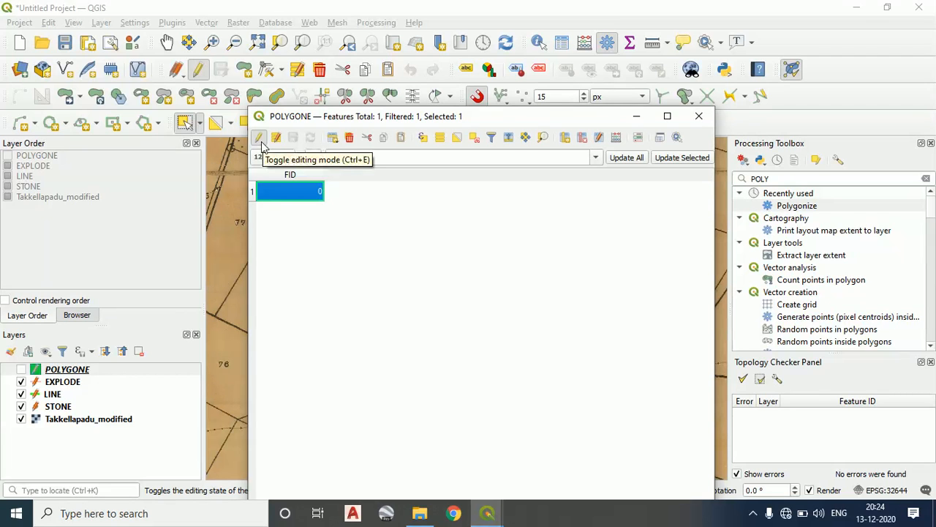
{"action": "left_click", "coordinate": [566, 140]}
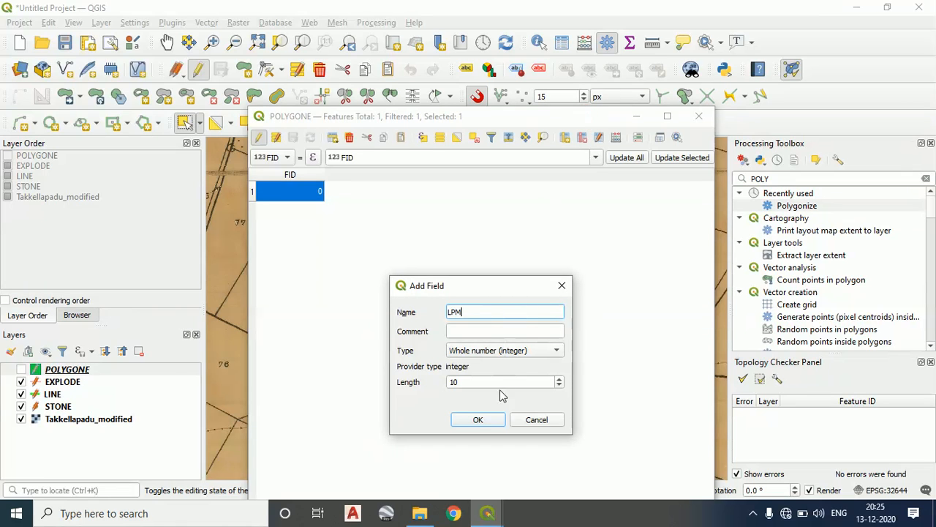
{"action": "left_click", "coordinate": [506, 357]}
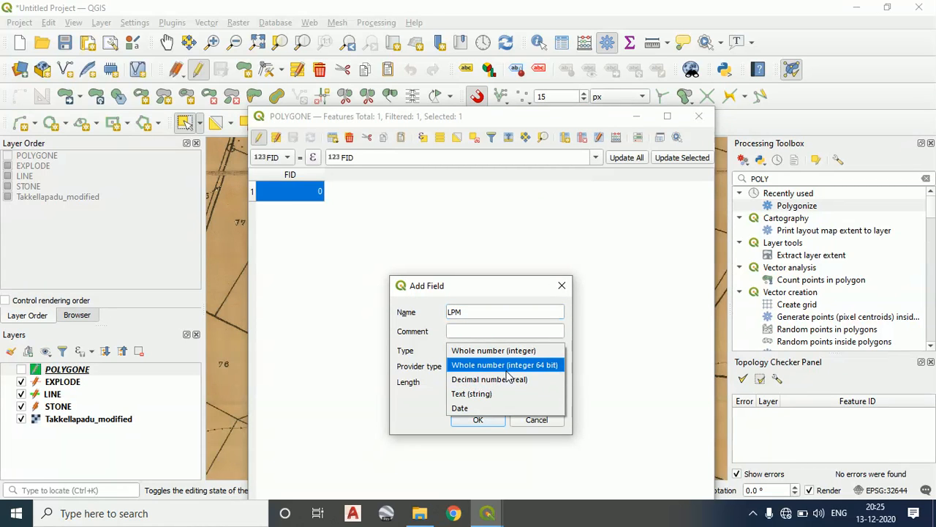
{"action": "left_click", "coordinate": [518, 353]}
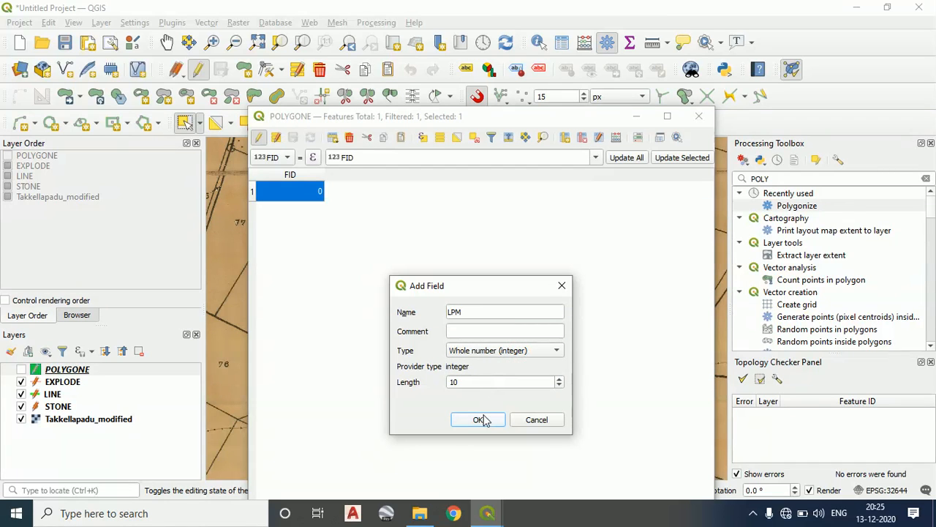
{"action": "left_click", "coordinate": [479, 419]}
Delete the FID field from the POLYGONE attribute table
{"action": "double_click", "coordinate": [314, 191]}
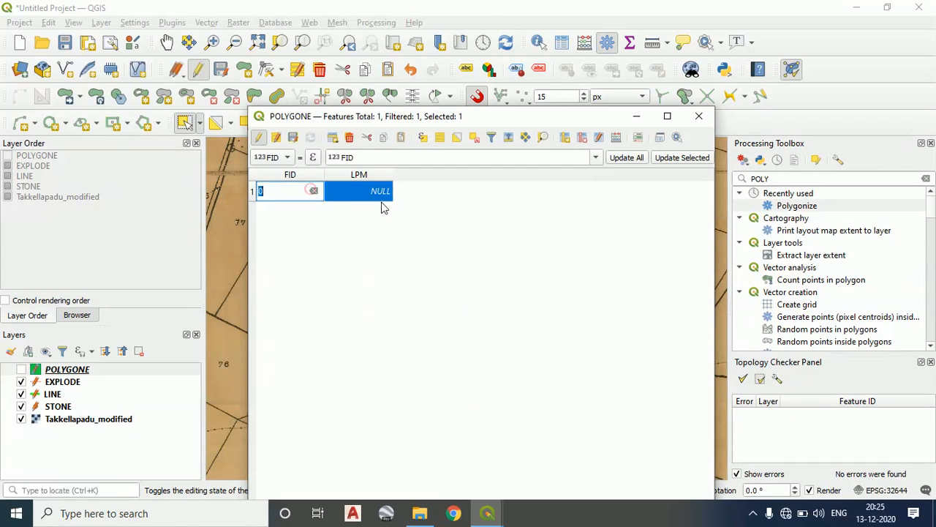
{"action": "left_click", "coordinate": [388, 195]}
{"action": "left_click", "coordinate": [305, 175]}
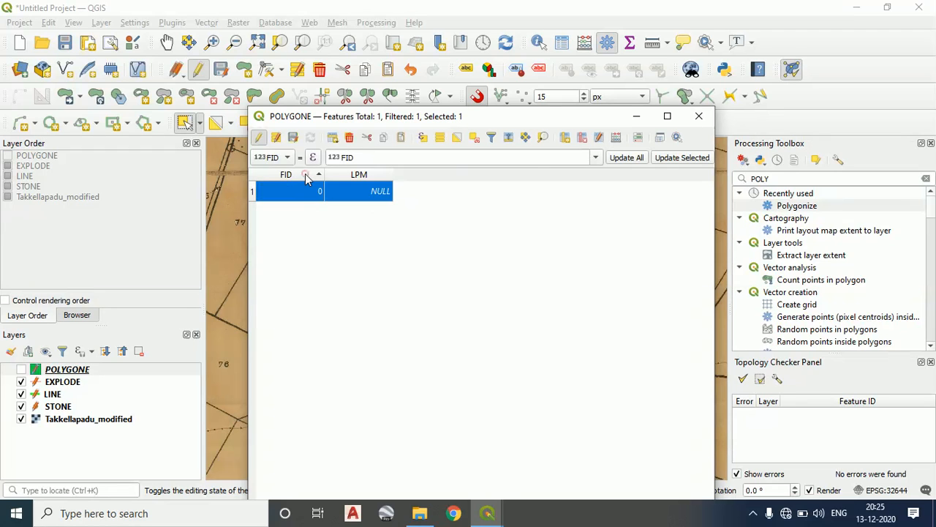
{"action": "left_click", "coordinate": [582, 138]}
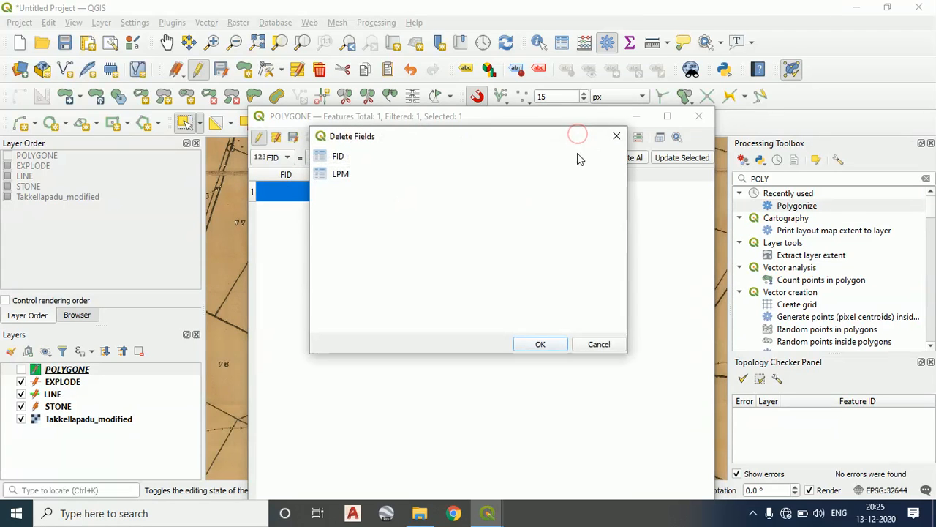
{"action": "left_click", "coordinate": [338, 156]}
{"action": "left_click", "coordinate": [540, 344]}
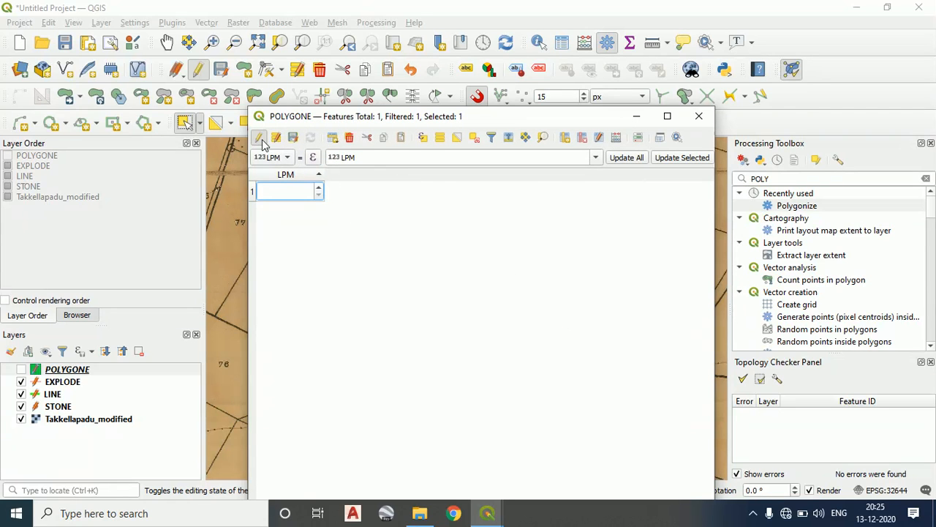
Add a decimal number (real) field named AREA with length 10 to the POLYGONE table, adjusting its precision
{"action": "left_click", "coordinate": [564, 139]}
{"action": "left_click", "coordinate": [494, 315]}
{"action": "type", "text": "AR"}
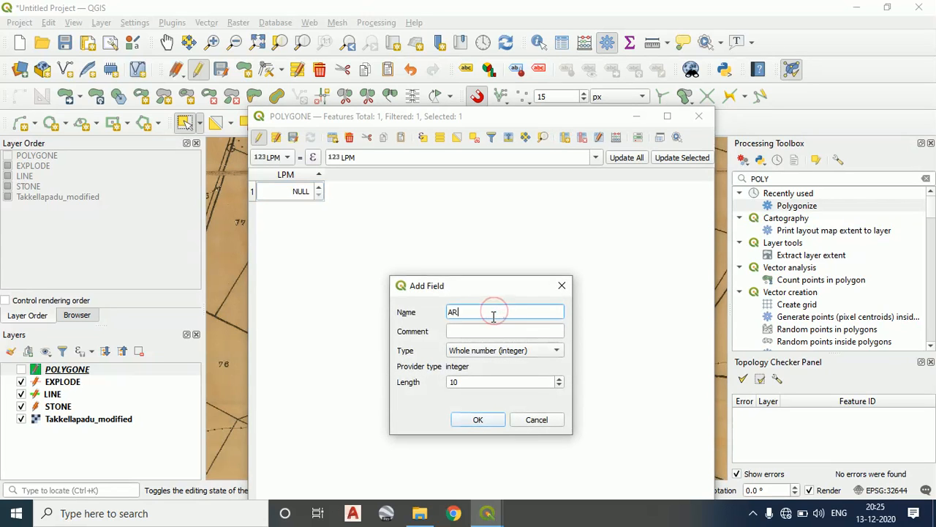
{"action": "type", "text": "EA"}
{"action": "left_click", "coordinate": [496, 329]}
{"action": "left_click", "coordinate": [524, 349]}
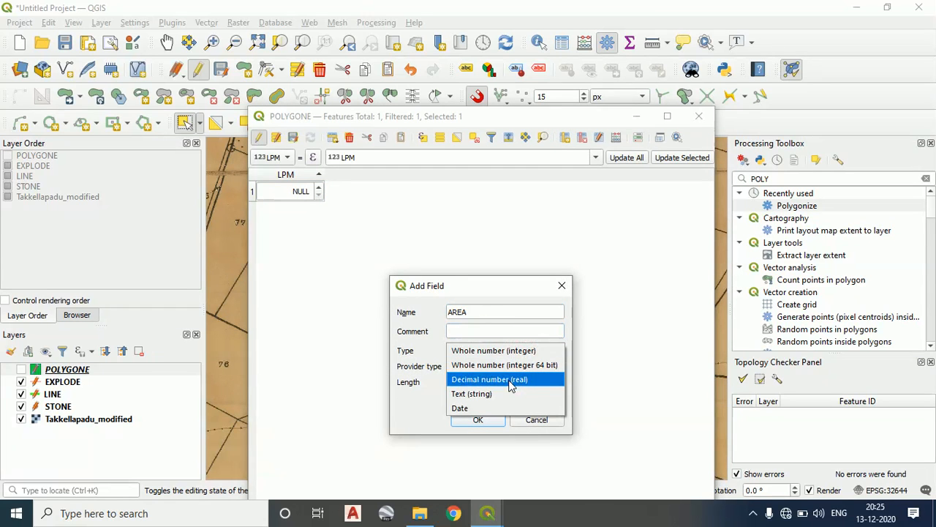
{"action": "left_click", "coordinate": [511, 380]}
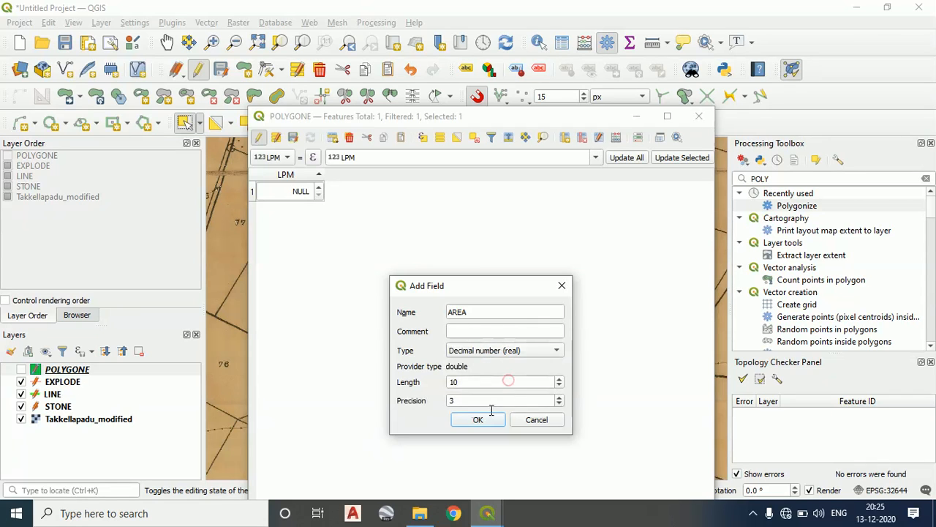
{"action": "left_click", "coordinate": [561, 399]}
{"action": "left_click", "coordinate": [493, 418]}
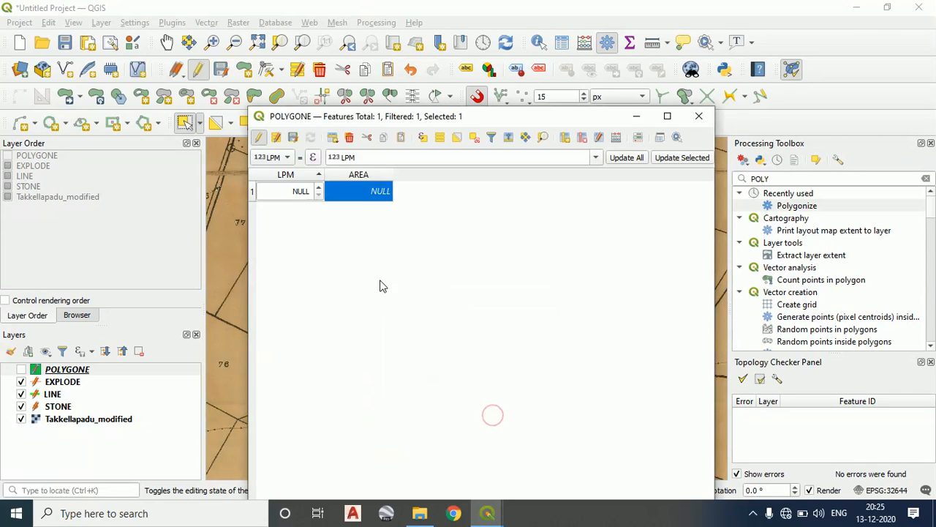
Minimize the attribute table and check parcels 80 and 81 on the map
{"action": "left_click", "coordinate": [349, 226]}
{"action": "left_click", "coordinate": [637, 116]}
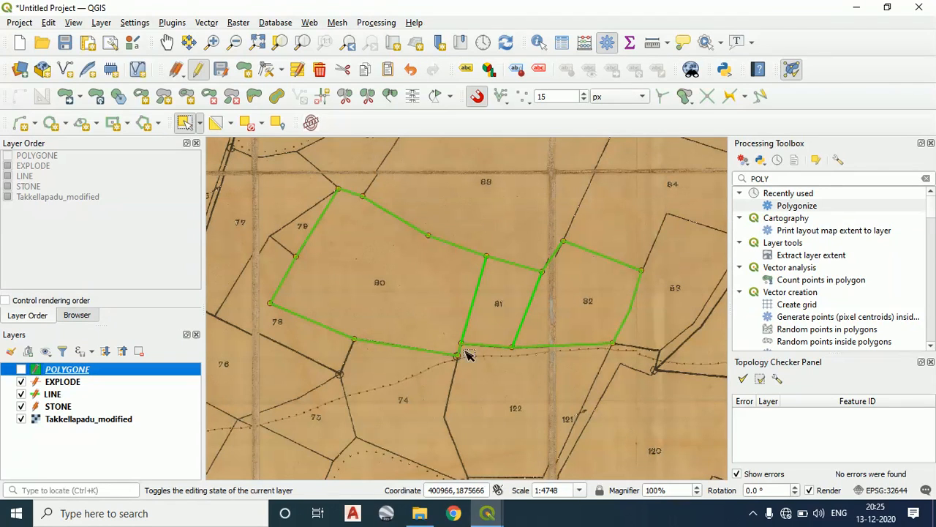
{"action": "left_click", "coordinate": [383, 285]}
{"action": "left_click", "coordinate": [507, 288]}
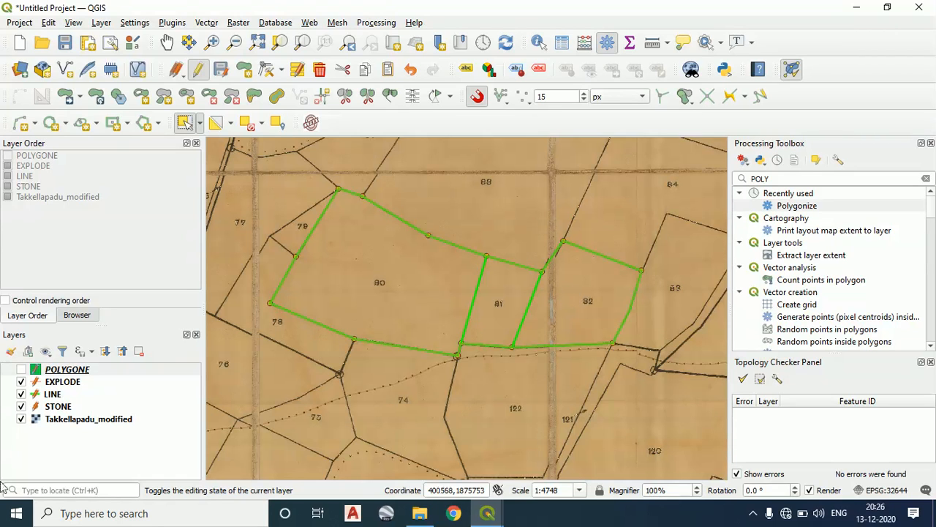
Open the EXPLODE layer's label properties and set the labeling to Single Labels
{"action": "left_click", "coordinate": [78, 385]}
{"action": "right_click", "coordinate": [74, 381]}
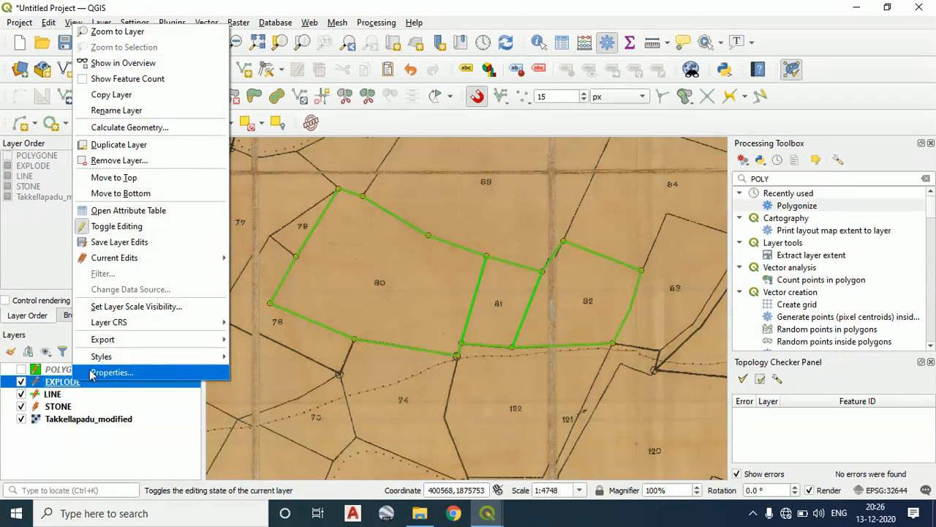
{"action": "left_click", "coordinate": [92, 374]}
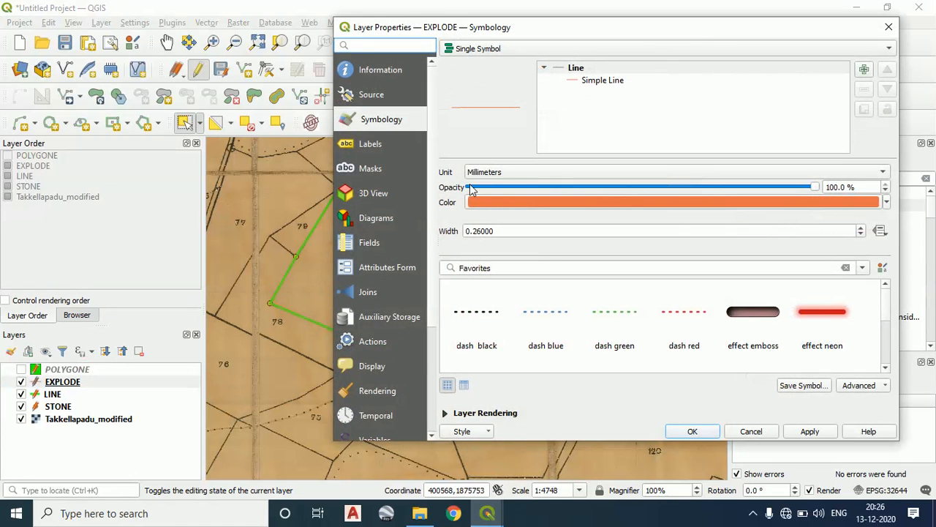
{"action": "left_click", "coordinate": [372, 143]}
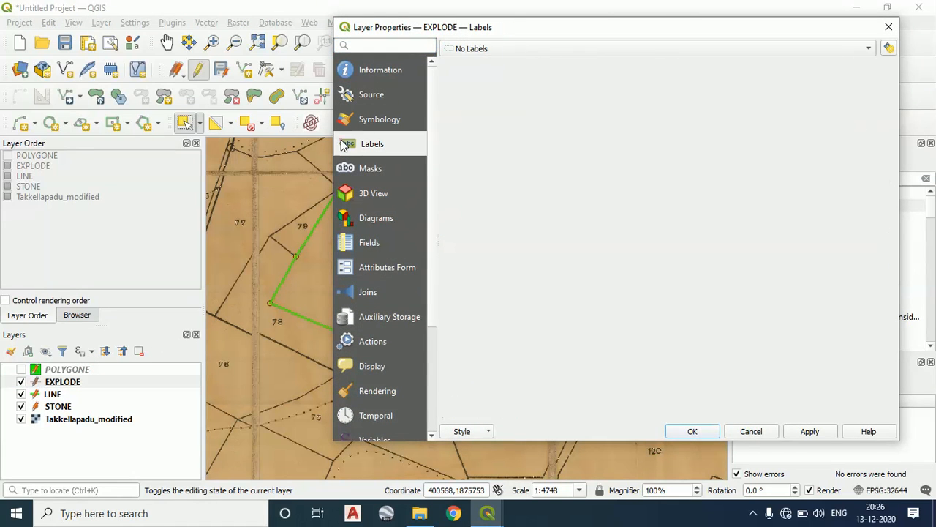
{"action": "left_click", "coordinate": [531, 49]}
{"action": "left_click", "coordinate": [529, 64]}
{"action": "mouse_move", "coordinate": [564, 30]}
{"action": "left_mouse_down"}
{"action": "mouse_move", "coordinate": [495, 37]}
{"action": "mouse_move", "coordinate": [557, 32]}
{"action": "left_mouse_up"}
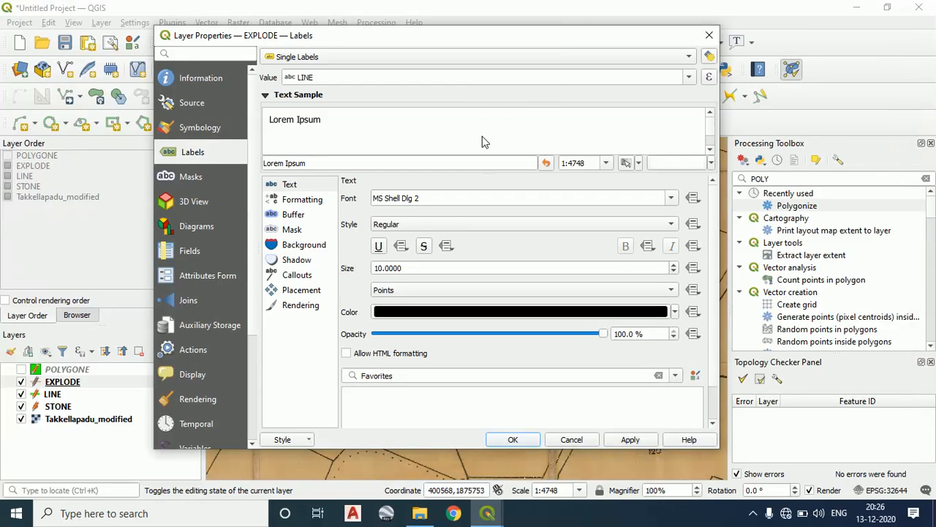
Examine the EXPLODE layer's label value choices, buffer and formatting settings, and close the layer properties
{"action": "left_click", "coordinate": [508, 77]}
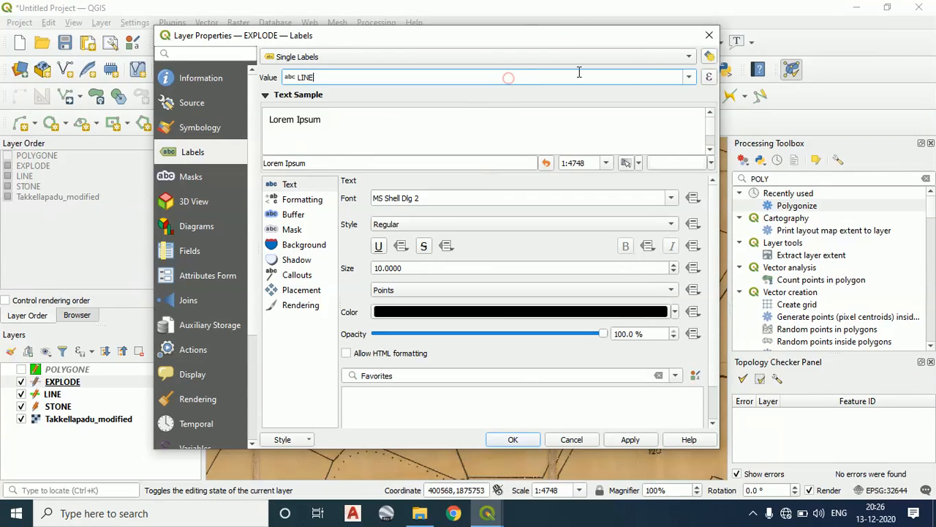
{"action": "left_click", "coordinate": [689, 77]}
{"action": "left_click", "coordinate": [689, 77]}
{"action": "left_click", "coordinate": [300, 201]}
{"action": "left_click", "coordinate": [293, 215]}
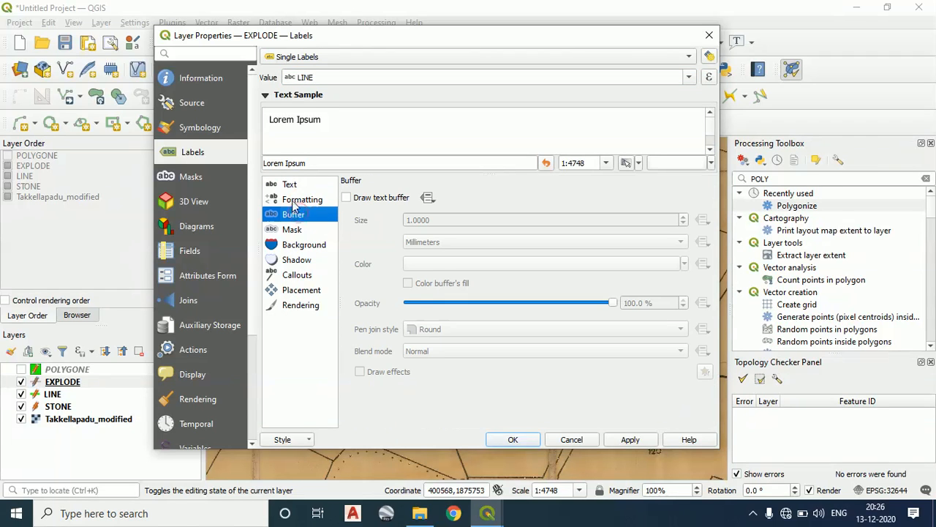
{"action": "left_click", "coordinate": [296, 200]}
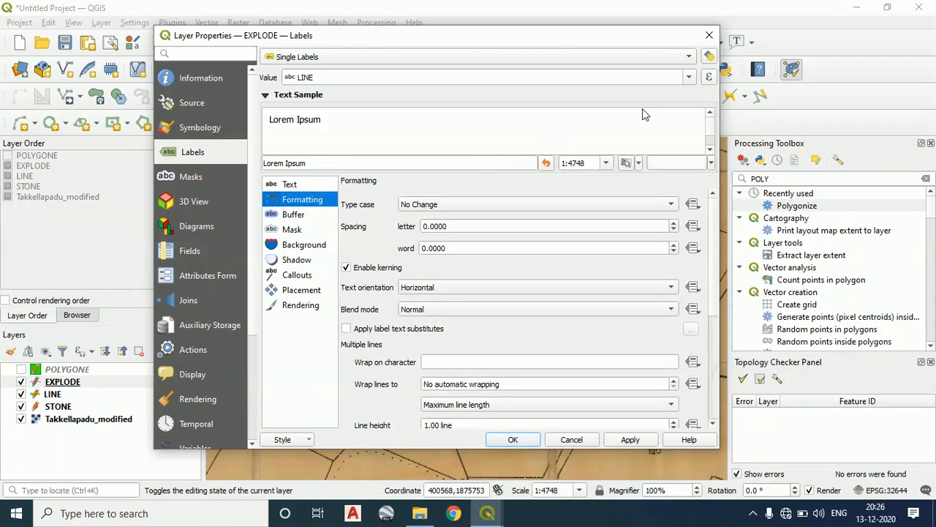
{"action": "left_click", "coordinate": [689, 77]}
{"action": "left_click", "coordinate": [689, 76]}
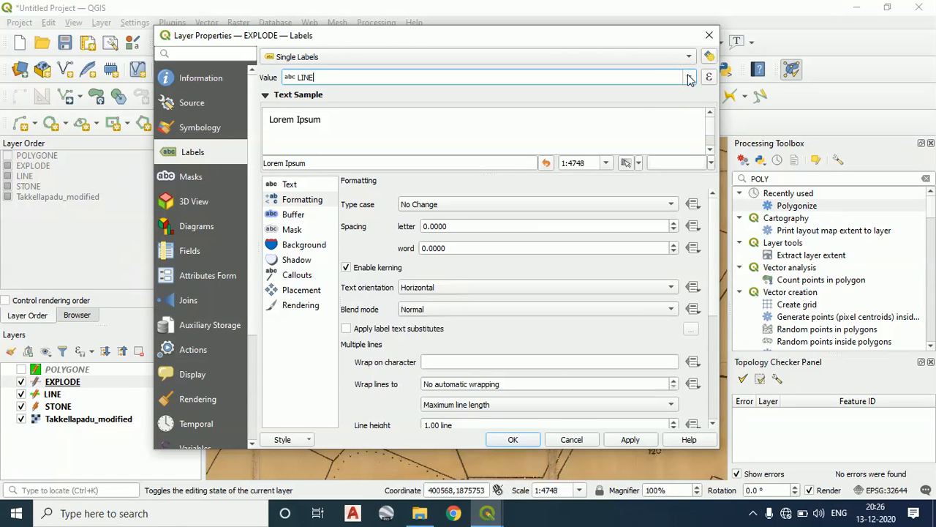
{"action": "left_click", "coordinate": [709, 35]}
Open the EXPLODE layer's attribute table, examine its LINE field, and close the table
{"action": "left_click", "coordinate": [49, 382]}
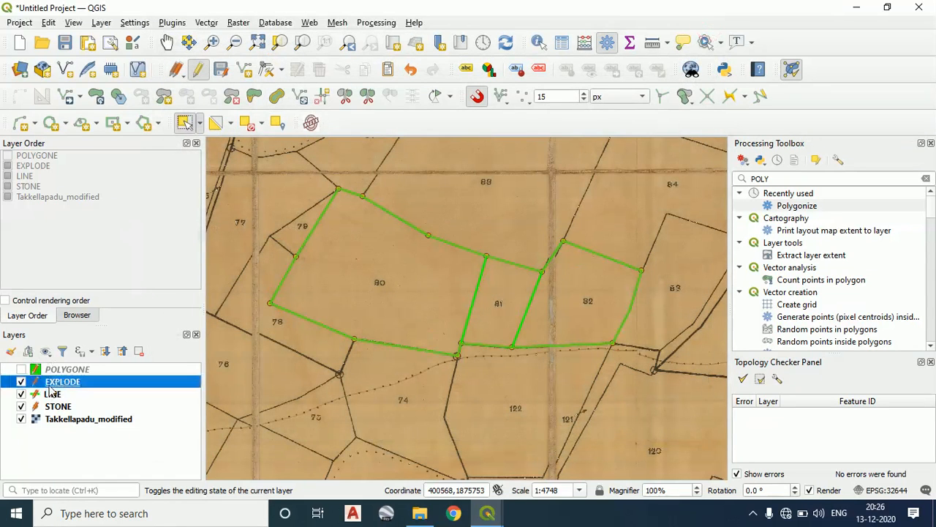
{"action": "right_click", "coordinate": [50, 382]}
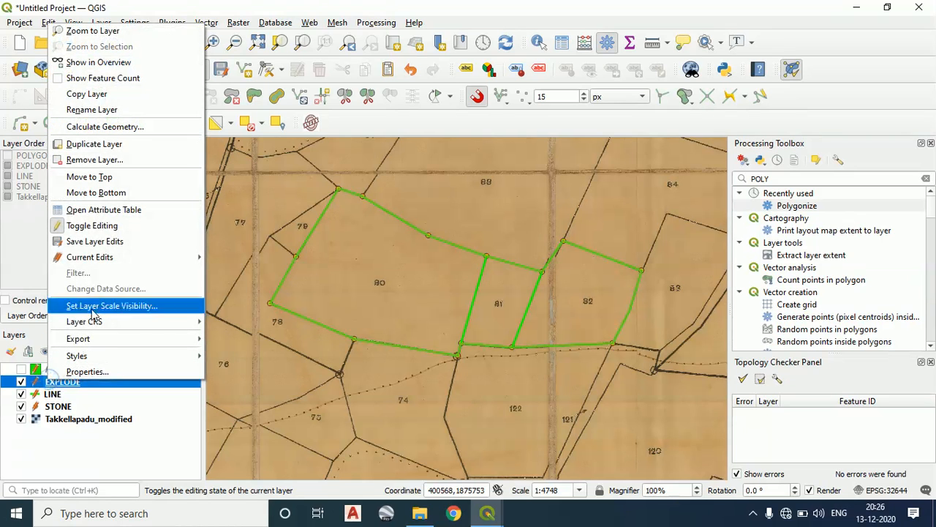
{"action": "left_click", "coordinate": [122, 212]}
{"action": "left_click", "coordinate": [315, 189]}
{"action": "left_click", "coordinate": [318, 175]}
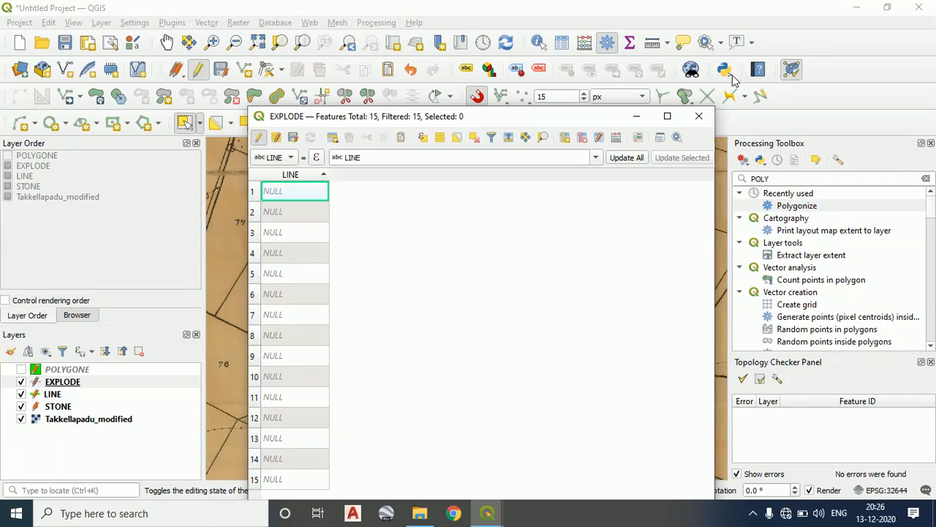
{"action": "left_click", "coordinate": [698, 116]}
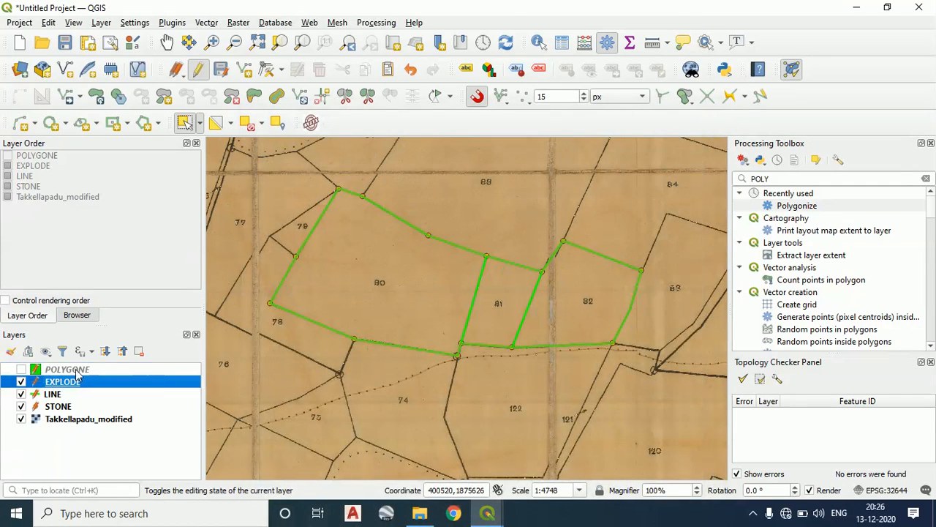
Make the POLYGONE layer visible and set its feature's LPM value to 1 in the attribute table
{"action": "right_click", "coordinate": [76, 370]}
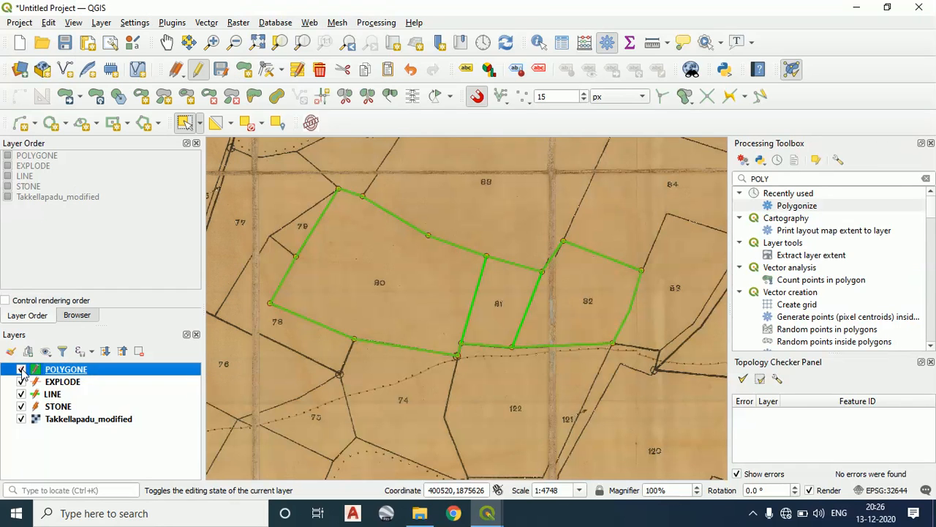
{"action": "left_click", "coordinate": [22, 370]}
{"action": "right_click", "coordinate": [107, 371]}
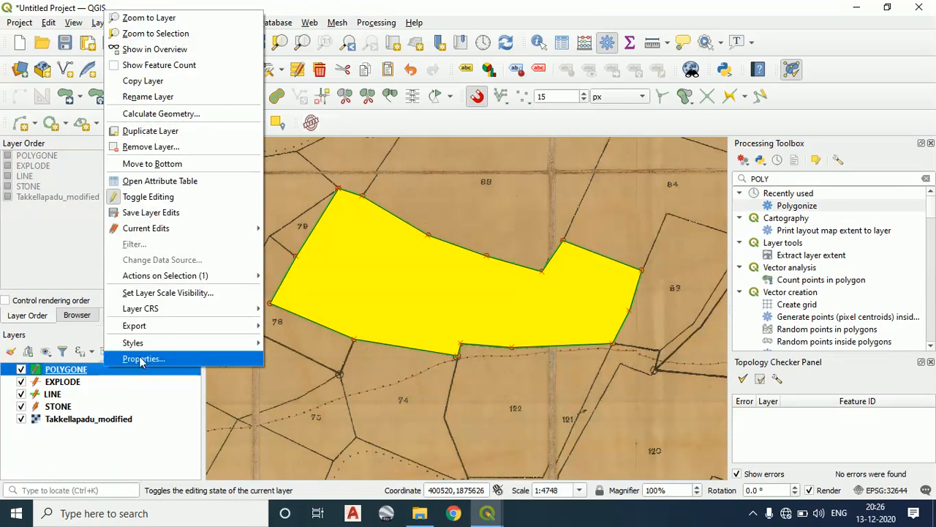
{"action": "left_click", "coordinate": [211, 187]}
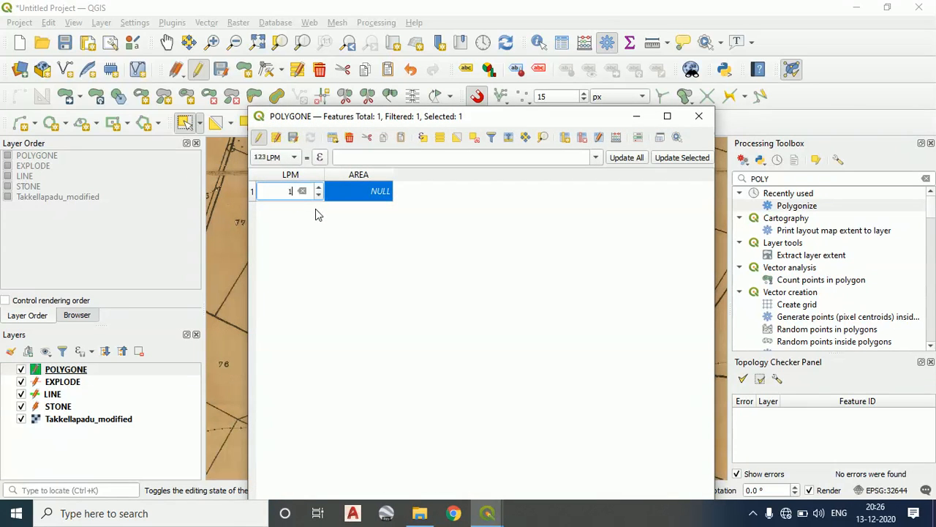
{"action": "left_click", "coordinate": [336, 225]}
{"action": "left_click", "coordinate": [346, 196]}
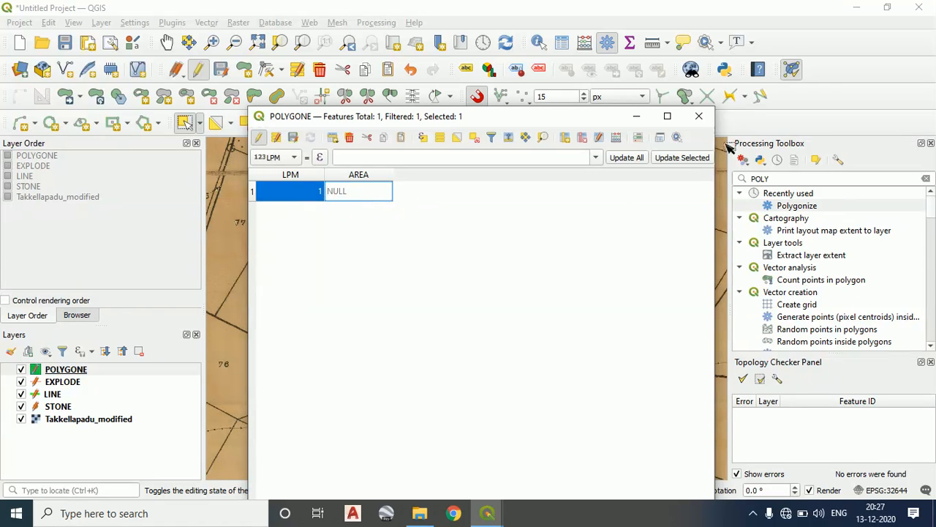
{"action": "left_click", "coordinate": [699, 116]}
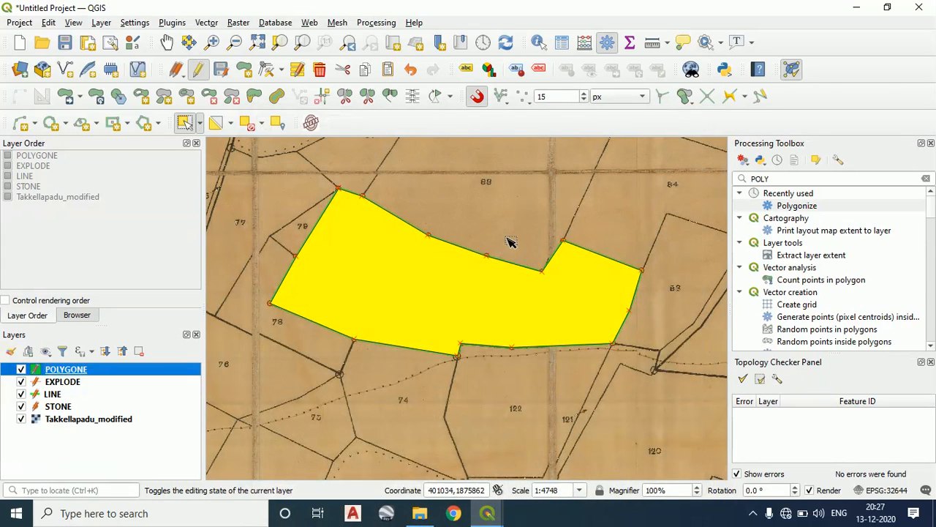
Deselect the polygon, hide the POLYGONE layer and inspect the vertices around parcels 80, 81 and 82 with the Vertex Tool for all layers
{"action": "left_click", "coordinate": [512, 236]}
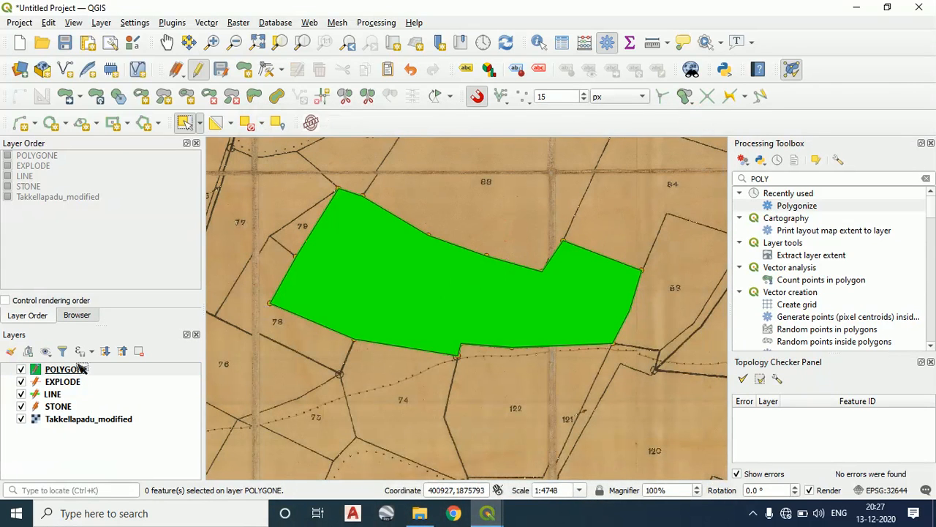
{"action": "left_click", "coordinate": [21, 370]}
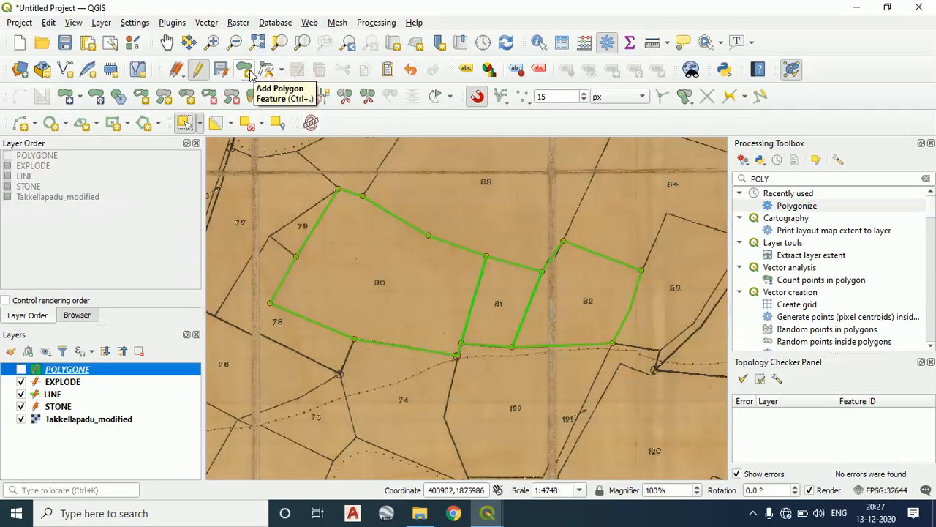
{"action": "left_click", "coordinate": [281, 69]}
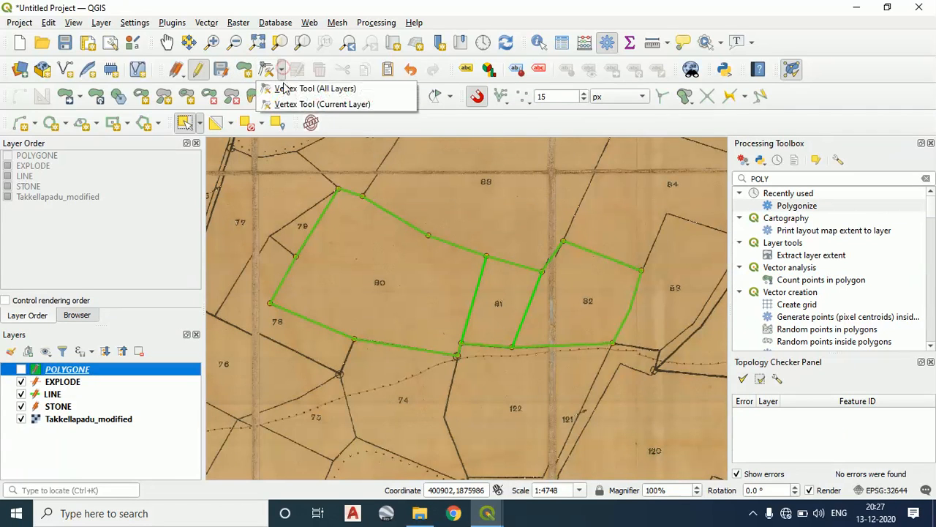
{"action": "left_click", "coordinate": [285, 87]}
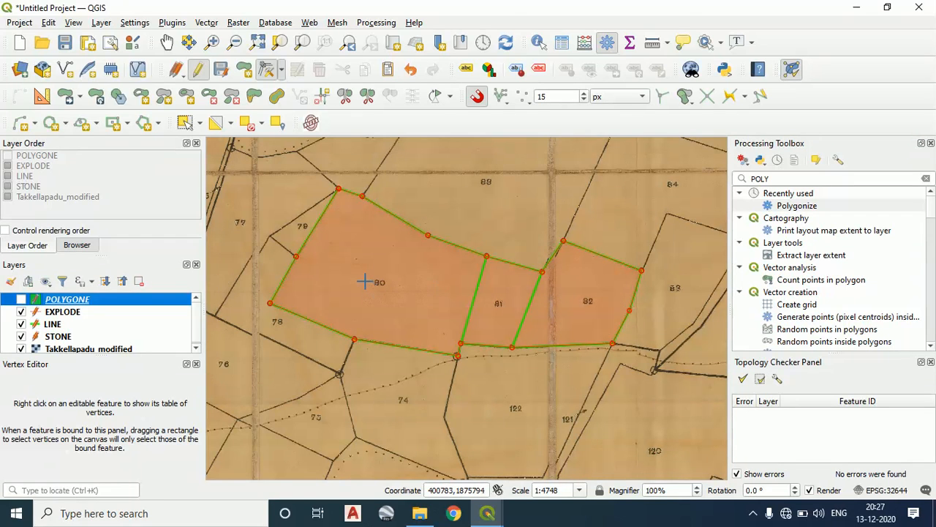
{"action": "scroll", "coordinate": [366, 270], "scroll_direction": "down", "scroll_amount": 1}
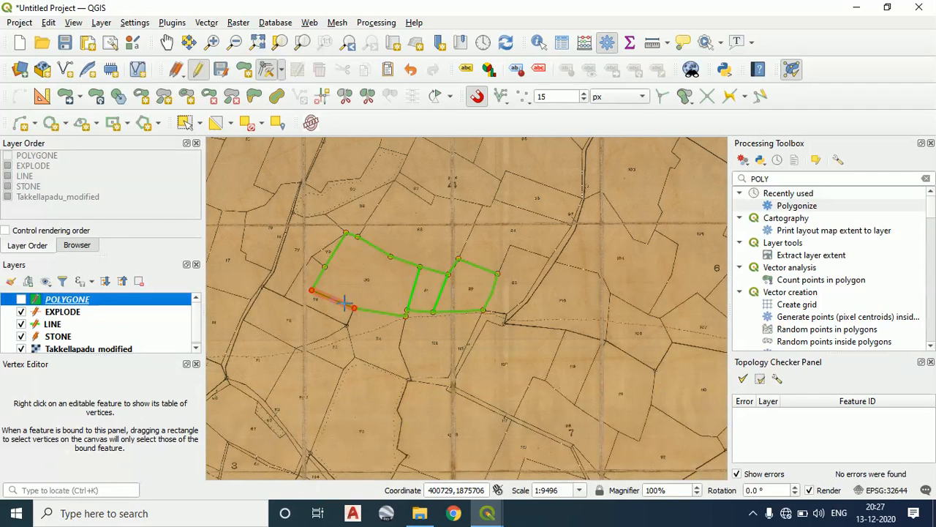
{"action": "scroll", "coordinate": [343, 267], "scroll_direction": "up", "scroll_amount": 1}
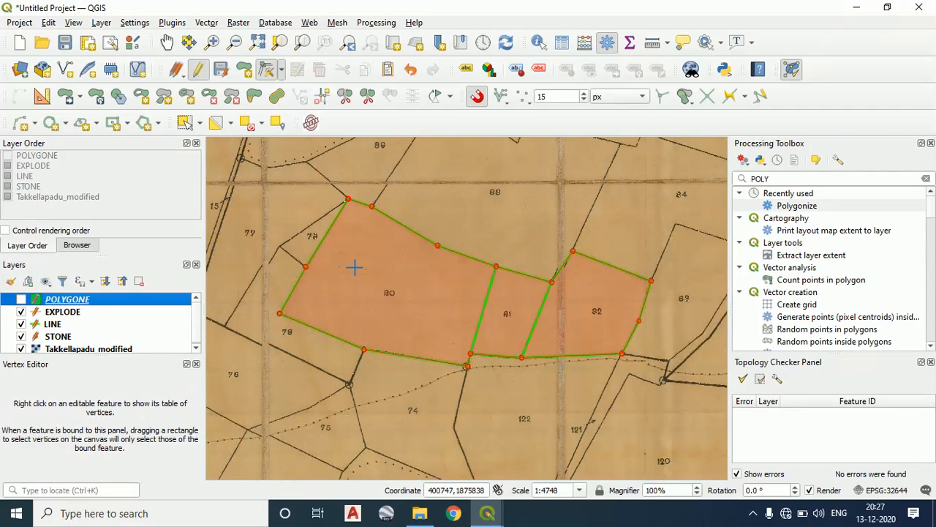
{"action": "scroll", "coordinate": [523, 291], "scroll_direction": "up", "scroll_amount": 4}
{"action": "left_click_drag", "start_coordinate": [410, 188], "coordinate": [433, 342]}
{"action": "scroll", "coordinate": [376, 266], "scroll_direction": "up", "scroll_amount": 5}
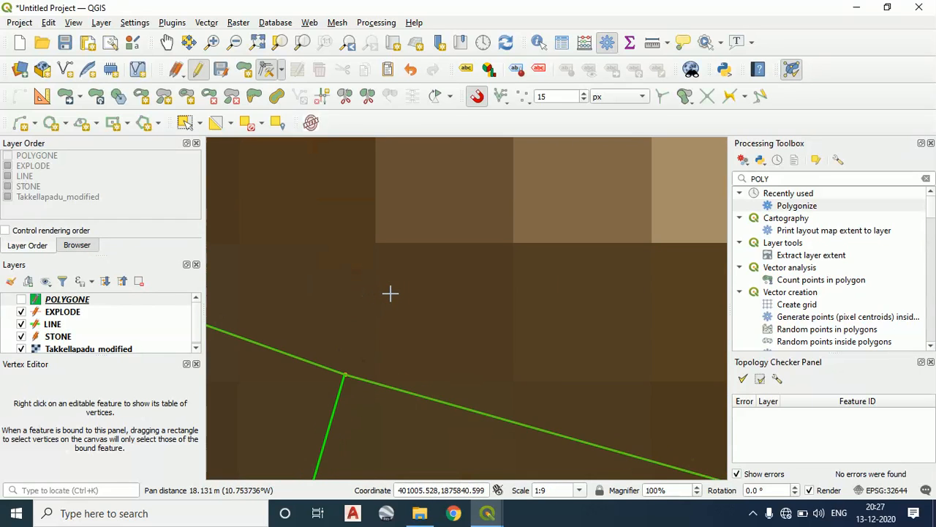
{"action": "scroll", "coordinate": [390, 293], "scroll_direction": "down", "scroll_amount": 6}
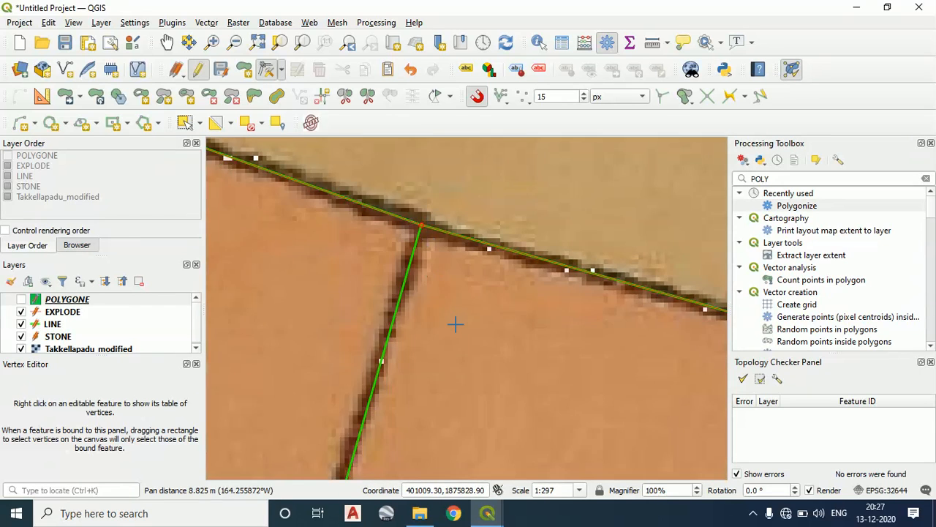
{"action": "left_click_drag", "start_coordinate": [456, 324], "coordinate": [442, 232]}
{"action": "scroll", "coordinate": [443, 233], "scroll_direction": "down", "scroll_amount": 2}
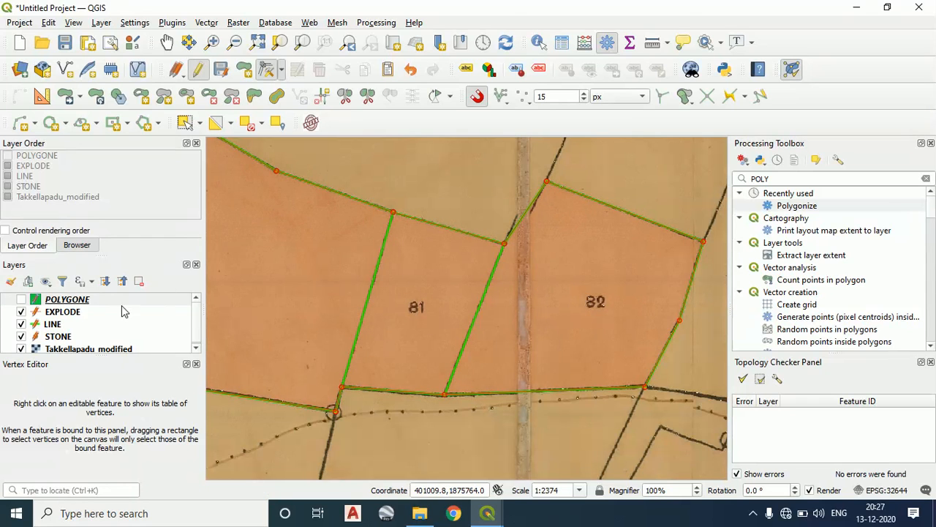
{"action": "left_click", "coordinate": [53, 338]}
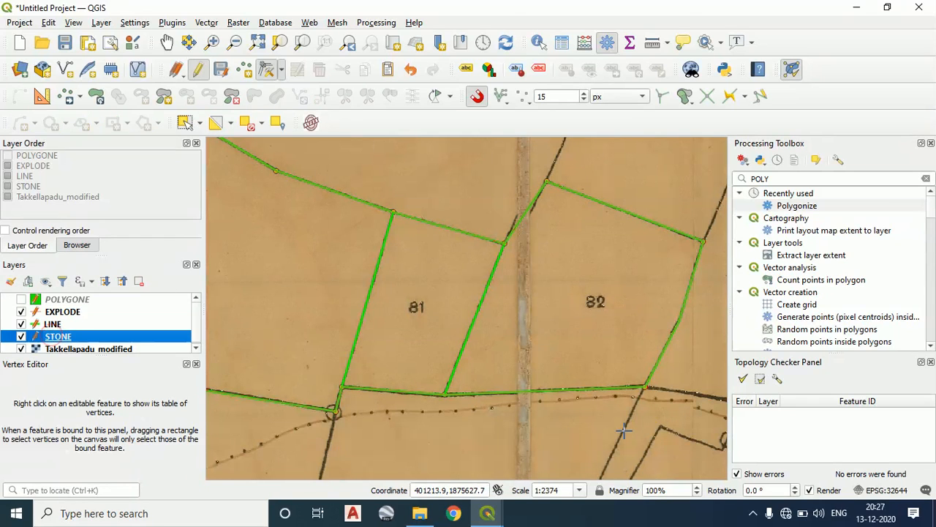
{"action": "left_click", "coordinate": [771, 513]}
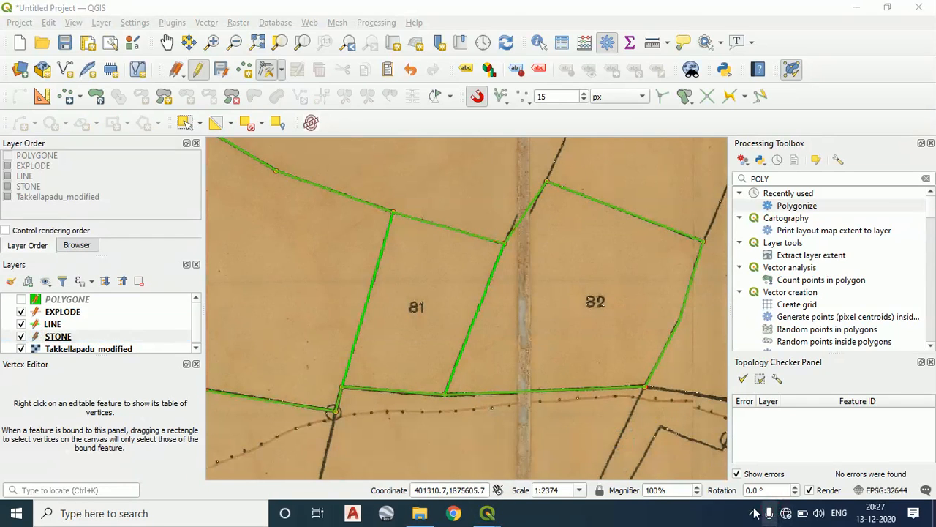
{"action": "left_click", "coordinate": [920, 24]}
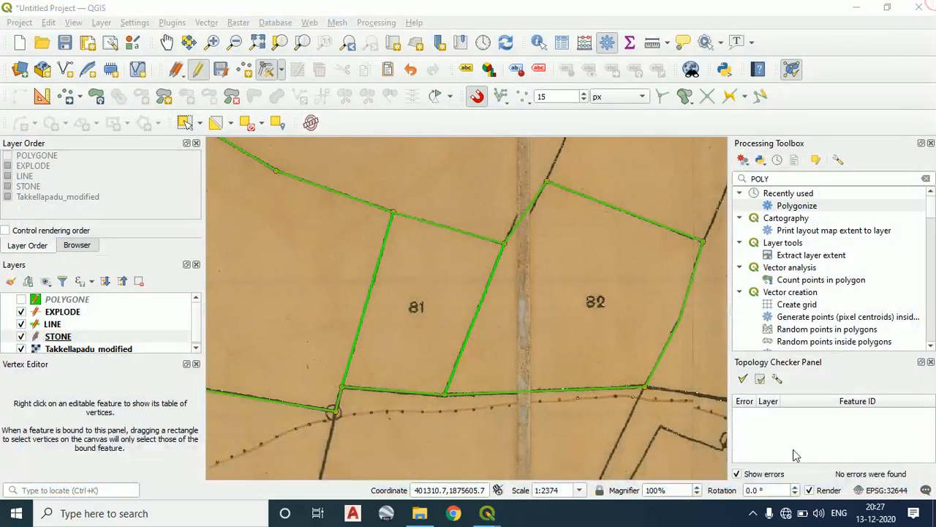
{"action": "left_click", "coordinate": [756, 511]}
{"action": "left_click", "coordinate": [781, 488]}
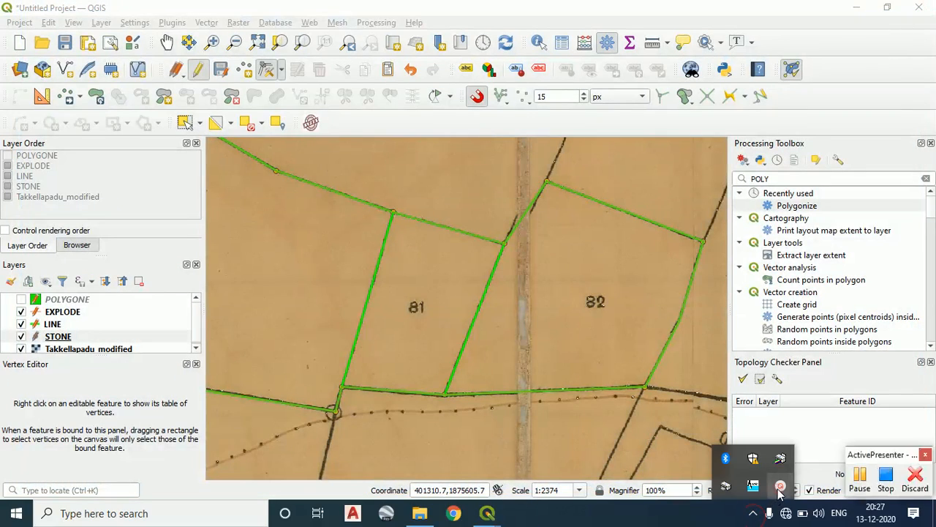
{"action": "left_click", "coordinate": [861, 477]}
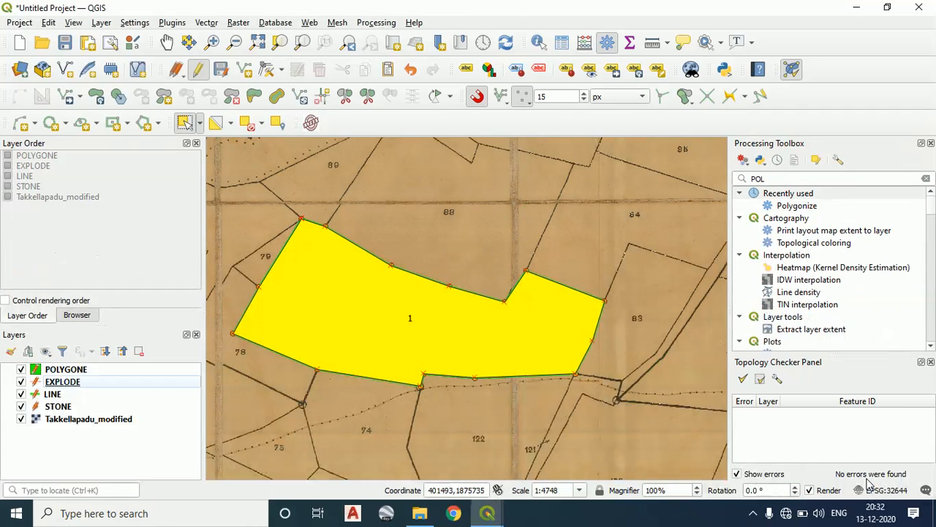
{"action": "left_click", "coordinate": [755, 515]}
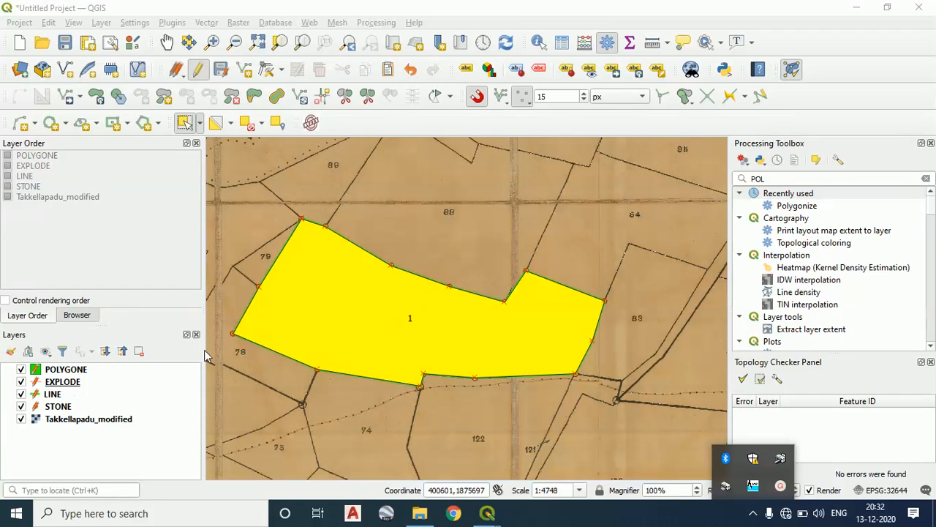
Hide the POLYGONE and EXPLODE layers, leaving the LINE and STONE layers shown over the scanned map
{"action": "left_click", "coordinate": [21, 369]}
{"action": "left_click", "coordinate": [22, 382]}
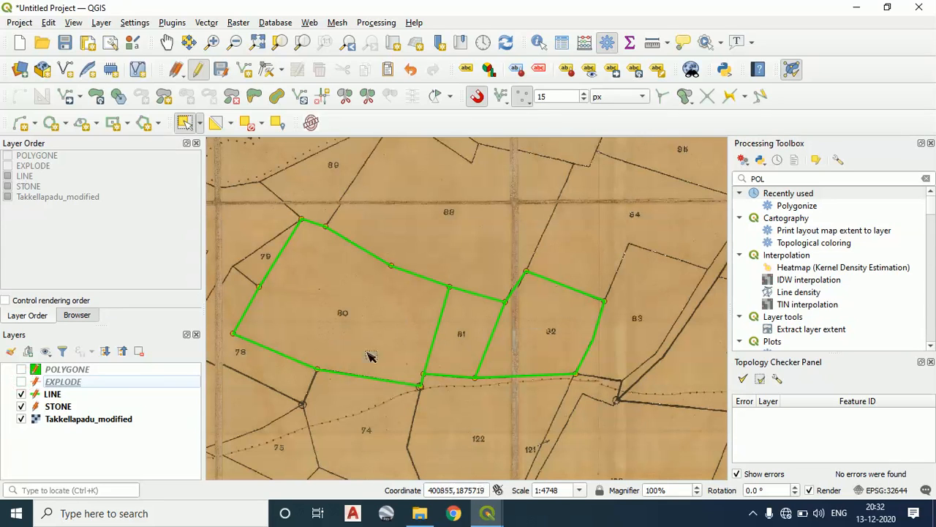
{"action": "left_click", "coordinate": [21, 370]}
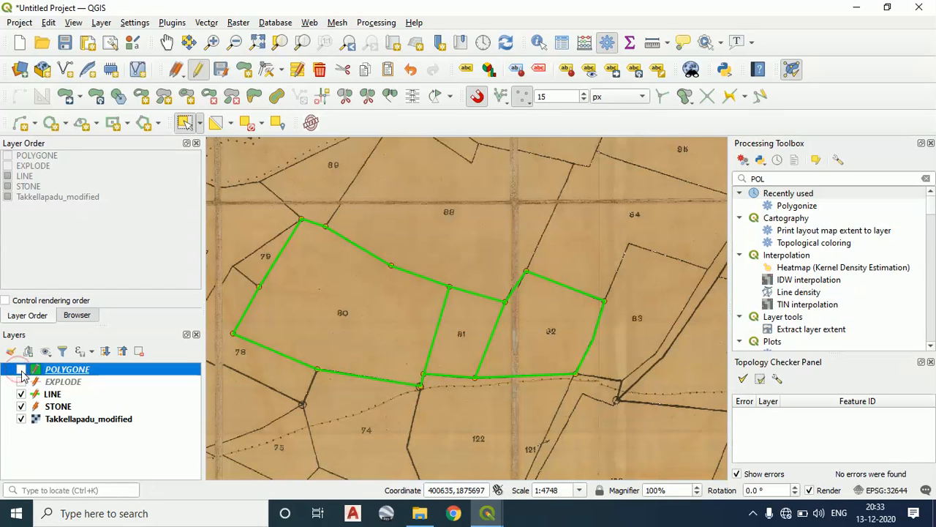
{"action": "left_click", "coordinate": [21, 369]}
{"action": "left_click", "coordinate": [21, 382]}
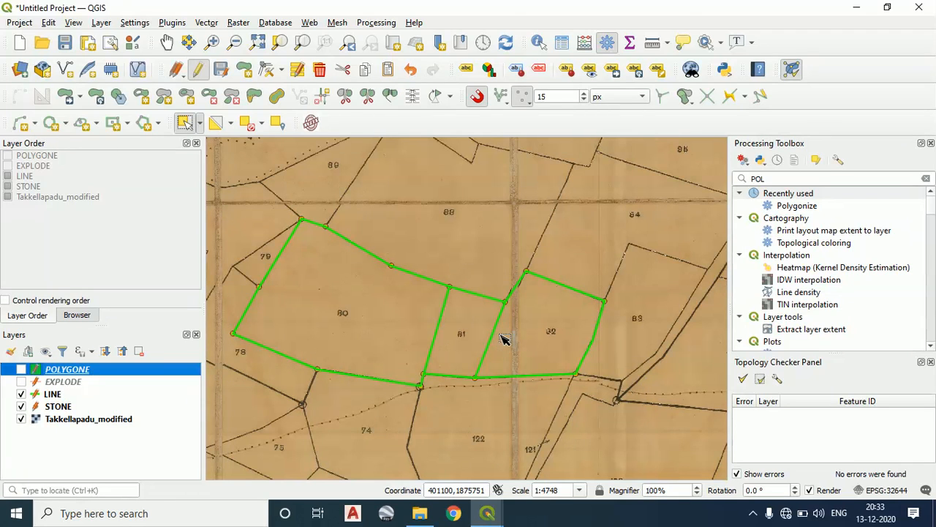
Try to area-select the two dividing lines of parcel 81 while the POLYGONE layer is active
{"action": "left_click_drag", "start_coordinate": [514, 334], "coordinate": [375, 319]}
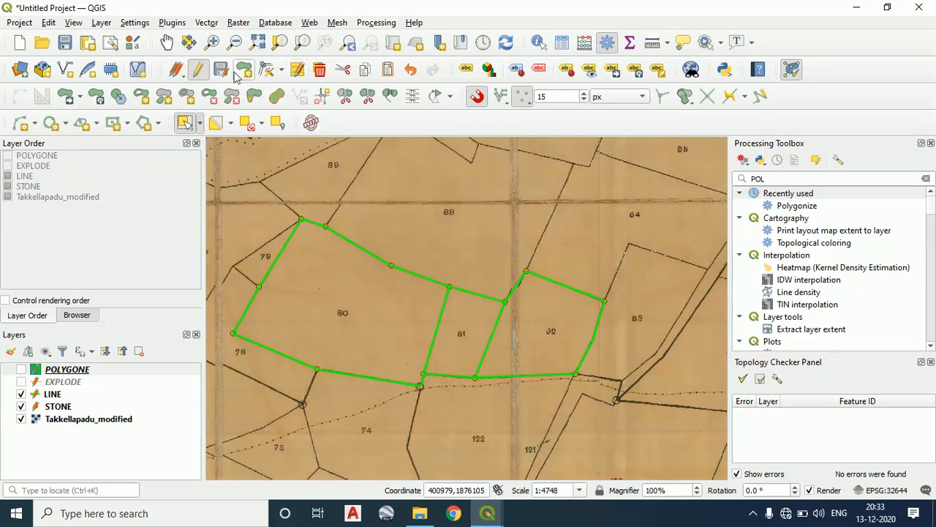
{"action": "left_click", "coordinate": [201, 124]}
{"action": "left_click", "coordinate": [212, 140]}
{"action": "left_click_drag", "start_coordinate": [506, 339], "coordinate": [395, 316]}
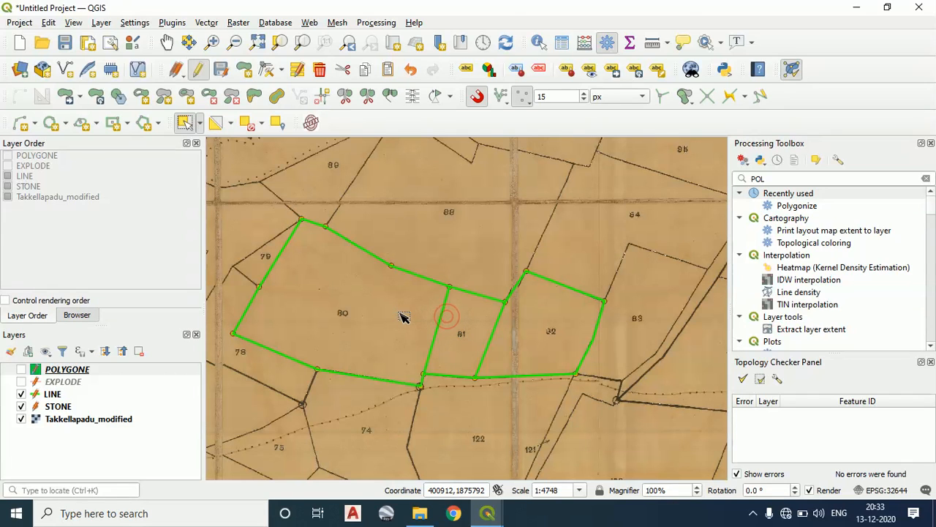
Delete the two dividing lines on either side of parcel 81 from the LINE layer
{"action": "left_click", "coordinate": [53, 394]}
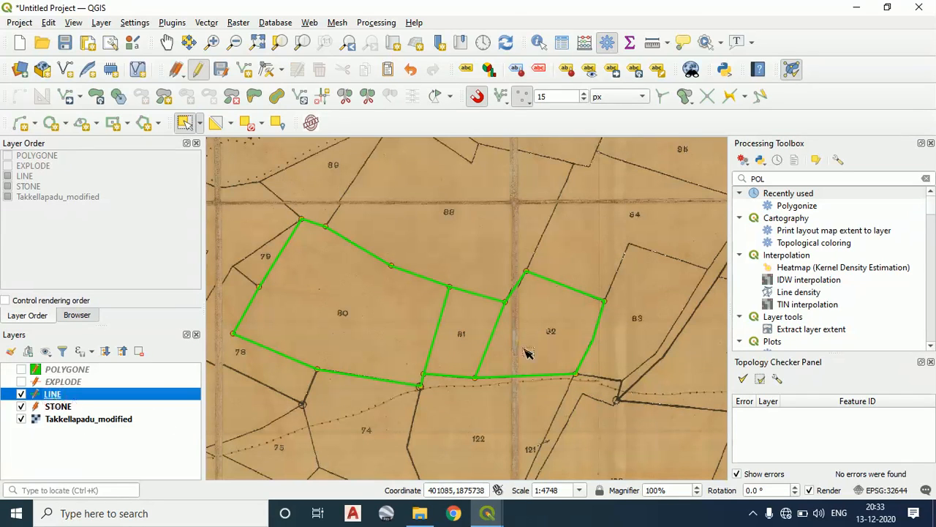
{"action": "left_click_drag", "start_coordinate": [509, 346], "coordinate": [398, 321]}
{"action": "key", "text": "Delete"}
{"action": "scroll", "coordinate": [442, 329], "scroll_direction": "up", "scroll_amount": 1}
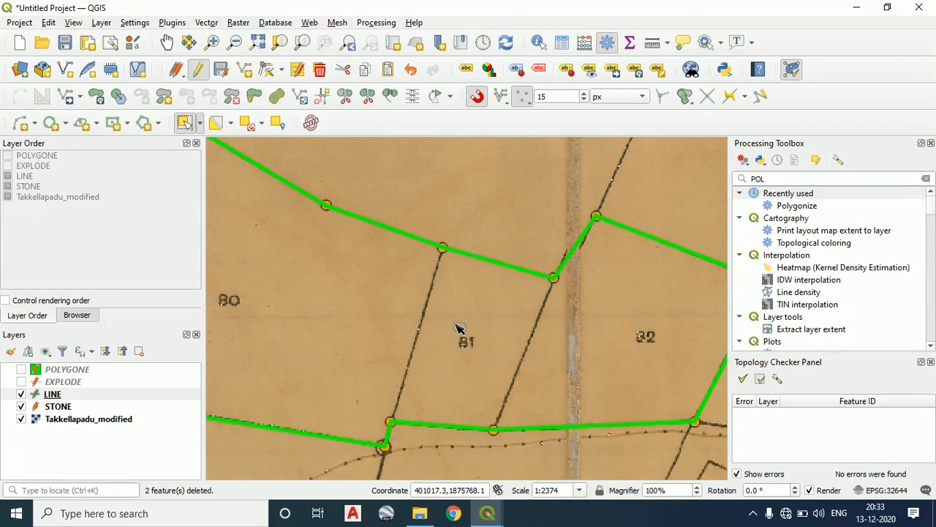
{"action": "left_click_drag", "start_coordinate": [468, 329], "coordinate": [495, 299]}
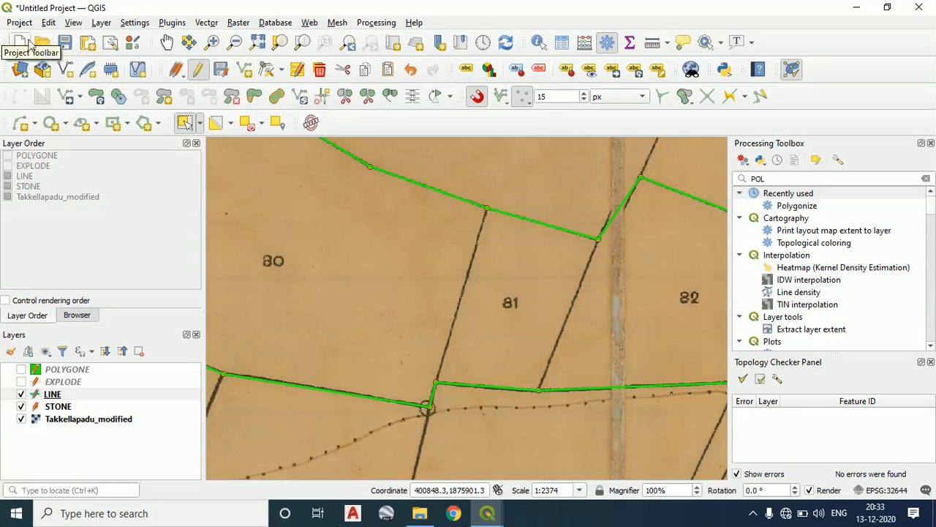
Save the project as TAKKELAPADU.qgz in the TAKKELAPADU folder inside the team folder on the Desktop
{"action": "left_click", "coordinate": [74, 48]}
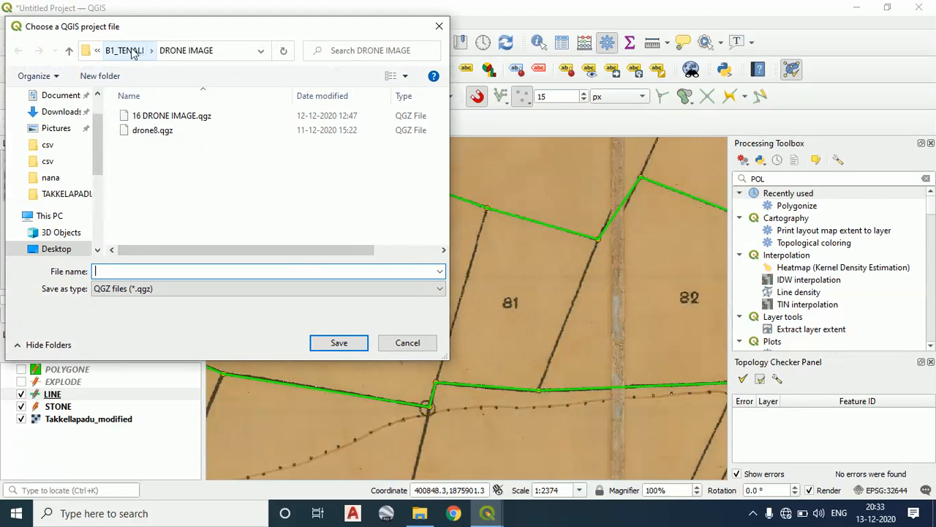
{"action": "left_click", "coordinate": [124, 50]}
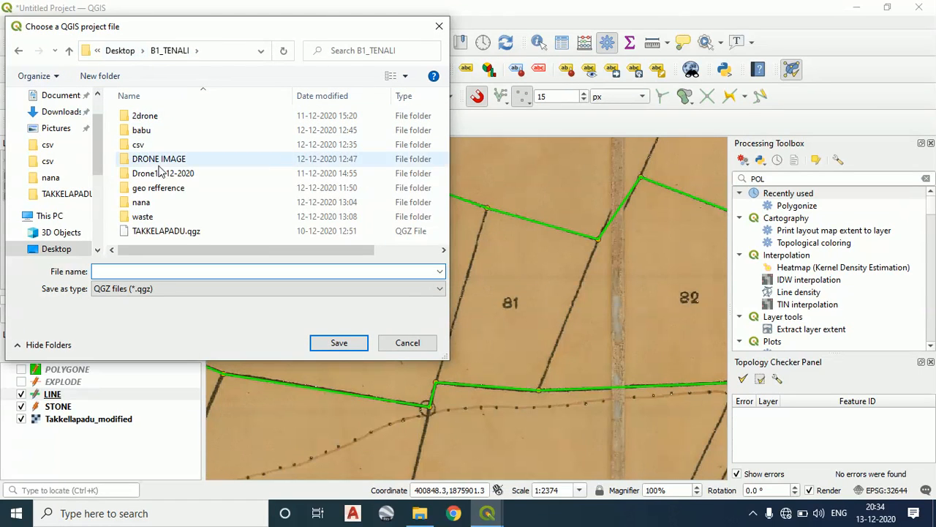
{"action": "left_click", "coordinate": [166, 132]}
{"action": "left_click", "coordinate": [166, 230]}
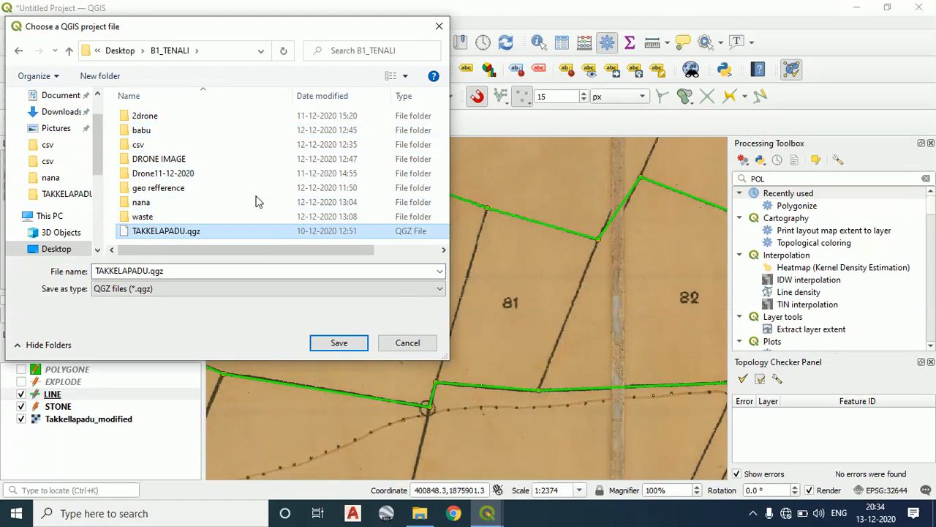
{"action": "left_click", "coordinate": [121, 50]}
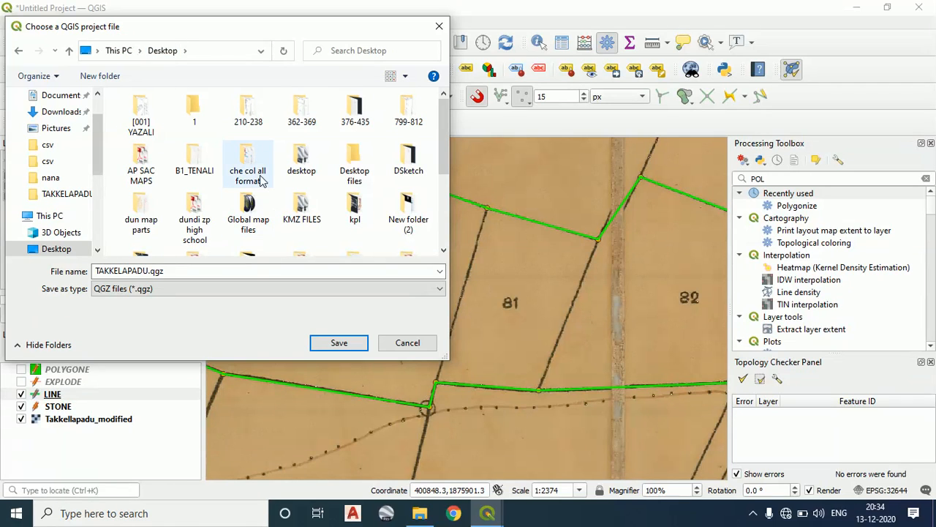
{"action": "scroll", "coordinate": [262, 180], "scroll_direction": "down", "scroll_amount": 5}
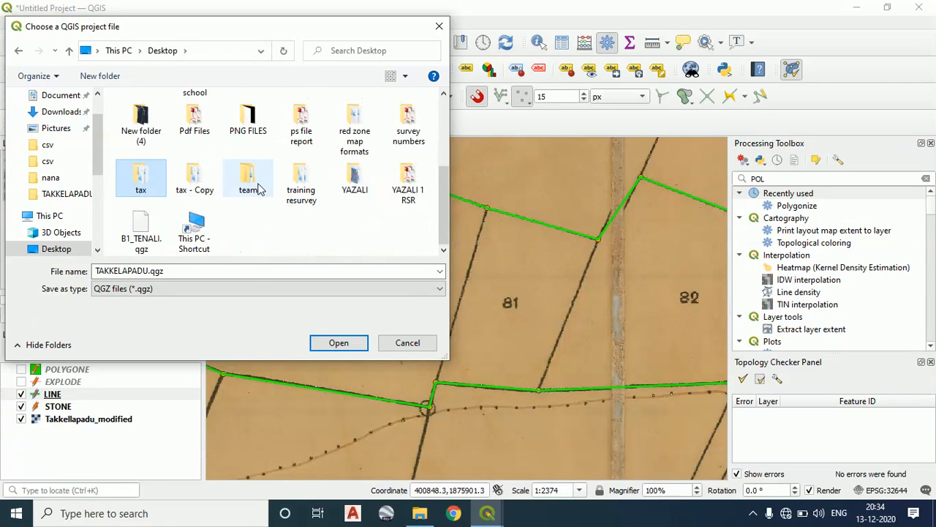
{"action": "left_click", "coordinate": [251, 178]}
{"action": "double_click", "coordinate": [248, 178]}
{"action": "left_click", "coordinate": [224, 270]}
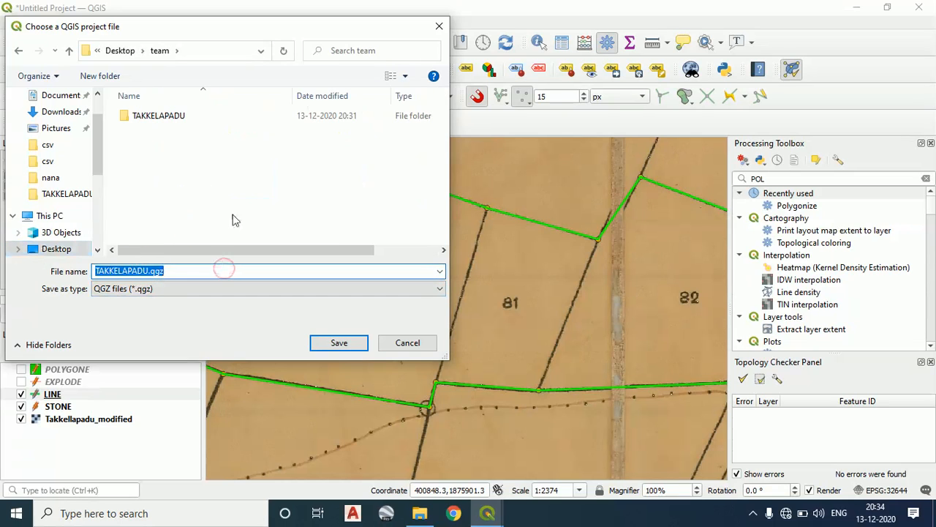
{"action": "double_click", "coordinate": [184, 117]}
{"action": "left_click", "coordinate": [220, 271]}
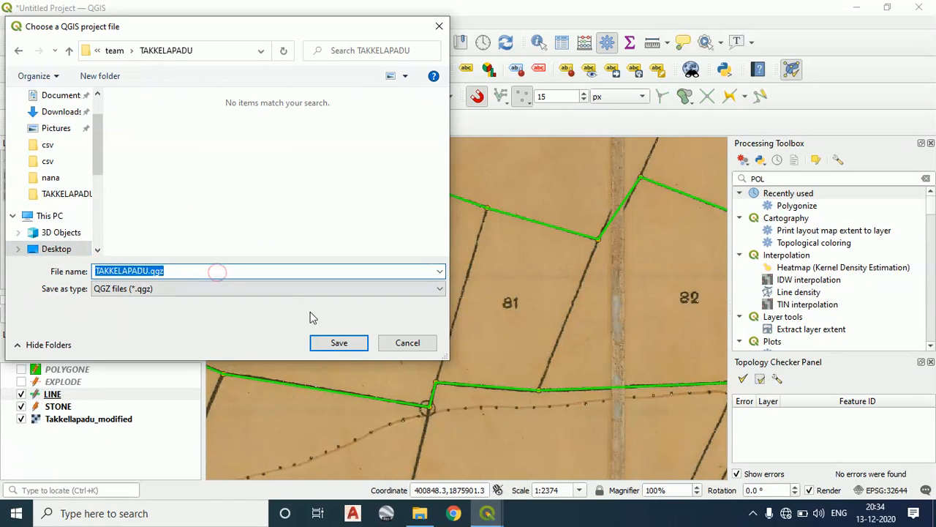
{"action": "left_click", "coordinate": [344, 348]}
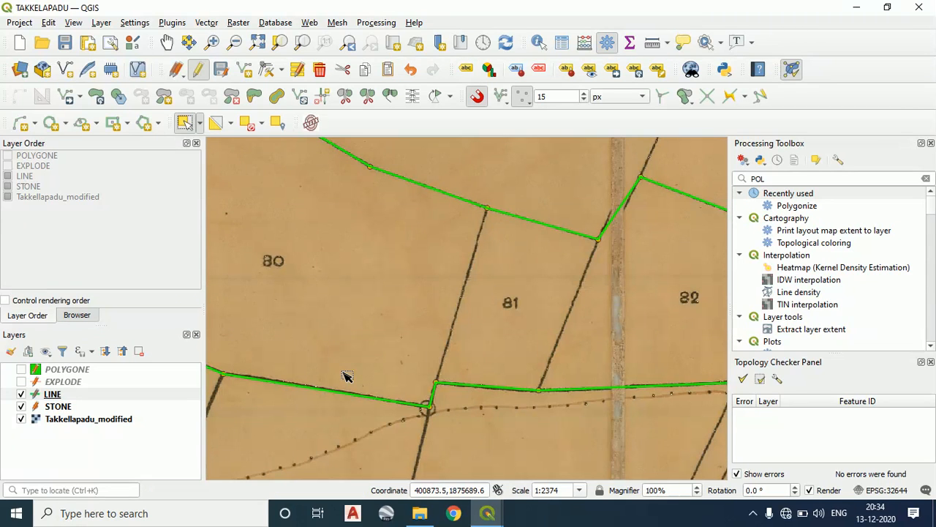
Review the outline around parcels 80, 81 and 82 and save the project again
{"action": "scroll", "coordinate": [477, 348], "scroll_direction": "down", "scroll_amount": 1}
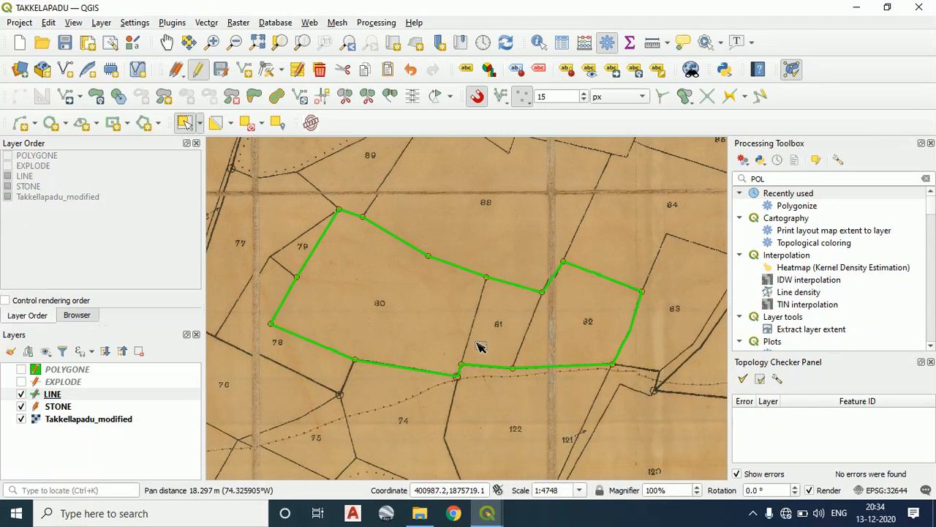
{"action": "scroll", "coordinate": [348, 315], "scroll_direction": "up", "scroll_amount": 1}
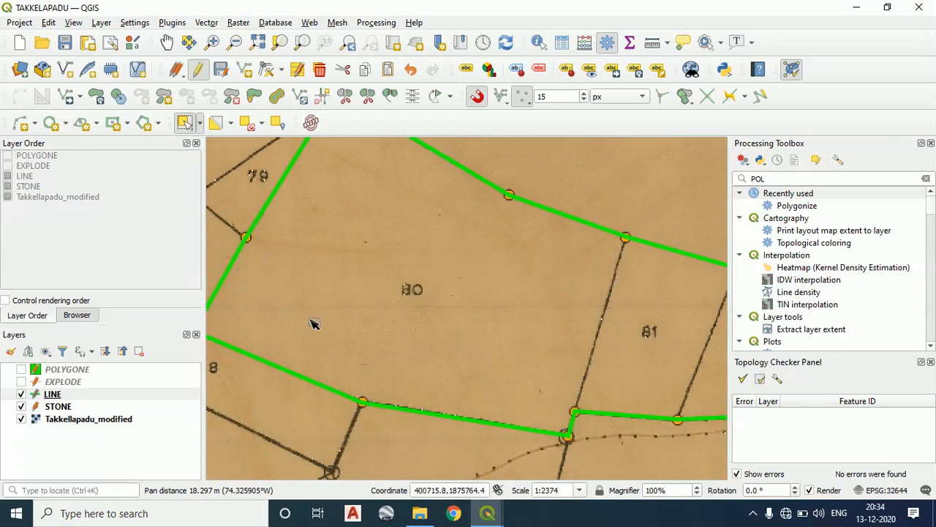
{"action": "left_click", "coordinate": [65, 44]}
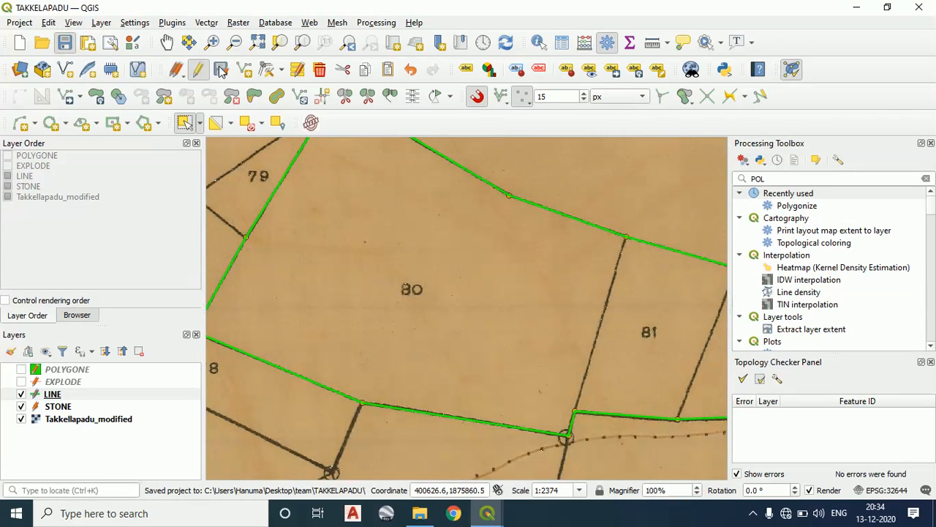
Redraw the two dividing lines between parcels 80/81 and 81/82 in the LINE layer, snapped to the boundary vertices, leaving the LINE attribute NULL
{"action": "scroll", "coordinate": [479, 341], "scroll_direction": "down", "scroll_amount": 2}
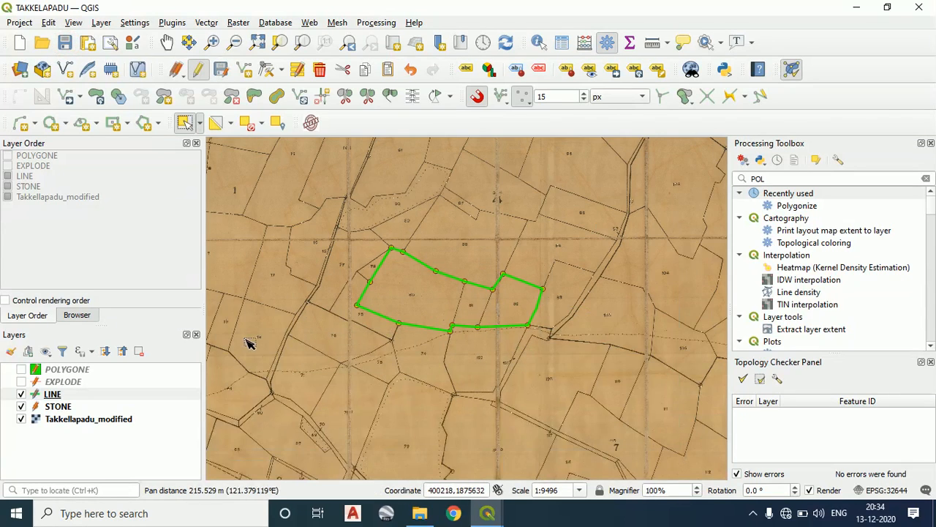
{"action": "scroll", "coordinate": [469, 294], "scroll_direction": "up", "scroll_amount": 2}
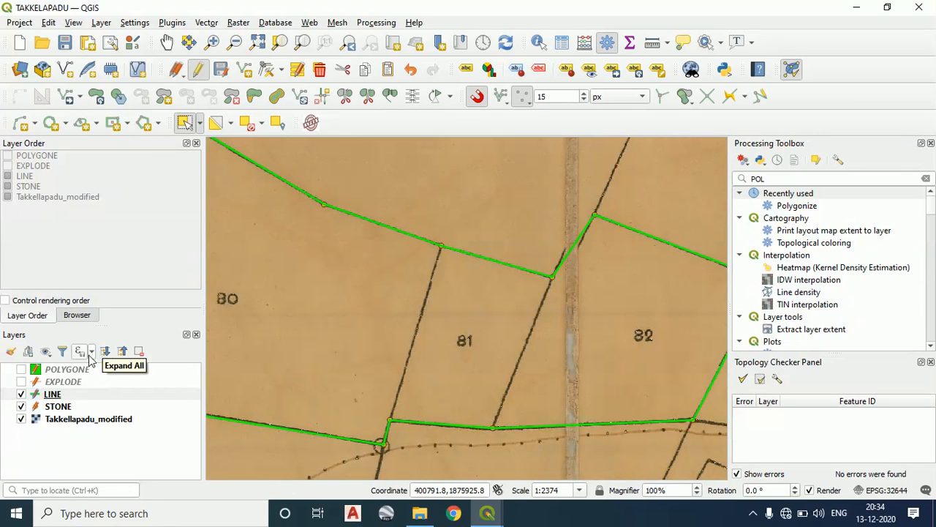
{"action": "left_click", "coordinate": [245, 69]}
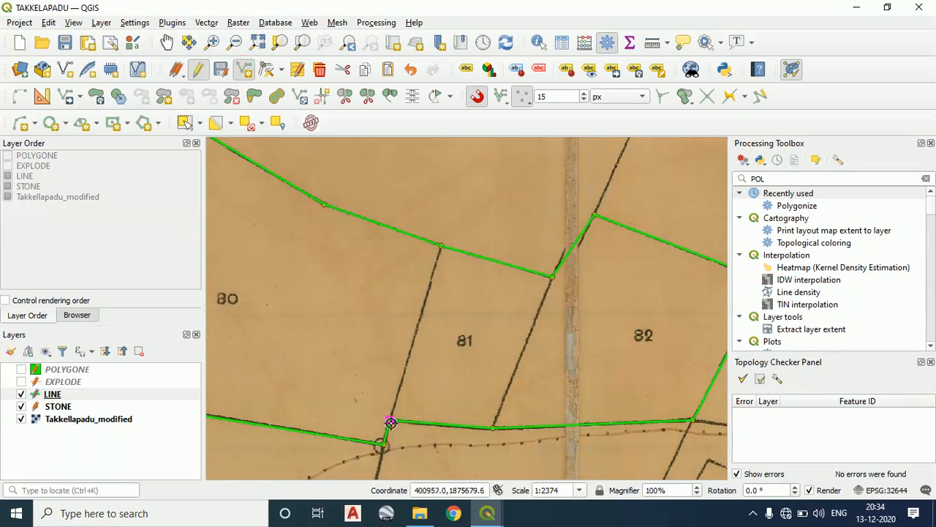
{"action": "left_click", "coordinate": [438, 245]}
{"action": "right_click", "coordinate": [438, 245]}
{"action": "left_click", "coordinate": [773, 207]}
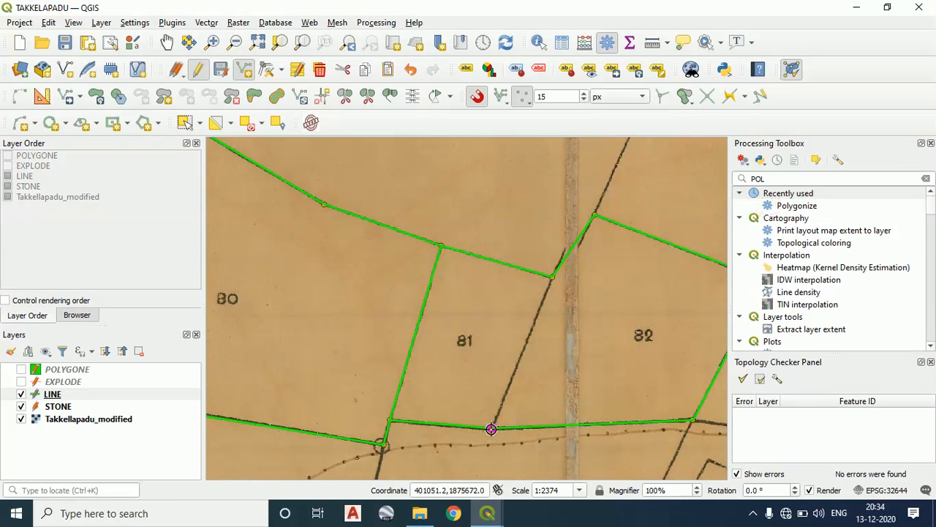
{"action": "left_click", "coordinate": [552, 279]}
{"action": "right_click", "coordinate": [552, 279]}
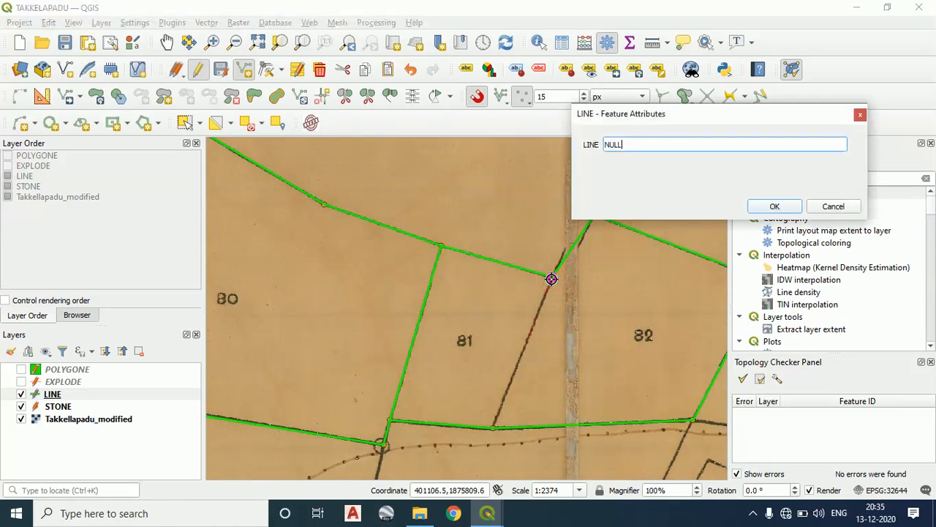
{"action": "left_click", "coordinate": [774, 207]}
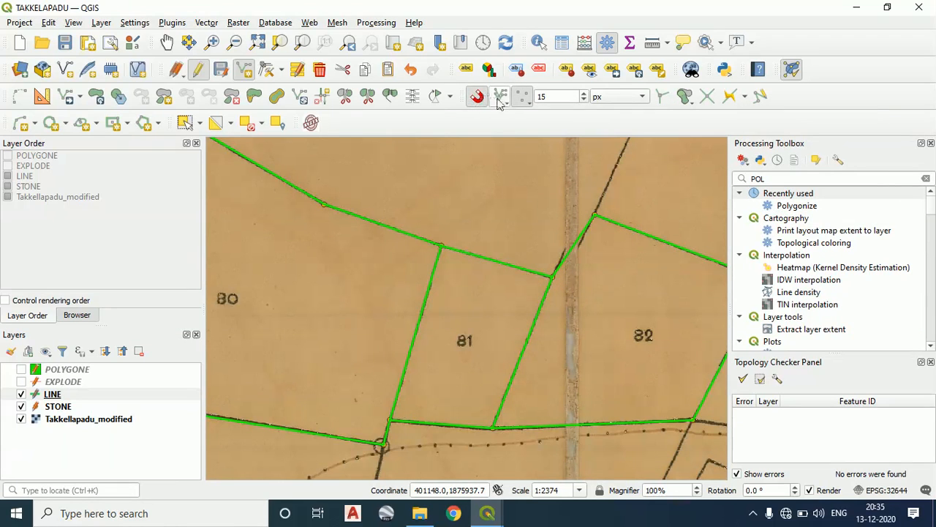
Remove the EXPLODE layer from the project
{"action": "scroll", "coordinate": [519, 349], "scroll_direction": "down", "scroll_amount": 2}
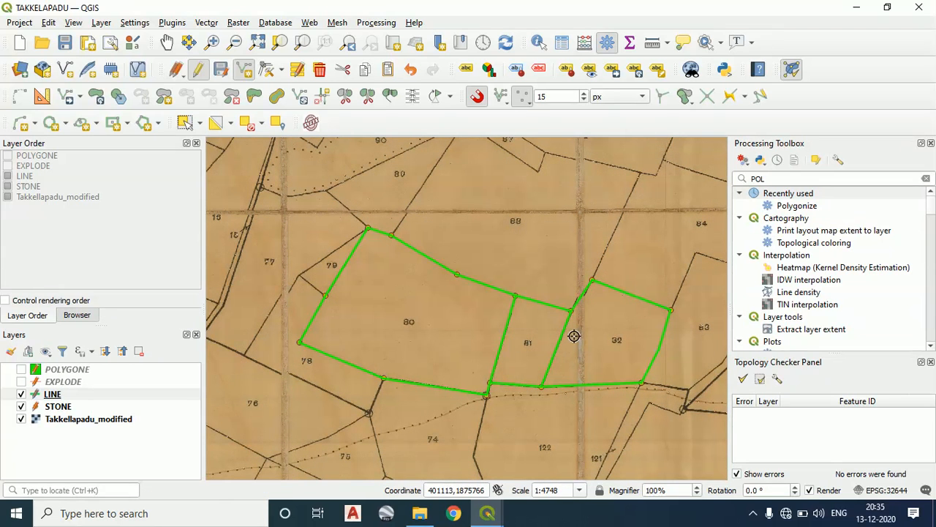
{"action": "left_click", "coordinate": [789, 178]}
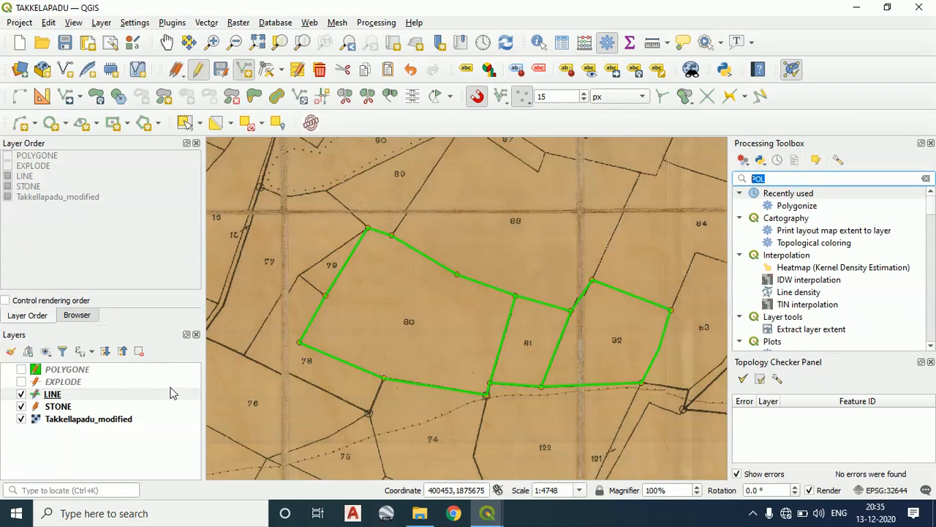
{"action": "right_click", "coordinate": [72, 383]}
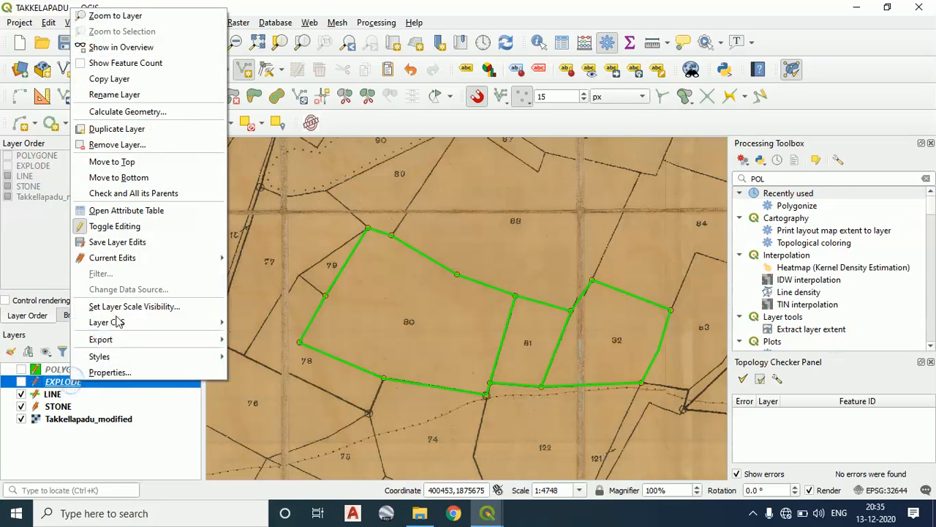
{"action": "left_click", "coordinate": [125, 147]}
{"action": "left_click", "coordinate": [432, 265]}
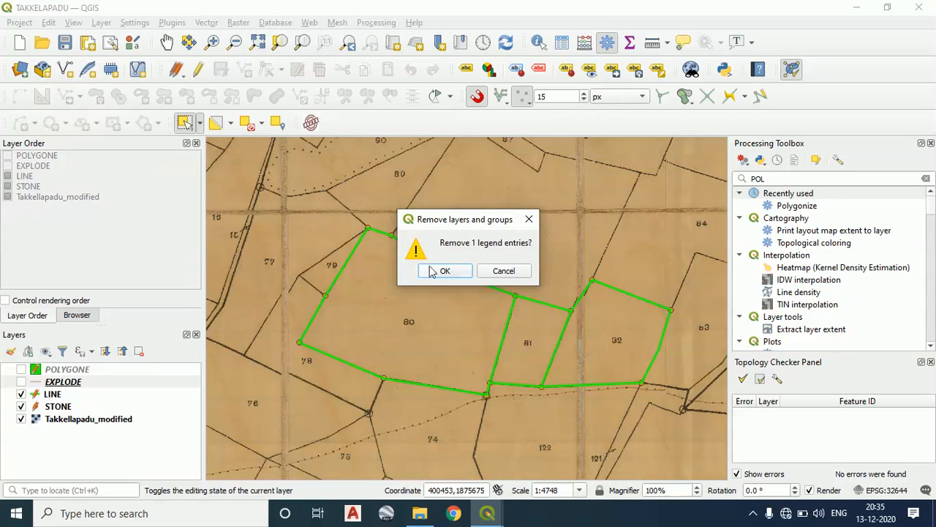
{"action": "left_click", "coordinate": [442, 271]}
Remove the POLYGONE layer from the project
{"action": "right_click", "coordinate": [44, 369]}
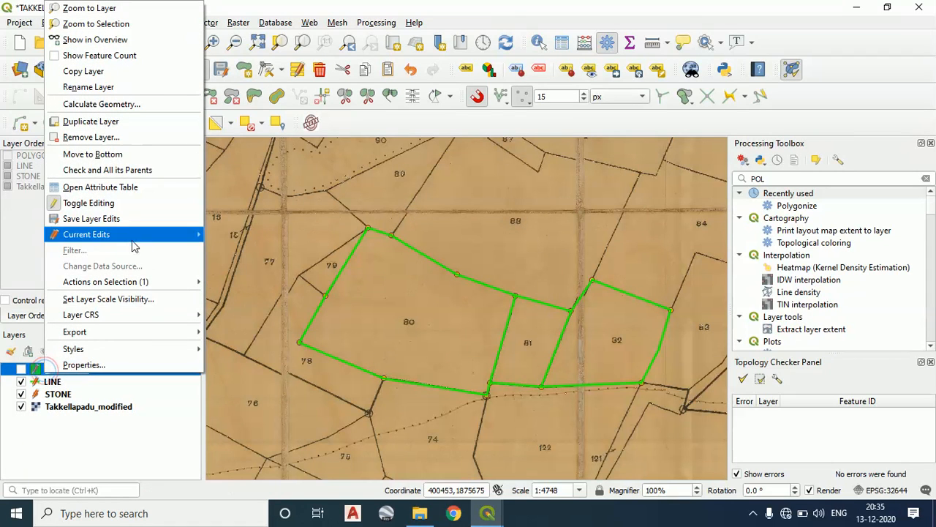
{"action": "left_click", "coordinate": [119, 139]}
{"action": "left_click", "coordinate": [449, 261]}
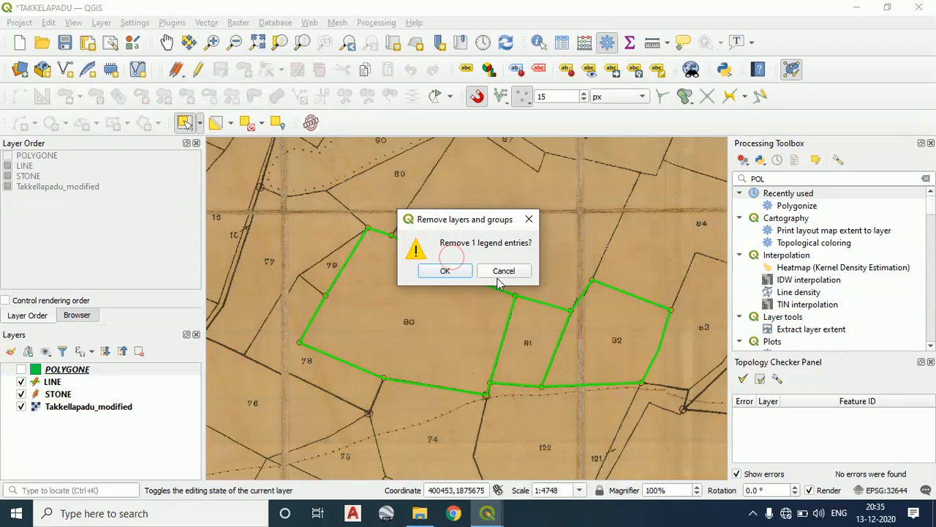
{"action": "left_click", "coordinate": [467, 270]}
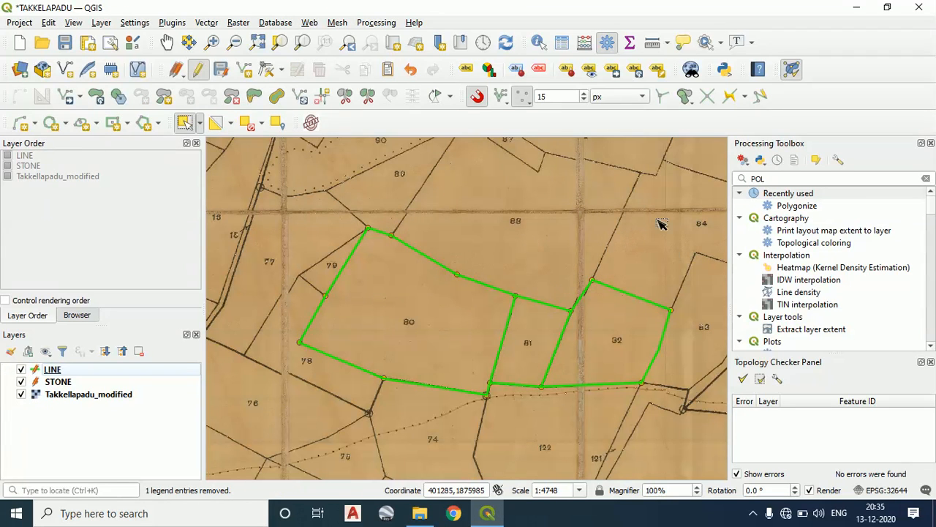
Run Explode lines on the LINE layer, saving the output as EXPLODE.shp in the TAKKELAPADU folder
{"action": "double_click", "coordinate": [786, 179]}
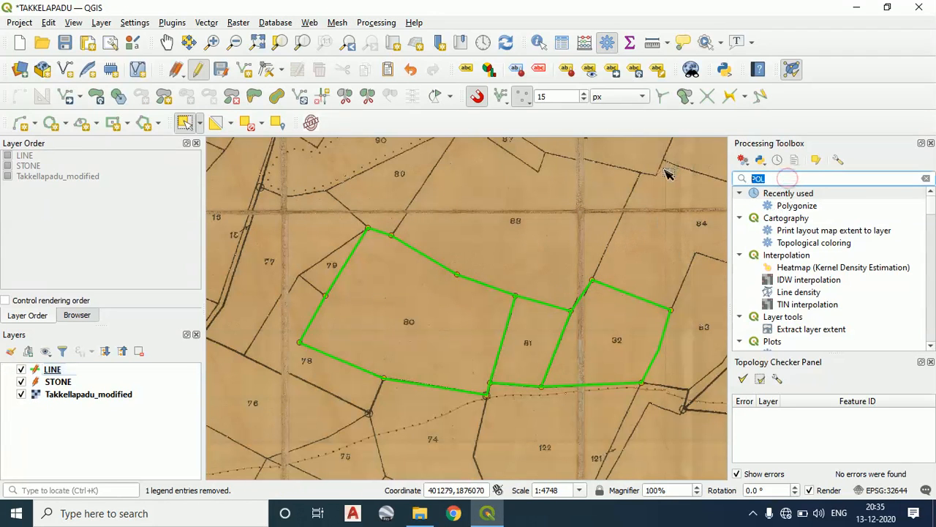
{"action": "type", "text": "EXP"}
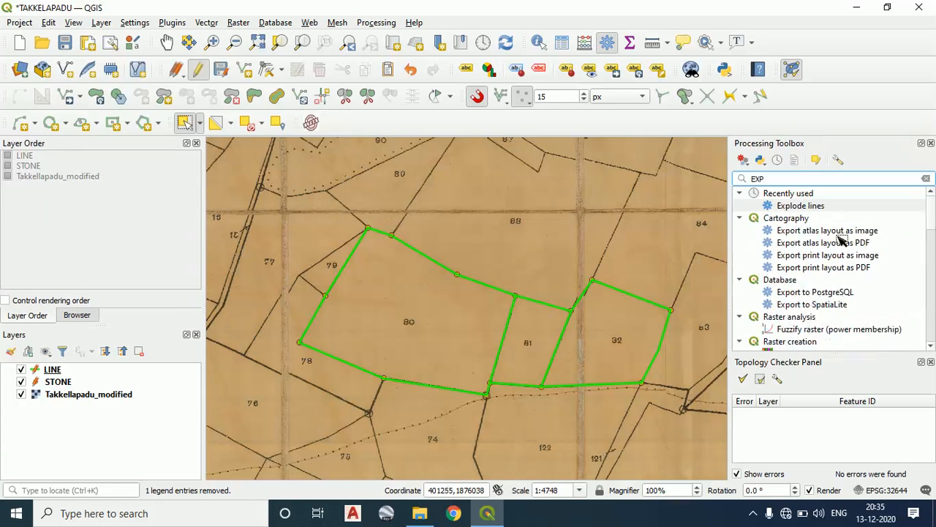
{"action": "double_click", "coordinate": [814, 210]}
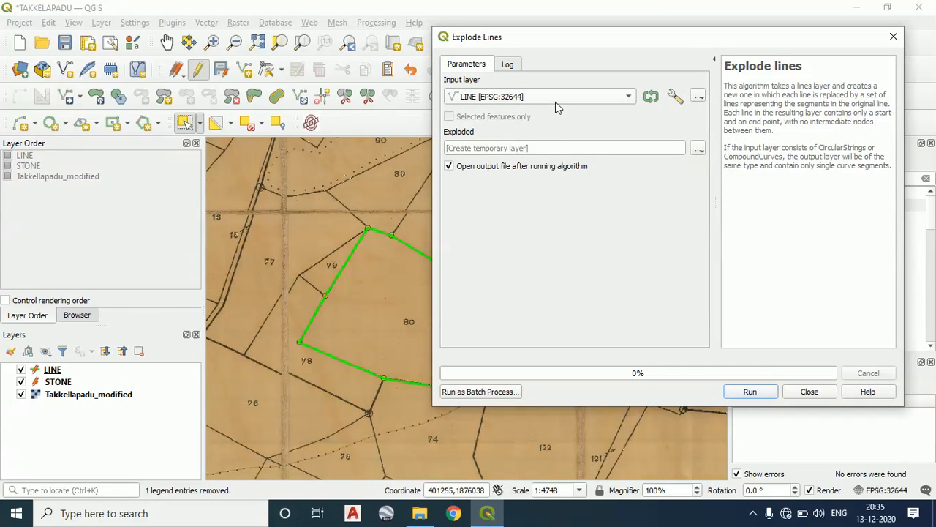
{"action": "left_click", "coordinate": [560, 99]}
{"action": "left_click", "coordinate": [698, 148]}
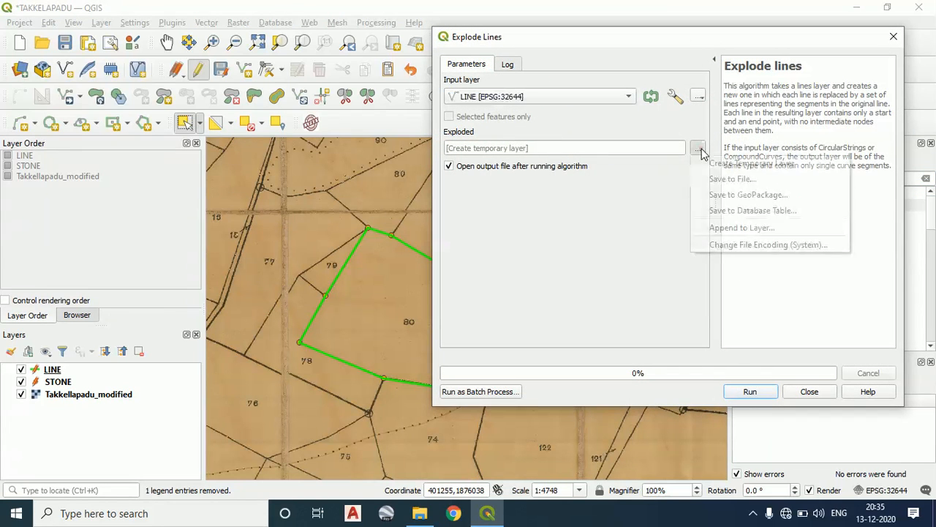
{"action": "left_click", "coordinate": [708, 175]}
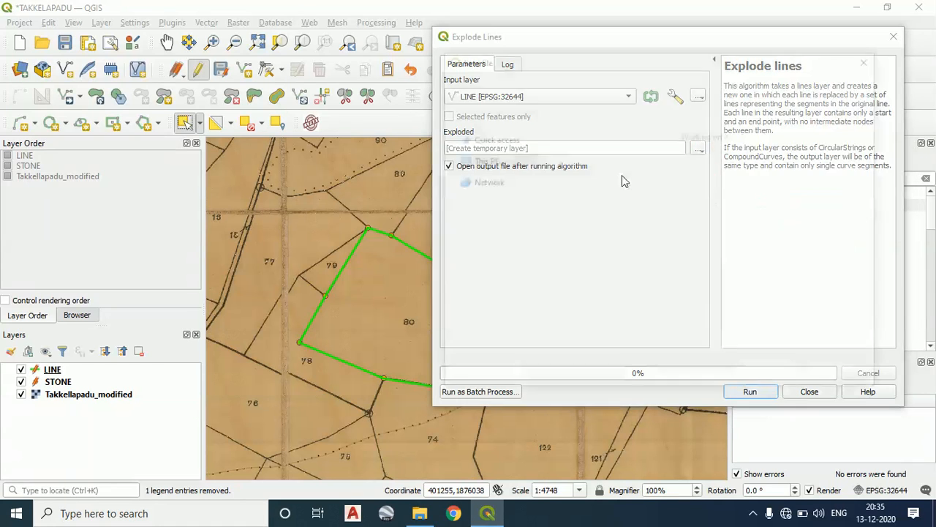
{"action": "left_click", "coordinate": [684, 175]}
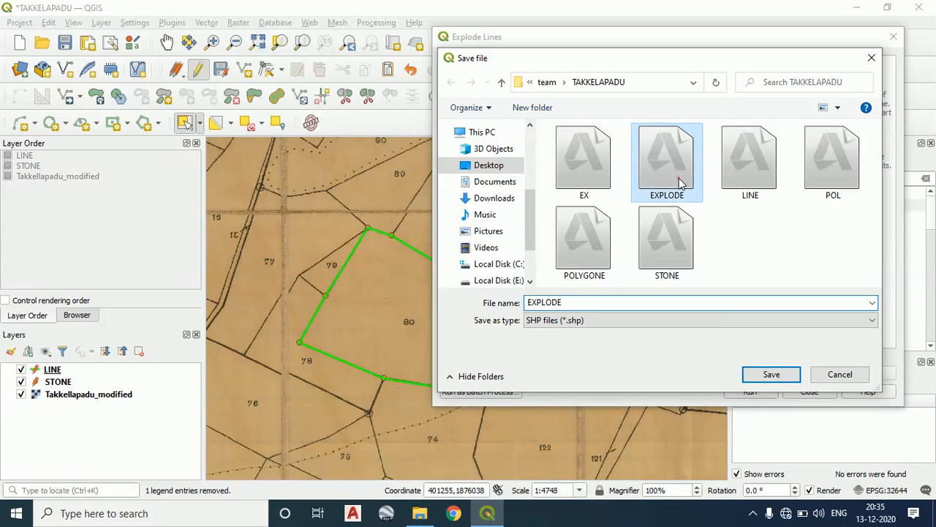
{"action": "left_click", "coordinate": [771, 376]}
{"action": "left_click", "coordinate": [499, 256]}
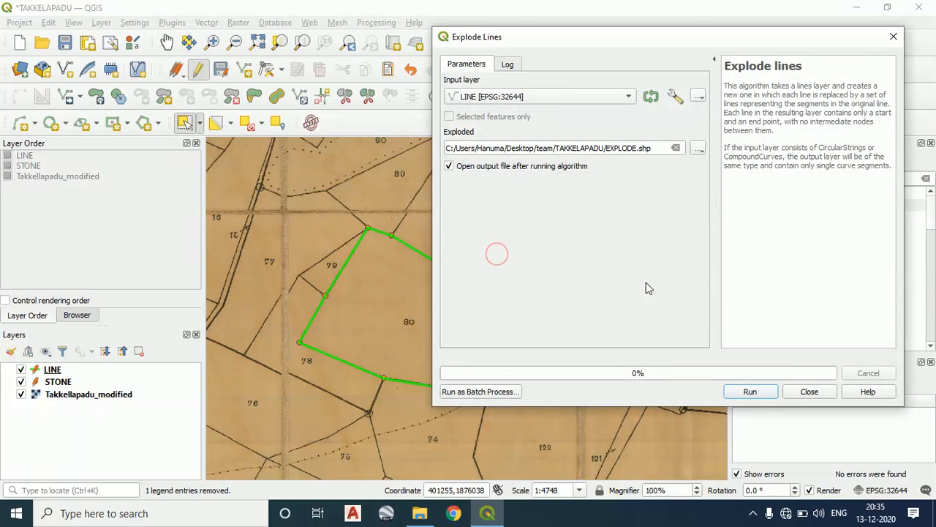
{"action": "left_click", "coordinate": [759, 395]}
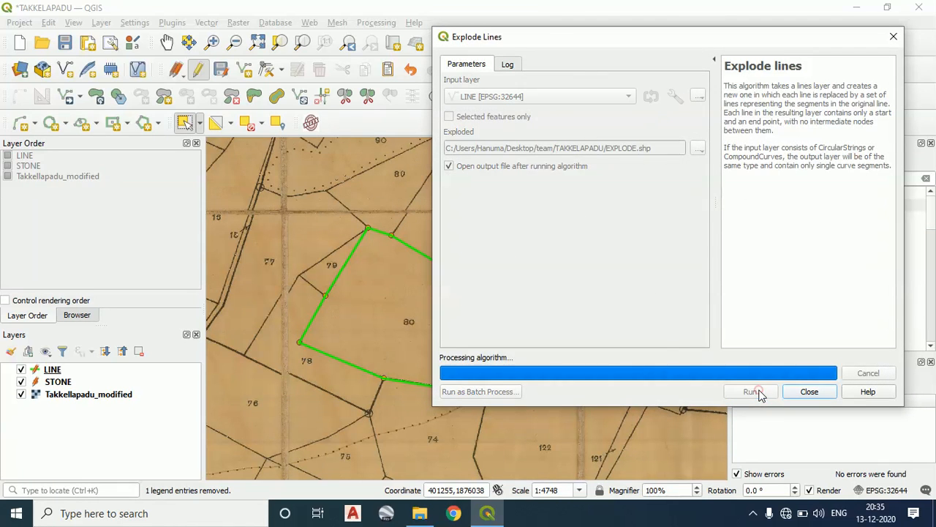
{"action": "left_click", "coordinate": [825, 392]}
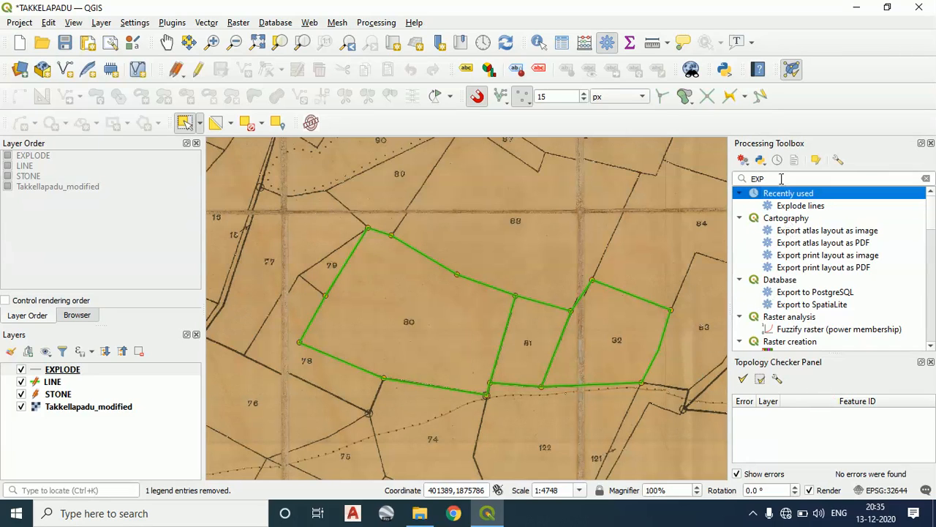
Hide the Topology Checker panel and show it again
{"action": "left_click", "coordinate": [792, 69]}
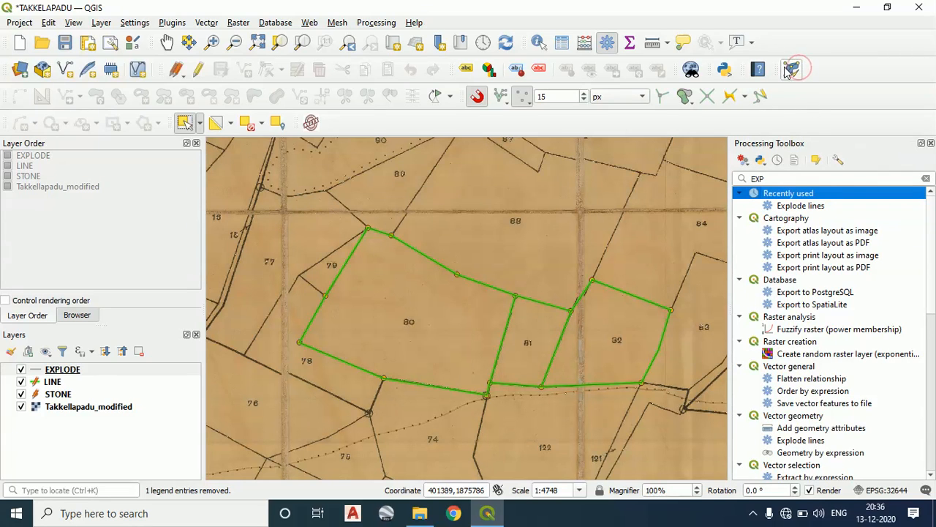
{"action": "left_click", "coordinate": [792, 69]}
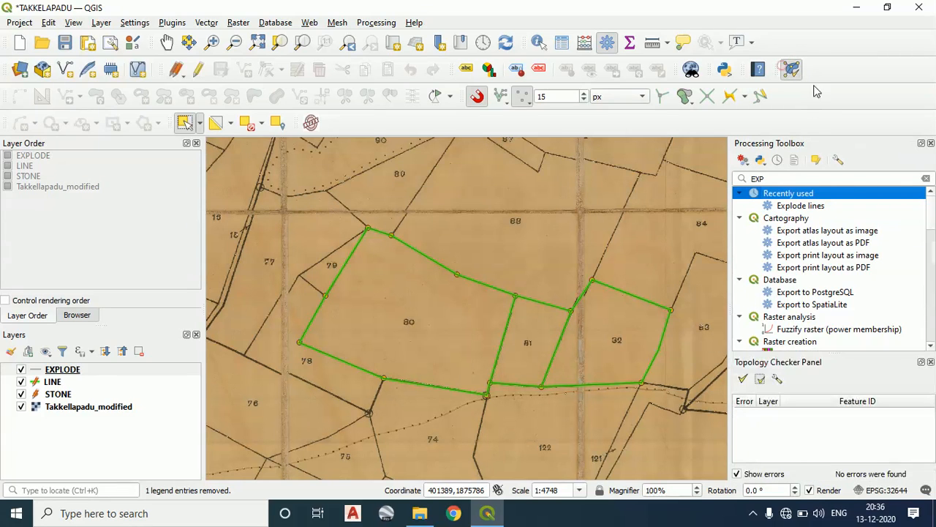
Delete the three existing topology rules for dangles, duplicates and invalid geometries
{"action": "left_click", "coordinate": [777, 378]}
{"action": "left_click", "coordinate": [337, 135]}
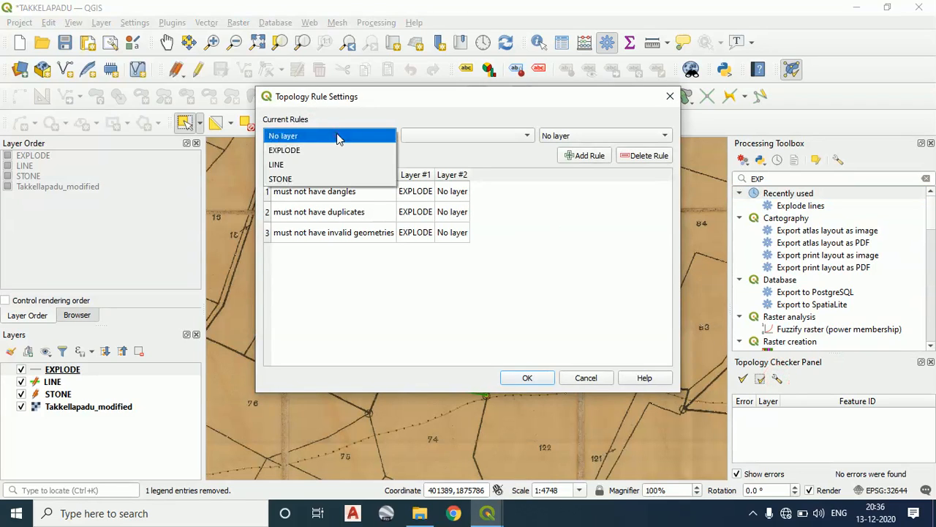
{"action": "left_click", "coordinate": [333, 155]}
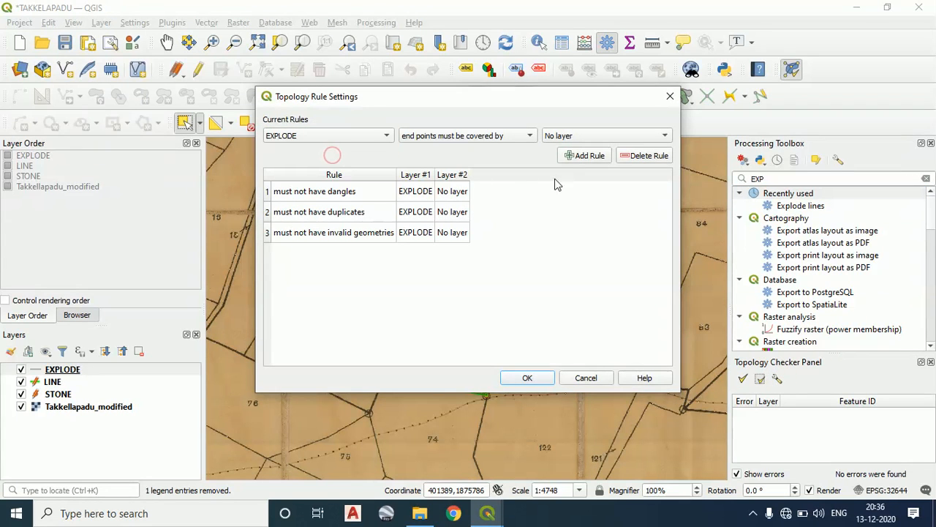
{"action": "left_click", "coordinate": [415, 194]}
{"action": "left_click", "coordinate": [628, 155]}
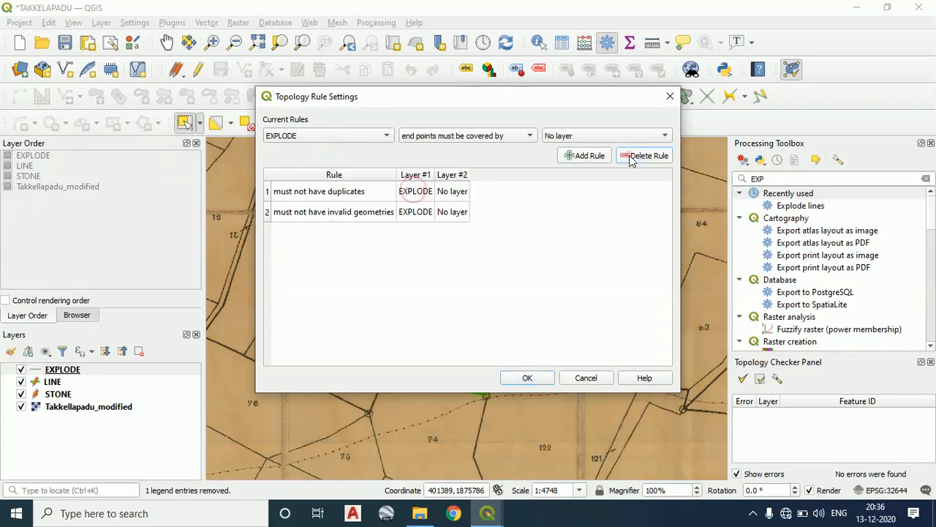
{"action": "left_click", "coordinate": [461, 196]}
{"action": "left_click", "coordinate": [638, 155]}
{"action": "left_click", "coordinate": [442, 198]}
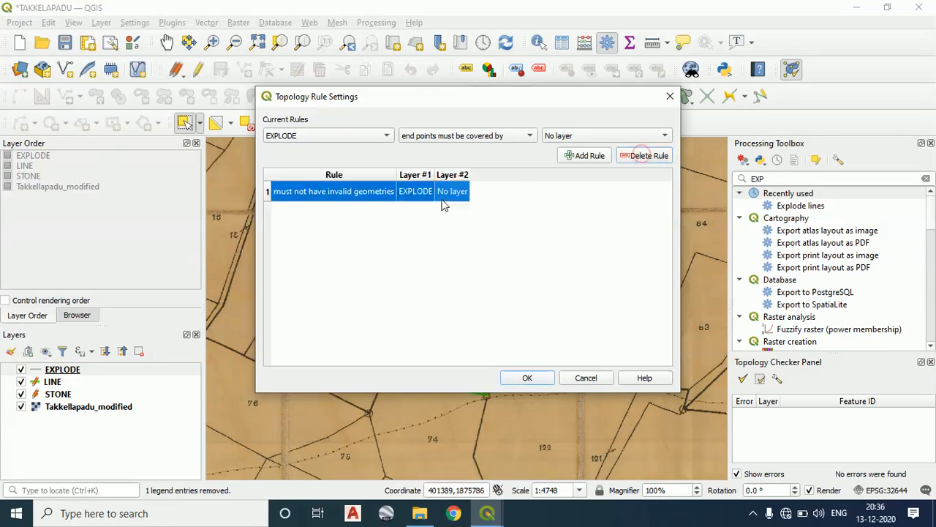
{"action": "left_click", "coordinate": [636, 156]}
Add topology rules to the EXPLODE layer for must not have dangles and must not have duplicates
{"action": "left_click", "coordinate": [365, 136]}
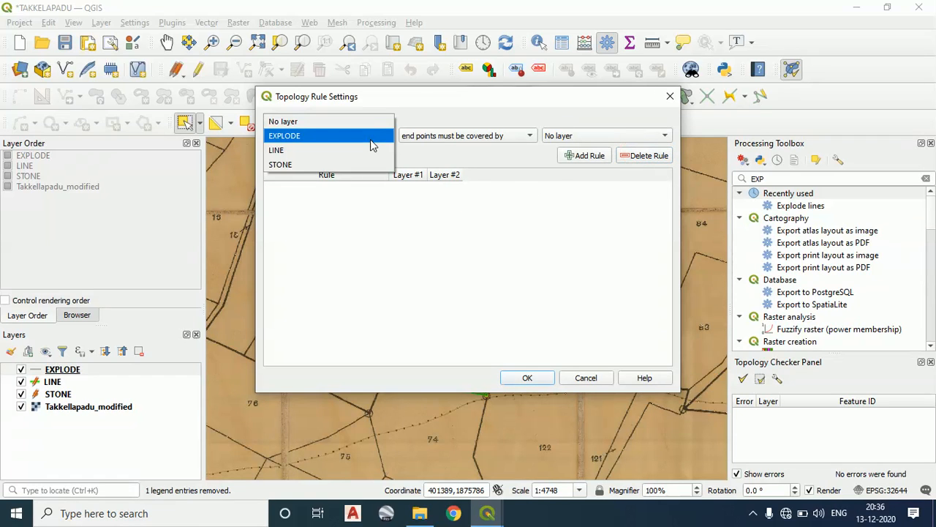
{"action": "left_click", "coordinate": [370, 137]}
{"action": "left_click", "coordinate": [439, 136]}
{"action": "left_click", "coordinate": [438, 152]}
{"action": "left_click", "coordinate": [578, 155]}
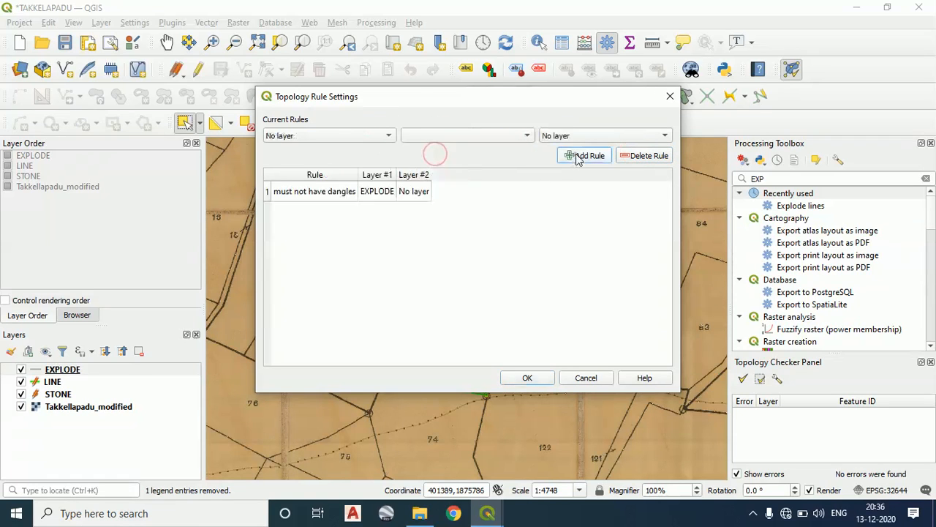
{"action": "left_click", "coordinate": [359, 138]}
{"action": "left_click", "coordinate": [357, 150]}
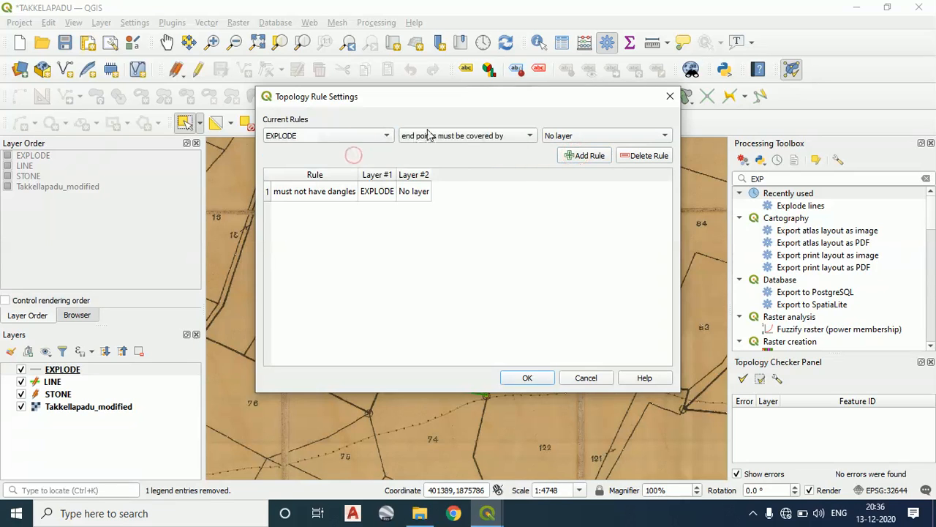
{"action": "left_click", "coordinate": [446, 137]}
{"action": "left_click", "coordinate": [569, 157]}
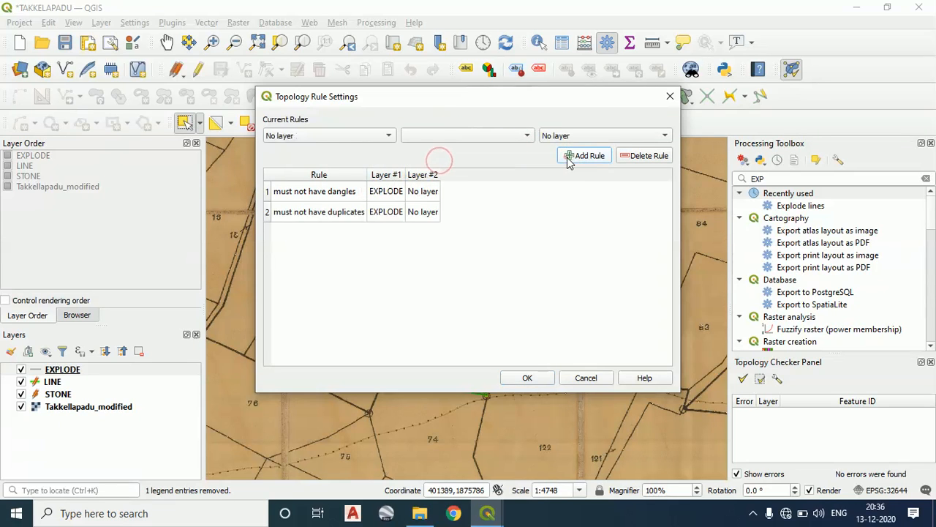
Add the must not have invalid geometries rule for EXPLODE, accept the rule settings and validate all features
{"action": "left_click", "coordinate": [350, 136]}
{"action": "left_click", "coordinate": [350, 150]}
{"action": "left_click", "coordinate": [512, 136]}
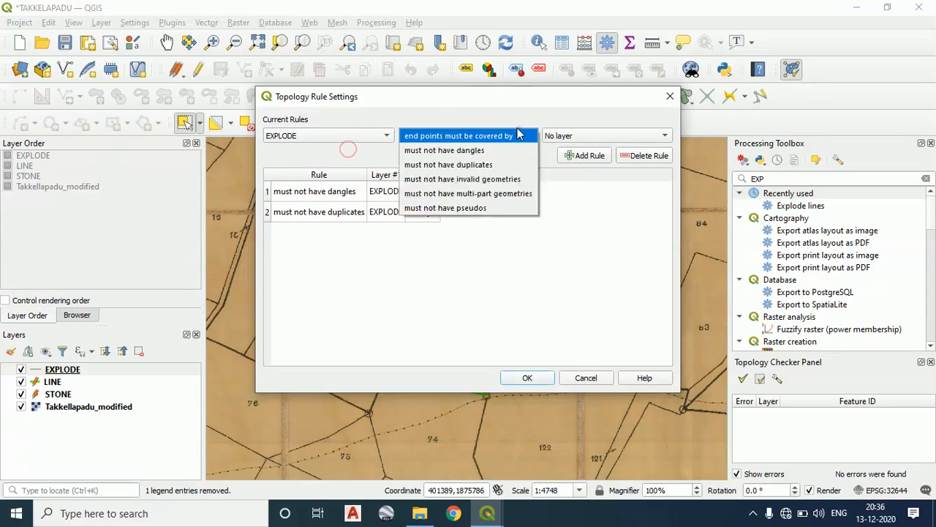
{"action": "left_click", "coordinate": [490, 177]}
{"action": "left_click", "coordinate": [582, 156]}
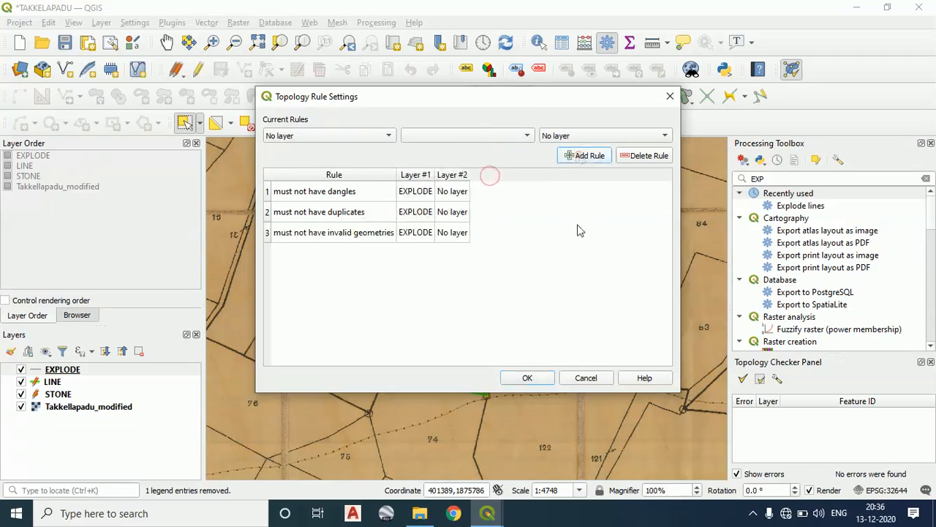
{"action": "left_click", "coordinate": [525, 378]}
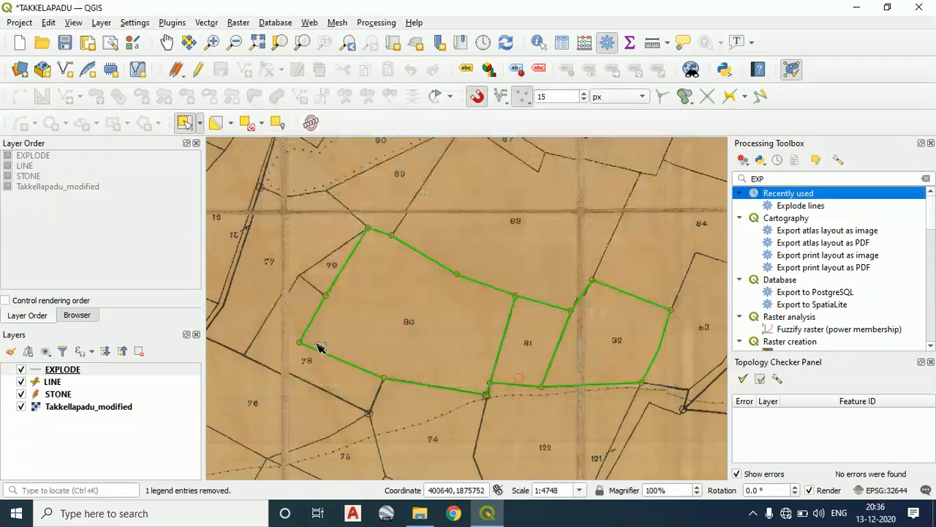
{"action": "left_click", "coordinate": [744, 379]}
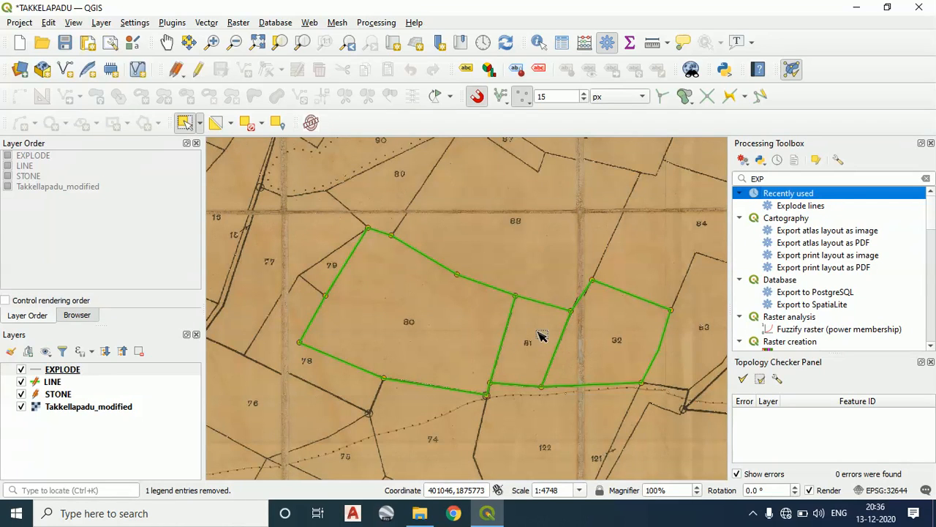
Run Polygonize on the EXPLODE layer, saving the output over POLYGONE.shp in the TAKKELAPADU folder
{"action": "double_click", "coordinate": [774, 180]}
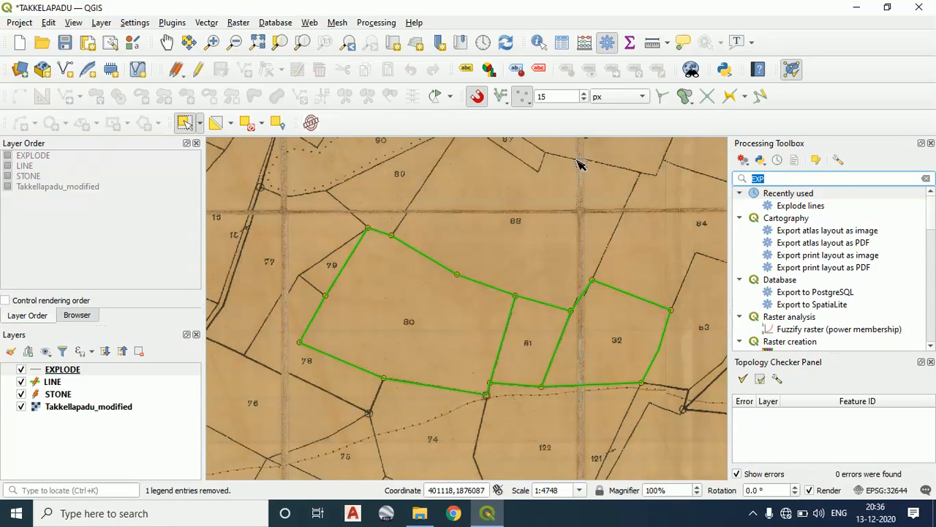
{"action": "type", "text": "POL"}
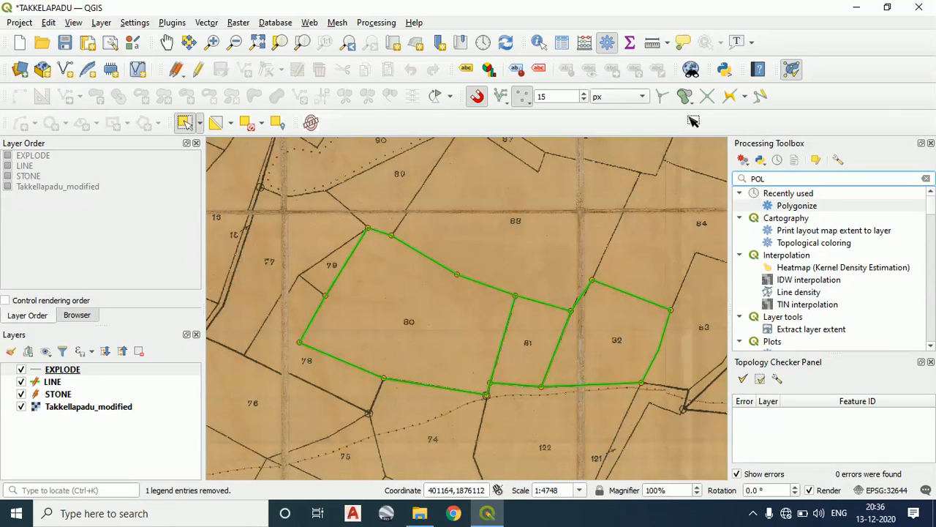
{"action": "double_click", "coordinate": [797, 207]}
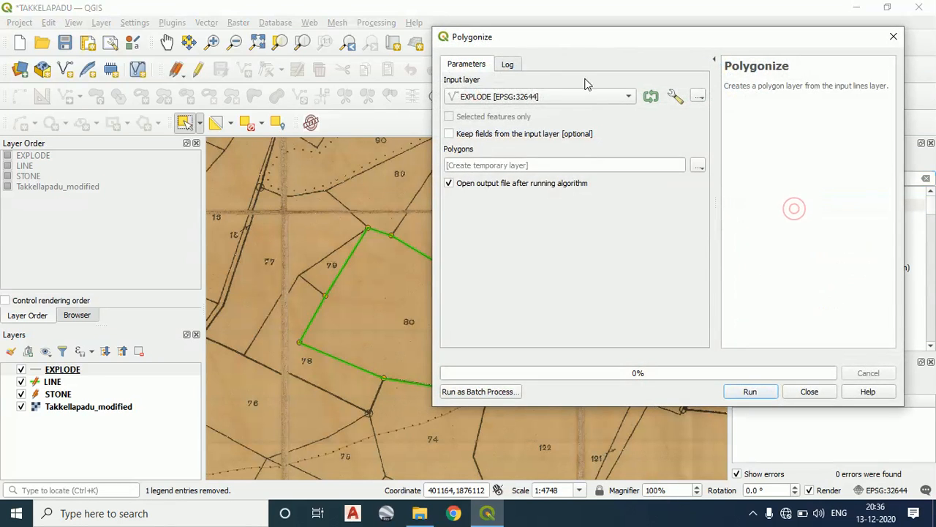
{"action": "left_click", "coordinate": [532, 103]}
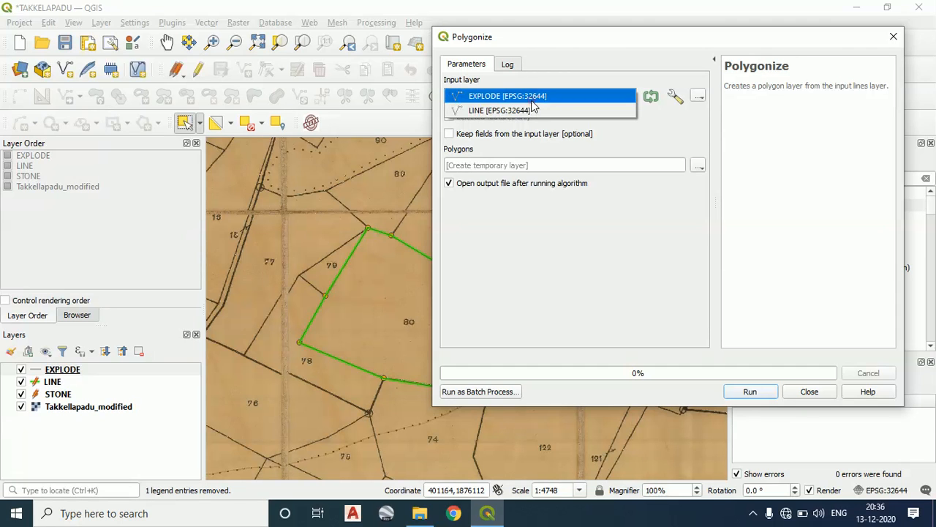
{"action": "left_click", "coordinate": [534, 98]}
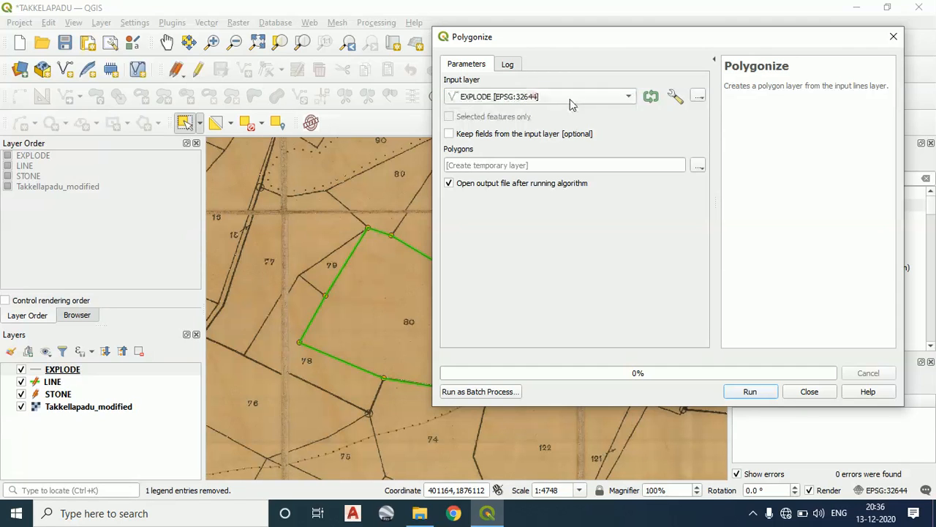
{"action": "left_click", "coordinate": [698, 167]}
{"action": "left_click", "coordinate": [711, 195]}
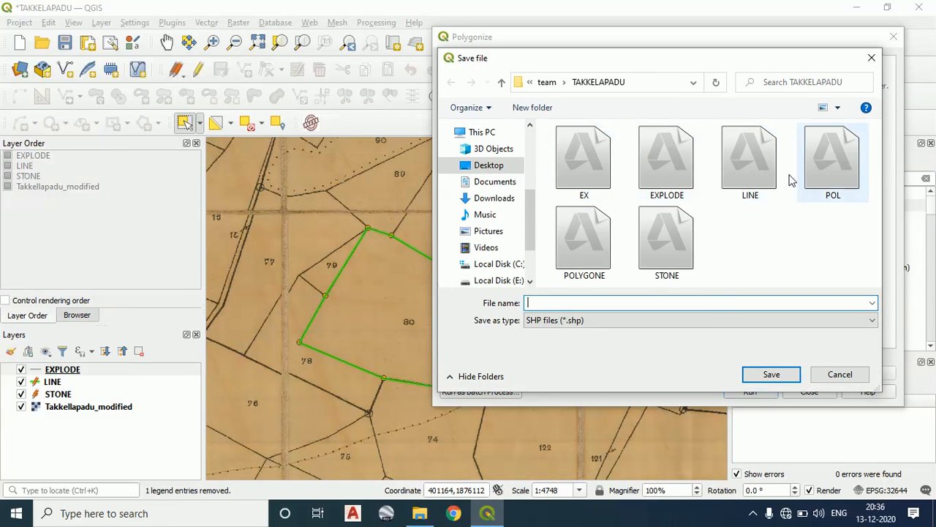
{"action": "left_click", "coordinate": [603, 220]}
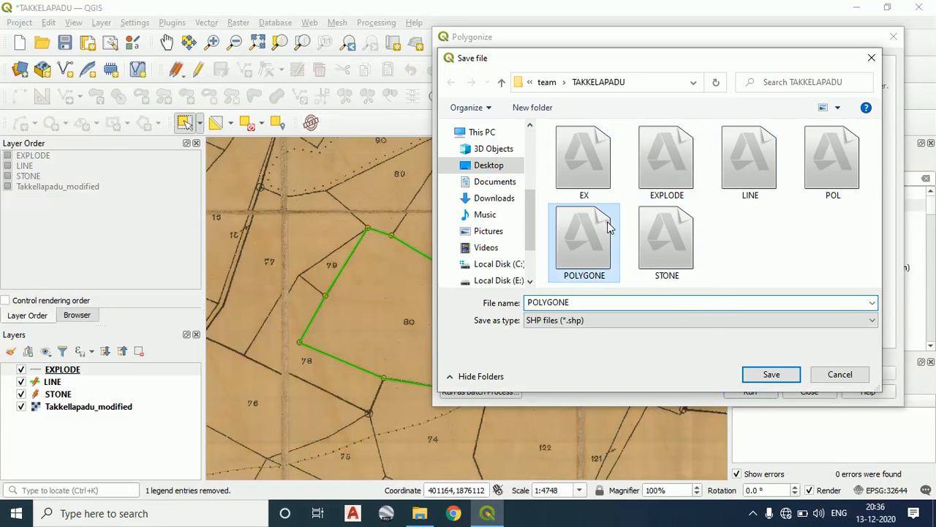
{"action": "left_click", "coordinate": [761, 376]}
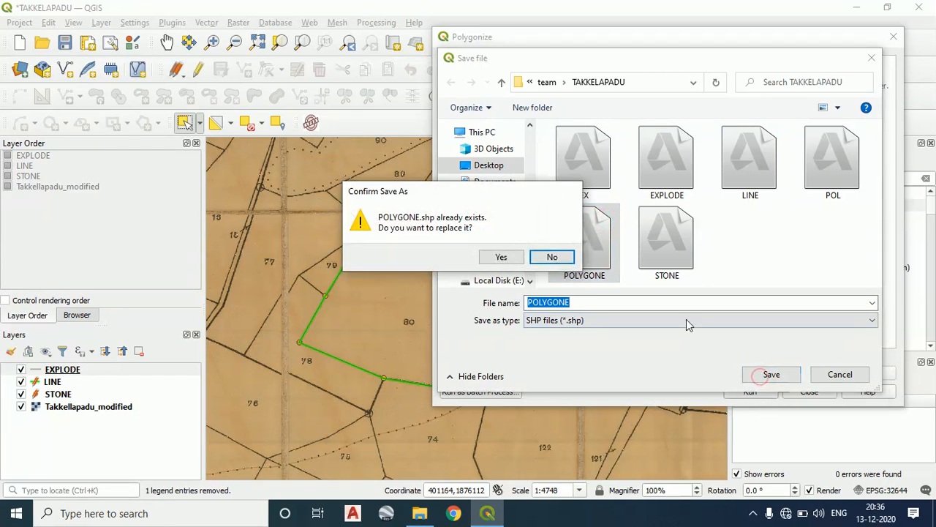
{"action": "left_click", "coordinate": [502, 258]}
{"action": "left_click", "coordinate": [756, 390]}
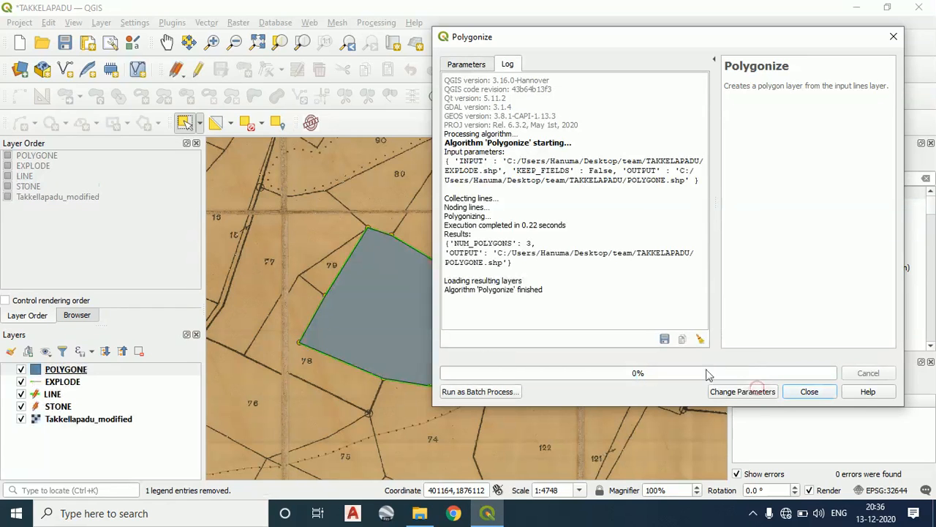
{"action": "left_click", "coordinate": [822, 395]}
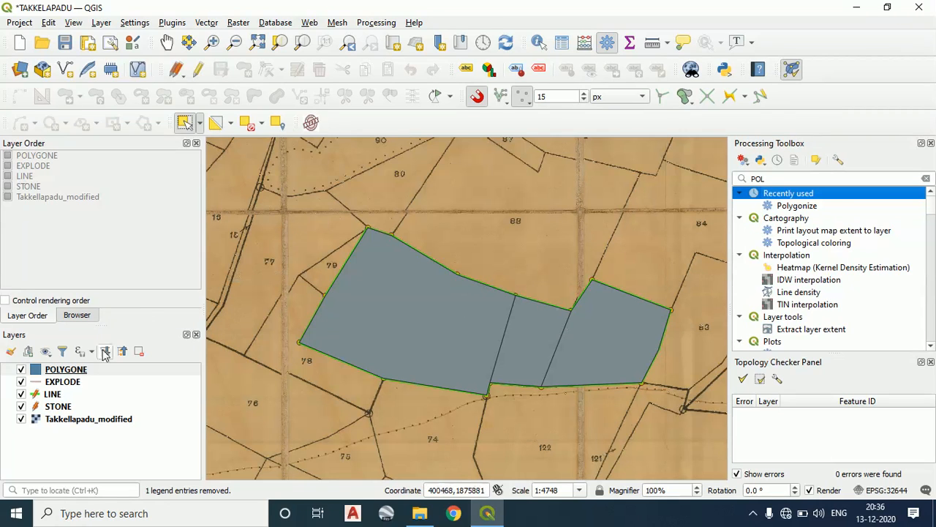
Change the POLYGONE layer's fill colour to a very pale, near-white blue
{"action": "right_click", "coordinate": [71, 371]}
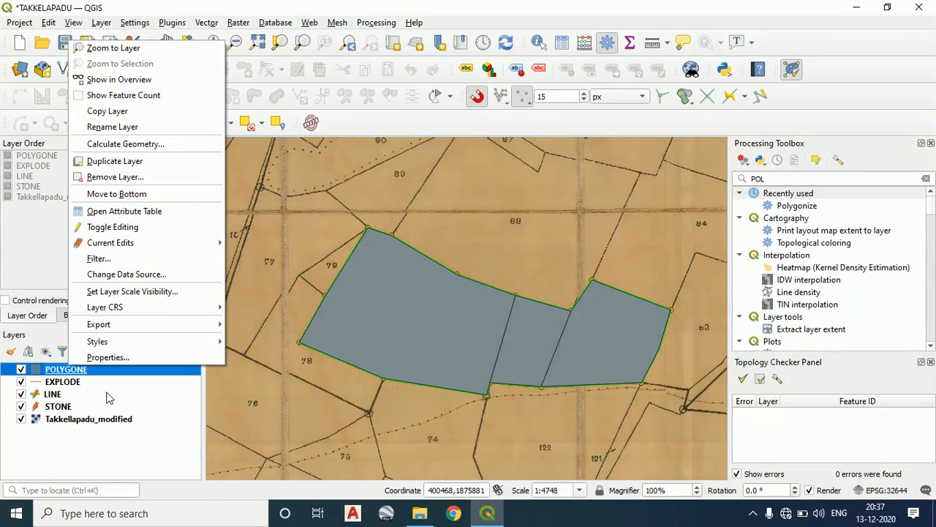
{"action": "left_click", "coordinate": [143, 395]}
{"action": "left_click", "coordinate": [142, 393]}
{"action": "left_click", "coordinate": [78, 371]}
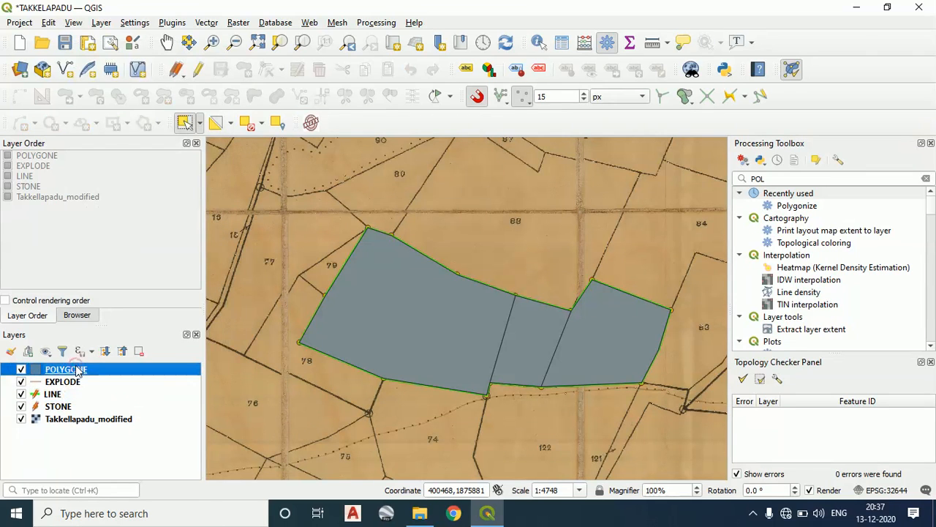
{"action": "right_click", "coordinate": [79, 370]}
{"action": "mouse_move", "coordinate": [106, 331]}
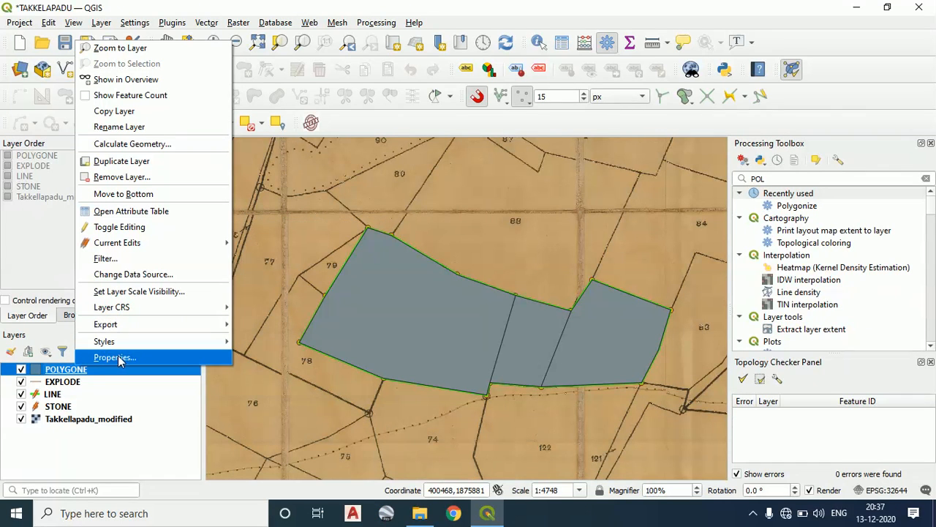
{"action": "mouse_move", "coordinate": [358, 397]}
{"action": "left_mouse_down"}
{"action": "mouse_move", "coordinate": [349, 400]}
{"action": "mouse_move", "coordinate": [380, 373]}
{"action": "mouse_move", "coordinate": [394, 332]}
{"action": "mouse_move", "coordinate": [372, 311]}
{"action": "mouse_move", "coordinate": [373, 322]}
{"action": "mouse_move", "coordinate": [375, 308]}
{"action": "left_mouse_up"}
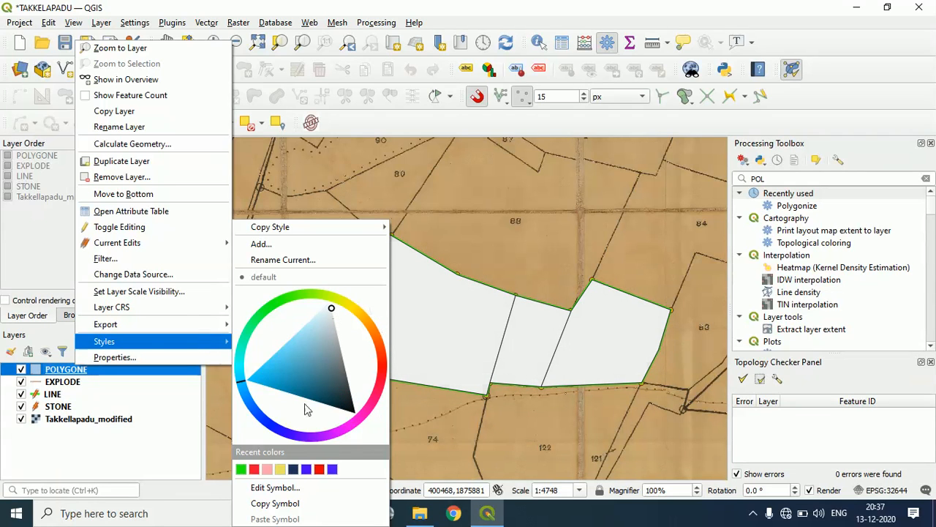
Label the POLYGONE features with Single Labels using the FID field and apply the layer properties
{"action": "left_click", "coordinate": [106, 357]}
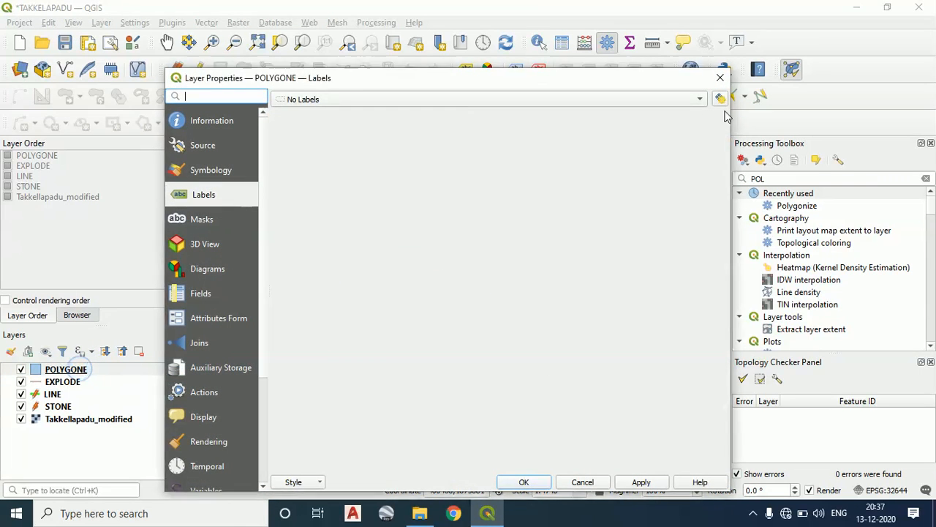
{"action": "left_click", "coordinate": [719, 76]}
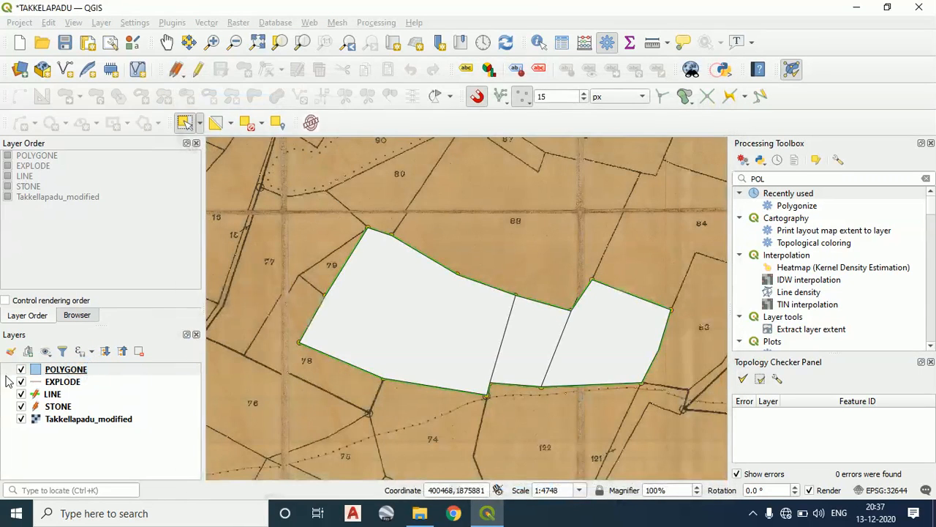
{"action": "right_click", "coordinate": [74, 373]}
{"action": "left_click", "coordinate": [115, 366]}
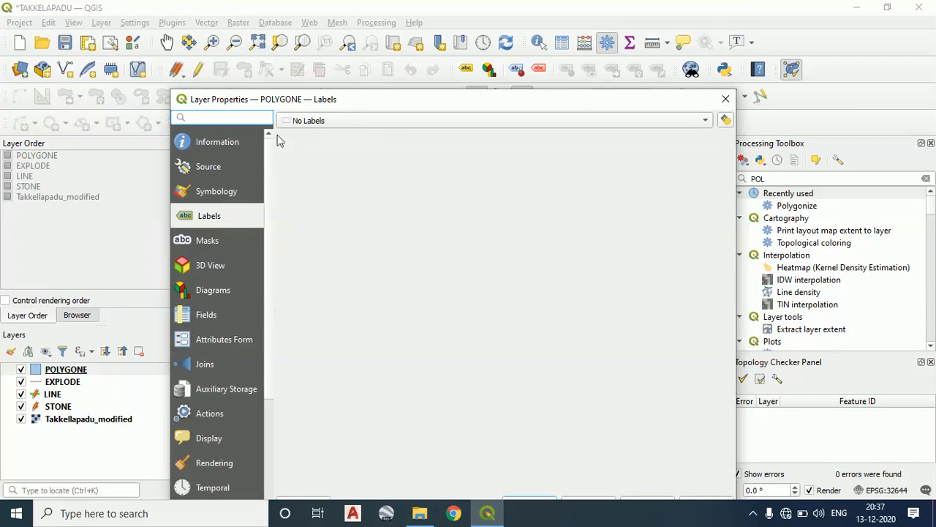
{"action": "left_click", "coordinate": [383, 124]}
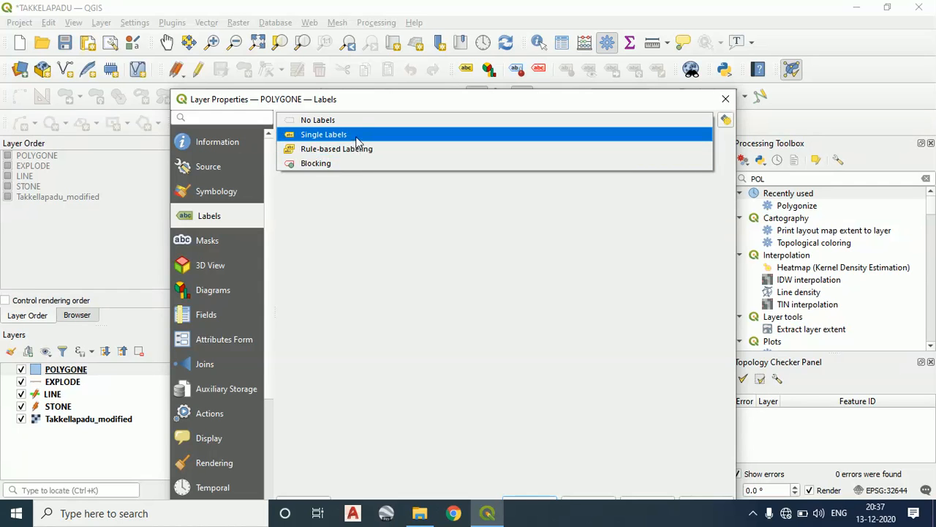
{"action": "left_click", "coordinate": [365, 136]}
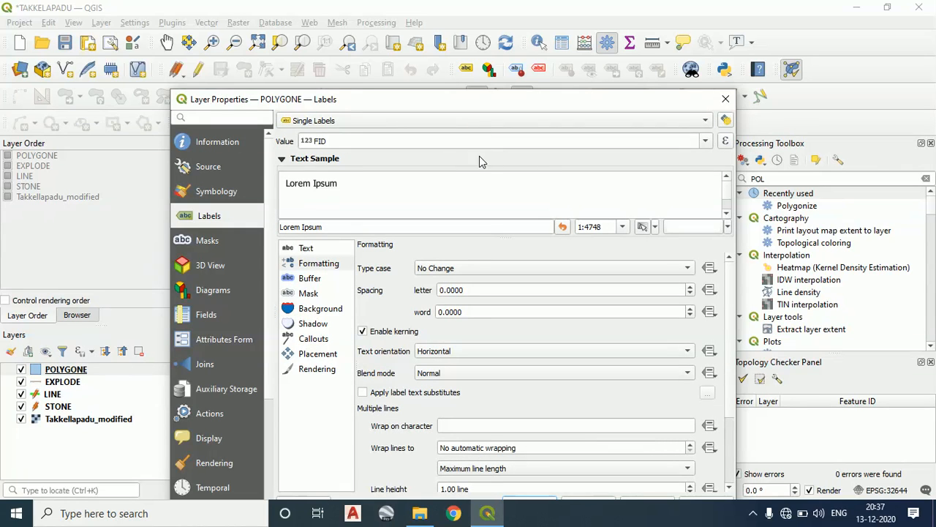
{"action": "left_click", "coordinate": [512, 142]}
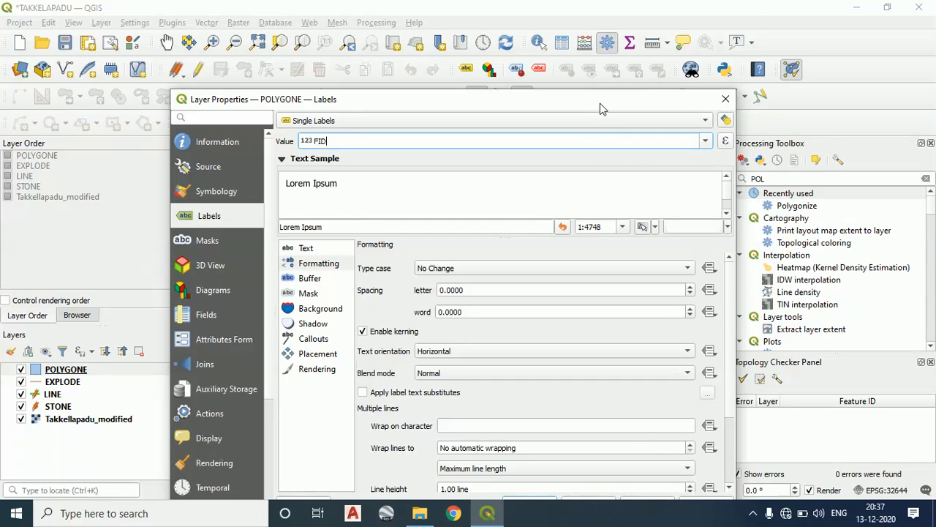
{"action": "left_click_drag", "start_coordinate": [601, 108], "coordinate": [614, 33]}
{"action": "left_click", "coordinate": [659, 431]}
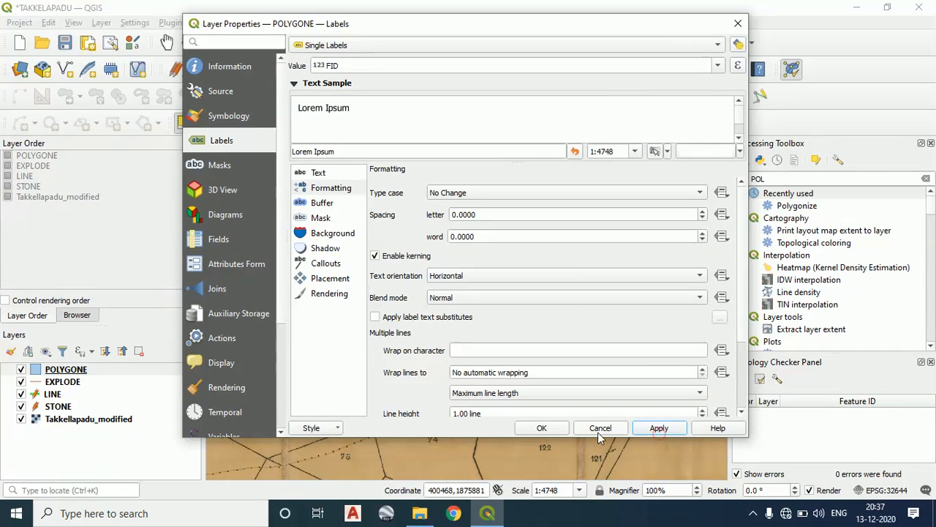
{"action": "left_click", "coordinate": [559, 431]}
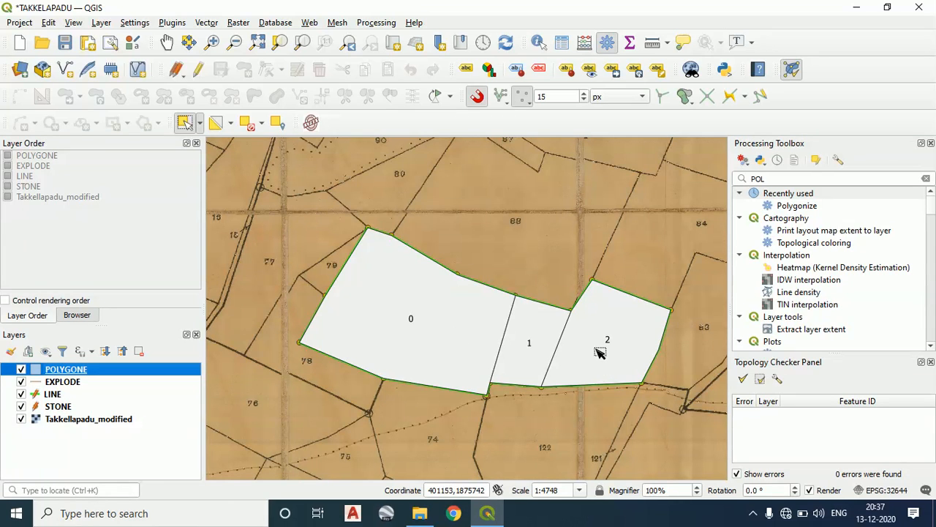
Turn on editing in the POLYGONE attribute table and add a whole number (integer) field named LPM with length 10
{"action": "right_click", "coordinate": [47, 370]}
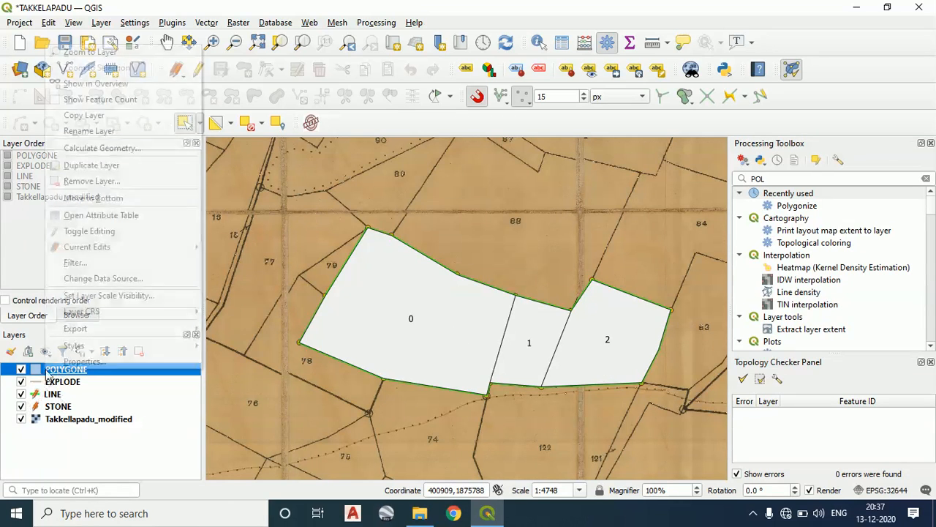
{"action": "left_click", "coordinate": [139, 216]}
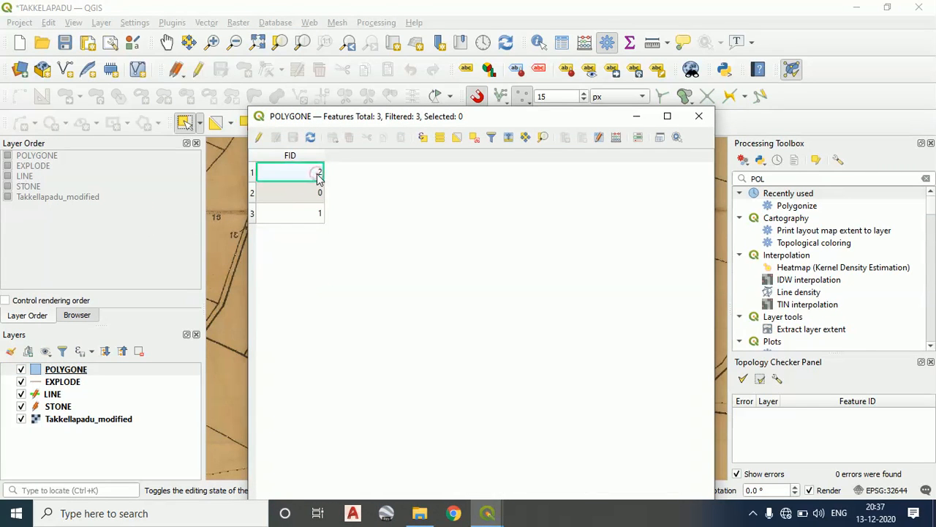
{"action": "left_click", "coordinate": [259, 138]}
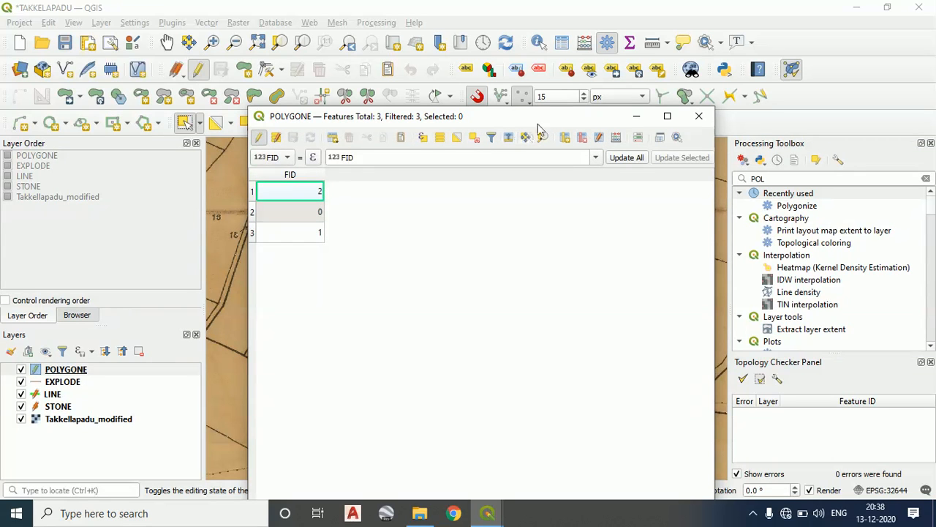
{"action": "left_click_drag", "start_coordinate": [543, 117], "coordinate": [603, 105]}
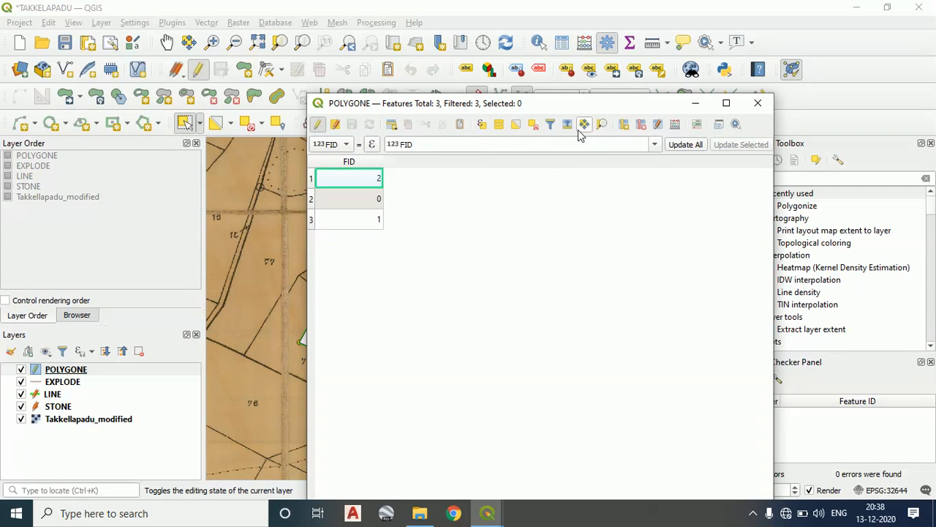
{"action": "left_click", "coordinate": [625, 125]}
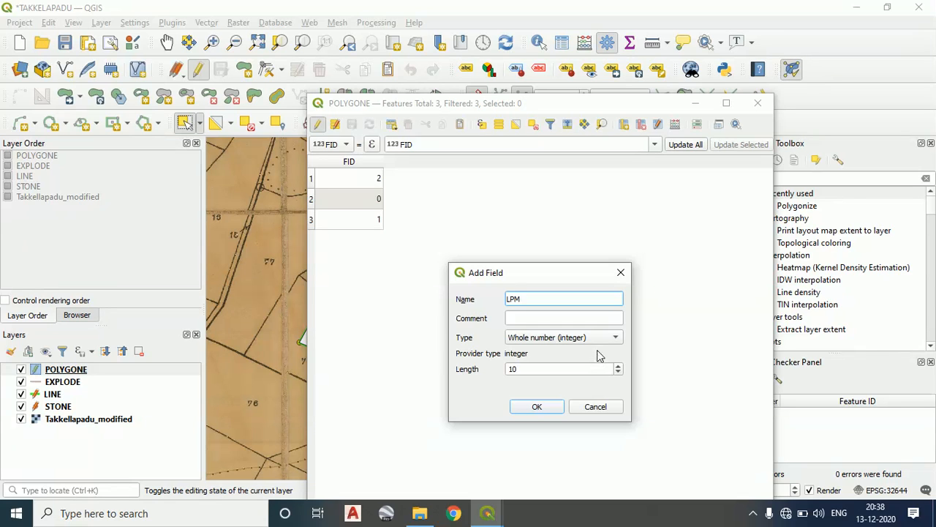
{"action": "left_click", "coordinate": [538, 406]}
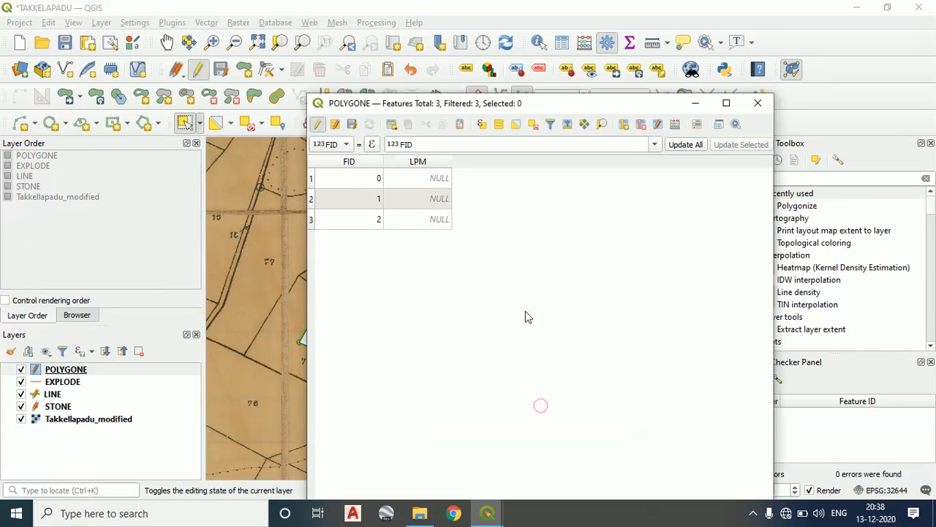
Delete the FID field from the POLYGONE attribute table
{"action": "double_click", "coordinate": [352, 173]}
{"action": "left_click", "coordinate": [358, 164]}
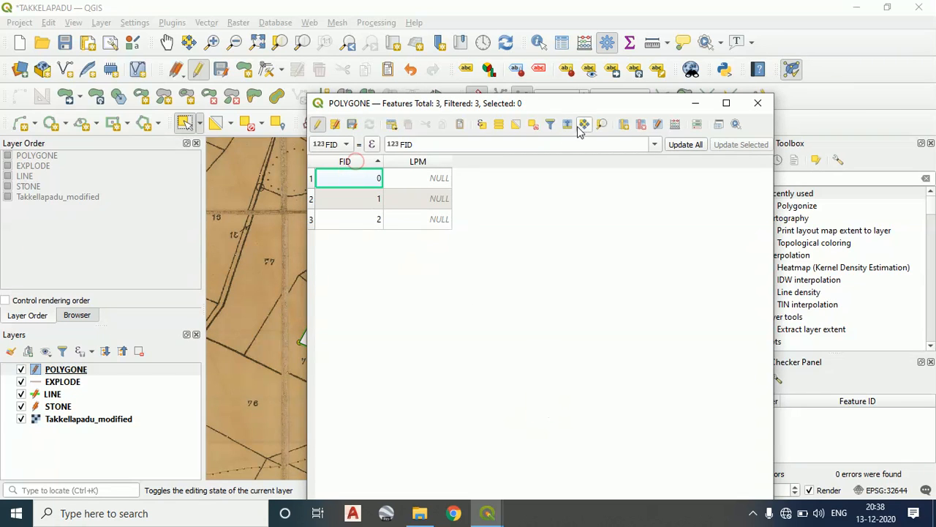
{"action": "left_click", "coordinate": [642, 125]}
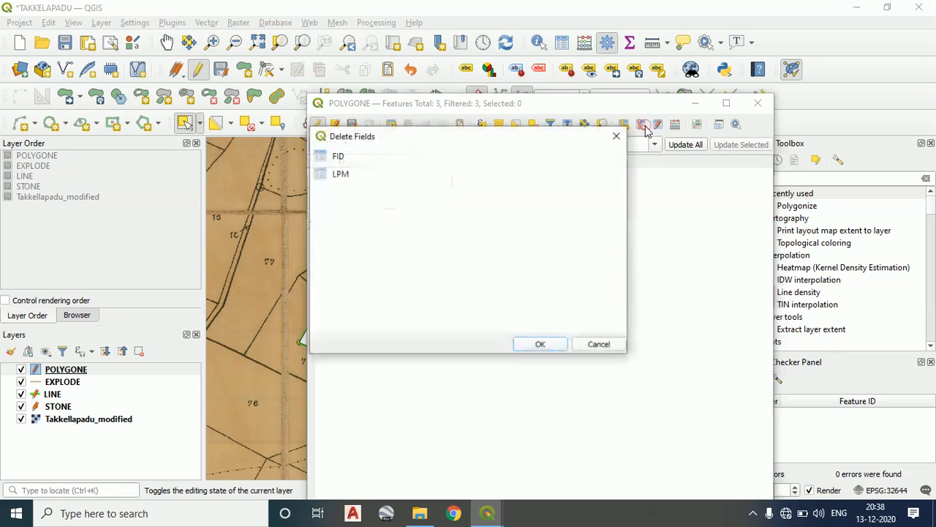
{"action": "left_click", "coordinate": [340, 157]}
{"action": "left_click", "coordinate": [537, 344]}
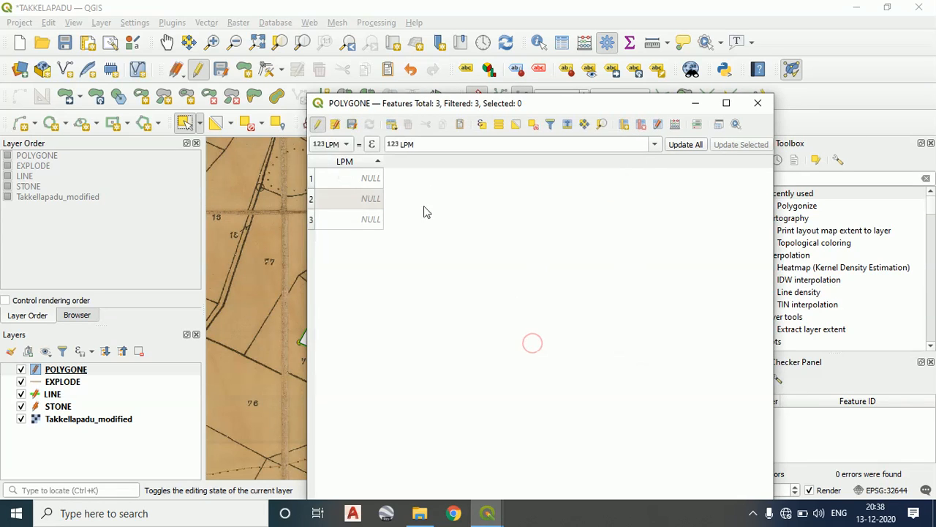
Add a decimal number (real) field named AREA with length 10 to the POLYGONE attribute table
{"action": "left_click", "coordinate": [623, 124]}
{"action": "type", "text": "AREA"}
{"action": "left_click", "coordinate": [598, 338]}
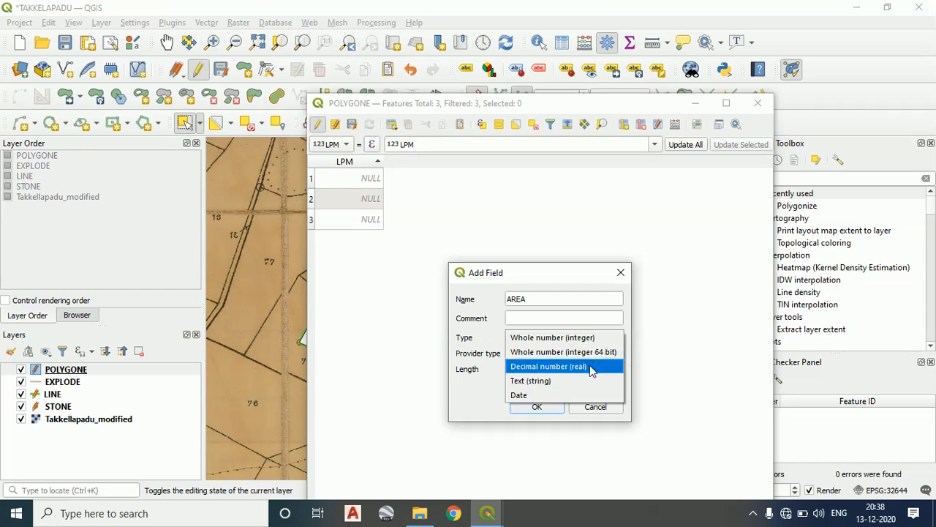
{"action": "left_click", "coordinate": [591, 366]}
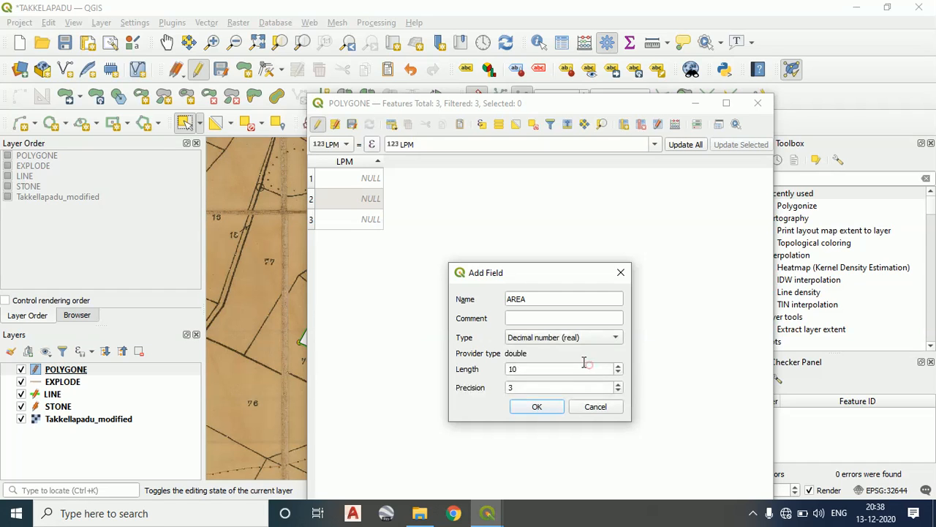
{"action": "left_click", "coordinate": [616, 390]}
{"action": "left_click", "coordinate": [537, 406]}
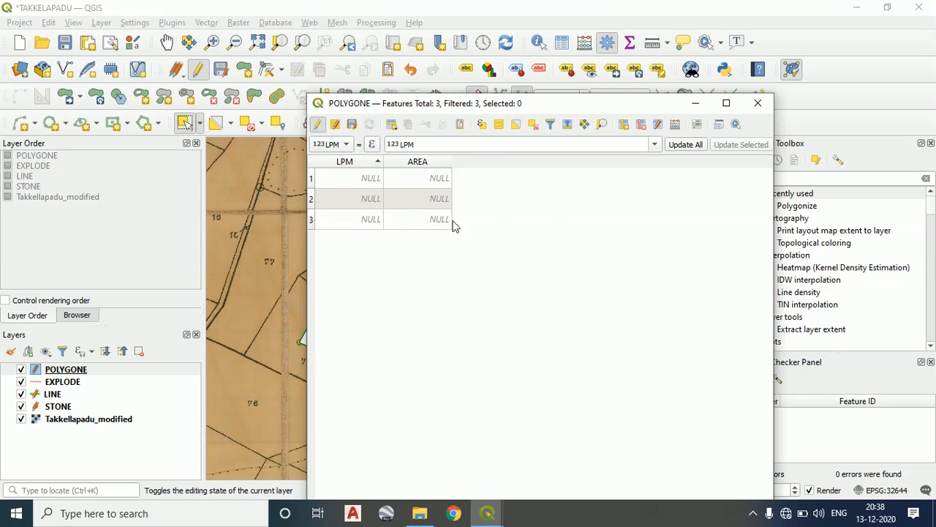
Enter 1, 2 and 3 as the LPM values of the three POLYGONE features and save the edits
{"action": "double_click", "coordinate": [360, 178]}
{"action": "key", "text": "Tab"}
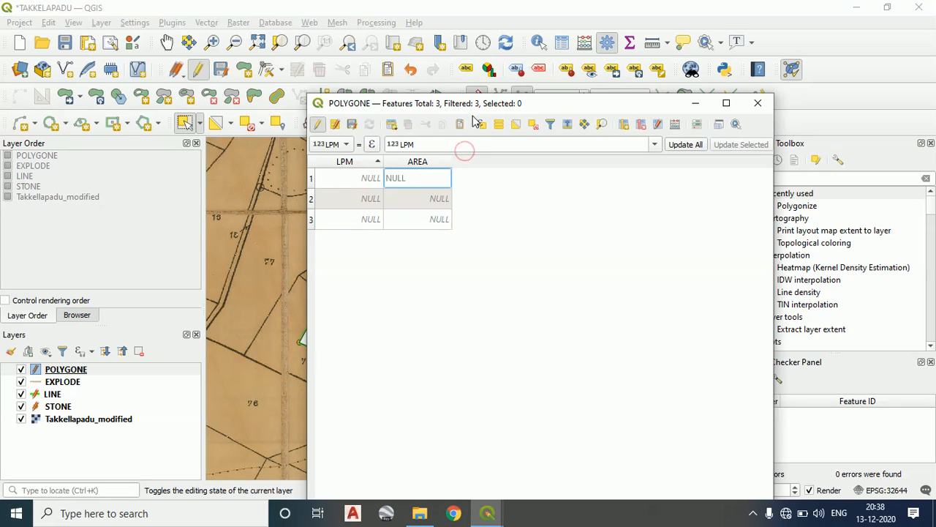
{"action": "left_click_drag", "start_coordinate": [584, 107], "coordinate": [725, 98]}
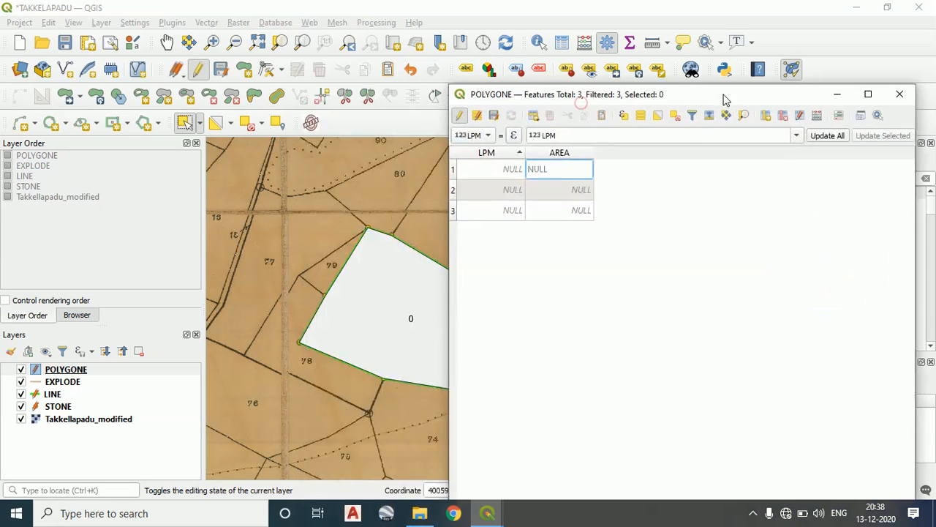
{"action": "double_click", "coordinate": [507, 169]}
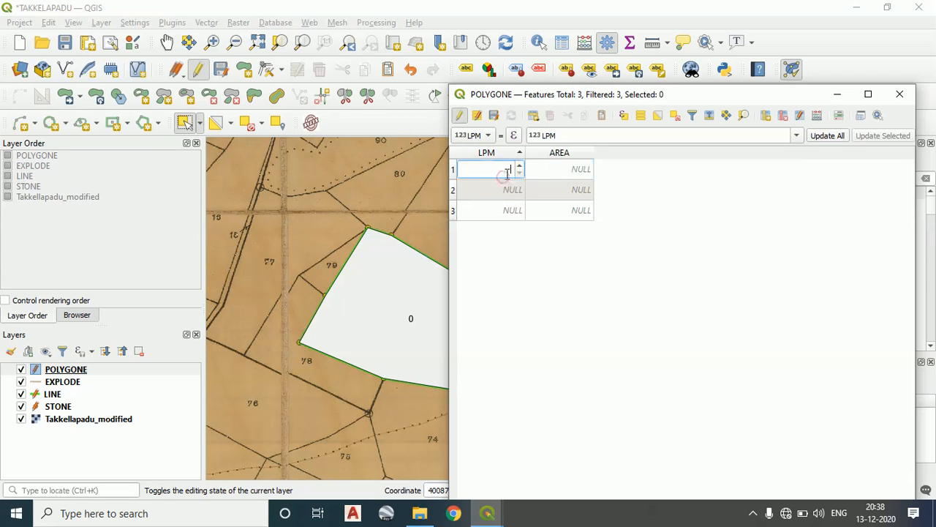
{"action": "type", "text": "1"}
{"action": "double_click", "coordinate": [495, 190]}
{"action": "type", "text": "2"}
{"action": "double_click", "coordinate": [489, 217]}
{"action": "type", "text": "3"}
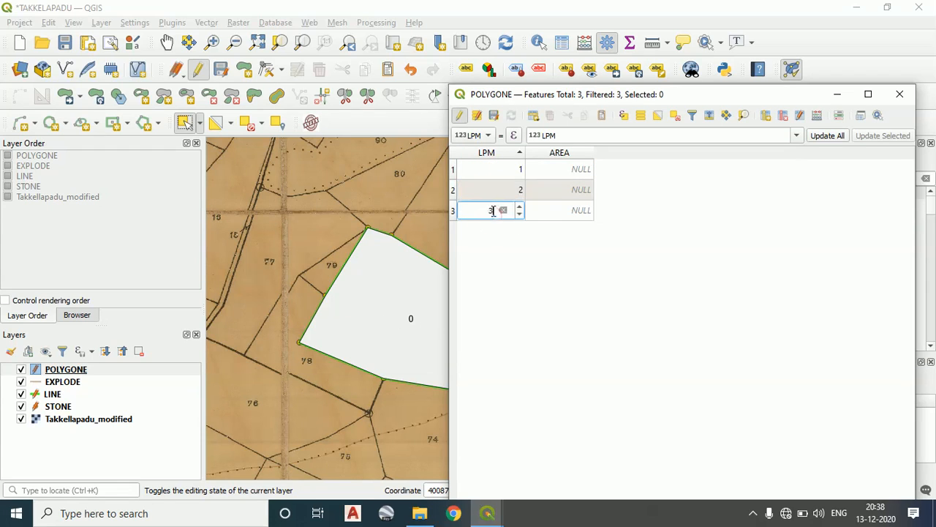
{"action": "left_click", "coordinate": [496, 117]}
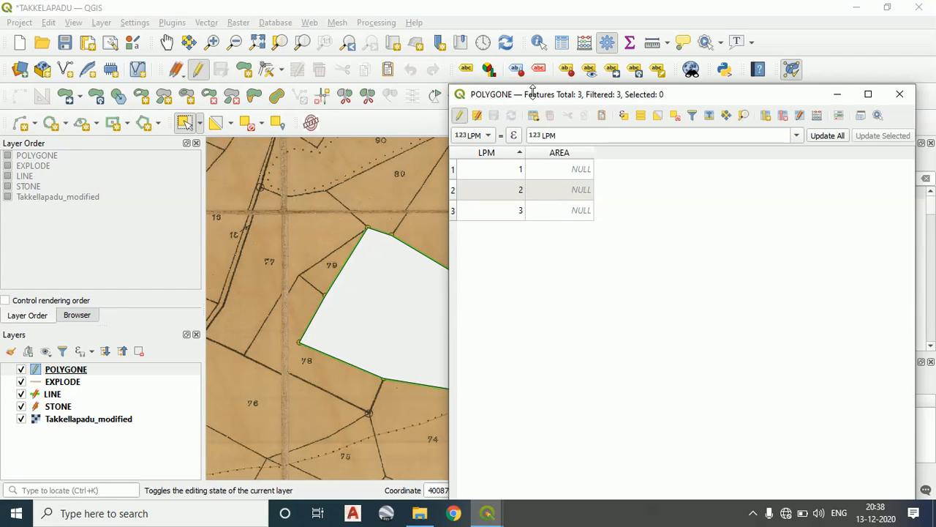
Close the POLYGONE attribute table and return to the parcel polygons on the map
{"action": "left_click_drag", "start_coordinate": [547, 104], "coordinate": [808, 108]}
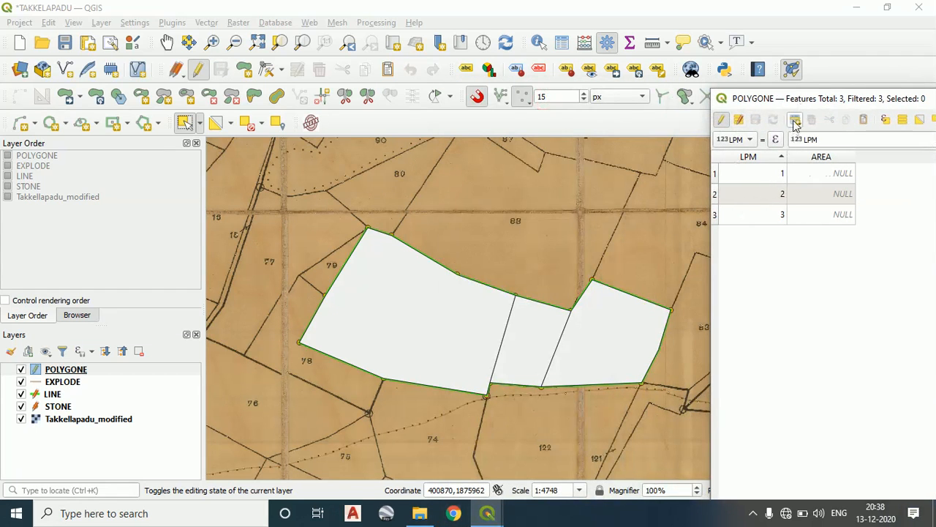
{"action": "left_click_drag", "start_coordinate": [769, 104], "coordinate": [443, 104]}
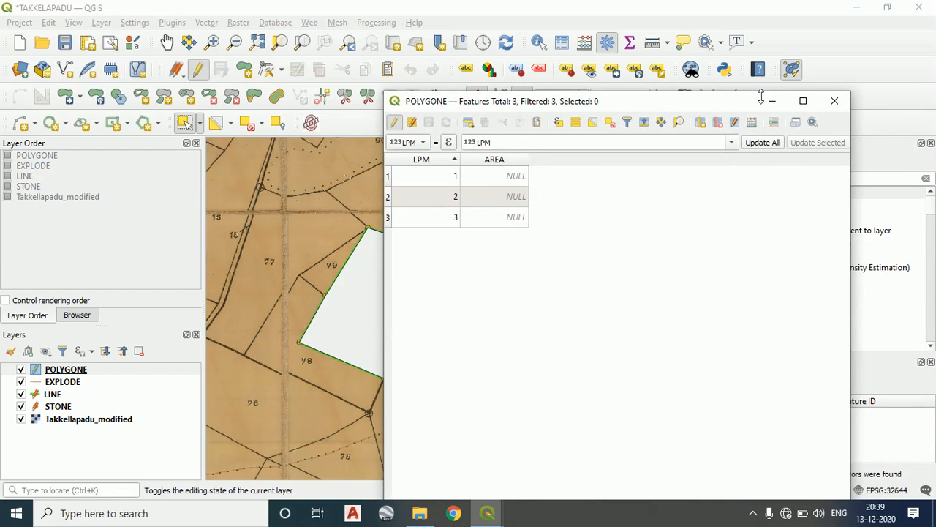
{"action": "left_click", "coordinate": [835, 100]}
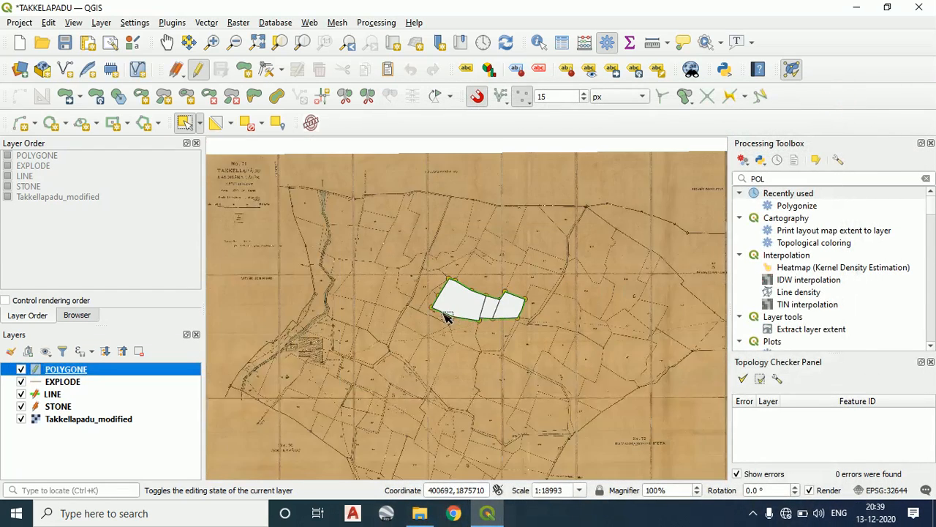
{"action": "scroll", "coordinate": [447, 316], "scroll_direction": "up", "scroll_amount": 2}
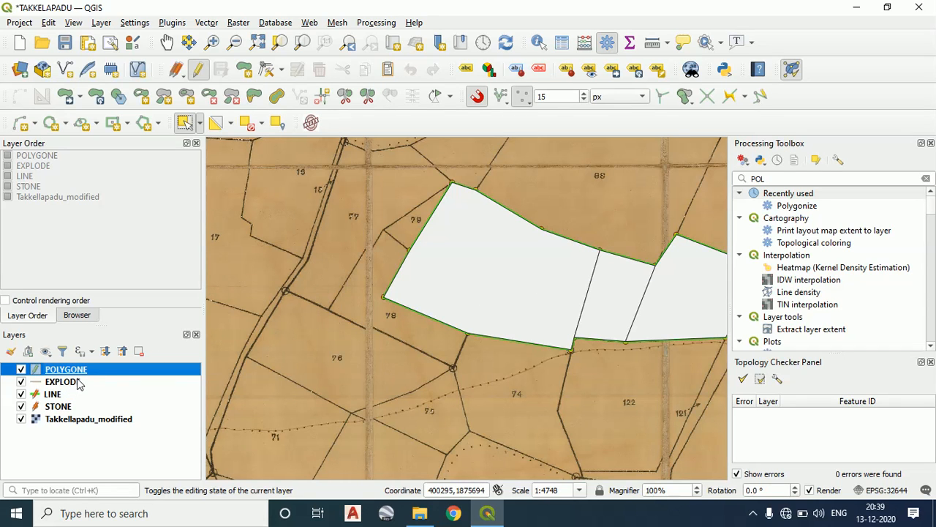
Lighten the POLYGONE layer's fill colour to near white using the style colour wheel
{"action": "right_click", "coordinate": [65, 374]}
{"action": "mouse_move", "coordinate": [95, 346]}
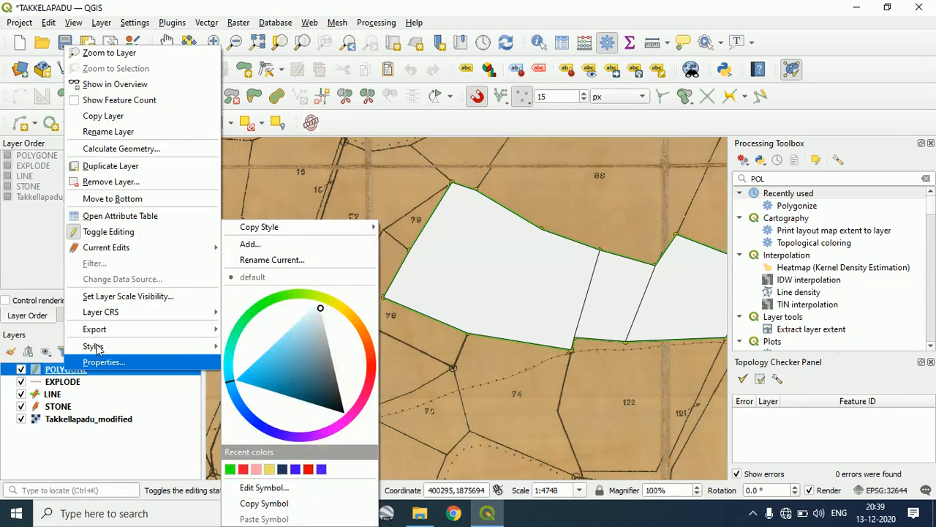
{"action": "mouse_move", "coordinate": [325, 309]}
{"action": "left_mouse_down"}
{"action": "mouse_move", "coordinate": [319, 304]}
{"action": "mouse_move", "coordinate": [309, 368]}
{"action": "mouse_move", "coordinate": [230, 378]}
{"action": "mouse_move", "coordinate": [229, 352]}
{"action": "mouse_move", "coordinate": [296, 325]}
{"action": "mouse_move", "coordinate": [308, 284]}
{"action": "mouse_move", "coordinate": [243, 395]}
{"action": "mouse_move", "coordinate": [359, 383]}
{"action": "mouse_move", "coordinate": [378, 306]}
{"action": "mouse_move", "coordinate": [348, 302]}
{"action": "left_mouse_up"}
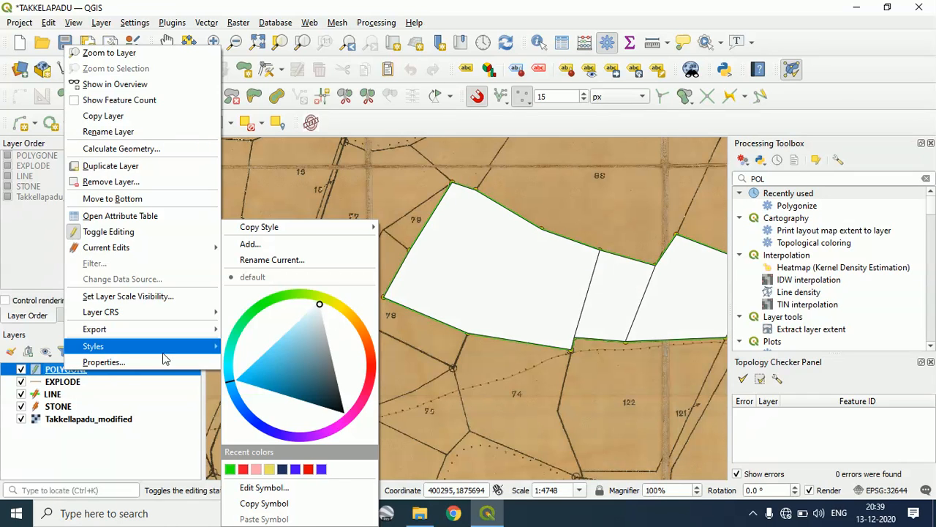
{"action": "mouse_move", "coordinate": [147, 246]}
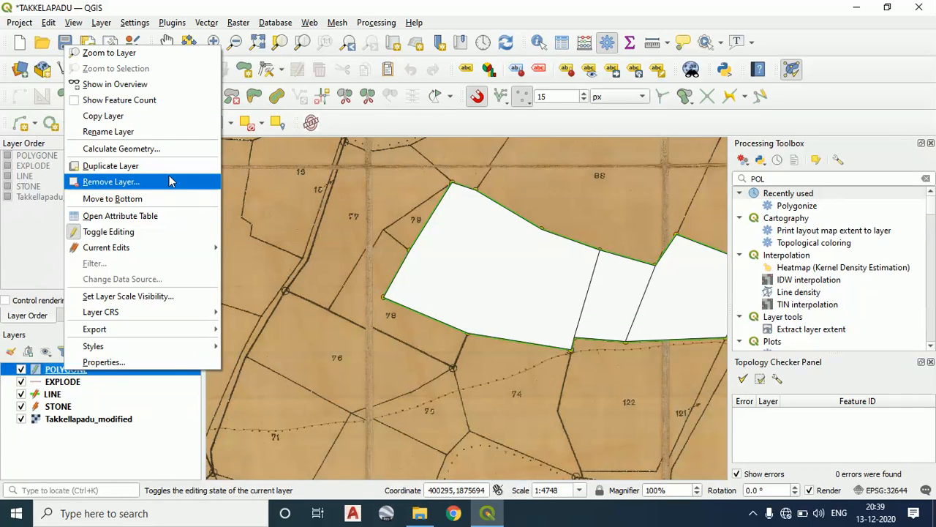
{"action": "left_click", "coordinate": [134, 362]}
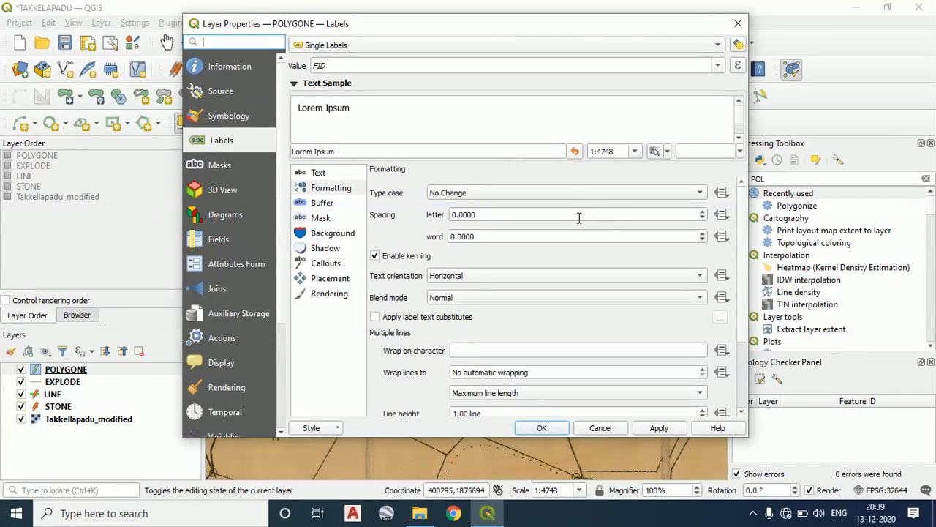
{"action": "left_click", "coordinate": [220, 117]}
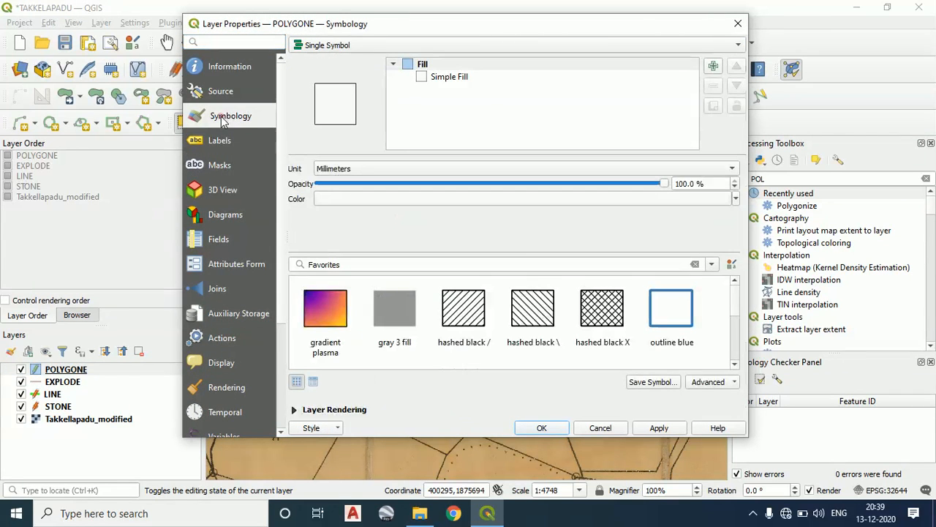
{"action": "left_click", "coordinate": [523, 202]}
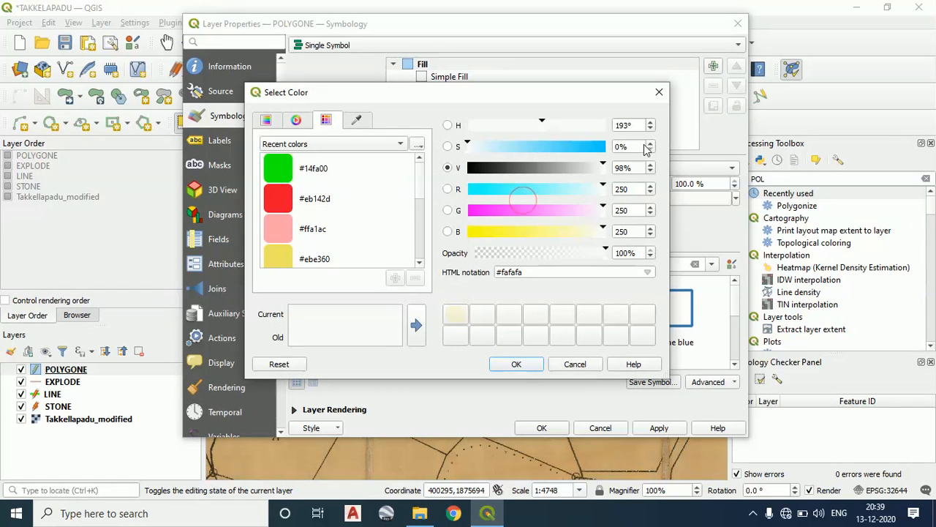
{"action": "left_click", "coordinate": [661, 95]}
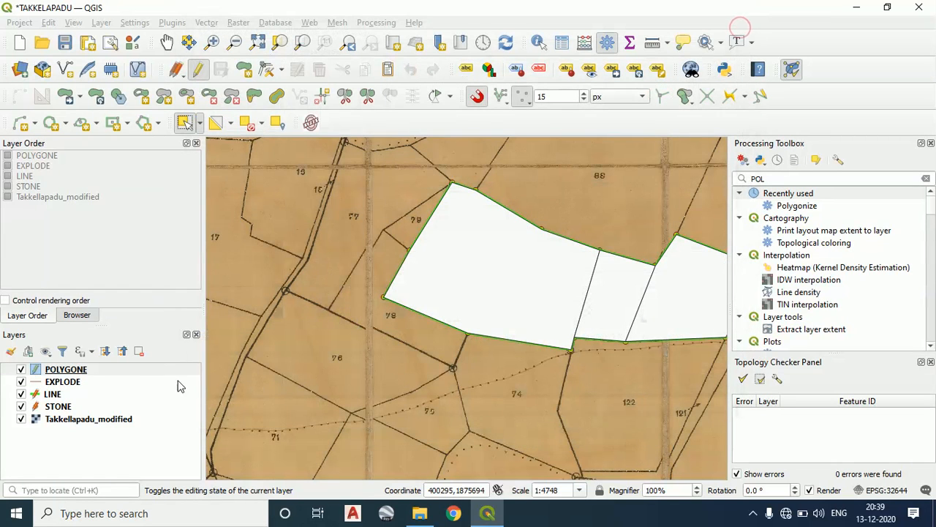
Change the POLYGONE layer's fill colour to the recent red #eb142d and apply it
{"action": "right_click", "coordinate": [57, 372]}
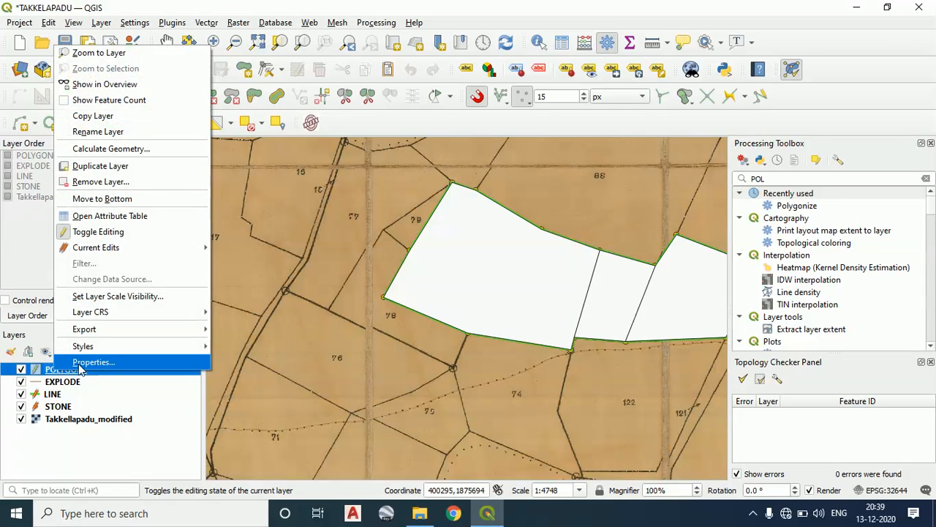
{"action": "left_click", "coordinate": [79, 364]}
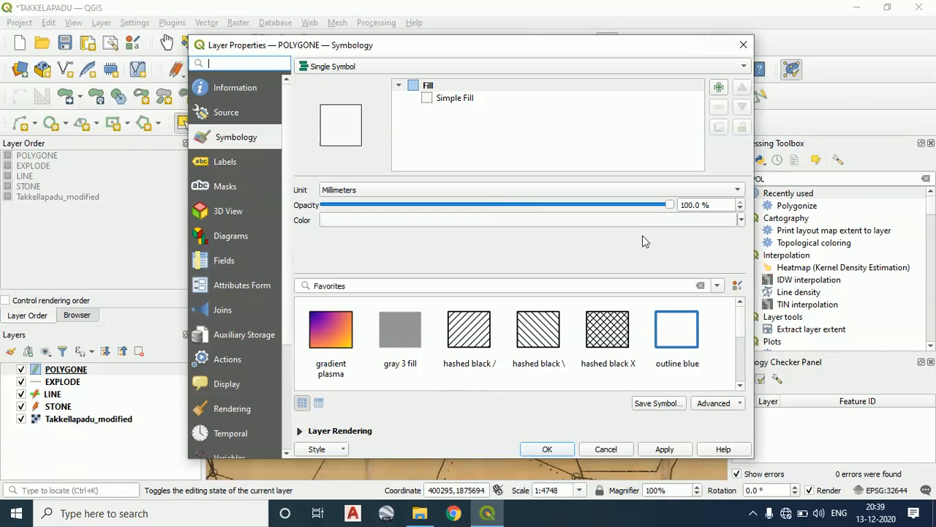
{"action": "left_click", "coordinate": [668, 215]}
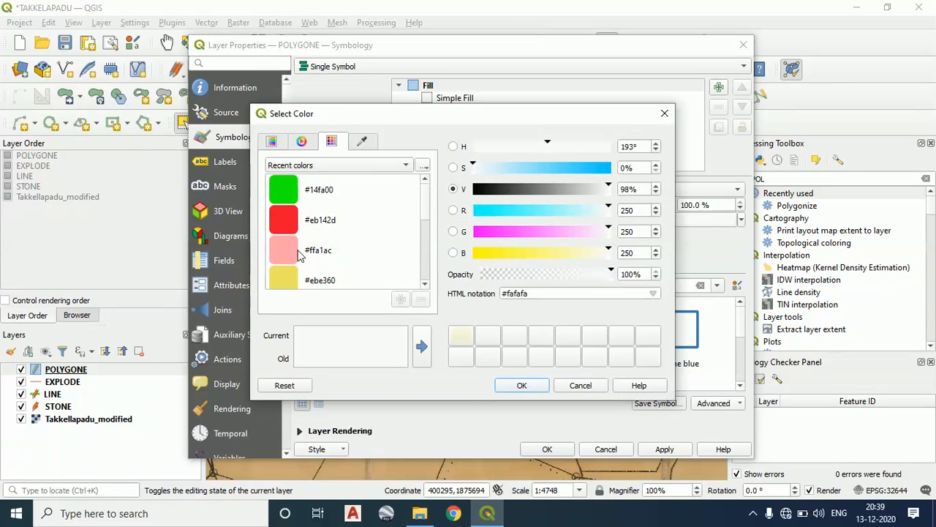
{"action": "left_click", "coordinate": [286, 230]}
{"action": "left_click", "coordinate": [535, 385]}
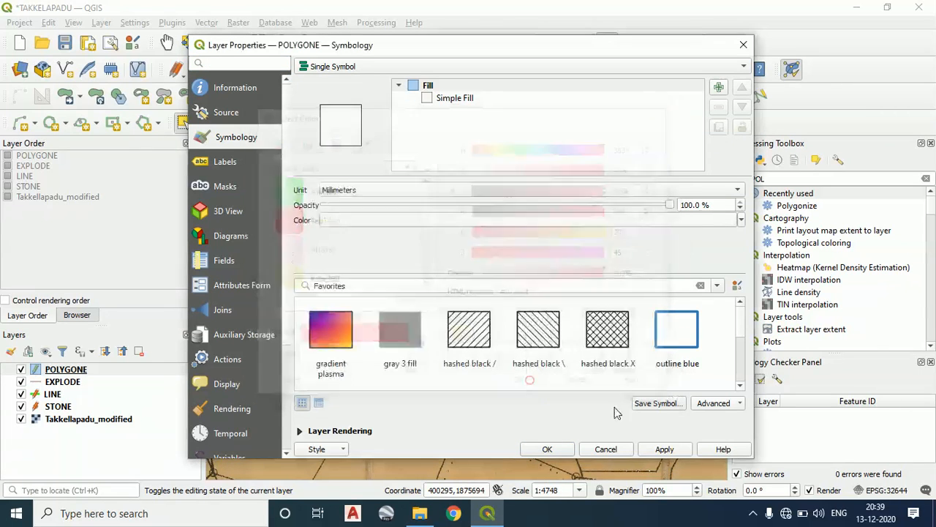
{"action": "left_click", "coordinate": [664, 447]}
Label the POLYGONE features with single labels from the LPM field and apply them to the map
{"action": "left_click_drag", "start_coordinate": [517, 46], "coordinate": [389, 41]}
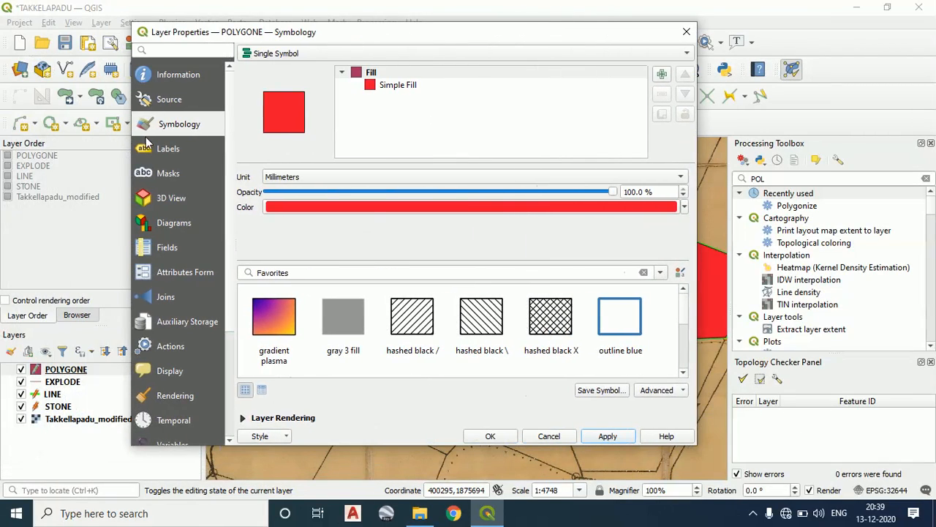
{"action": "left_click", "coordinate": [154, 148]}
{"action": "left_click", "coordinate": [379, 76]}
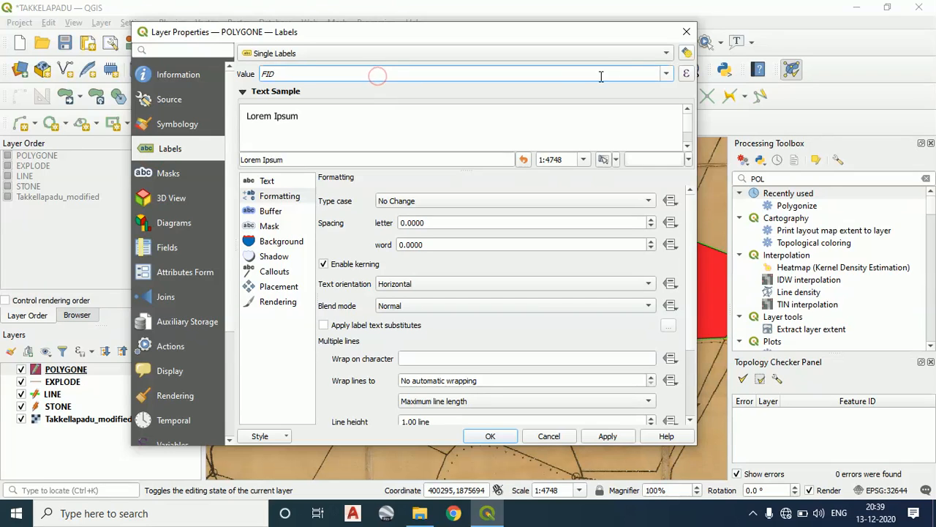
{"action": "left_click", "coordinate": [667, 73]}
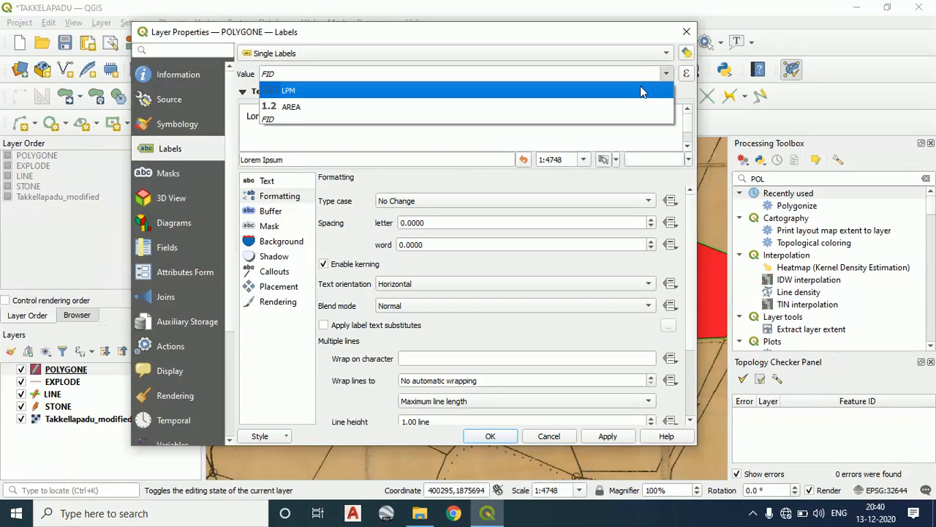
{"action": "left_click", "coordinate": [640, 90]}
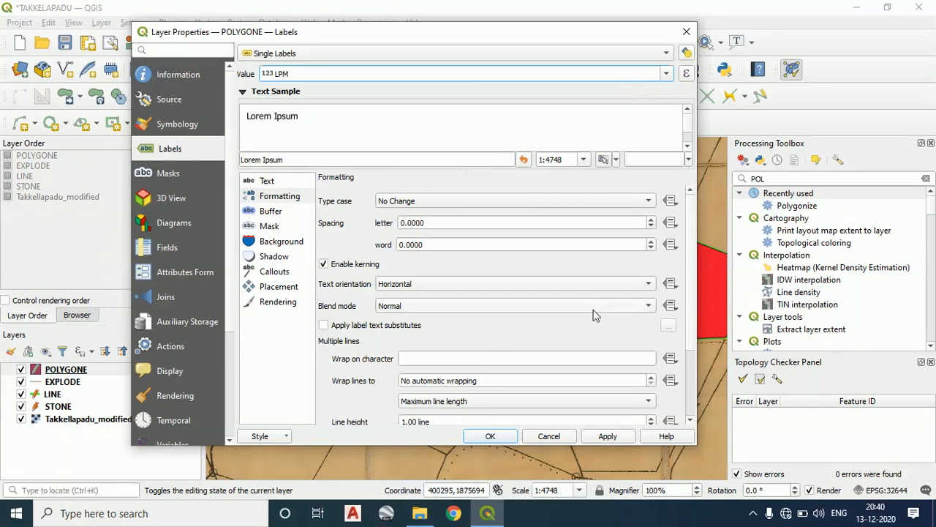
{"action": "left_click", "coordinate": [614, 437]}
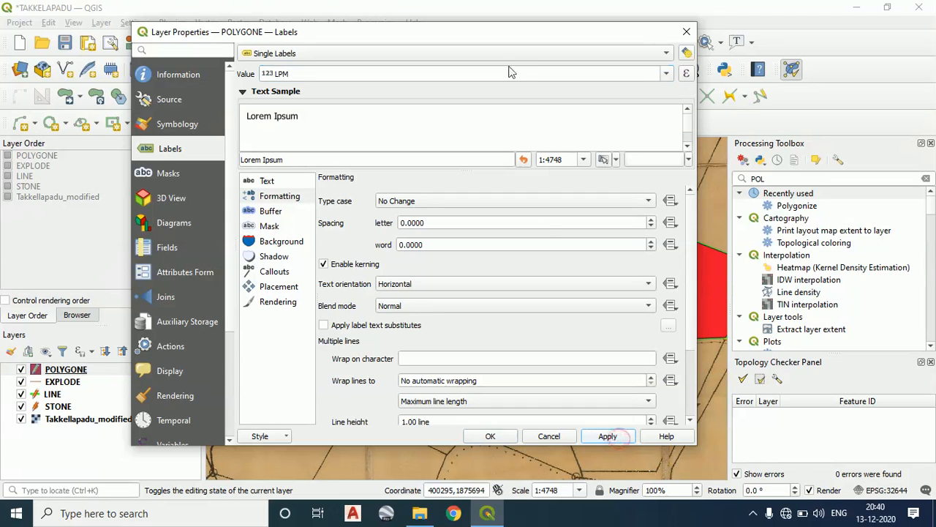
{"action": "left_click_drag", "start_coordinate": [507, 38], "coordinate": [358, 36]}
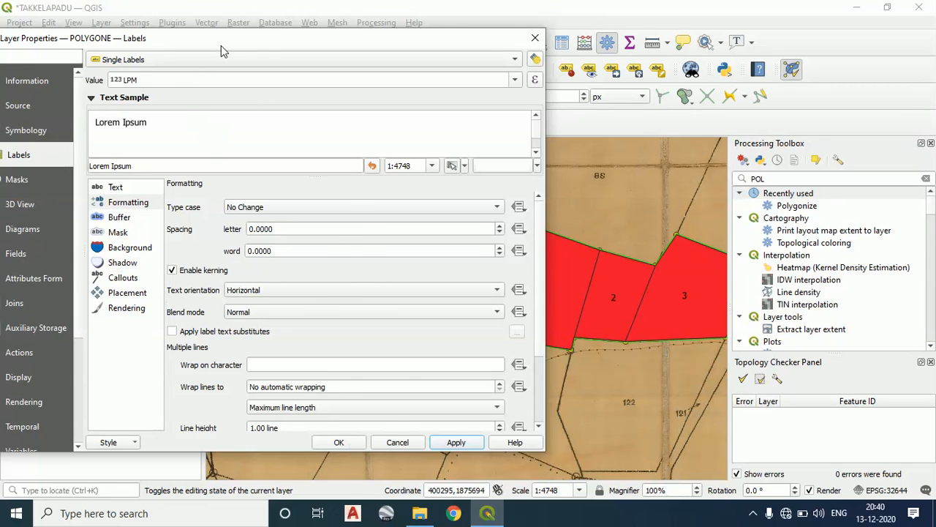
{"action": "left_click_drag", "start_coordinate": [221, 44], "coordinate": [313, 55]}
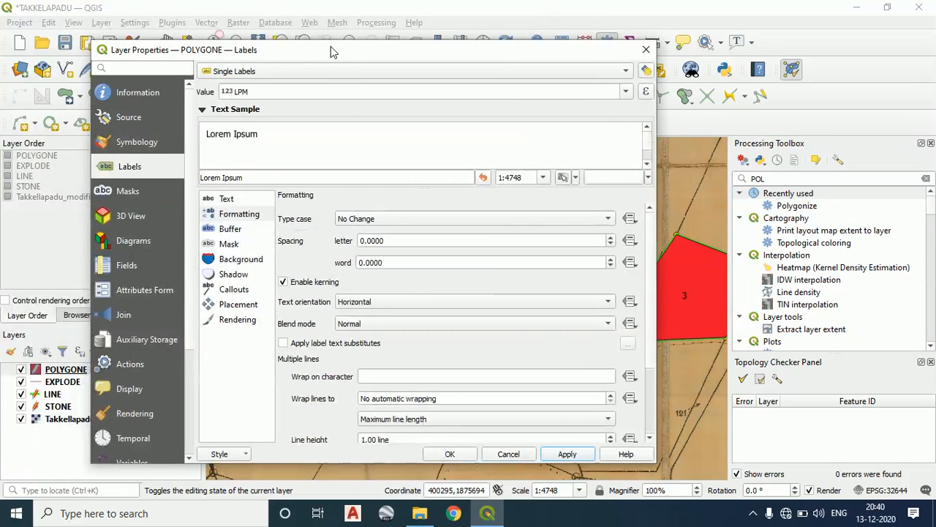
Reselect LPM as the POLYGONE label field, apply it and close the layer properties to show all three labelled parcels
{"action": "left_click", "coordinate": [627, 91]}
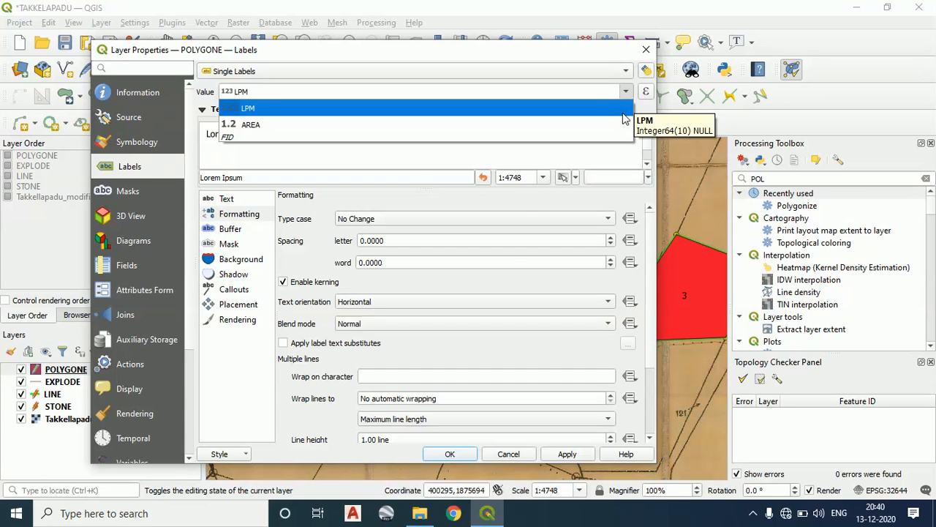
{"action": "left_click", "coordinate": [624, 111]}
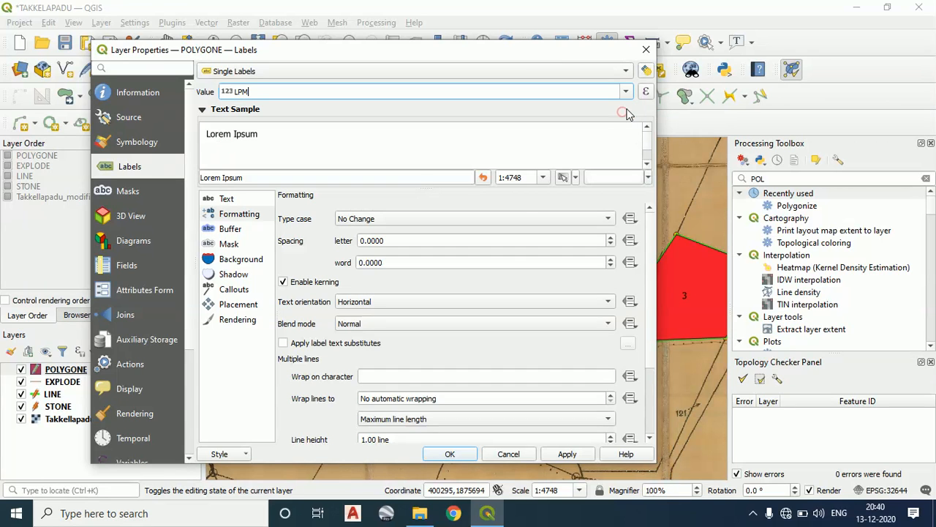
{"action": "left_click", "coordinate": [564, 449]}
{"action": "left_click", "coordinate": [472, 458]}
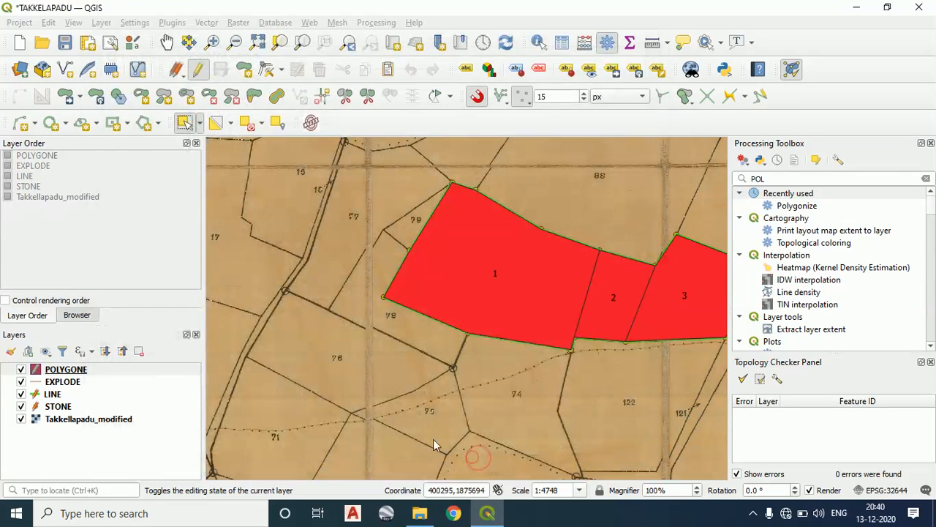
{"action": "left_click_drag", "start_coordinate": [500, 236], "coordinate": [441, 242]}
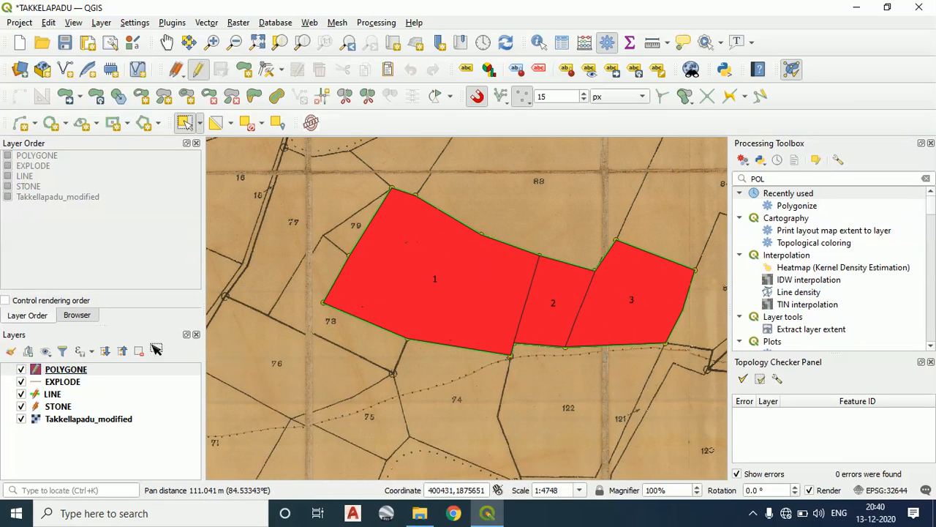
Check the LPM and AREA columns in the POLYGONE attribute table and close it
{"action": "right_click", "coordinate": [80, 373]}
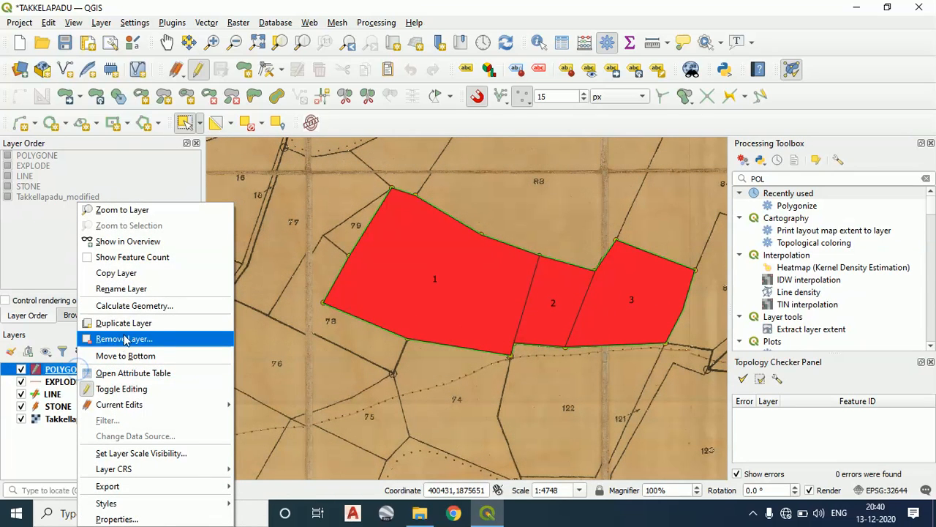
{"action": "left_click", "coordinate": [139, 374]}
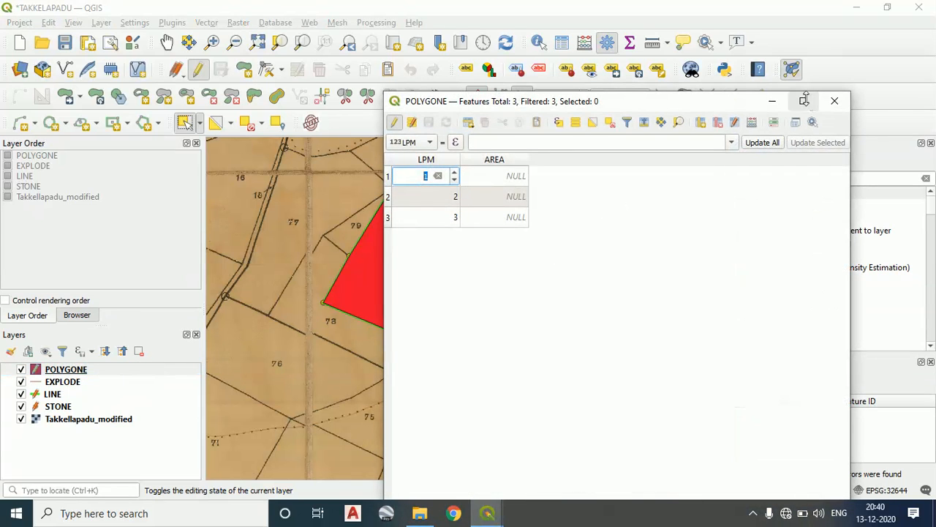
{"action": "left_click", "coordinate": [836, 103]}
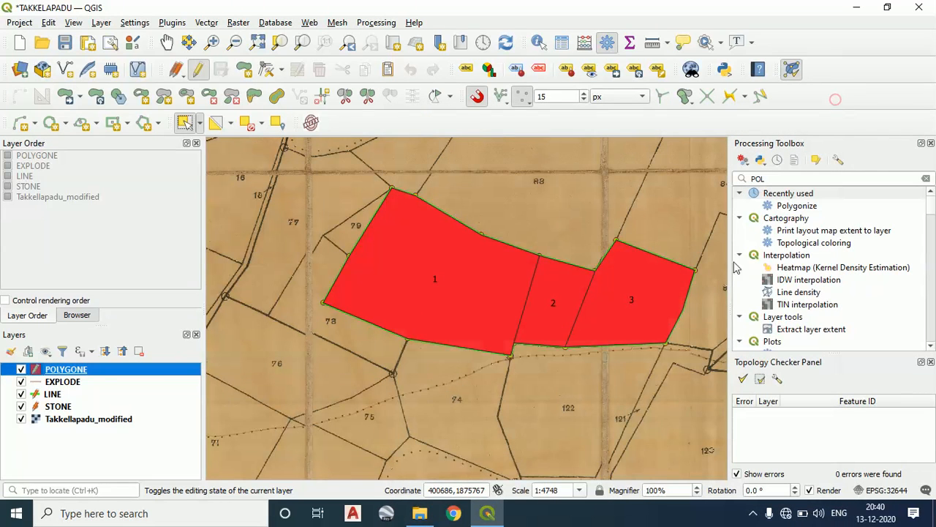
Calculate the POLYGONE layer's polygon areas in acres into the AREA field using the layer's coordinate reference system
{"action": "right_click", "coordinate": [61, 374]}
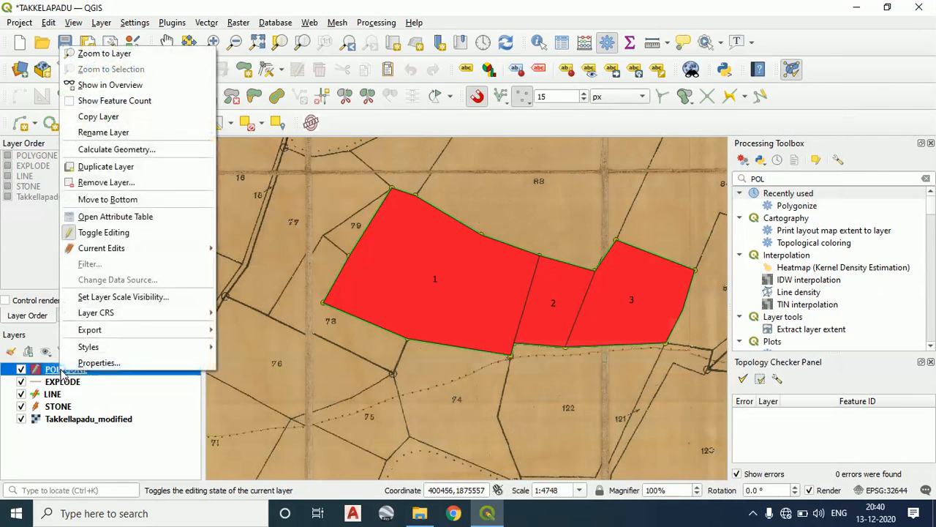
{"action": "left_click", "coordinate": [122, 149]}
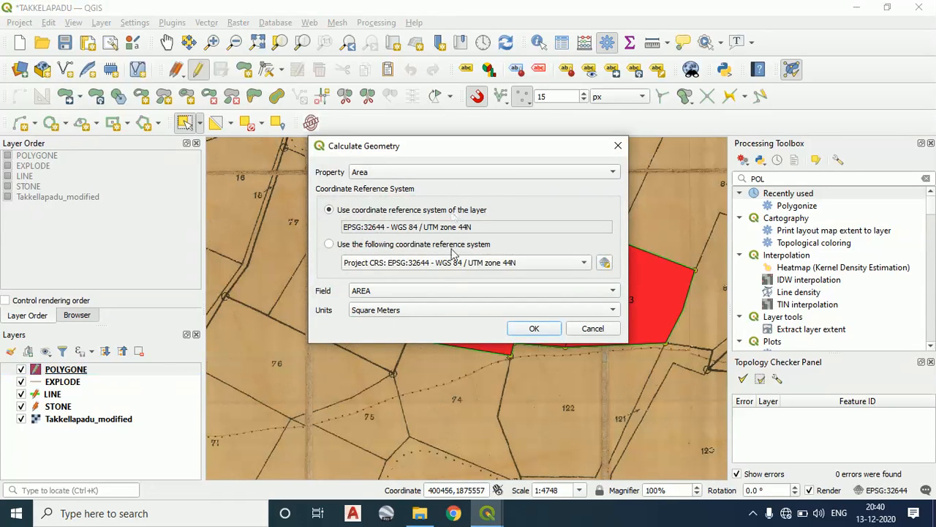
{"action": "left_click", "coordinate": [429, 310]}
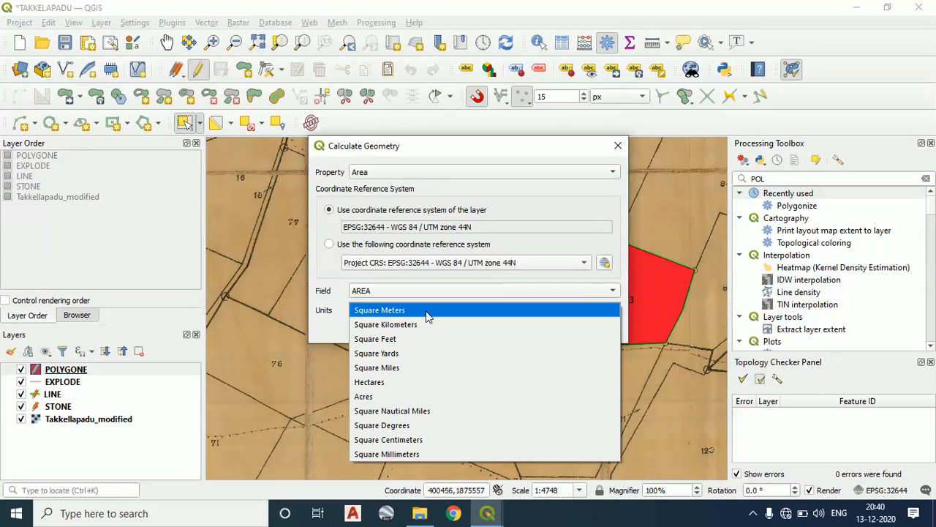
{"action": "left_click", "coordinate": [376, 395]}
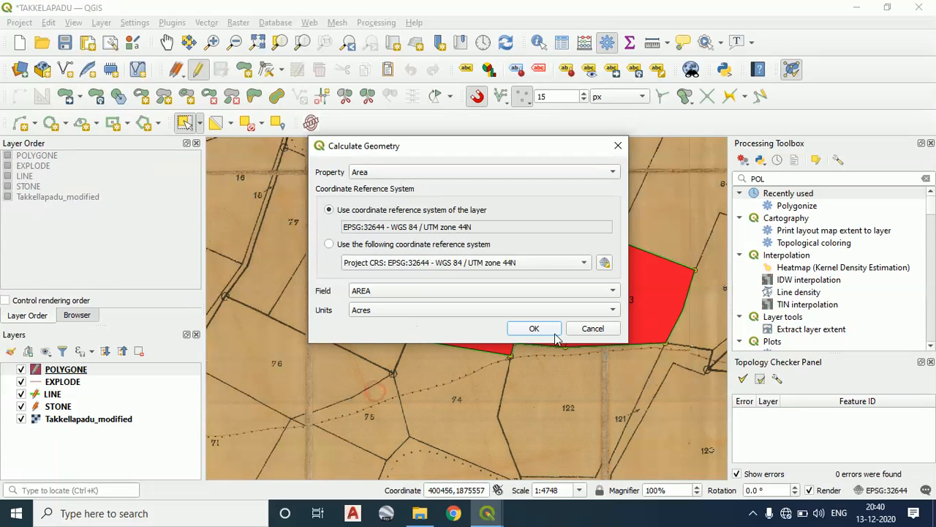
{"action": "left_click", "coordinate": [555, 333]}
Review the calculated AREA values in the POLYGONE attribute table against the parcels on the map
{"action": "right_click", "coordinate": [59, 369]}
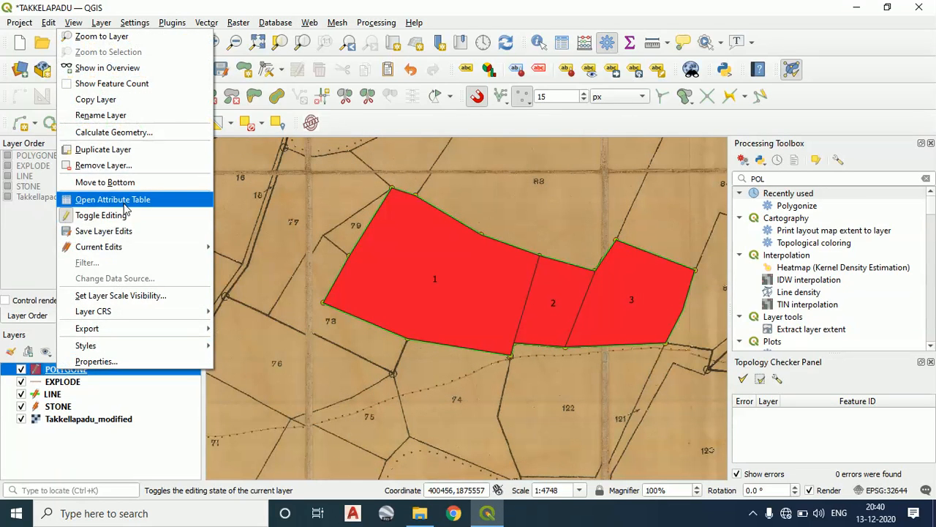
{"action": "left_click", "coordinate": [123, 199]}
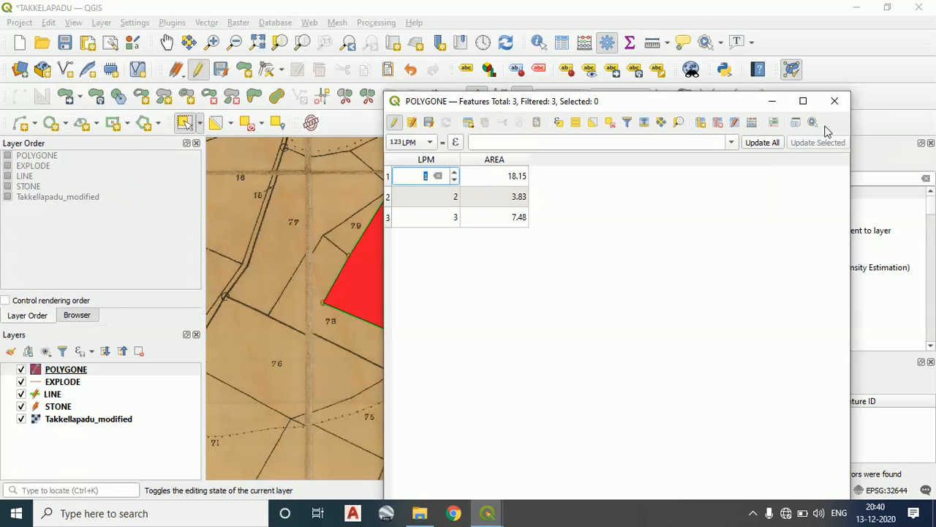
{"action": "left_click_drag", "start_coordinate": [708, 108], "coordinate": [274, 102]}
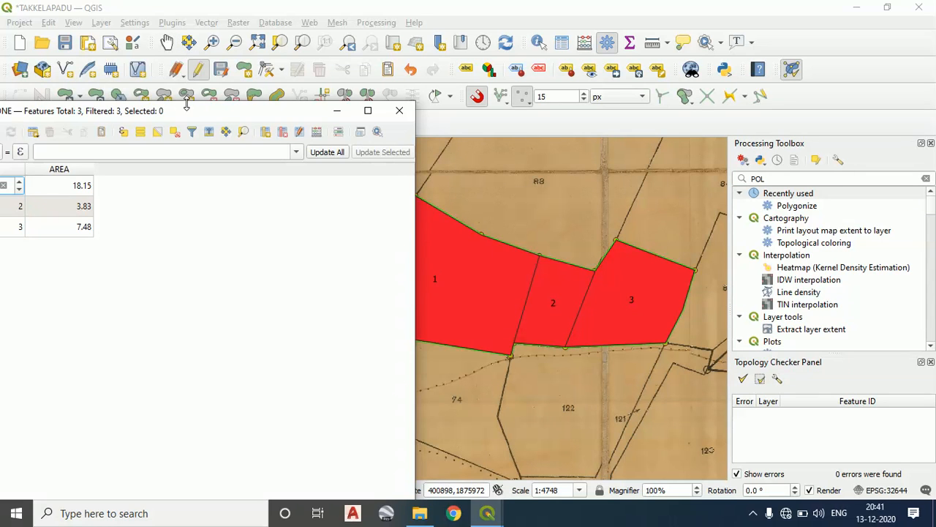
{"action": "left_click_drag", "start_coordinate": [187, 115], "coordinate": [390, 46]}
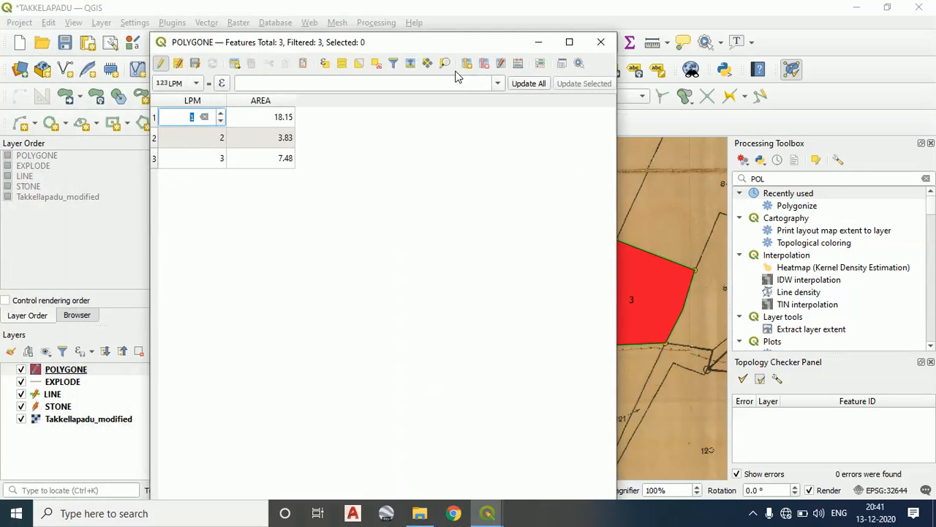
{"action": "left_click", "coordinate": [600, 41]}
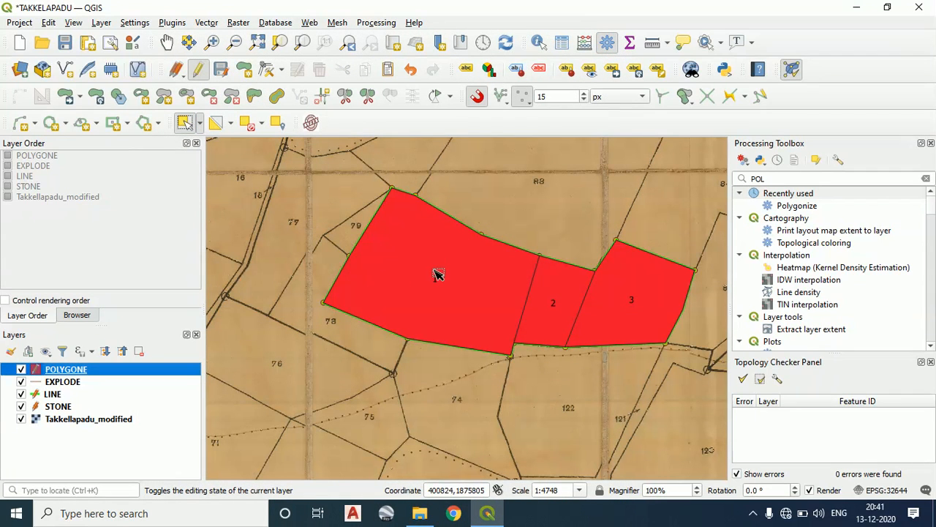
Select the easternmost parcel polygon and change its LPM value to 1
{"action": "left_click", "coordinate": [445, 280]}
{"action": "left_click", "coordinate": [634, 301]}
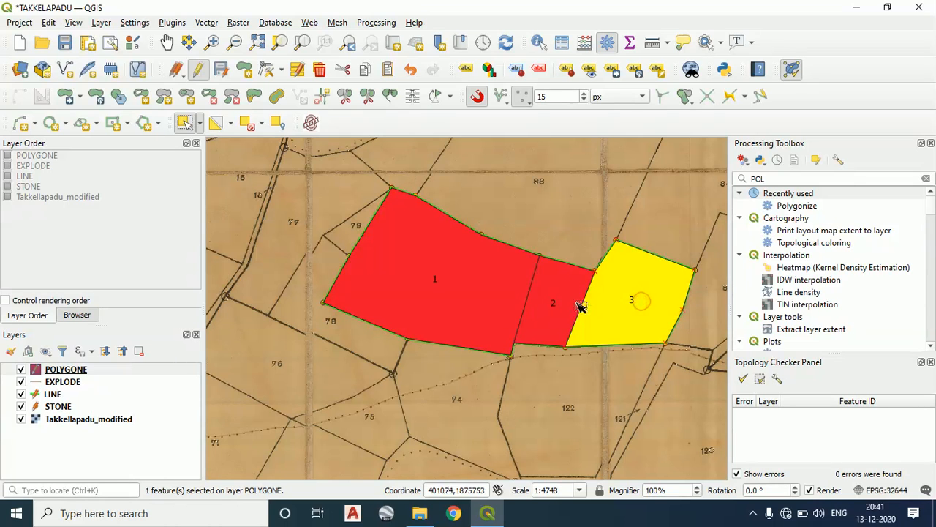
{"action": "left_click", "coordinate": [573, 303]}
{"action": "left_click", "coordinate": [448, 302]}
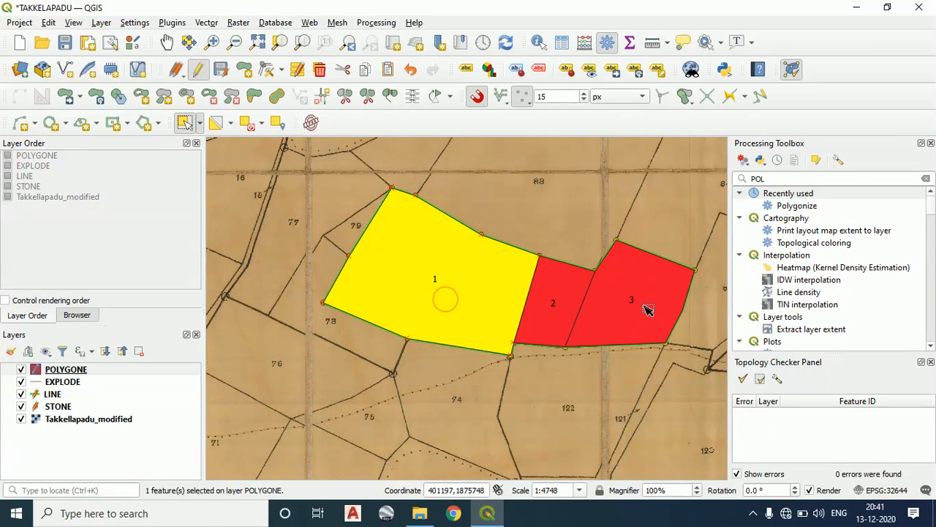
{"action": "left_click", "coordinate": [633, 306]}
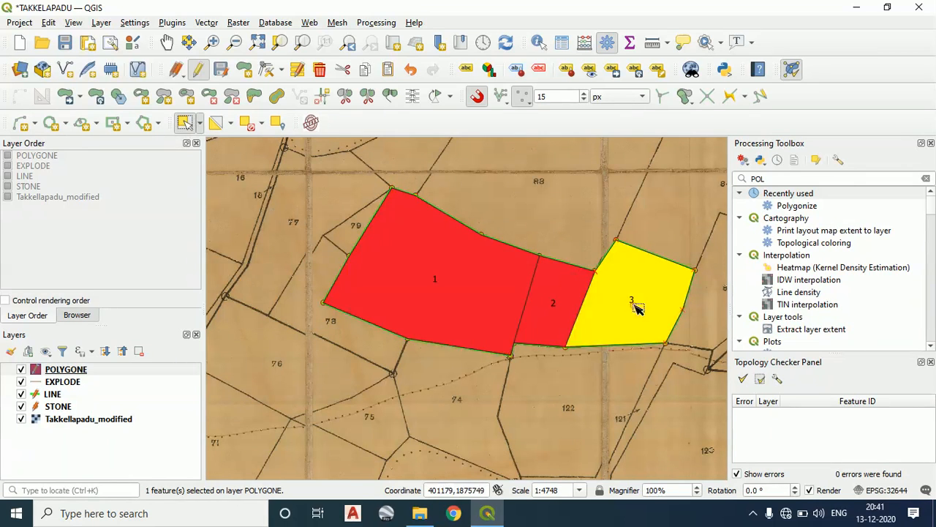
{"action": "left_click", "coordinate": [297, 69]}
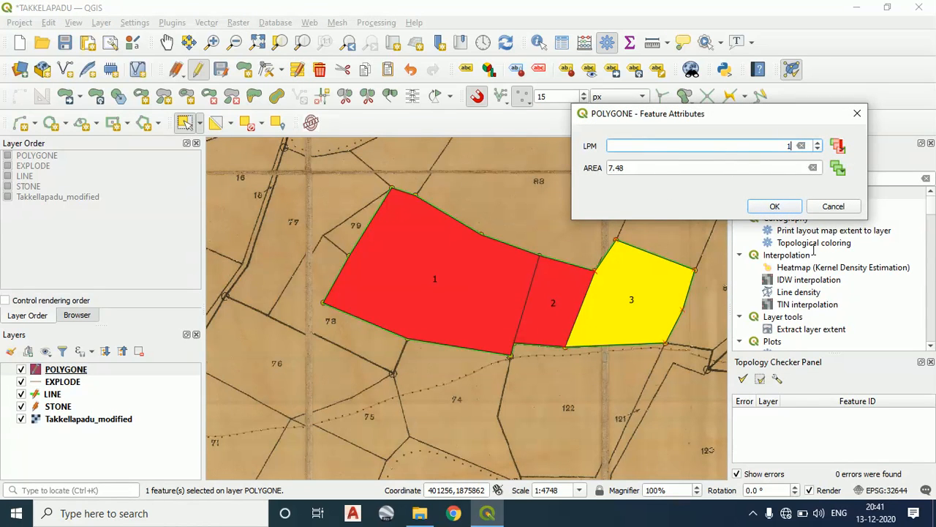
{"action": "left_click", "coordinate": [776, 206]}
Check the middle parcel's LPM value in its feature attributes and leave it unmodified
{"action": "left_click", "coordinate": [554, 305]}
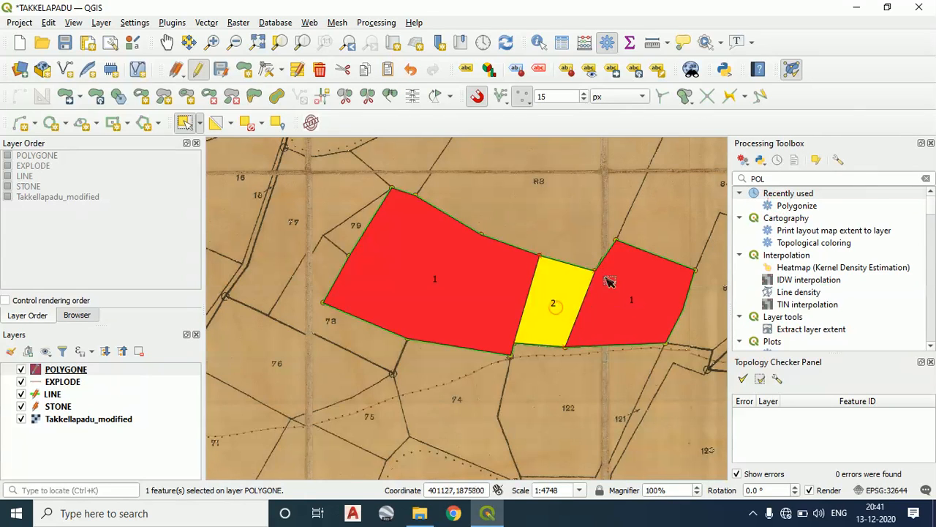
{"action": "left_click", "coordinate": [303, 68]}
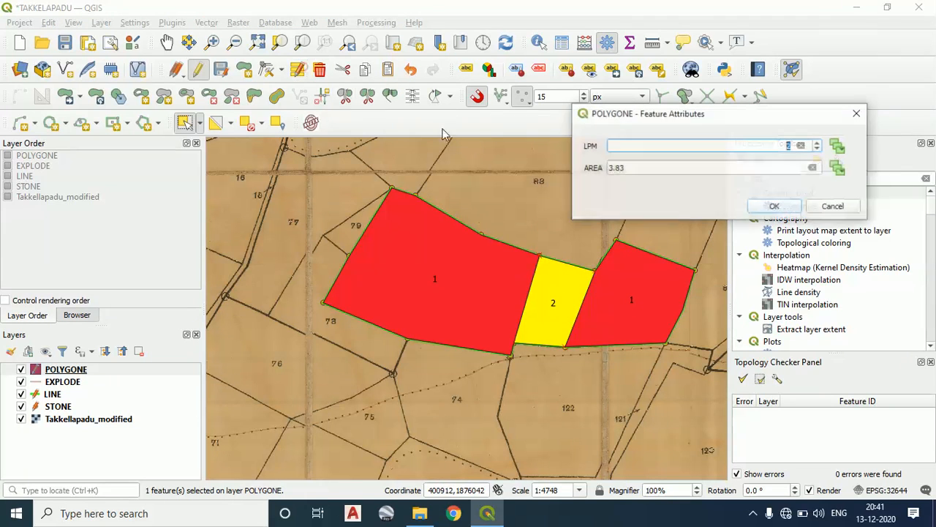
{"action": "left_click", "coordinate": [647, 146]}
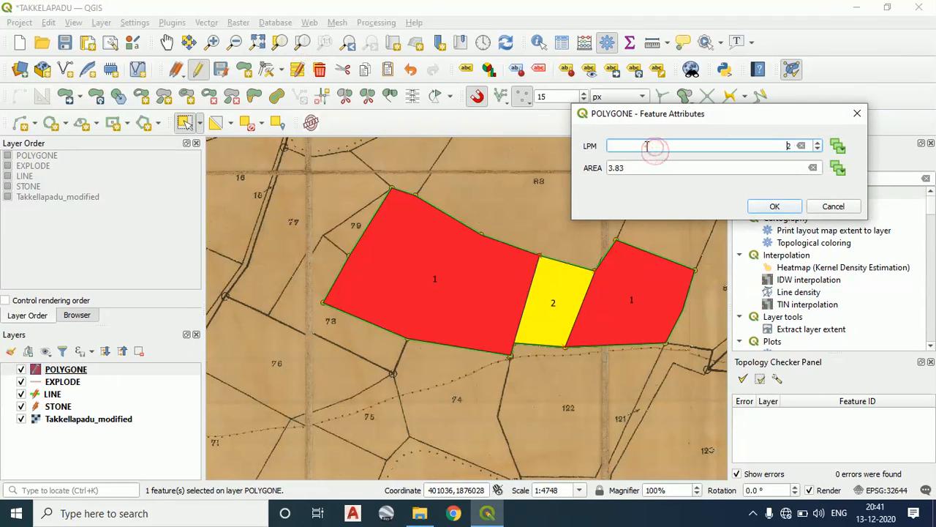
{"action": "left_click", "coordinate": [855, 114]}
Select the large westernmost parcel polygon and change its LPM value to 3
{"action": "left_click", "coordinate": [485, 287]}
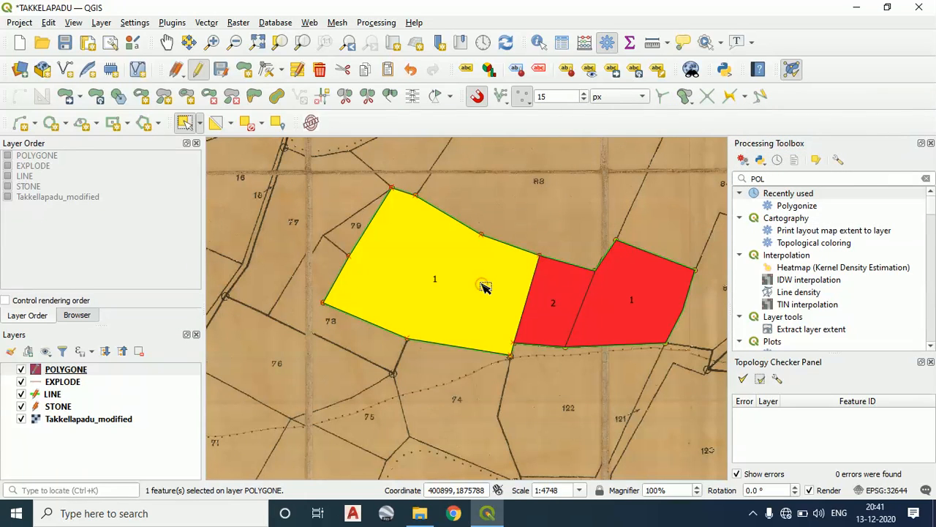
{"action": "left_click", "coordinate": [297, 70]}
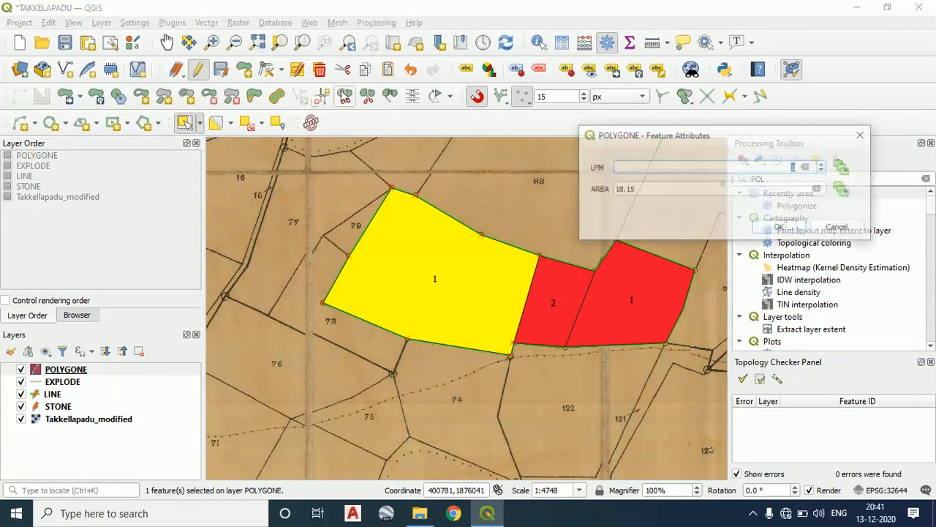
{"action": "left_click", "coordinate": [631, 167]}
{"action": "key", "text": "BackSpace"}
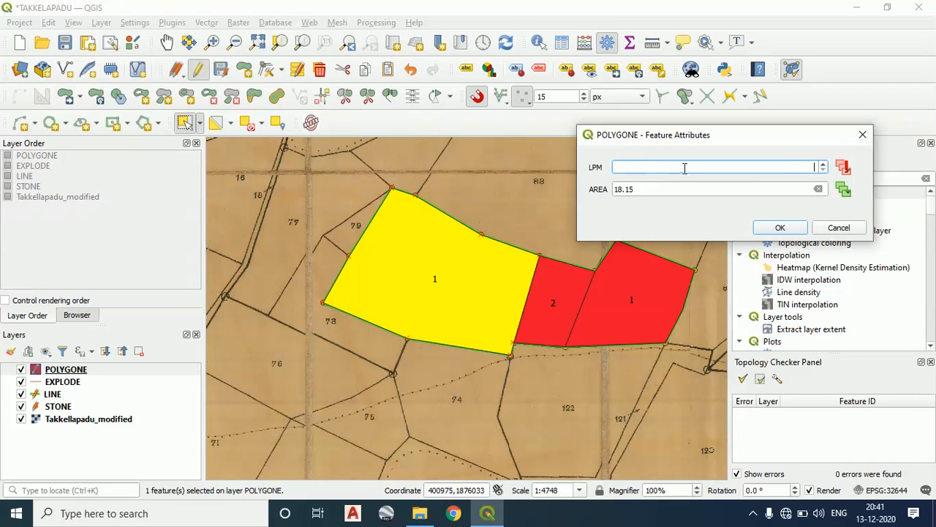
{"action": "left_click", "coordinate": [780, 227]}
{"action": "scroll", "coordinate": [618, 296], "scroll_direction": "down", "scroll_amount": 2}
{"action": "scroll", "coordinate": [616, 297], "scroll_direction": "up", "scroll_amount": 1}
{"action": "scroll", "coordinate": [635, 303], "scroll_direction": "down", "scroll_amount": 1}
{"action": "left_click_drag", "start_coordinate": [639, 305], "coordinate": [501, 298]}
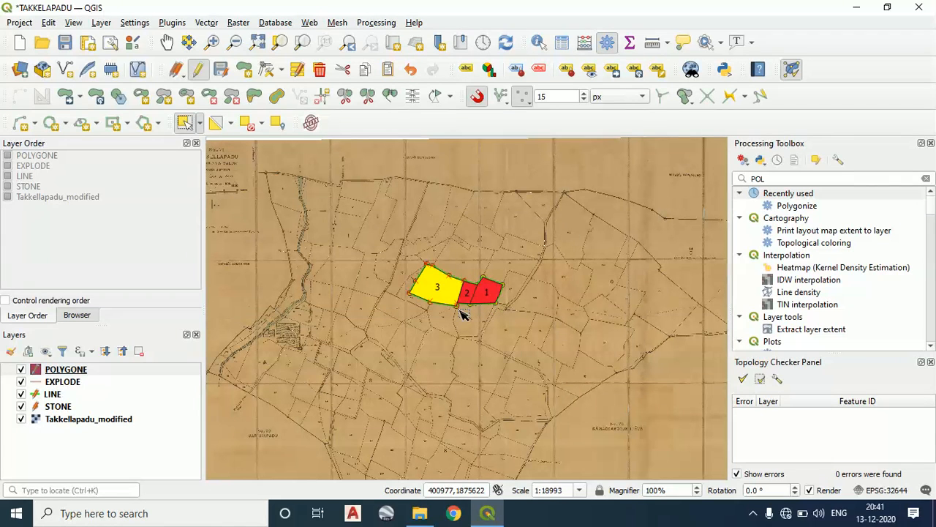
{"action": "scroll", "coordinate": [570, 266], "scroll_direction": "up", "scroll_amount": 1}
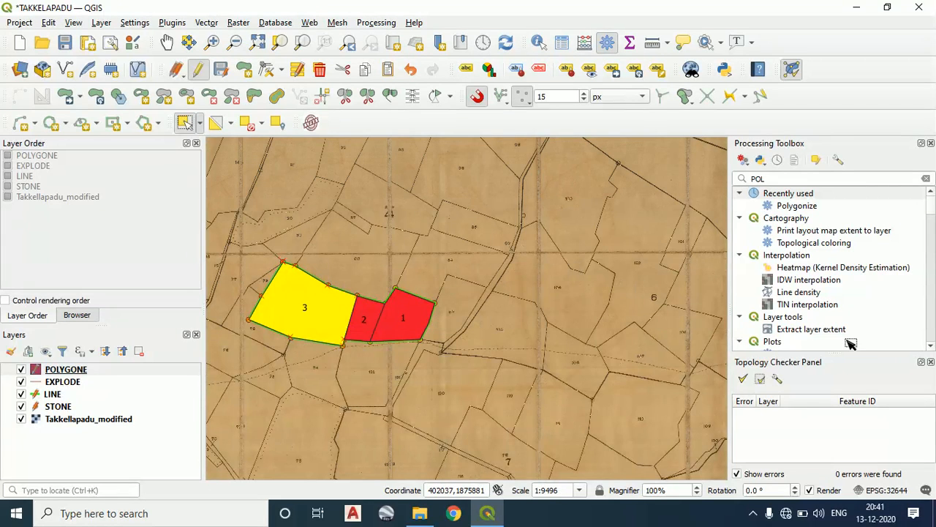
{"action": "left_click", "coordinate": [771, 513]}
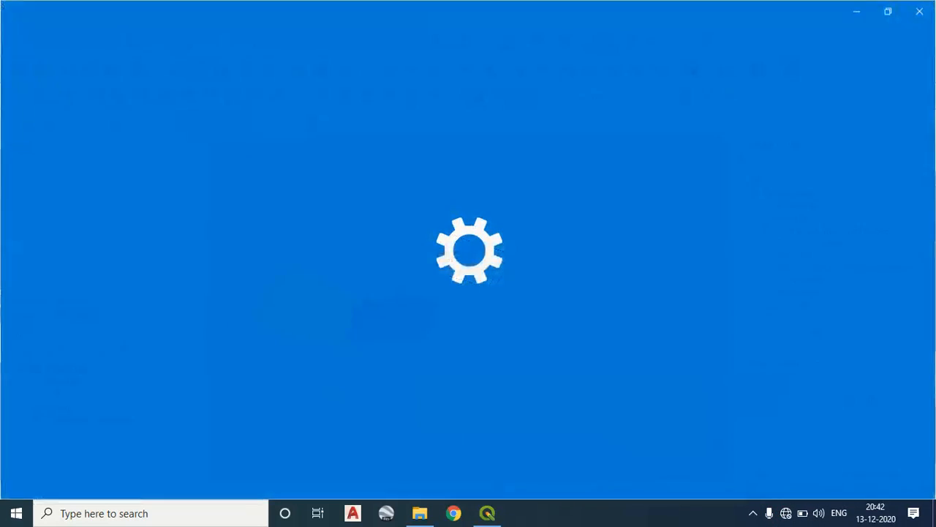
{"action": "left_click", "coordinate": [753, 514]}
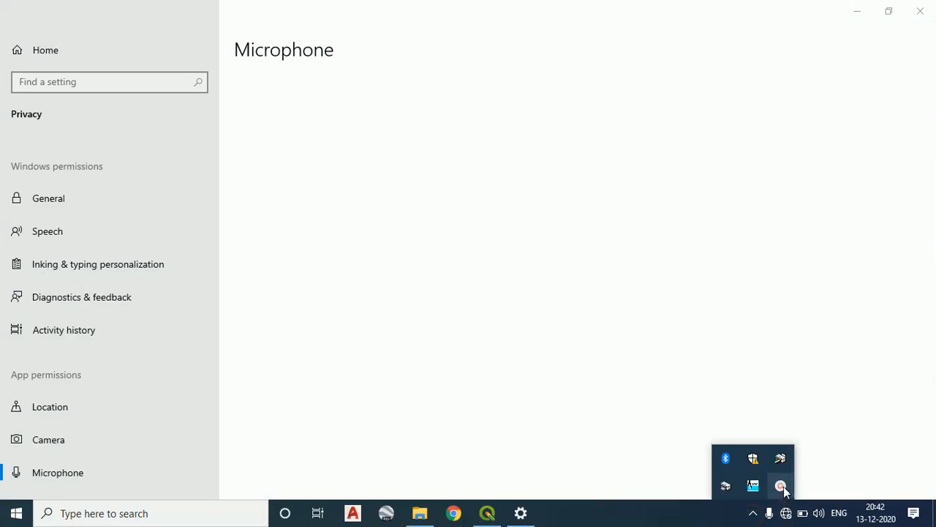
{"action": "left_click", "coordinate": [780, 485]}
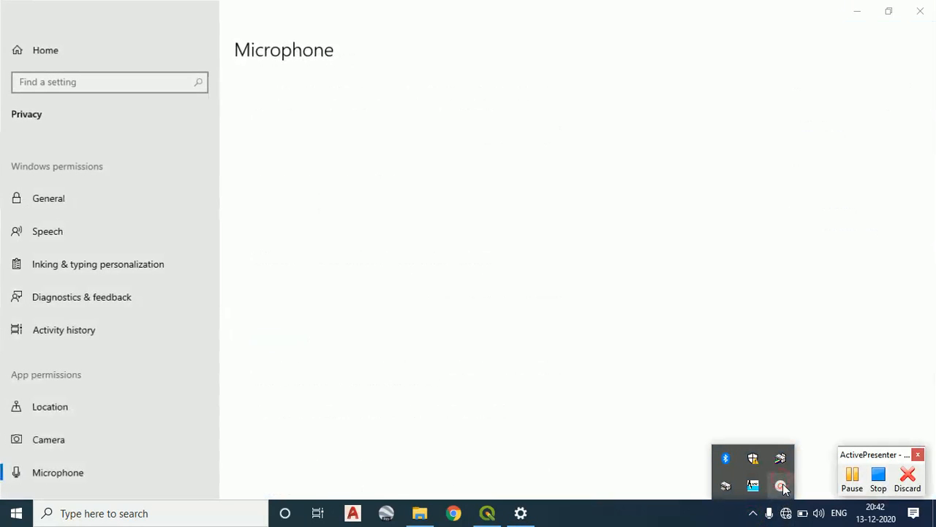